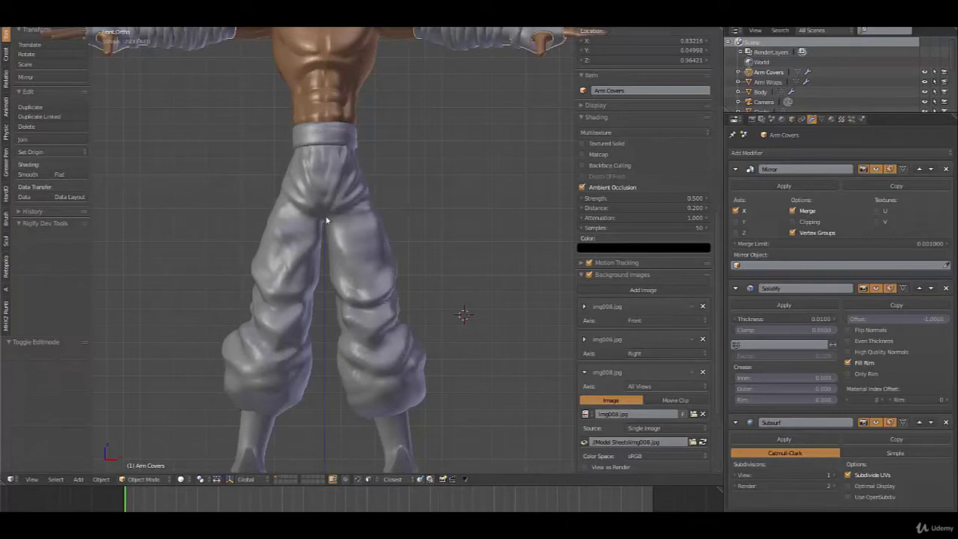
Step: Collapse the img008.jpg background image settings and add another background image slot
scroll(367, 223, "down", 4)
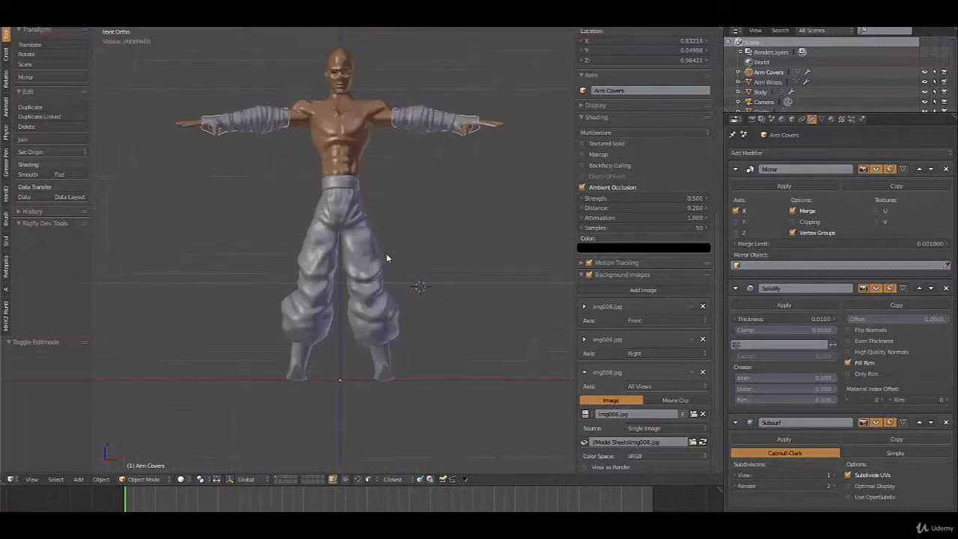
scroll(671, 315, "down", 2)
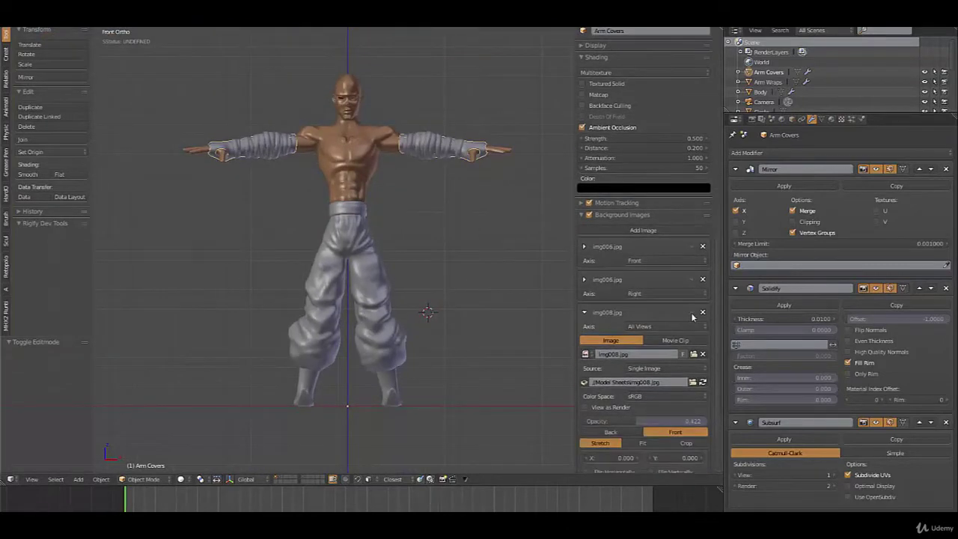
left_click(583, 313)
left_click(616, 232)
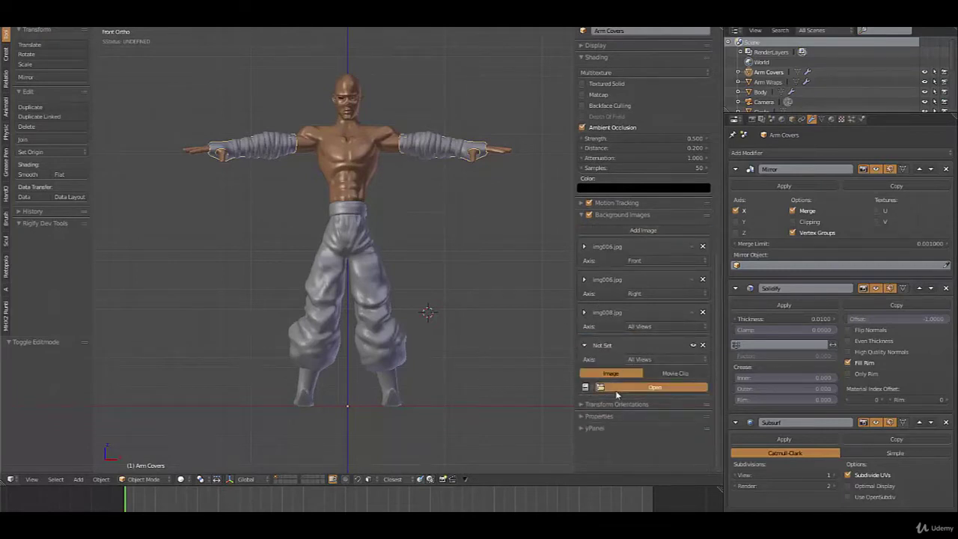
Step: Load img010.jpg from the Model Sheets folder of Anime Character 2.0 Tutorial Series into the new slot, browsing with thumbnails
left_click(615, 387)
left_click(147, 77)
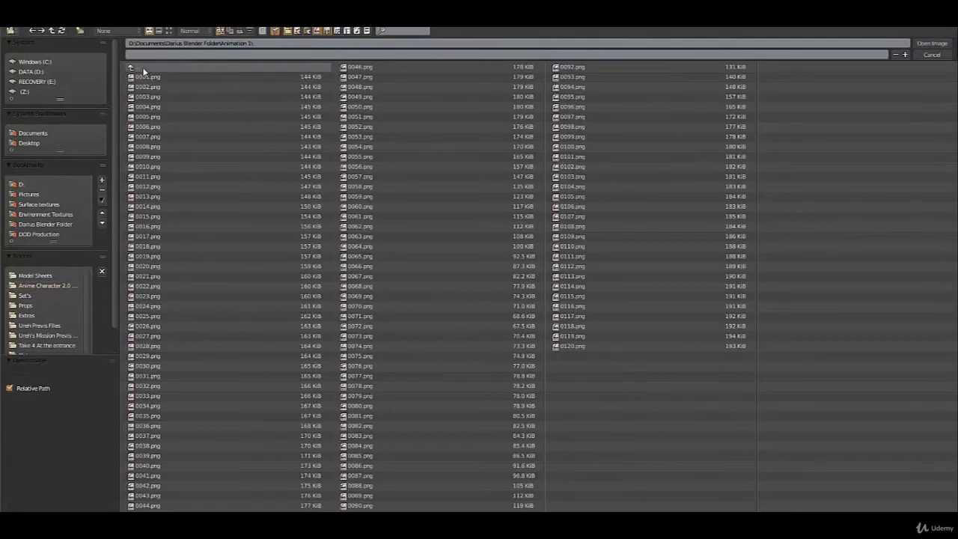
left_click(132, 68)
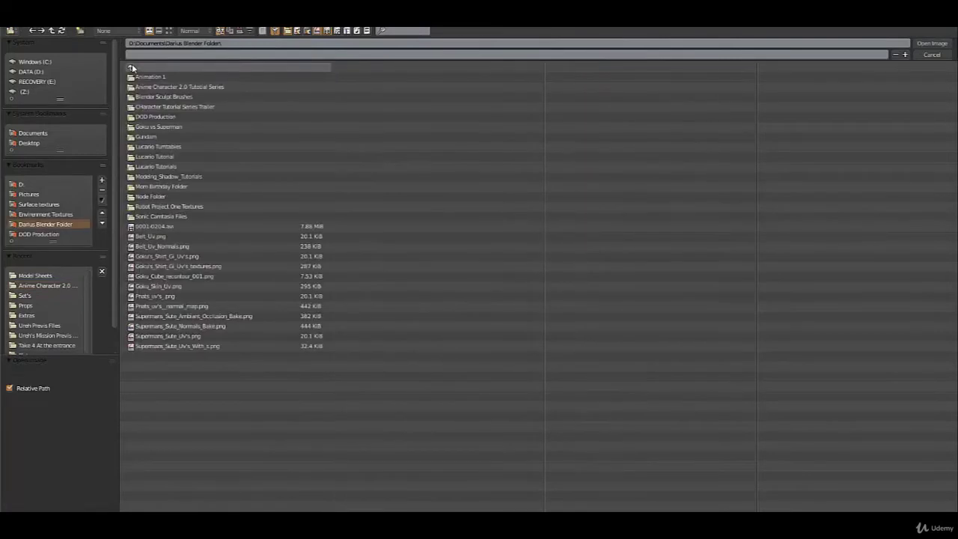
left_click(148, 88)
left_click(150, 80)
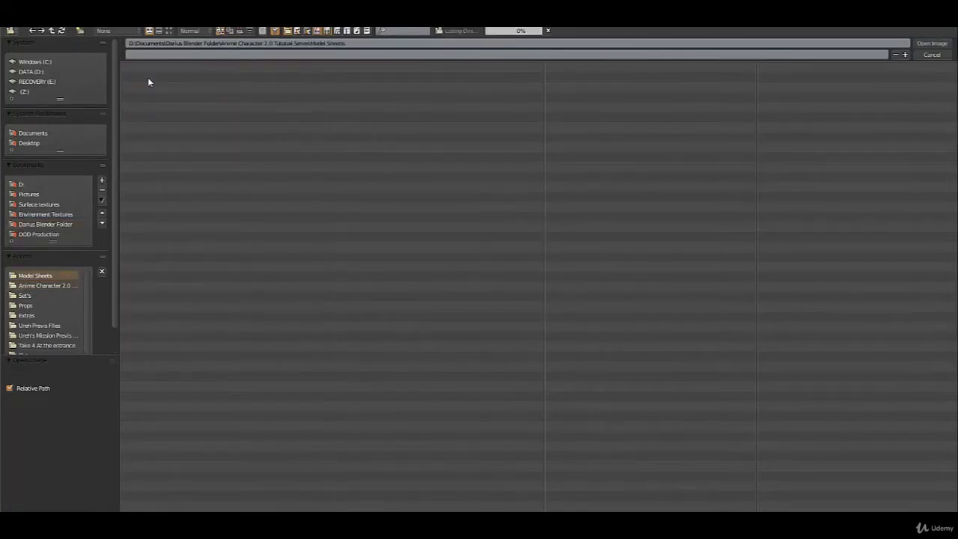
left_click(168, 30)
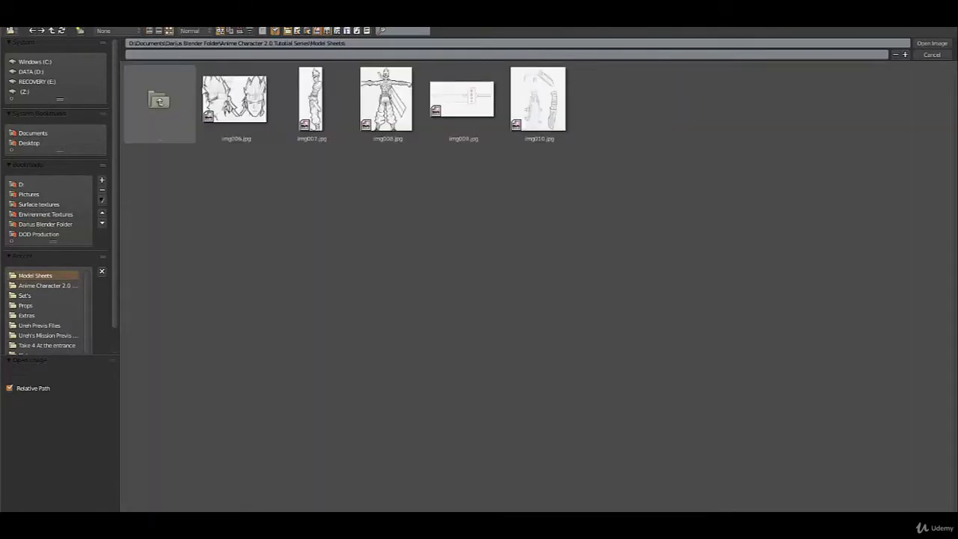
double_click(522, 109)
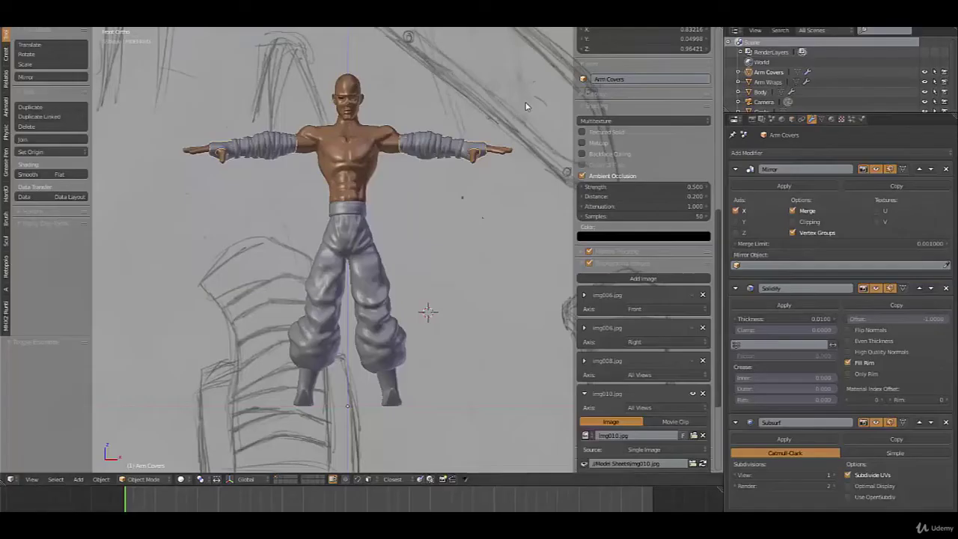
Step: Frame the knife reference sheet in front view and switch to an empty layer without the character
key("KP_1")
scroll(336, 271, "down", 1)
middle_click_drag(335, 248, 335, 212, "shift")
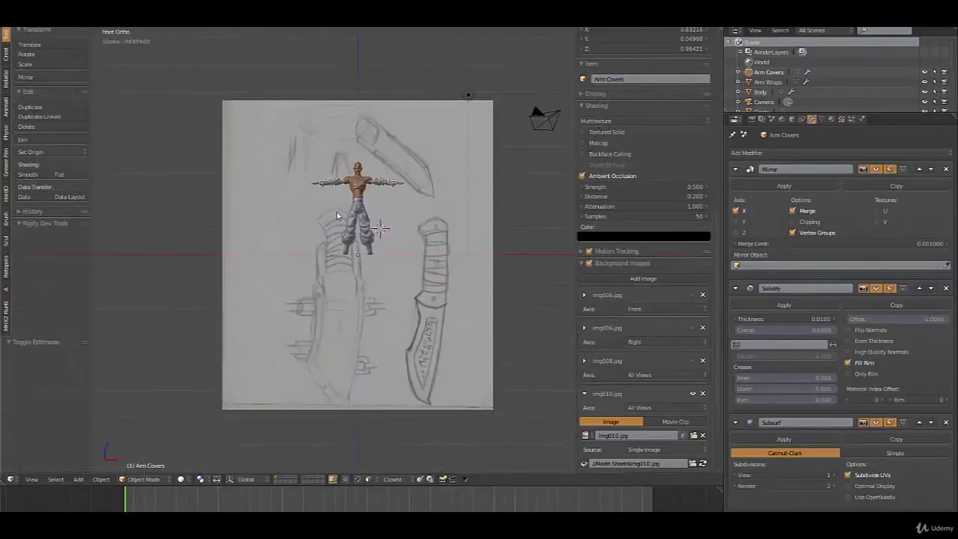
scroll(389, 328, "up", 2)
middle_click_drag(388, 328, 383, 298, "shift")
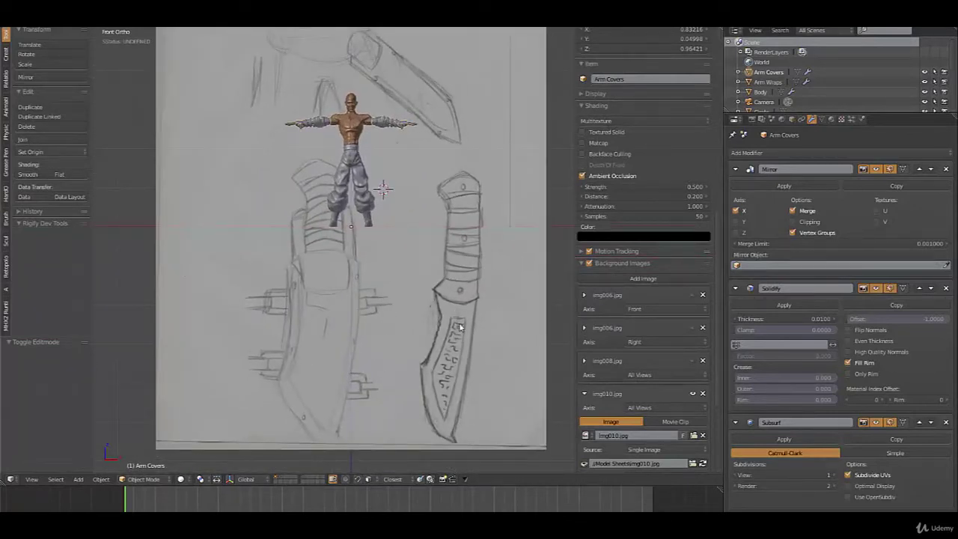
left_click(276, 482)
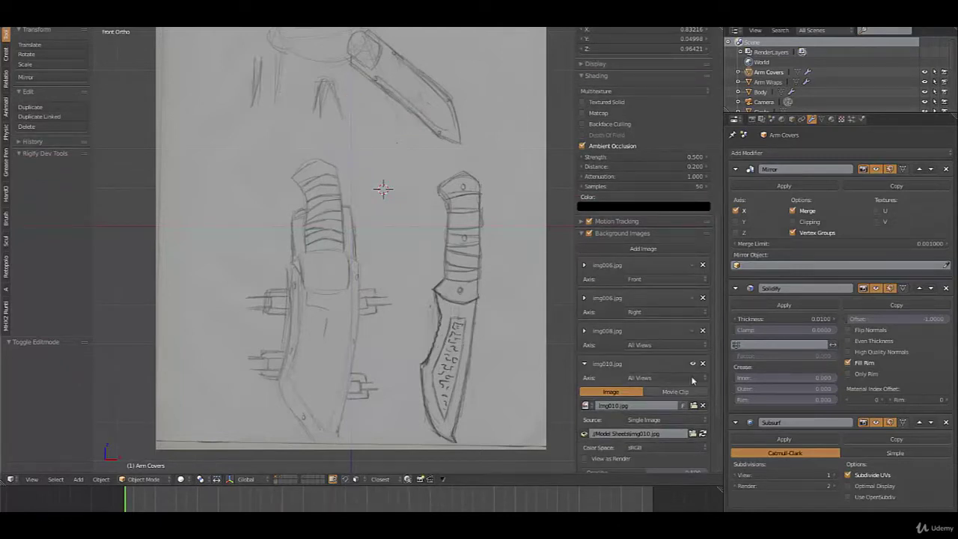
Step: Offset the img010.jpg background image to X -2.800 and Y 1.900
scroll(672, 395, "down", 2)
scroll(649, 433, "down", 3)
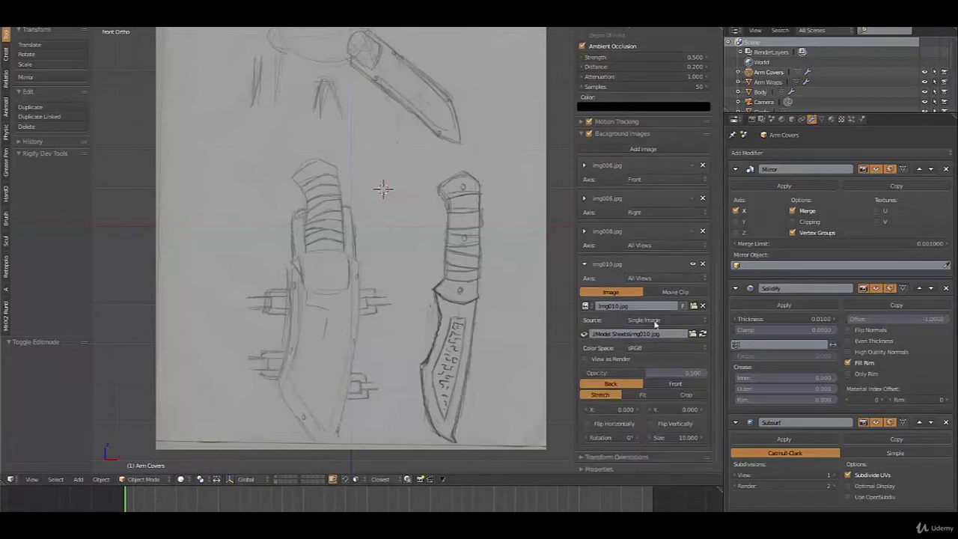
left_click_drag(634, 409, 592, 409)
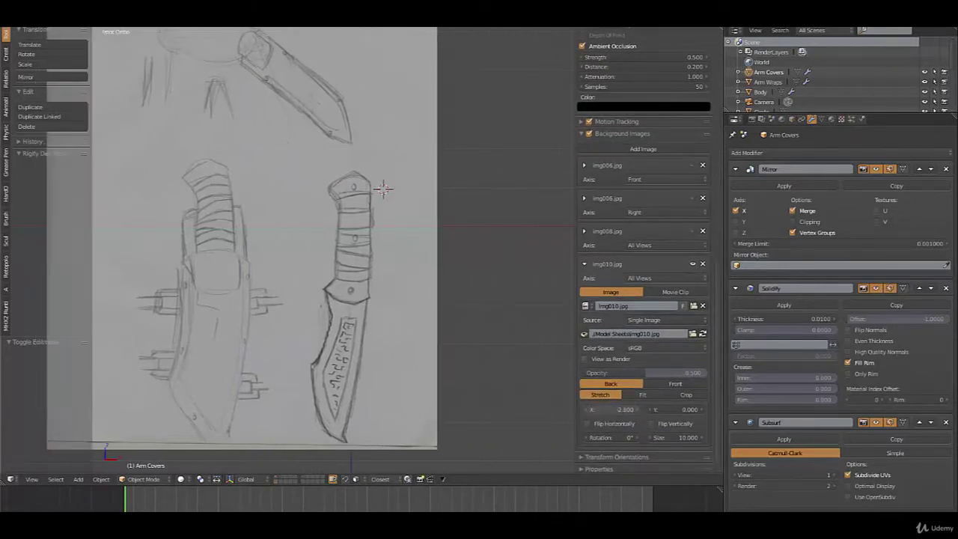
left_click_drag(668, 412, 686, 413)
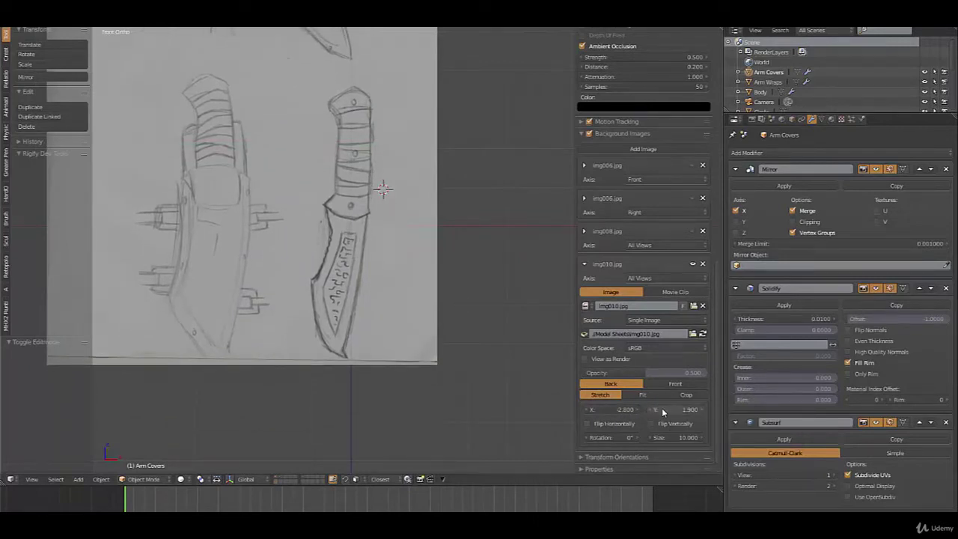
Step: Try flipping the img010.jpg background image horizontally, then try rotating it 90° without the flip
left_click(591, 425)
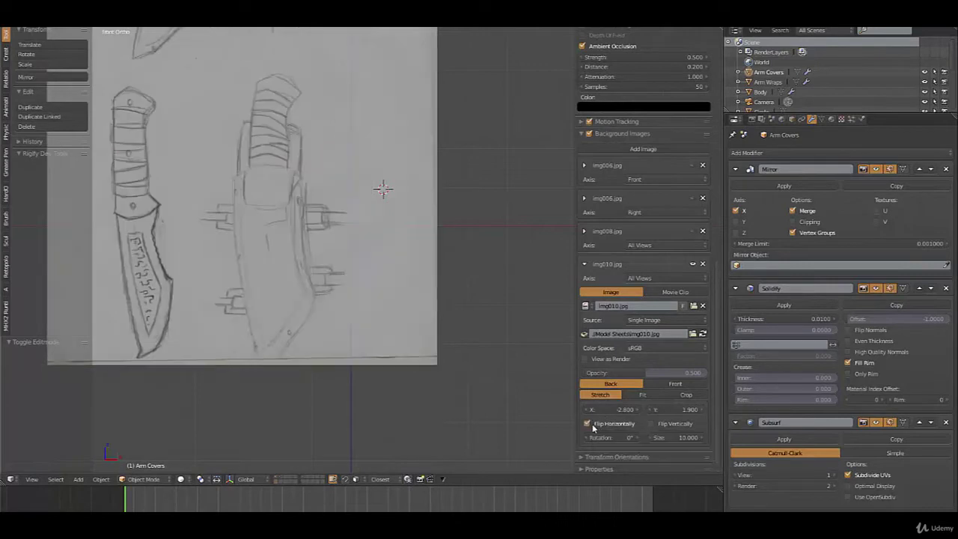
left_click(607, 424)
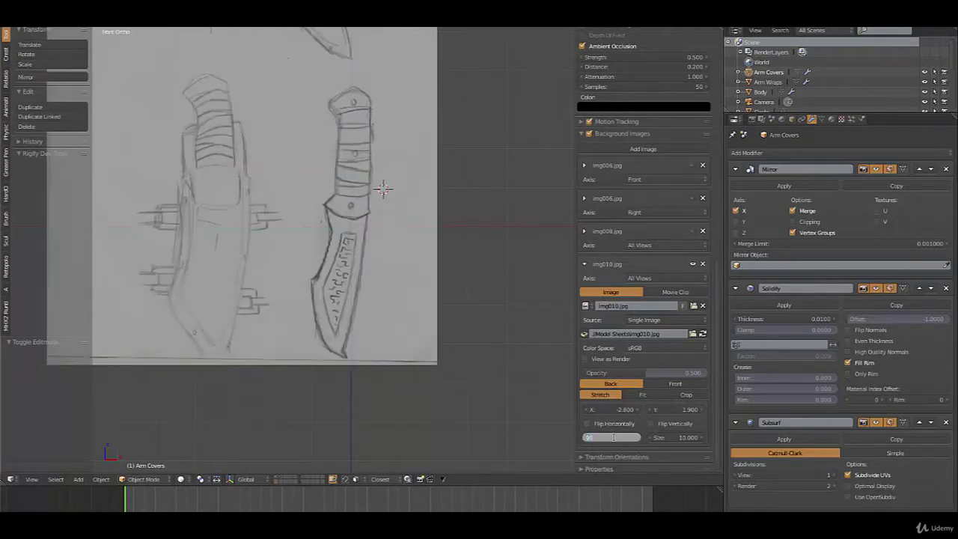
type("90")
key("Return")
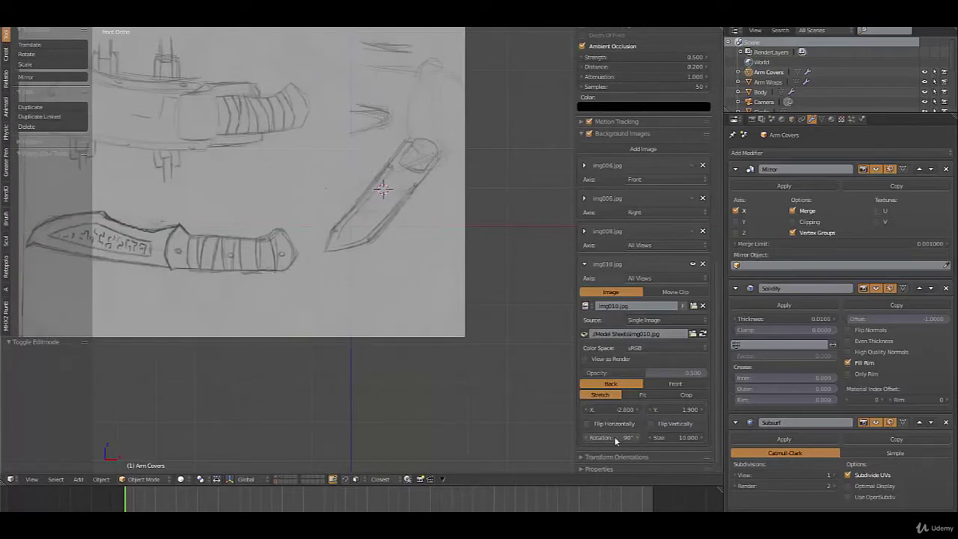
Step: Set the img010.jpg background image's rotation to -90° and its Y offset to -2.400
left_click(615, 439)
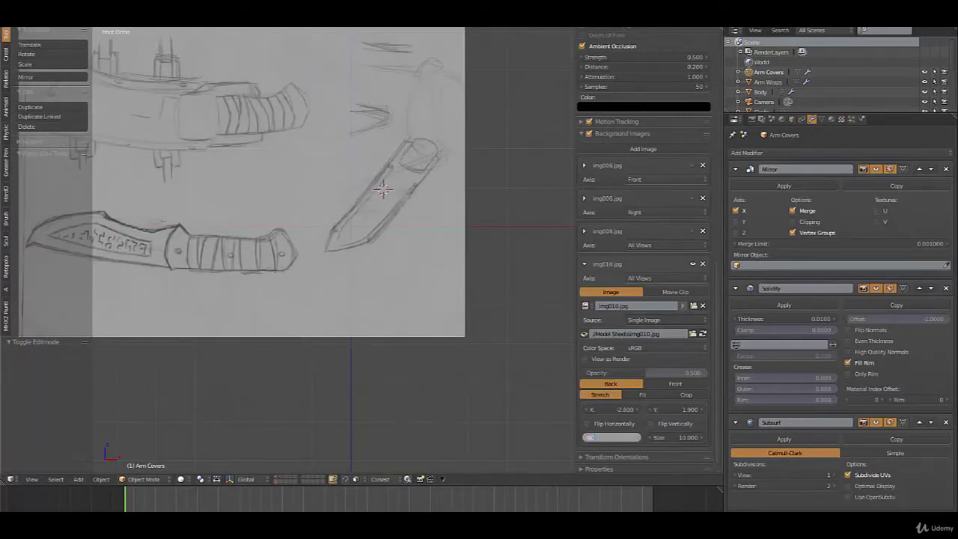
type("-90")
key("Return")
left_click_drag(677, 409, 602, 409)
scroll(550, 240, "up", 2)
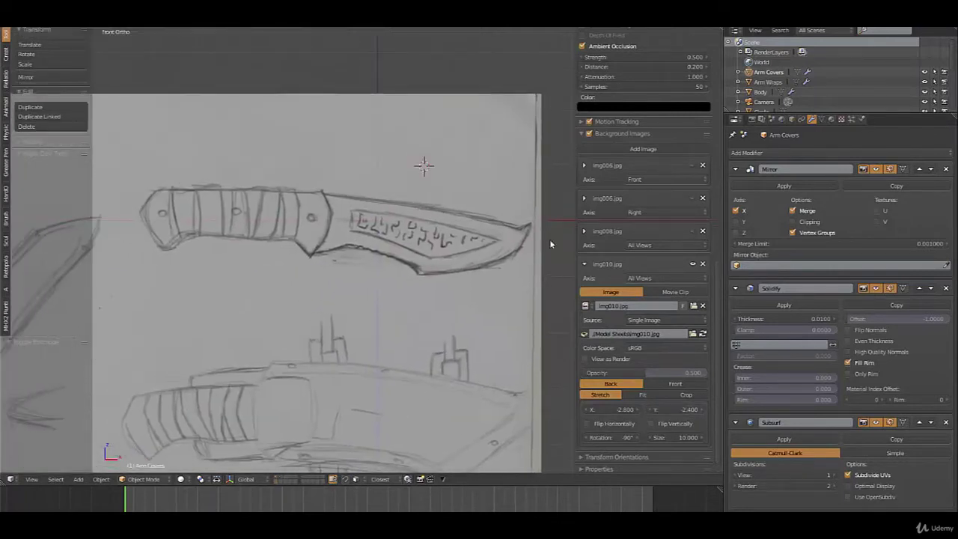
Step: Snap the 3D cursor to the scene's center and add a mesh plane there
key("shift+s")
left_click(441, 215)
key("shift+a")
mouse_move(407, 236)
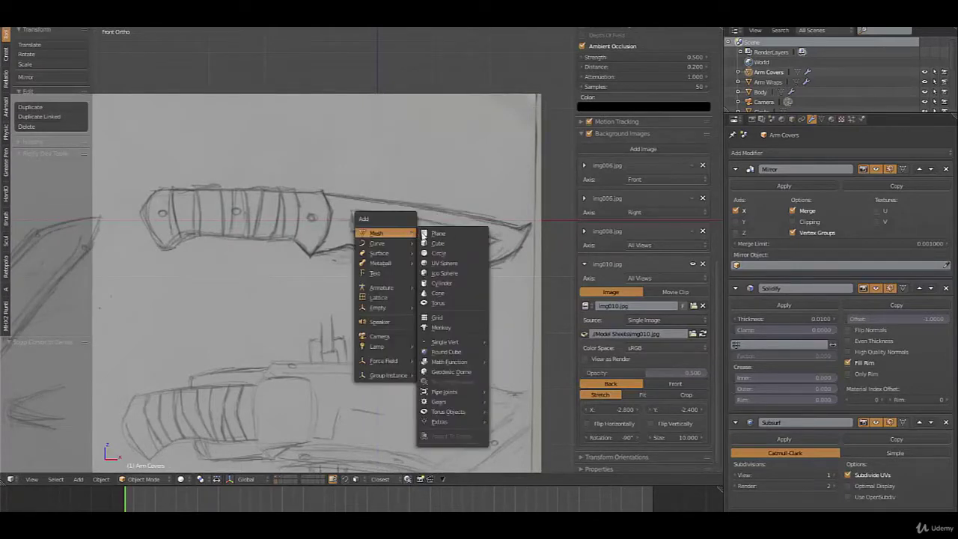
left_click(443, 234)
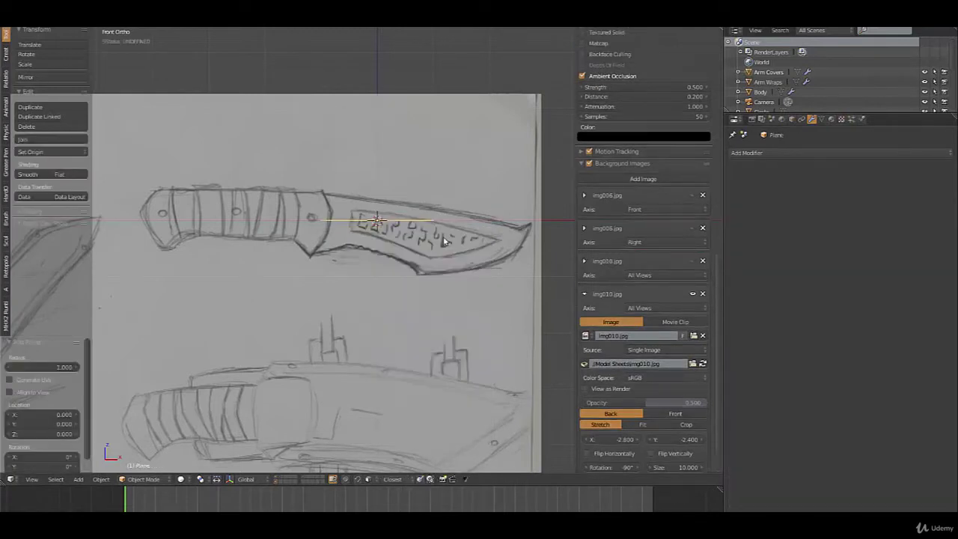
Step: In Edit Mode, rotate the plane 90° about the X axis and scale it down by about 0.258
key("Tab")
key("r")
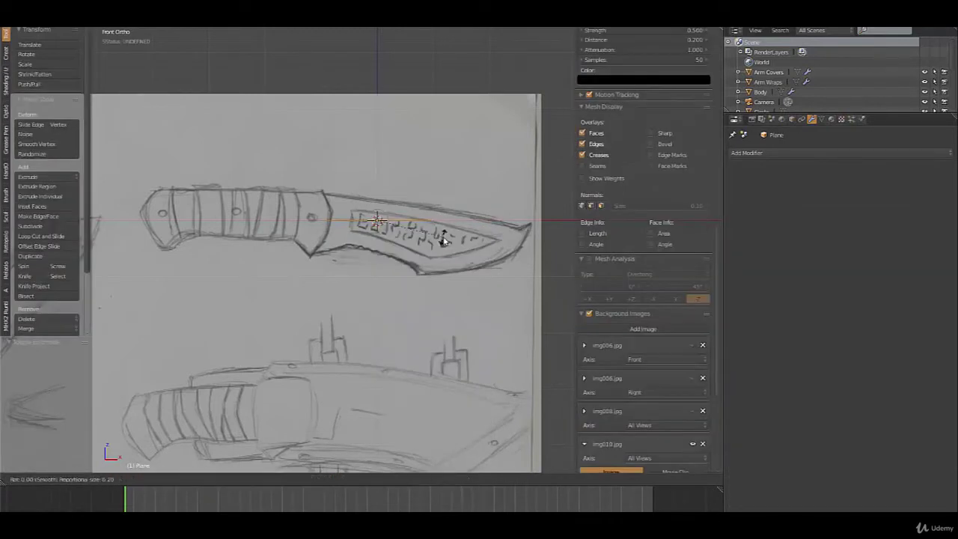
type("x")
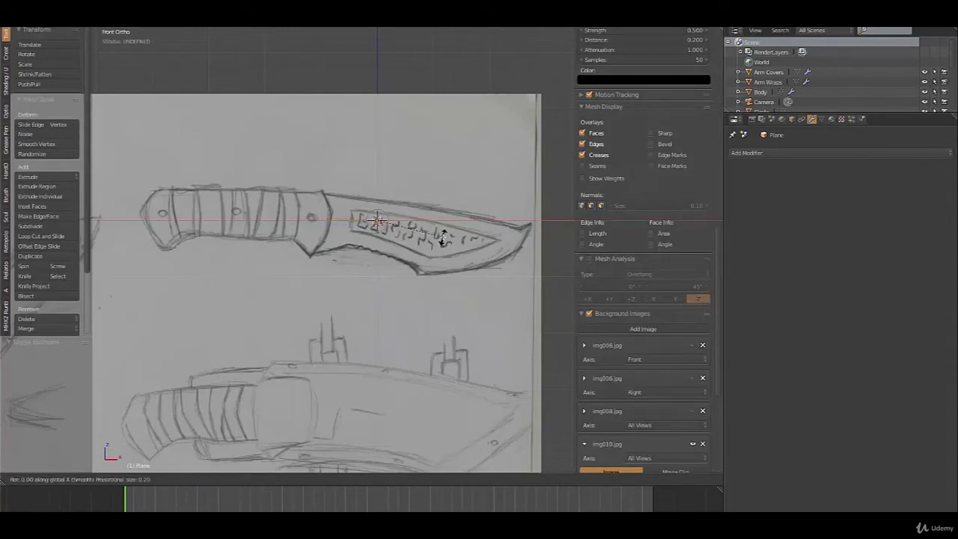
type("90")
key("Return")
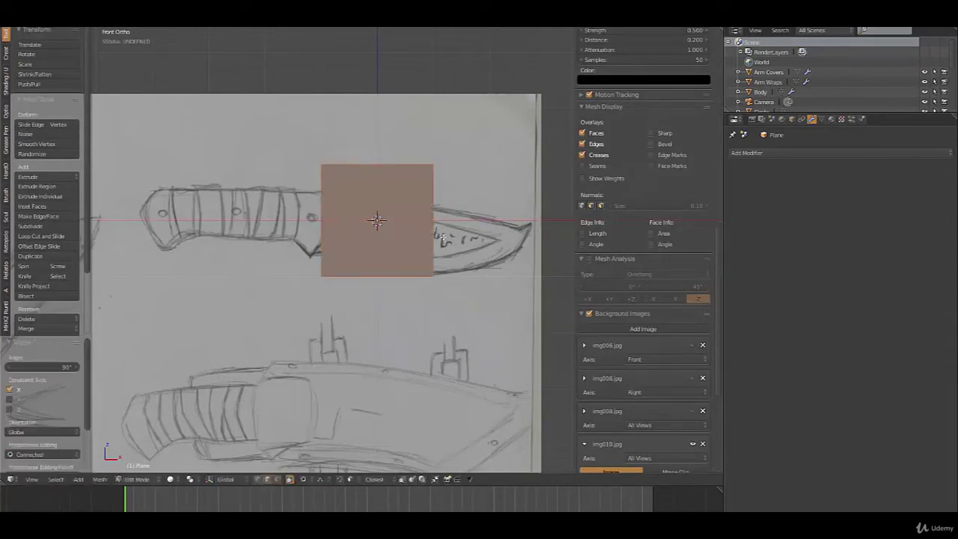
key("s")
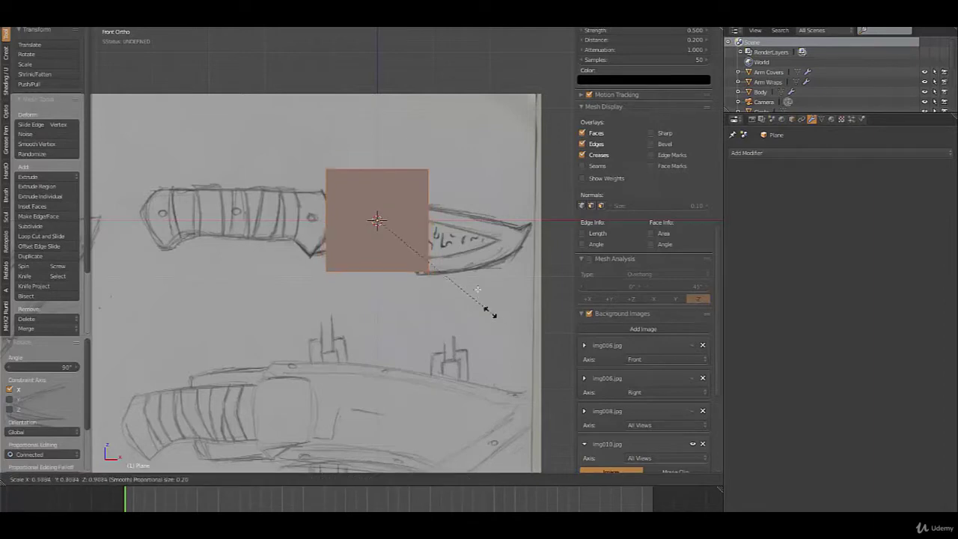
left_click(408, 247)
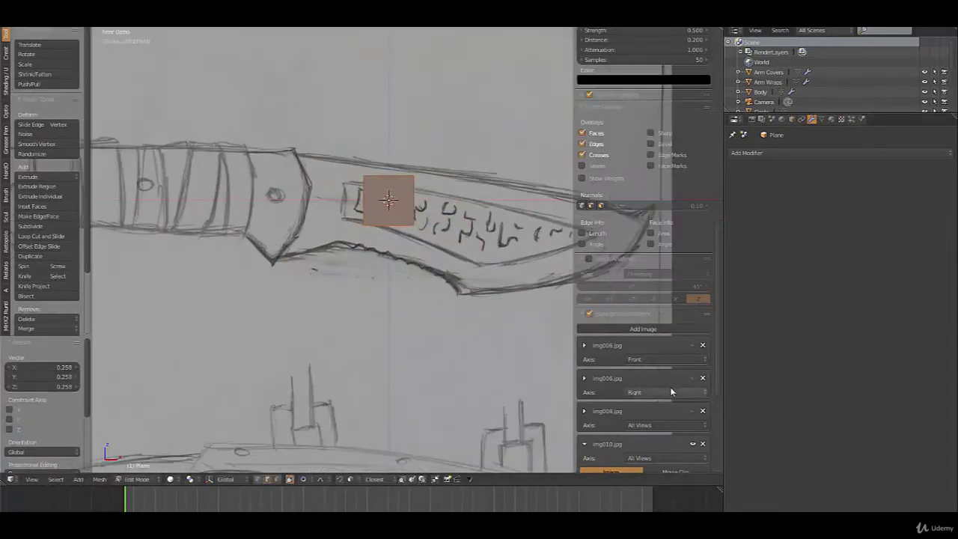
Step: Display the img010.jpg background image in front of the mesh at about 0.26 opacity and collapse its settings
scroll(688, 360, "down", 5)
left_click(678, 404)
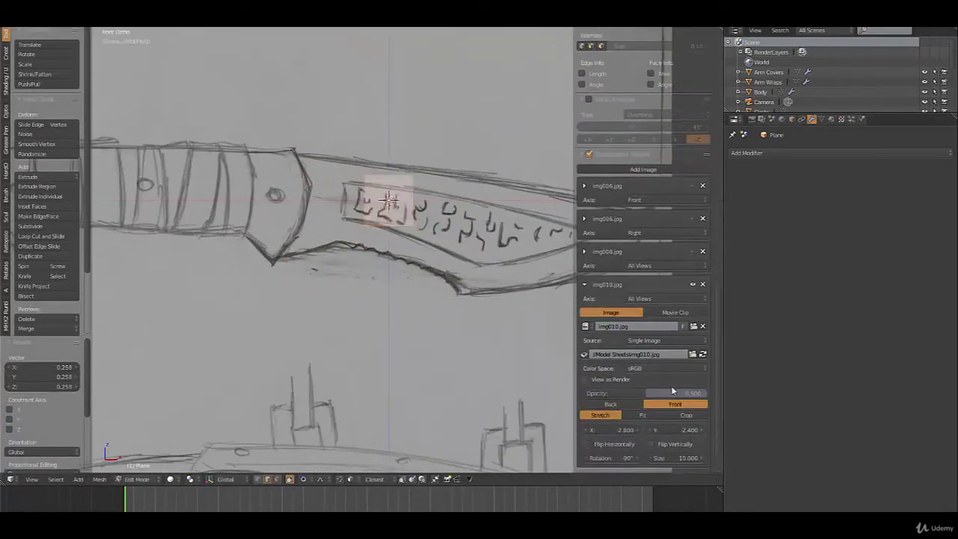
left_click_drag(674, 393, 620, 391)
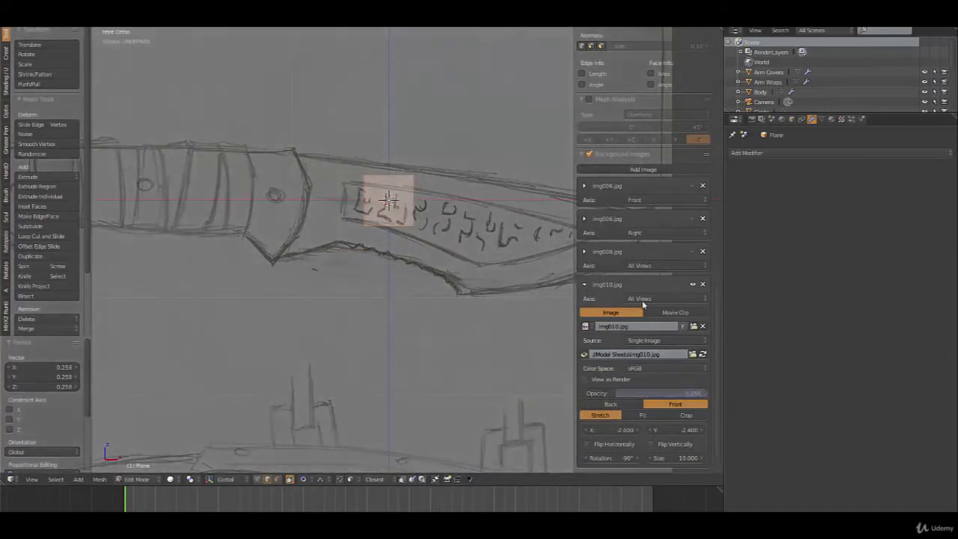
left_click(586, 286)
Step: Switch to vertex selection and move the whole plane onto the knife's guard, where the blade begins
scroll(460, 275, "up", 1)
middle_click_drag(441, 249, 388, 271, "shift")
key("ctrl+Tab")
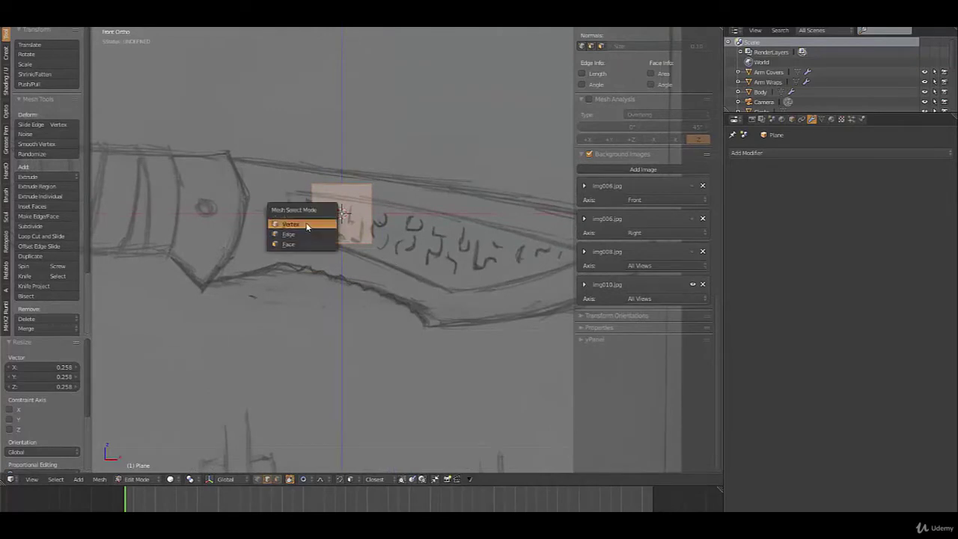
left_click(291, 225)
right_click(315, 202)
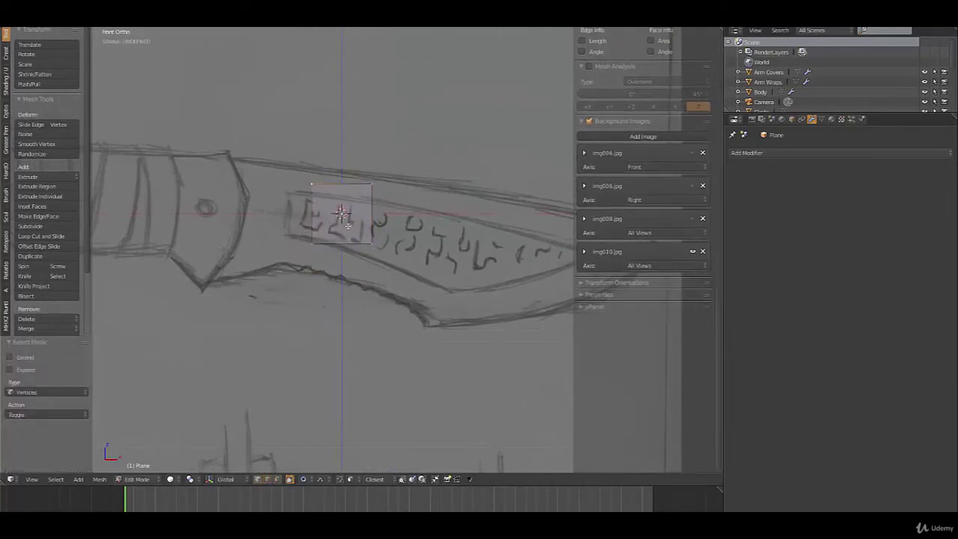
key("ctrl+l")
key("g")
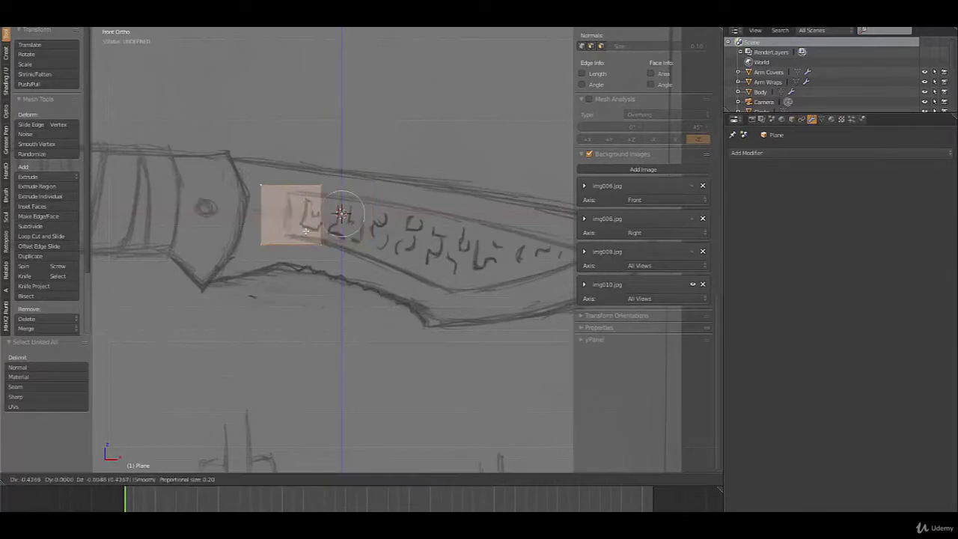
left_click(293, 232)
key("g")
left_click(279, 230)
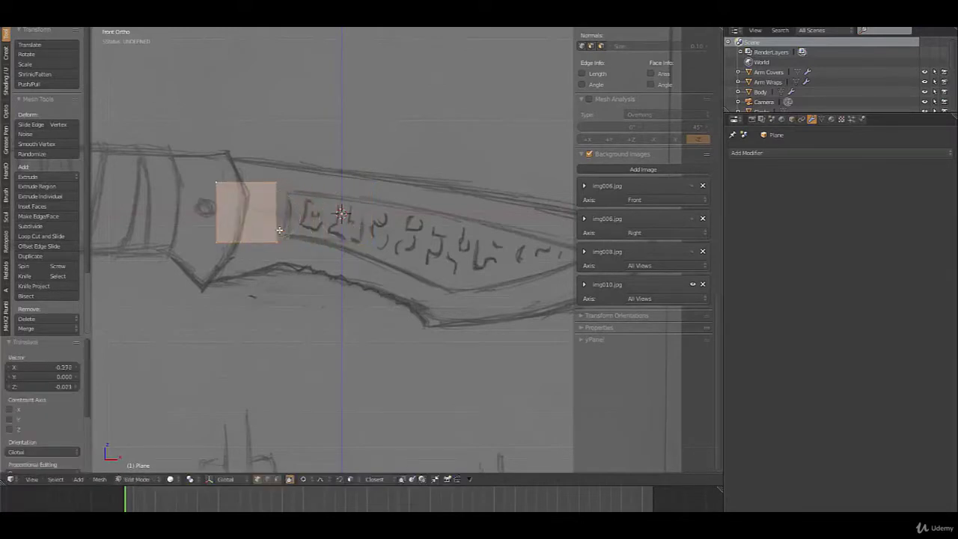
Step: Move the plane's two upper corner vertices up to the blade's top outline beside the guard
right_click(230, 186)
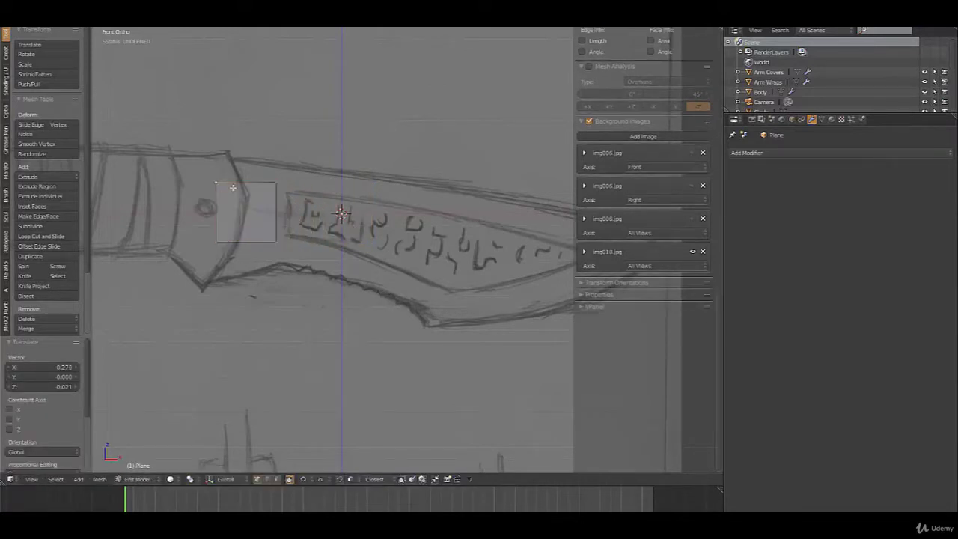
key("g")
left_click(274, 180)
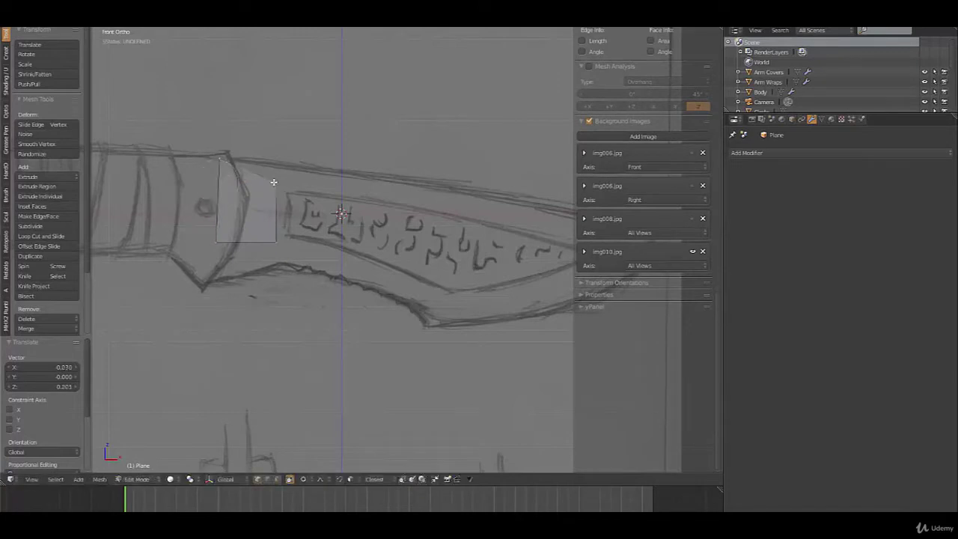
key("g")
left_click(276, 165)
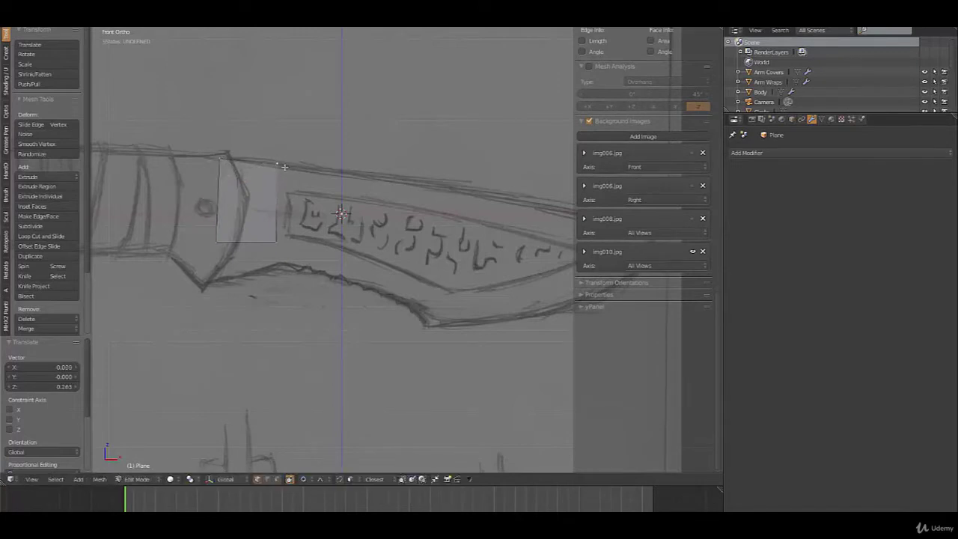
Step: Move the plane's two lower corner vertices onto the guard's bottom point and the blade's lower outline
right_click(221, 239)
key("g")
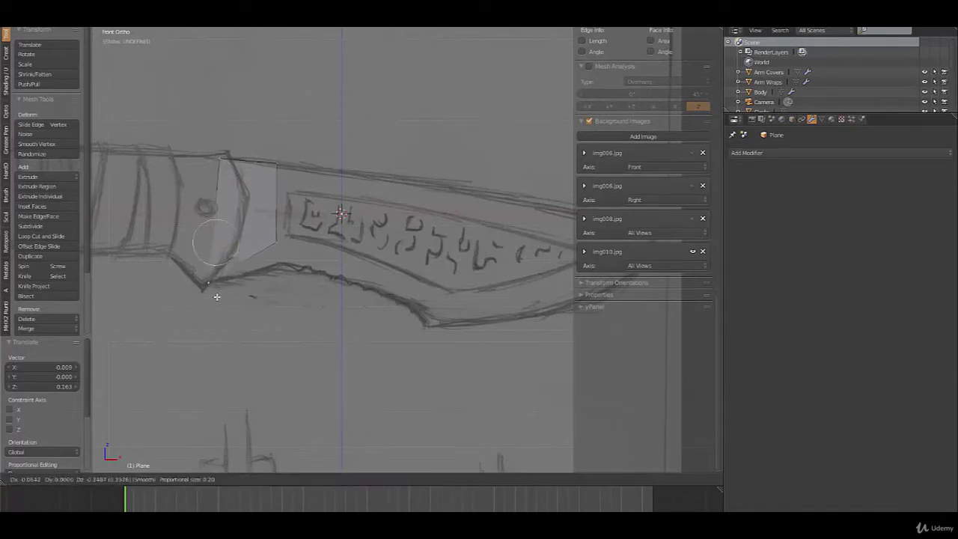
left_click(215, 295)
right_click(274, 241)
key("g")
left_click(275, 267)
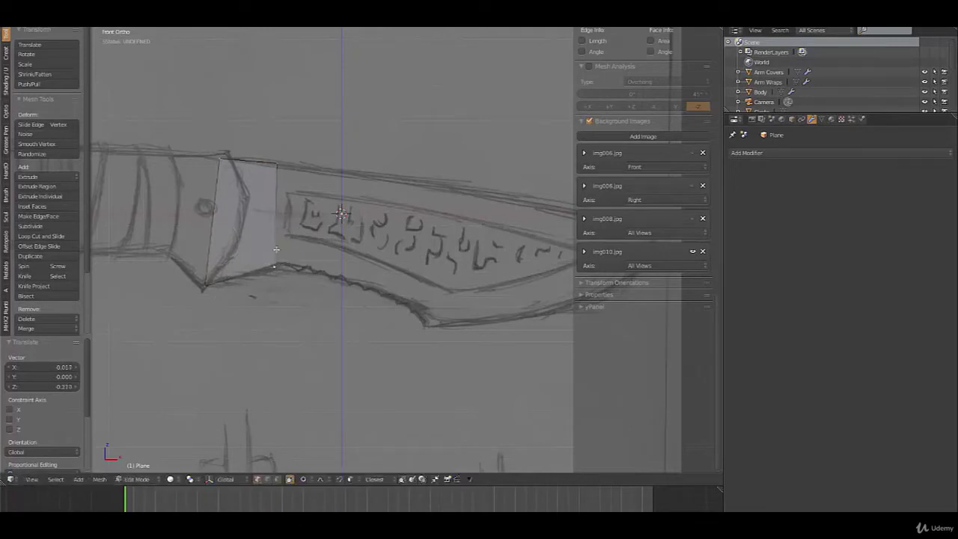
Step: Extrude the plane's blade-side edge to mid-blade and on to near the tip, then shrink the end edge and rotate it about 25°
right_click(279, 210, "shift")
middle_click_drag(347, 245, 248, 233, "shift")
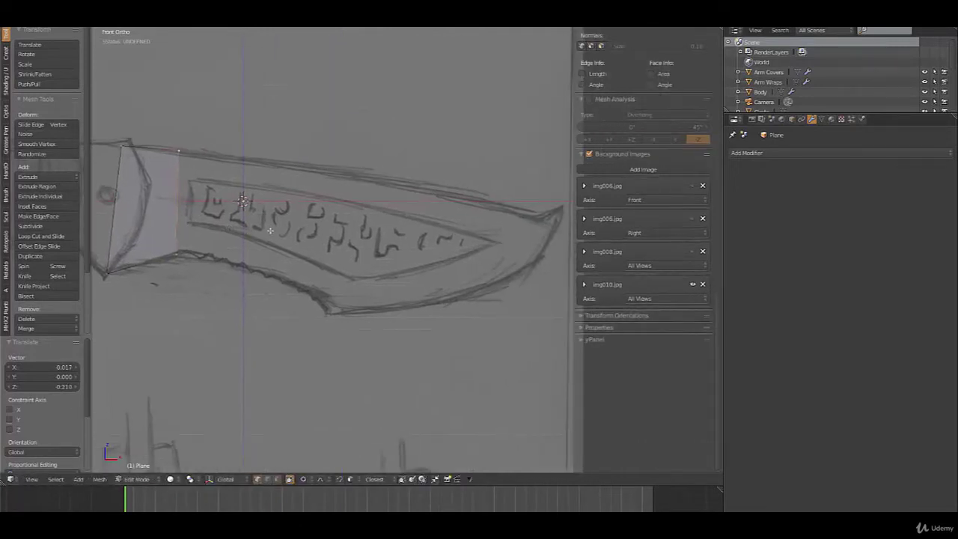
left_click(353, 240, "ctrl")
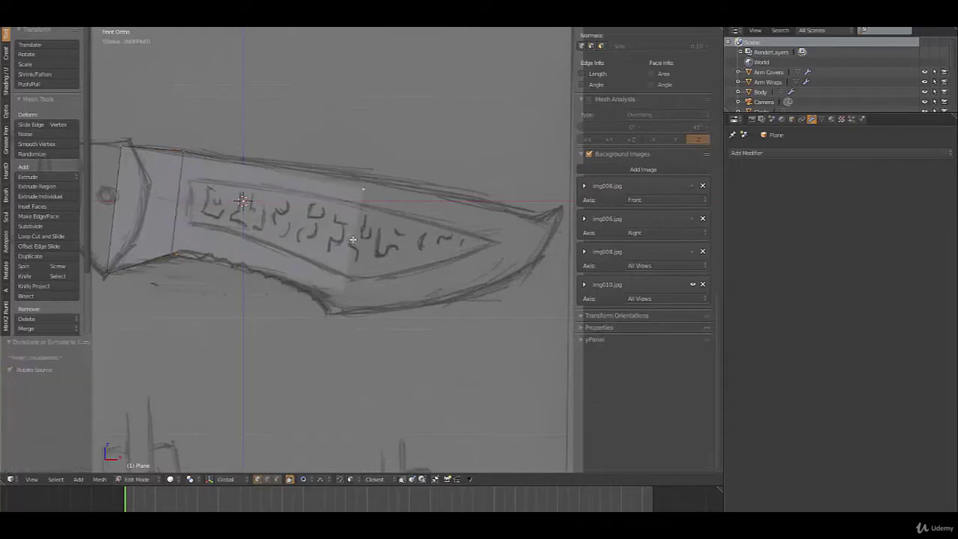
left_click(548, 239, "ctrl")
key("s")
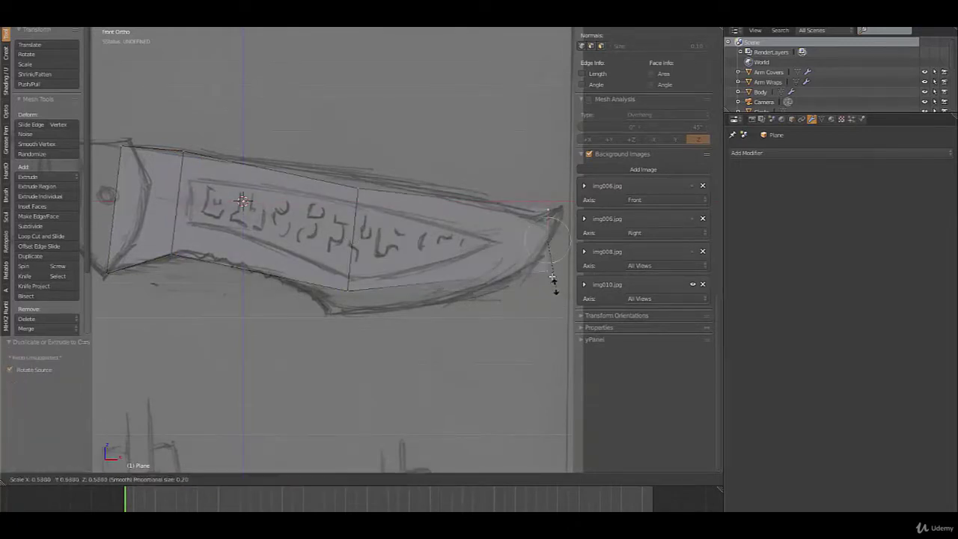
left_click(547, 268)
key("s")
left_click(534, 297)
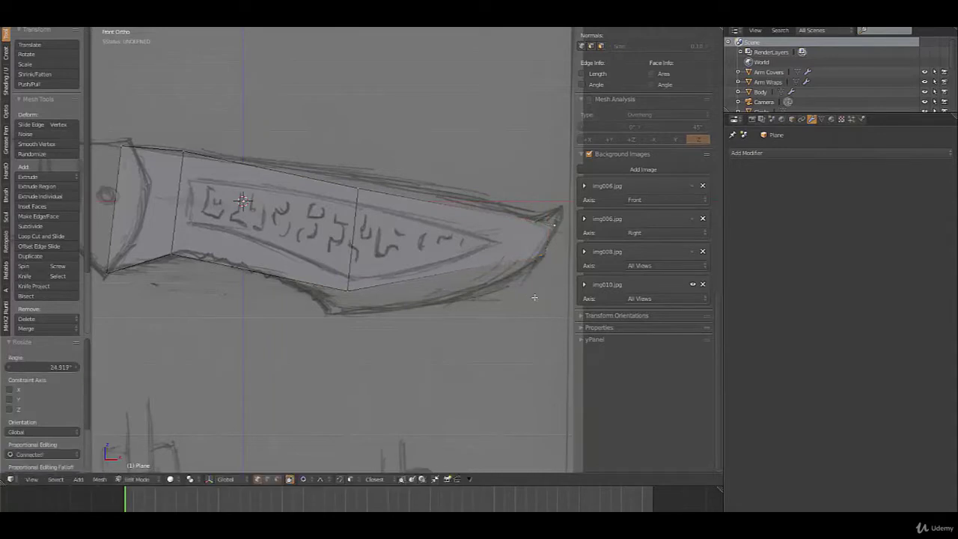
Step: Move the mid-blade edge's lower and upper vertices and the end edge's upper vertex onto the sketched blade outline
right_click(339, 290)
key("g")
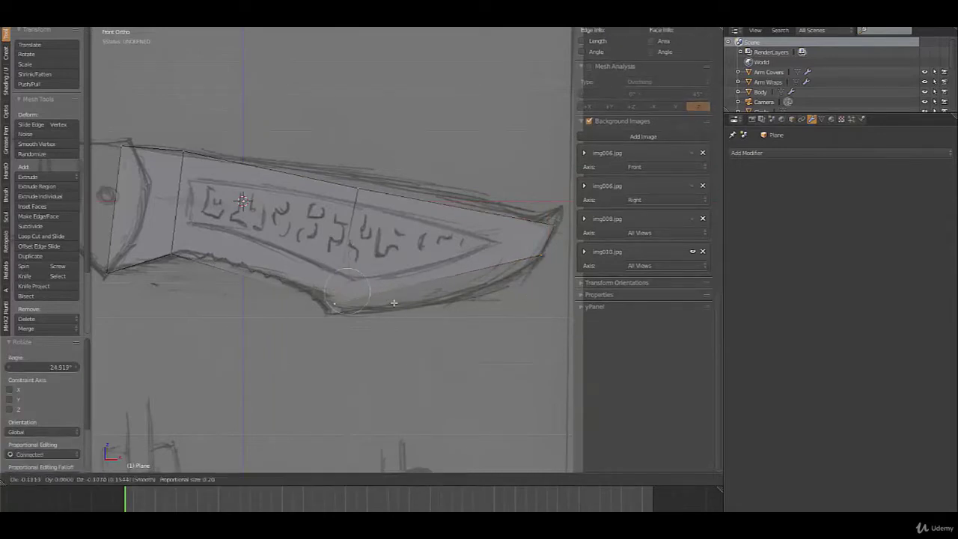
left_click(391, 310)
right_click(364, 200)
key("g")
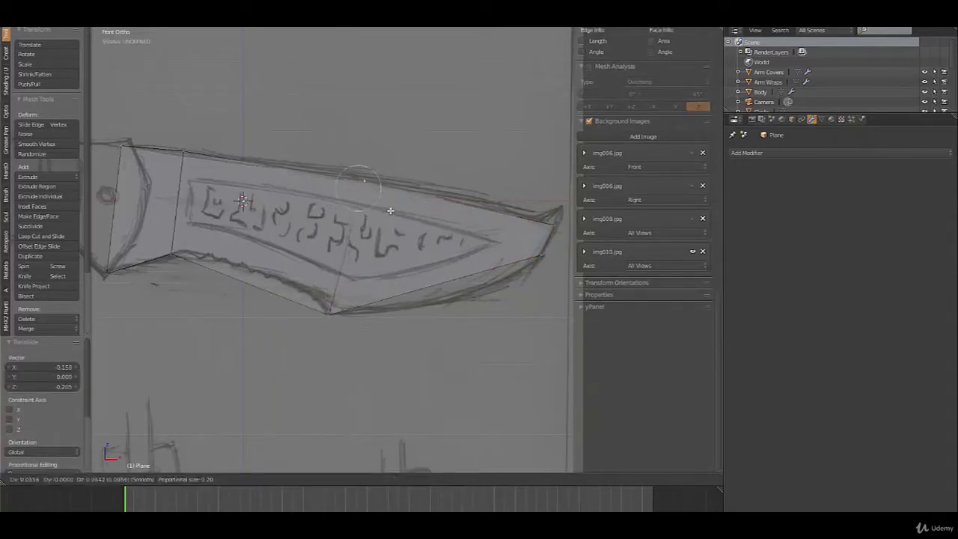
left_click(391, 207)
right_click(553, 224)
key("g")
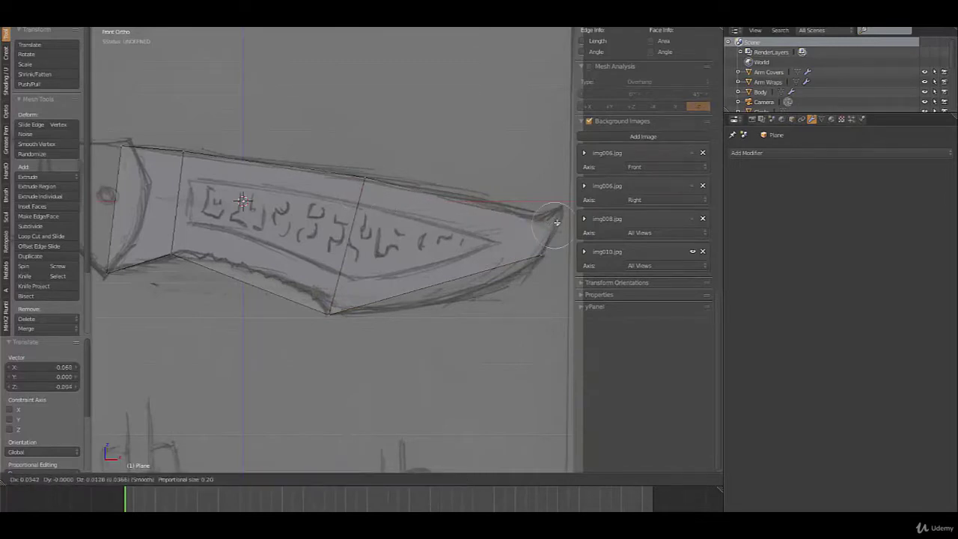
left_click(554, 225)
Step: Add two evenly spaced loop cuts across the blade section nearest the tip
key("ctrl+r")
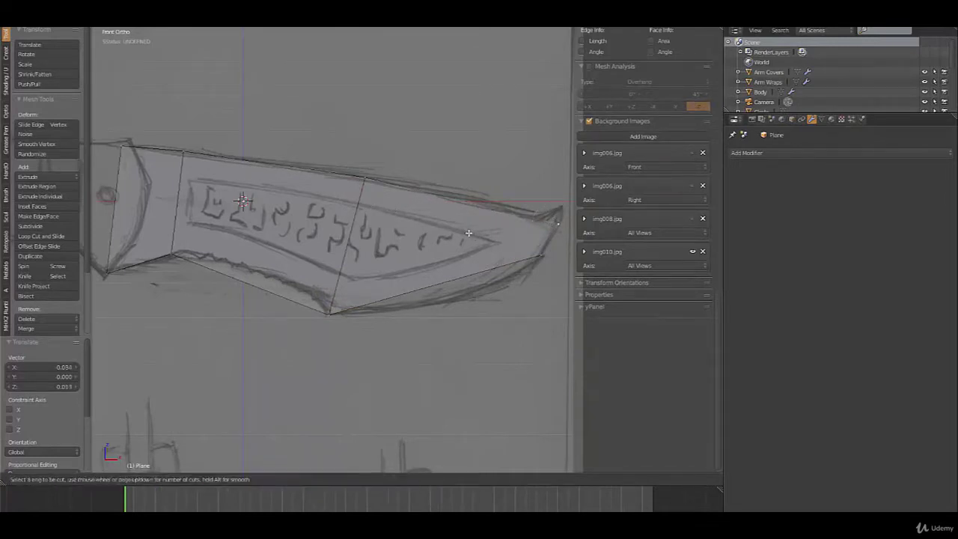
scroll(450, 200, "up", 1)
left_click(450, 200)
right_click(450, 200)
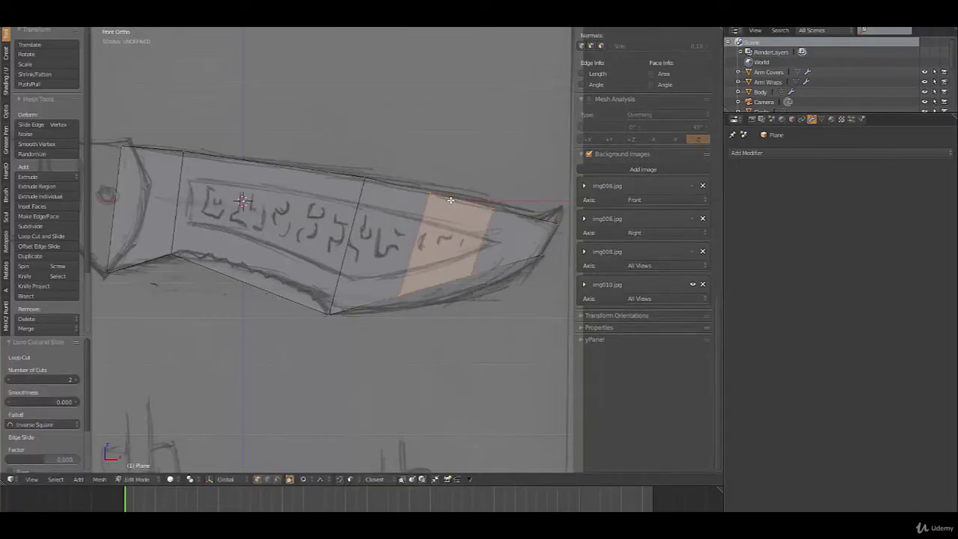
Step: Move the lower vertices of the two new loops down onto the curved cutting edge
key("a")
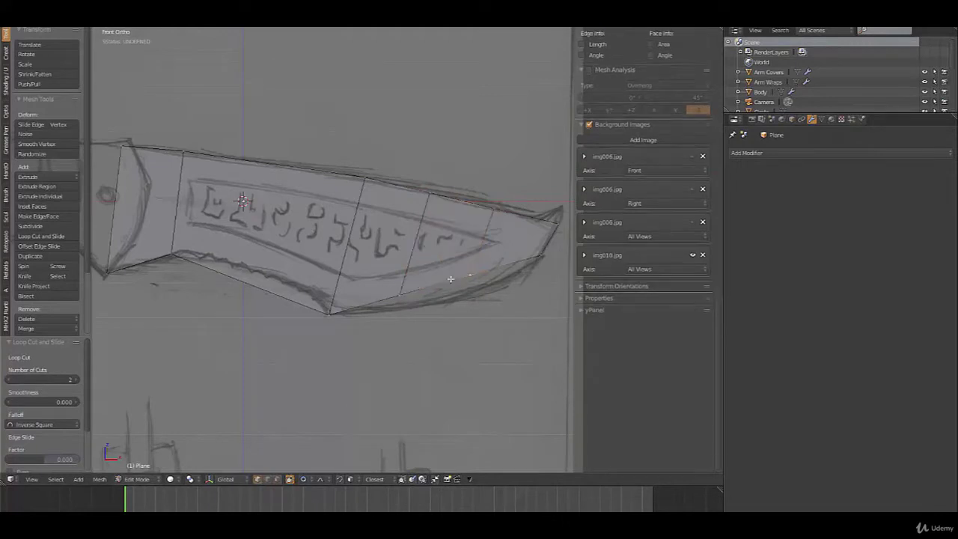
key("g")
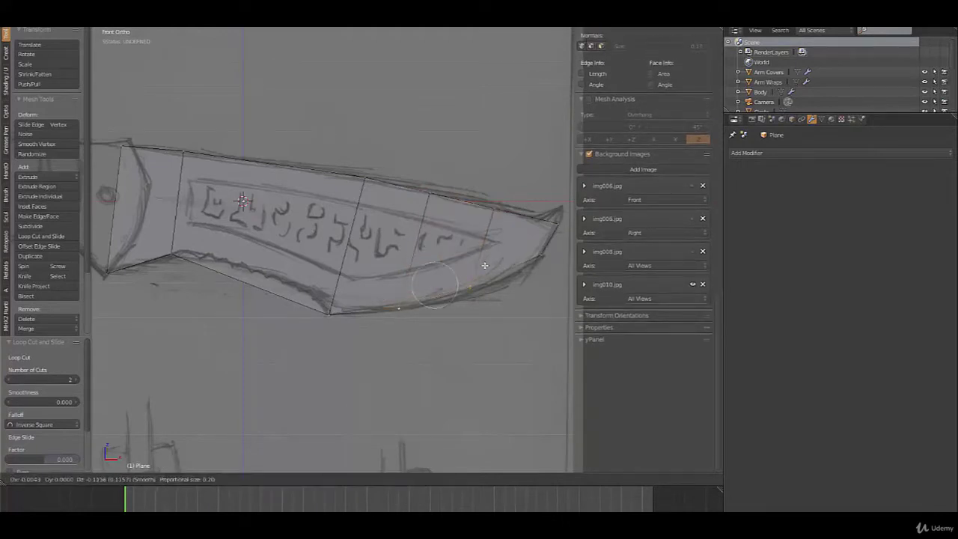
left_click(484, 266)
right_click(471, 286)
key("g")
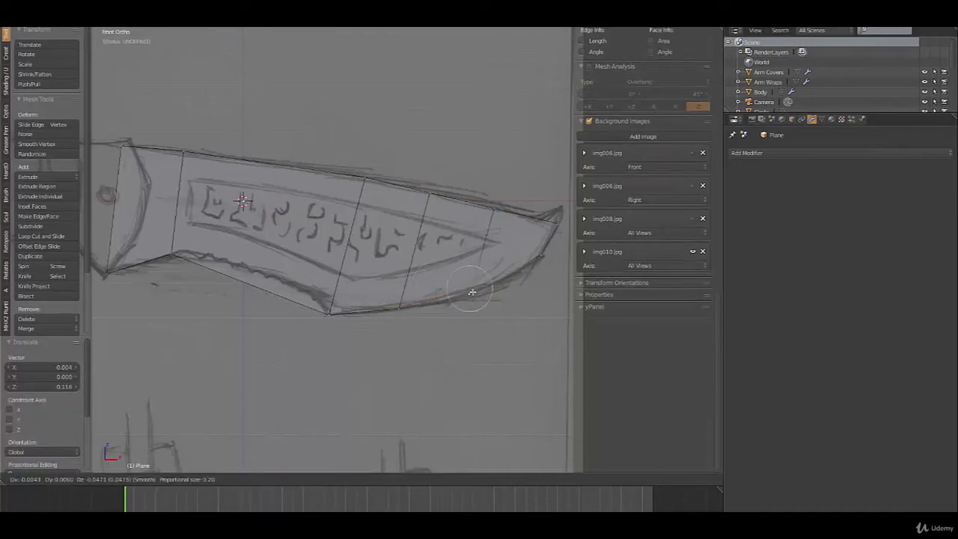
left_click(471, 293)
Step: Add one loop cut close to the blade's end and extrude the short upper edge beyond it toward the sketched tip
key("ctrl+r")
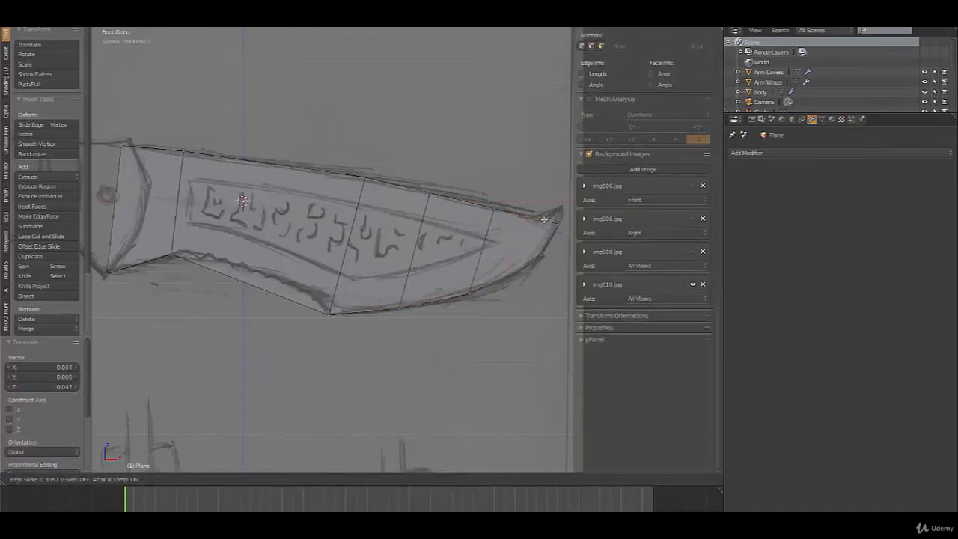
left_click(544, 219)
right_click(540, 220)
right_click(556, 224, "shift")
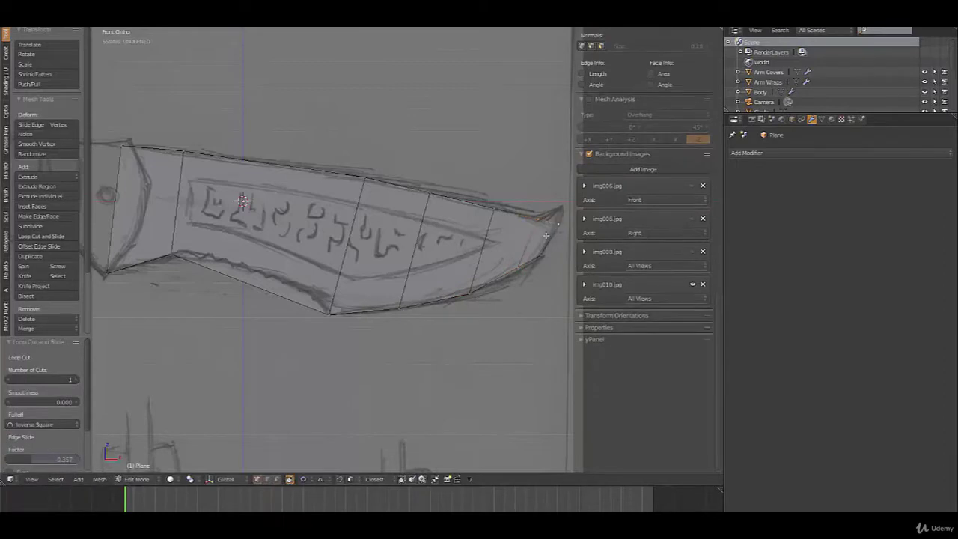
key("e")
left_click(563, 211)
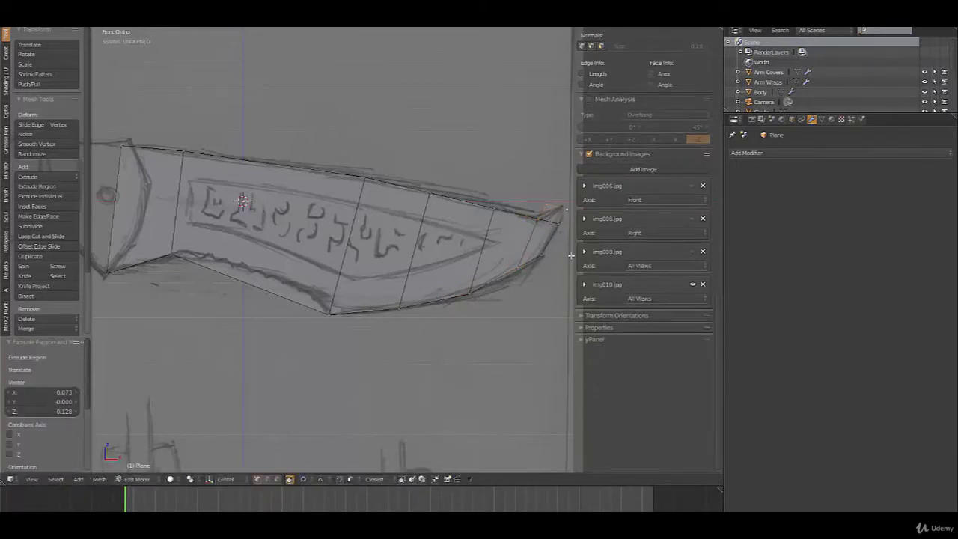
Step: Scale the extruded tip edge down to about 0.354 and fit its vertices to the sketched point
key("a")
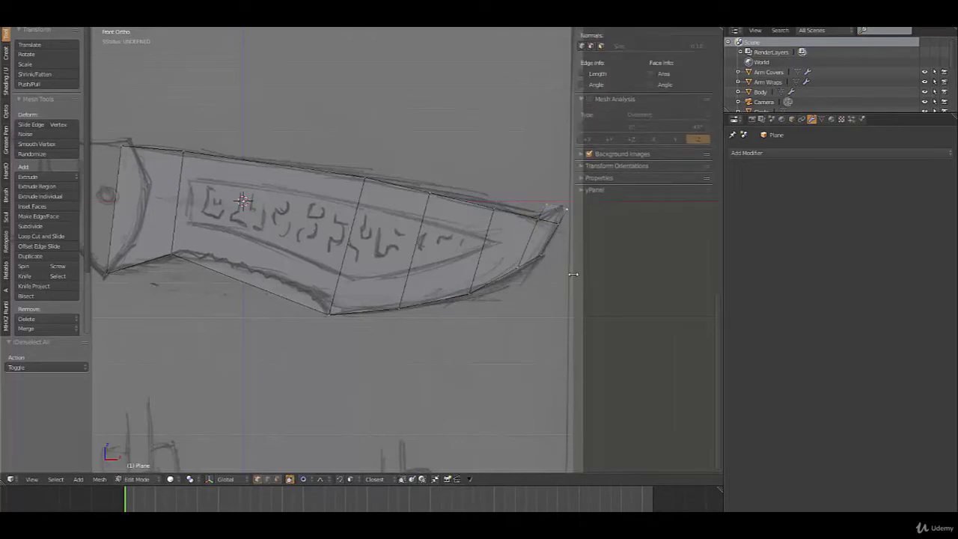
key("s")
left_click(549, 232)
scroll(532, 259, "up", 2)
middle_click_drag(532, 219, 306, 229, "shift")
right_click(419, 195)
key("g")
right_click(411, 192)
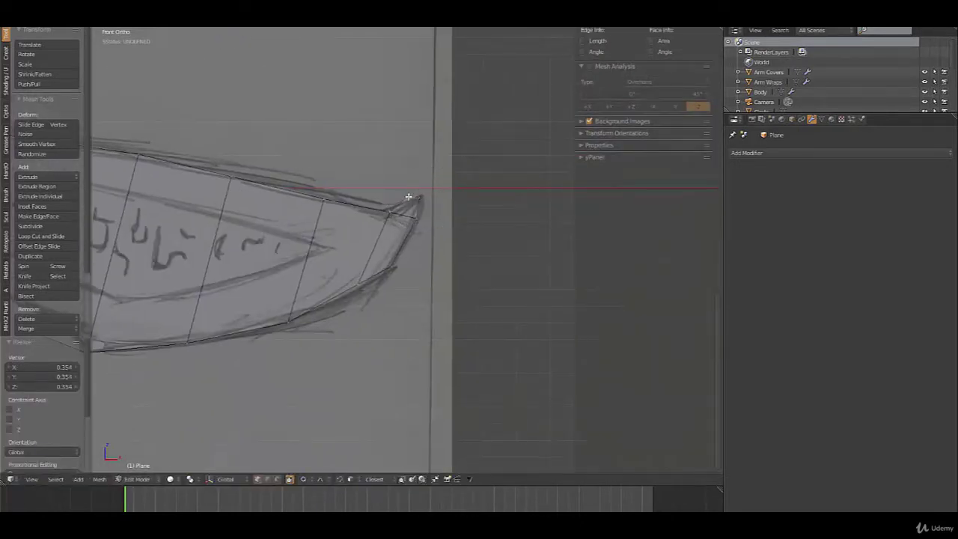
key("g")
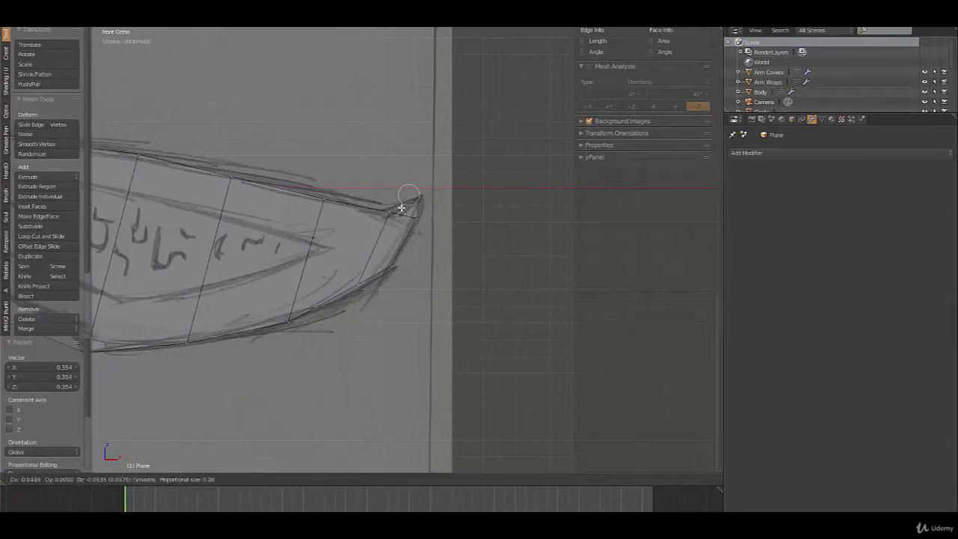
left_click(402, 207)
Step: Add a loop cut across the long blade section near the heel and move its lower vertex onto the notch curve
middle_click_drag(370, 256, 439, 253, "shift")
key("Tab")
scroll(347, 249, "down", 5)
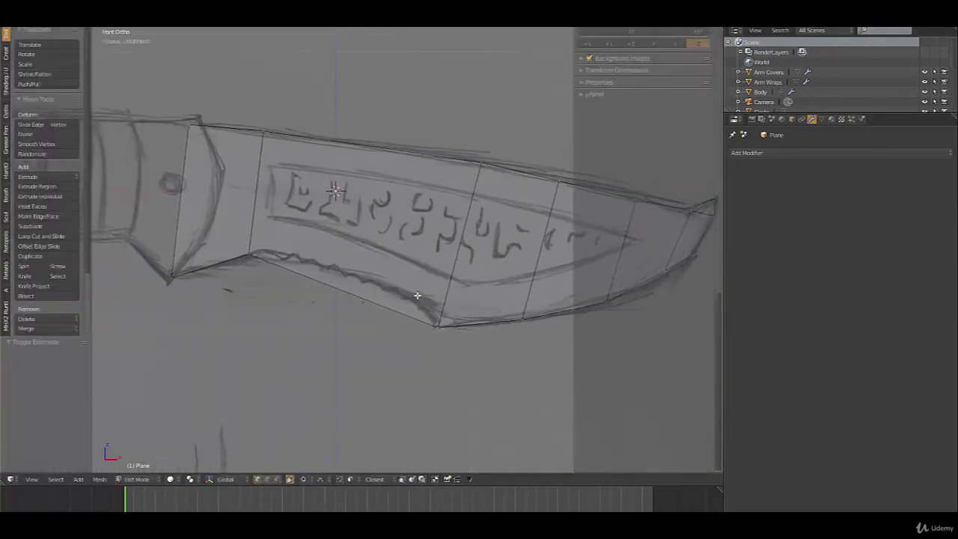
key("ctrl+r")
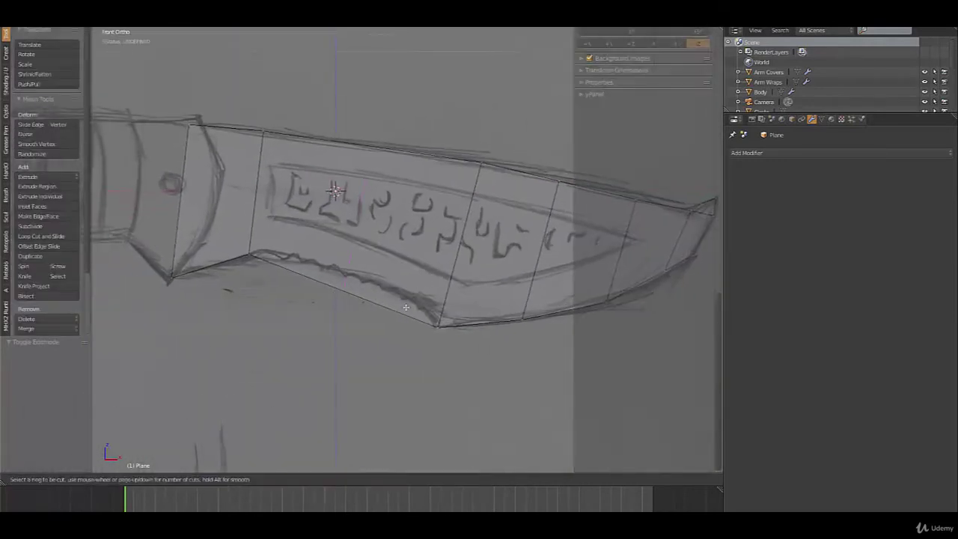
left_click(406, 307)
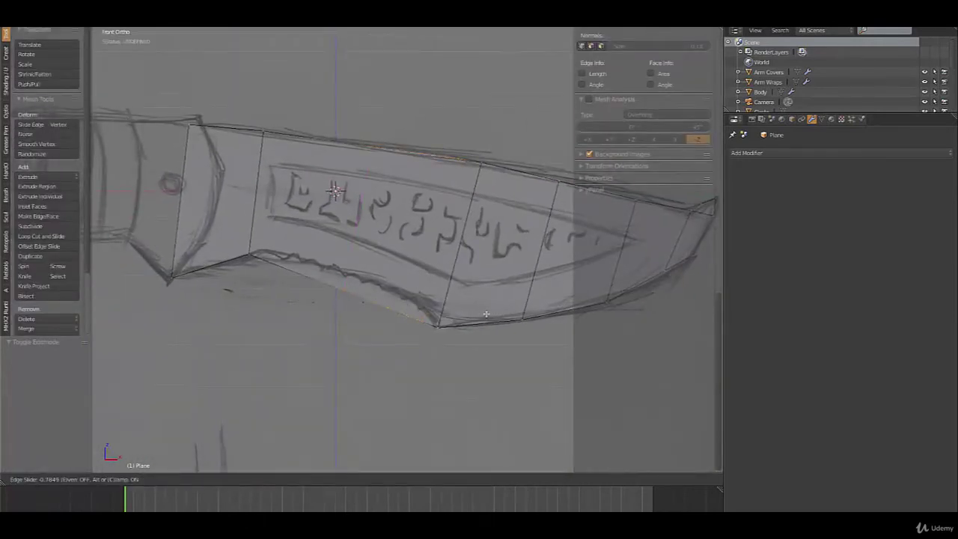
left_click(486, 315)
key("g")
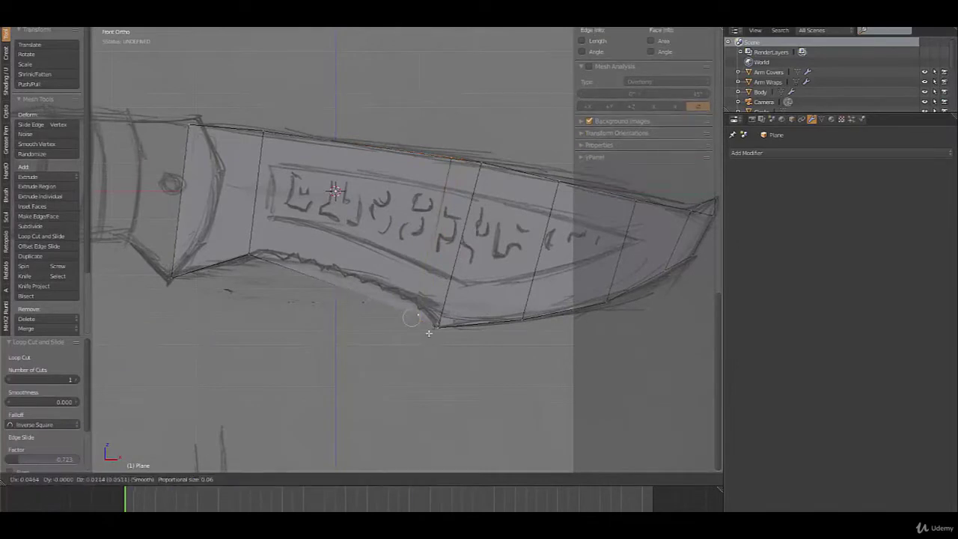
left_click(425, 332)
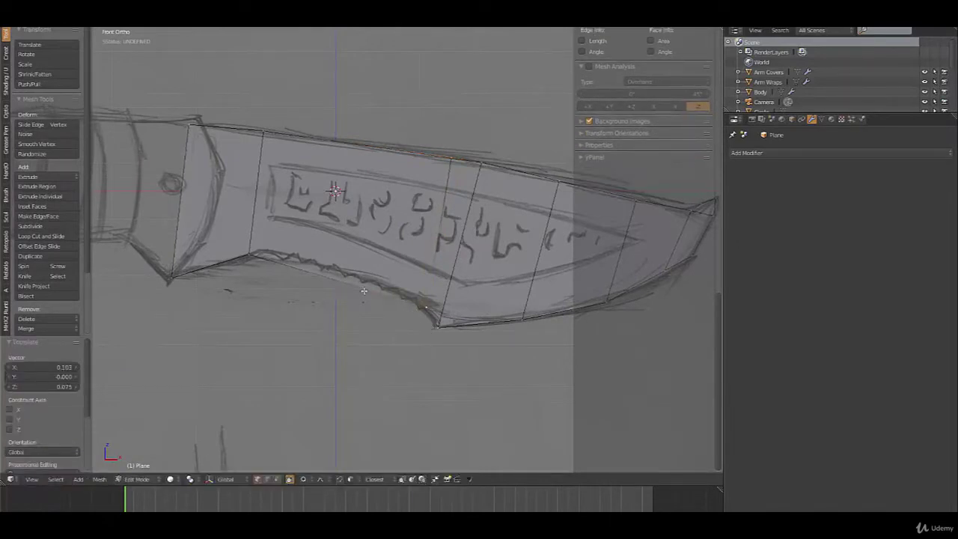
Step: Adjust the heel loop's upper vertex along the spine and refine its lower vertex against the notch outline
right_click(454, 159)
key("g")
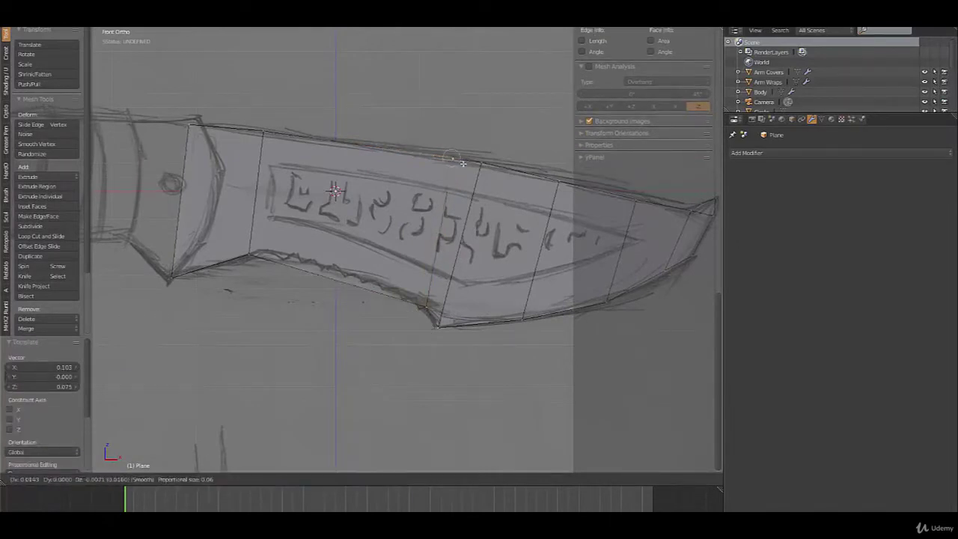
left_click(467, 164)
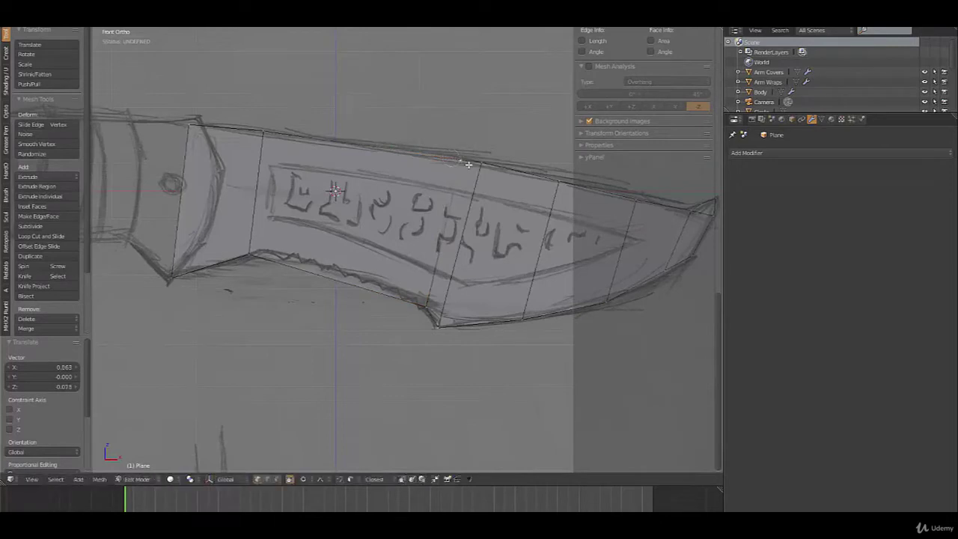
right_click(435, 296)
key("g")
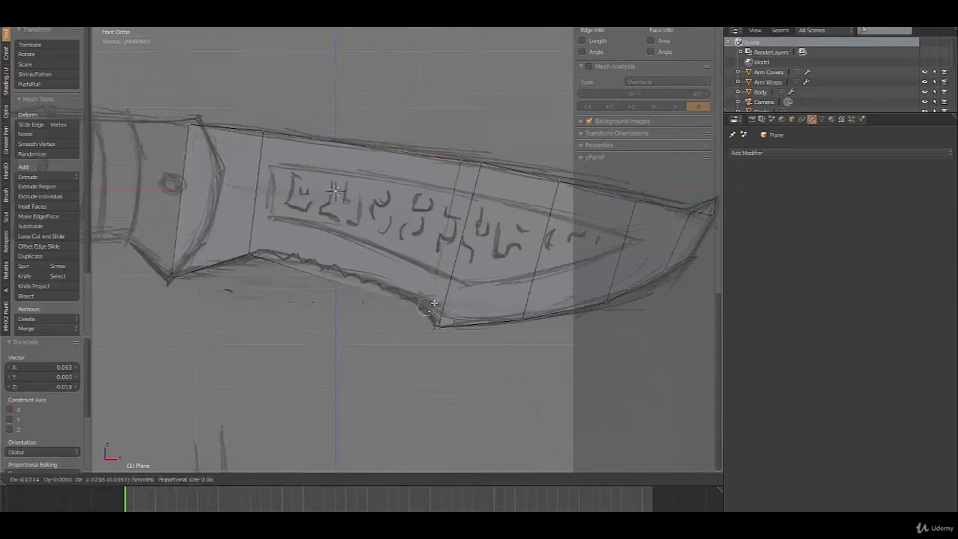
left_click(434, 302)
right_click(264, 255)
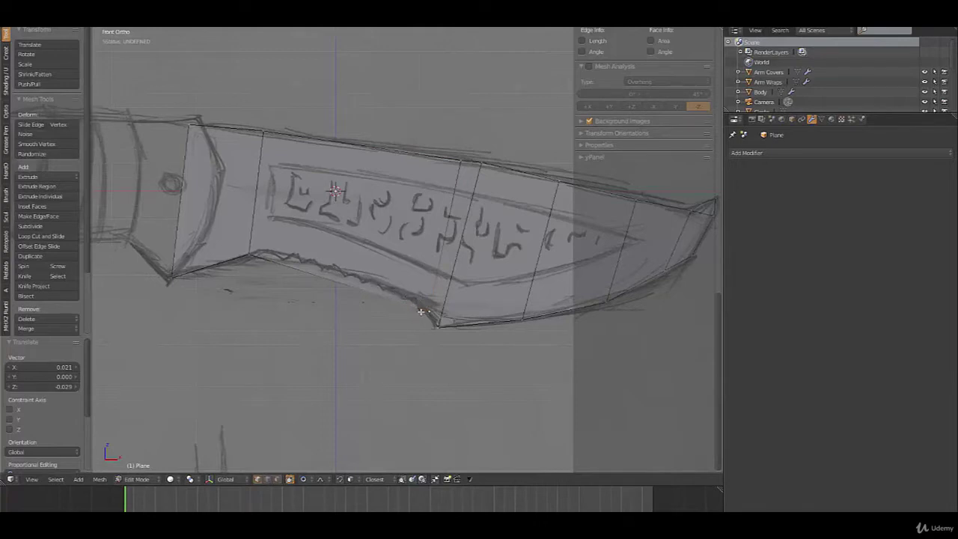
key("g")
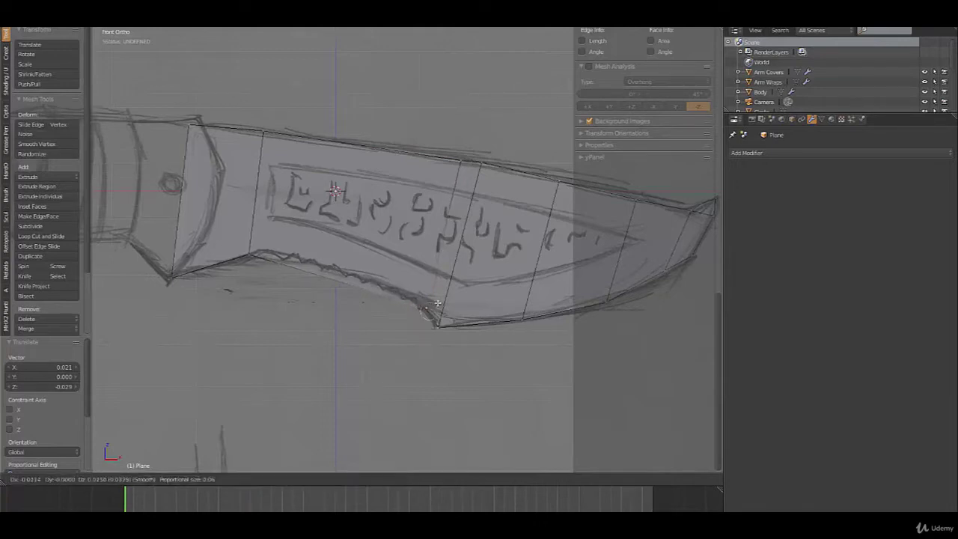
left_click(438, 303)
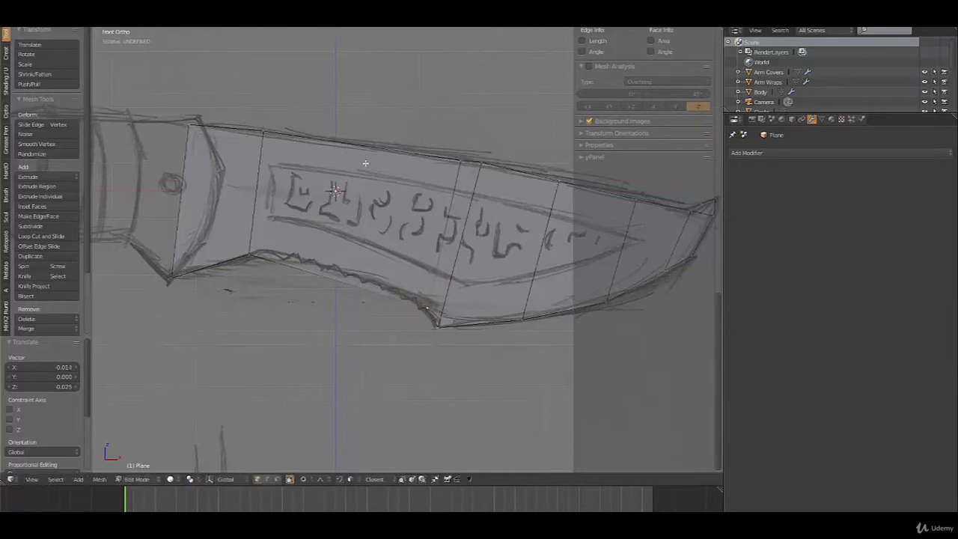
Step: Add a loop cut across the long blade section near the guard and raise its lower vertex onto the sketched edge
key("ctrl+r")
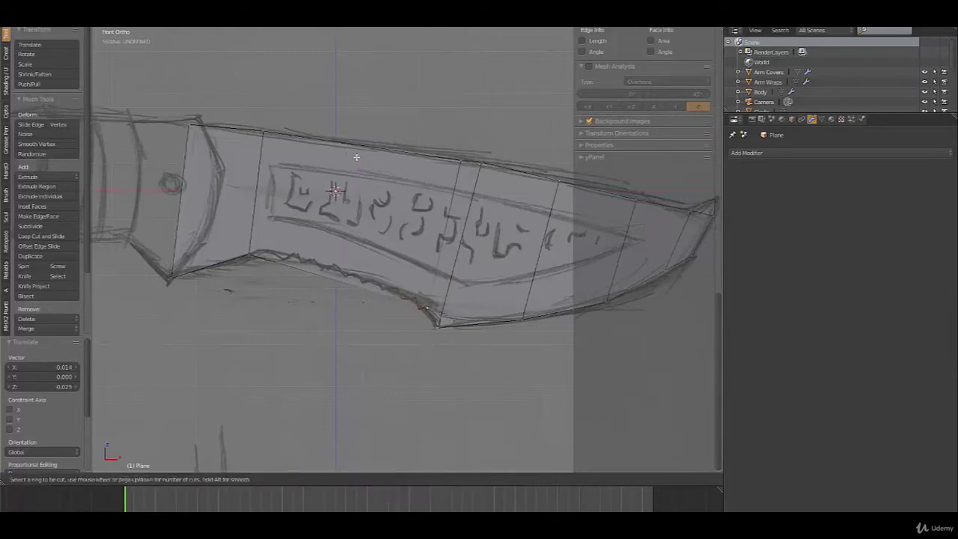
left_click(357, 157)
left_click(278, 159)
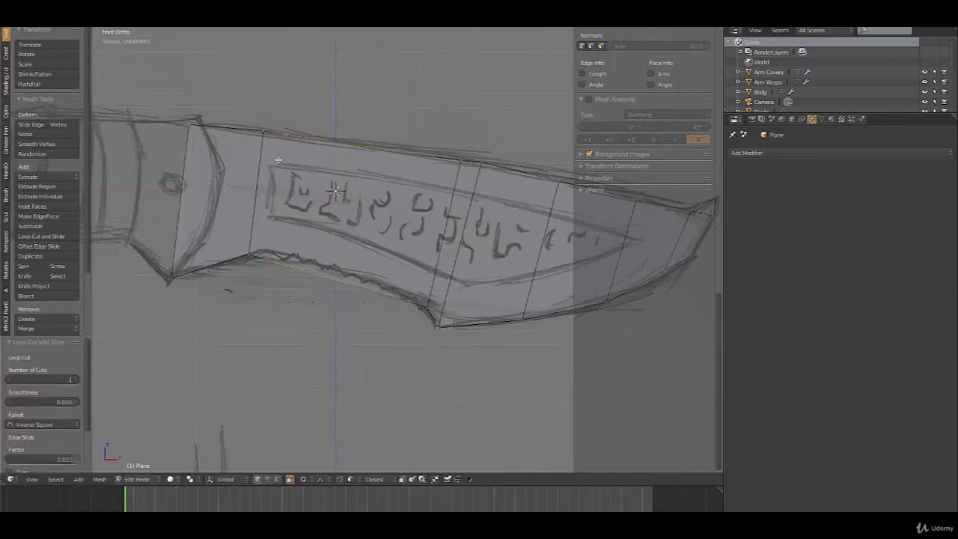
right_click(266, 260)
key("g")
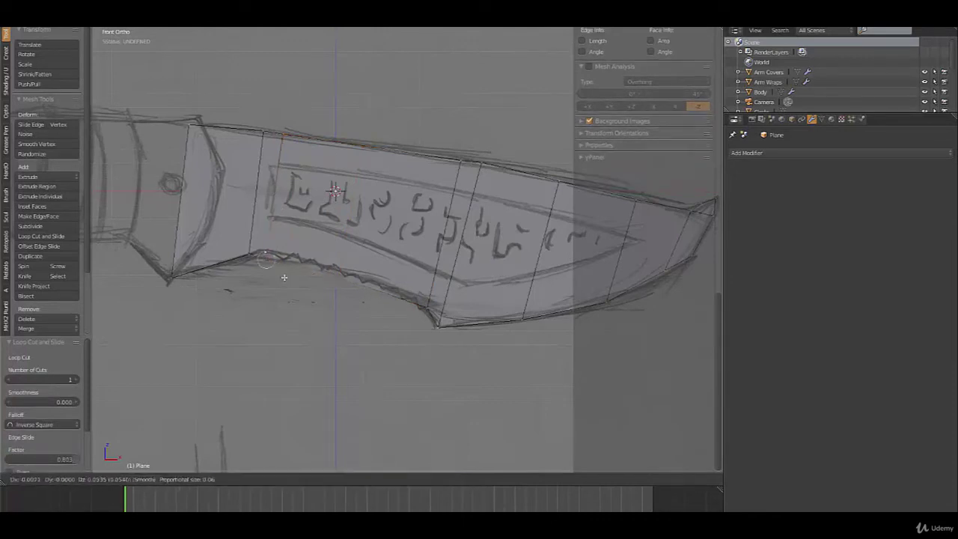
left_click(289, 256)
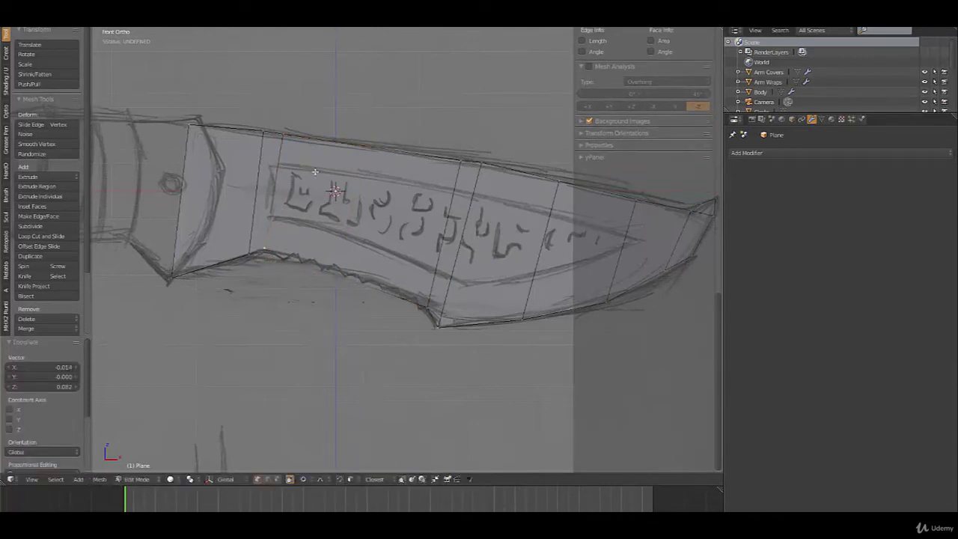
Step: Add a loop cut on the long blade section at slide factor about 0.79 and lower its bottom vertex onto the first serration tip
key("ctrl+r")
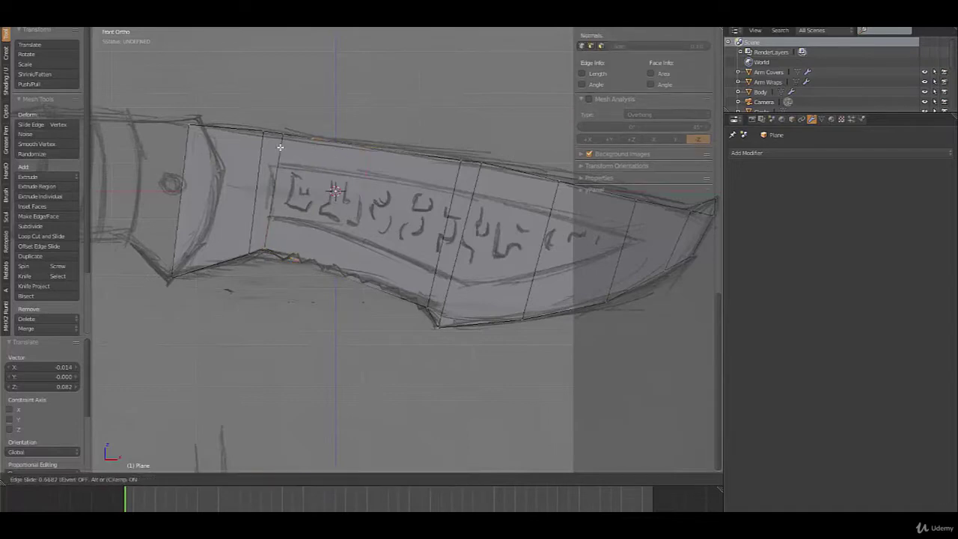
left_click(272, 145)
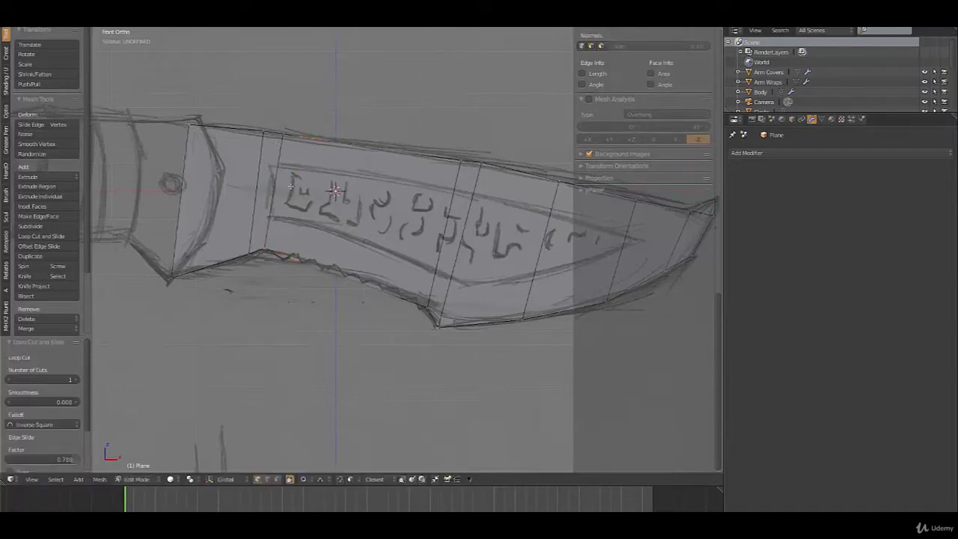
key("g")
left_click(297, 235)
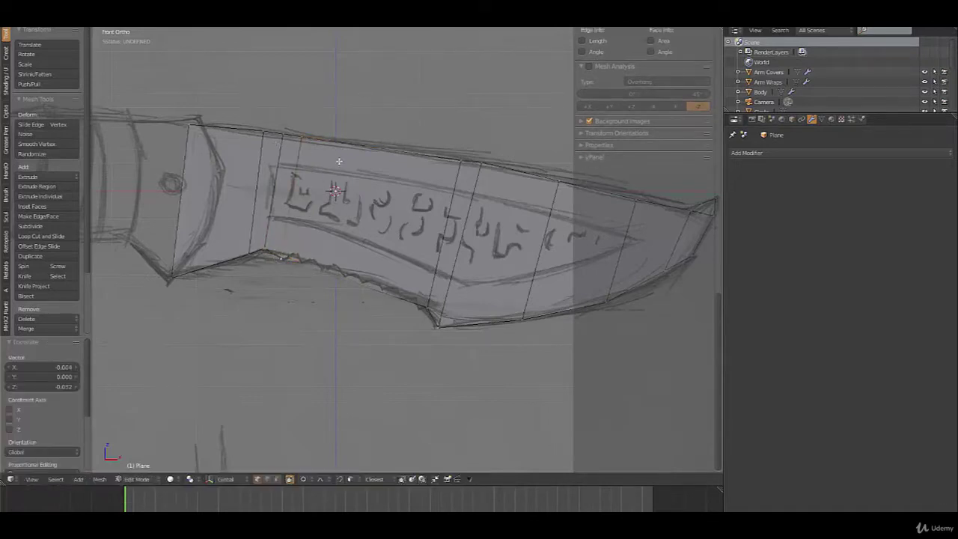
Step: Add another loop cut beyond the first serration tip at slide factor about 0.86 and raise its bottom vertex into the first notch
key("g")
key("g")
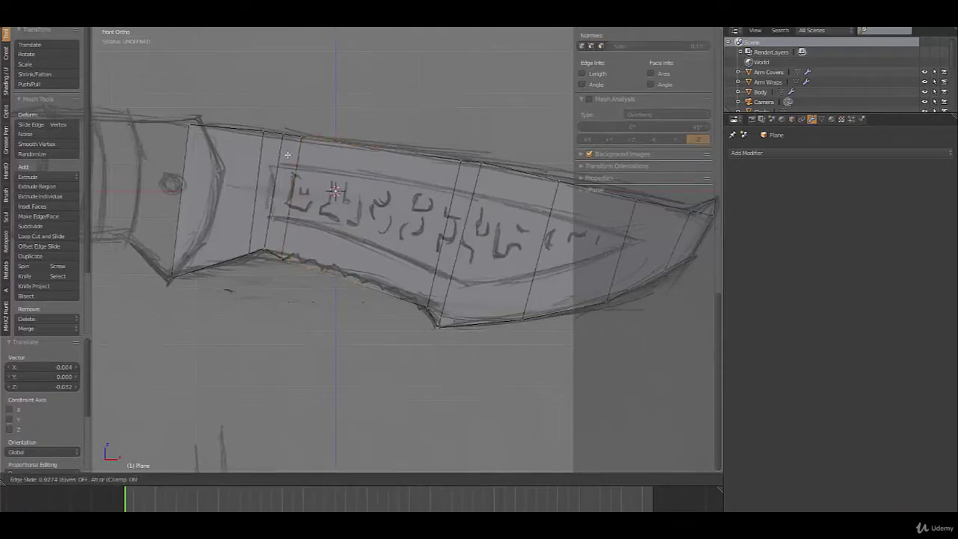
left_click(286, 155)
key("ctrl+r")
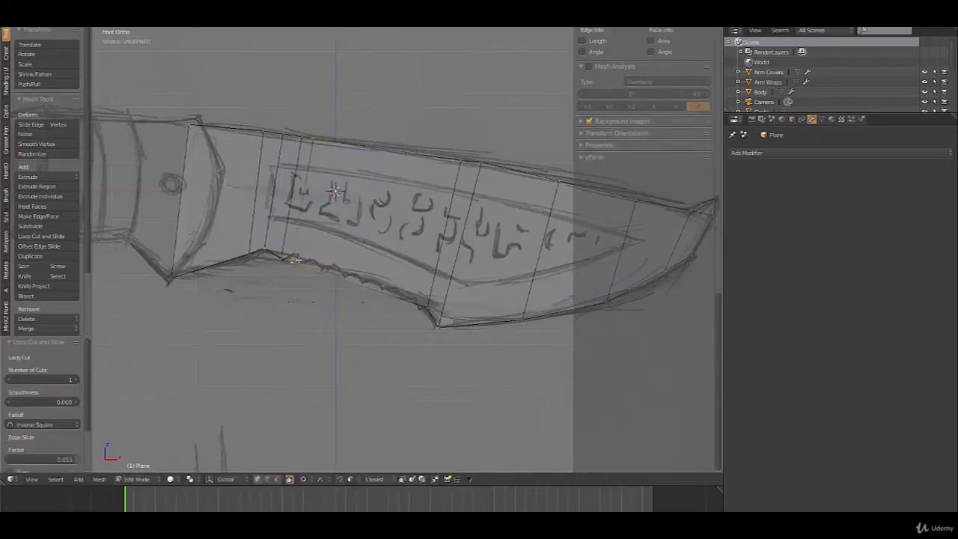
key("g")
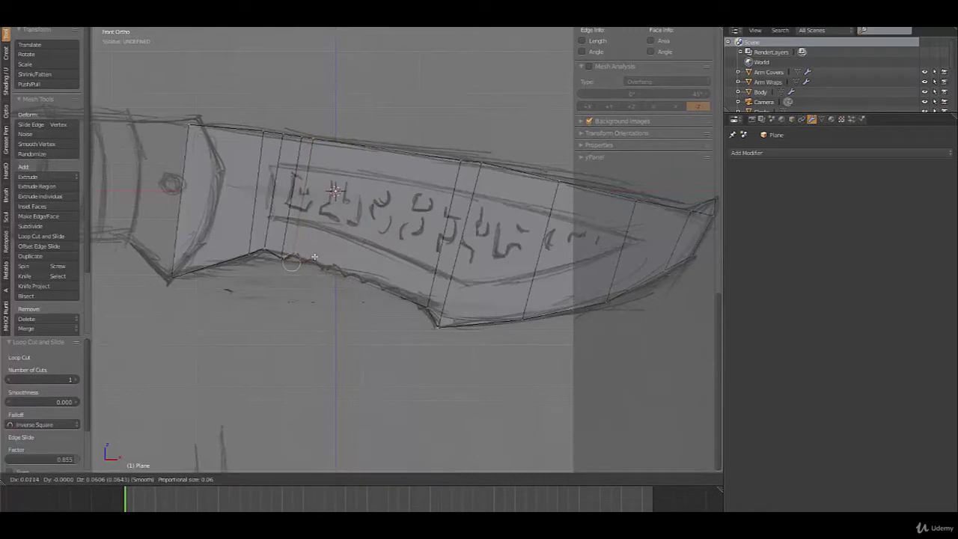
left_click(315, 257)
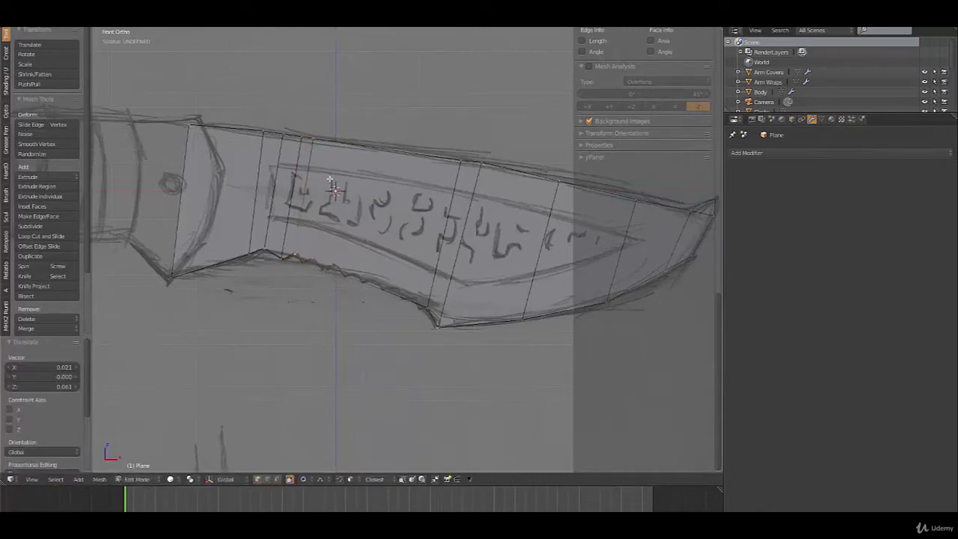
Step: Add a loop cut past the first serration notch at slide factor about 0.85 and fit its bottom vertex to the second tooth tip
key("g")
key("g")
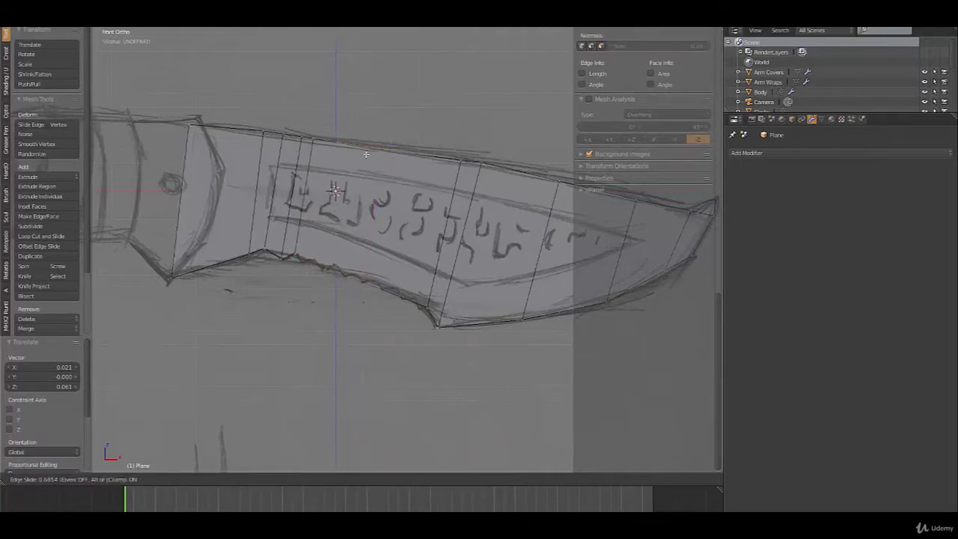
left_click(352, 152)
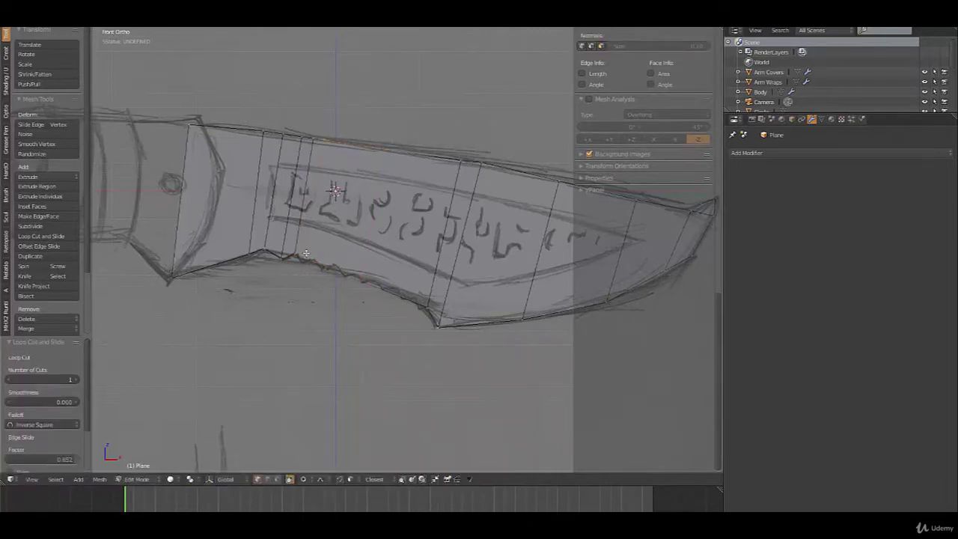
key("g")
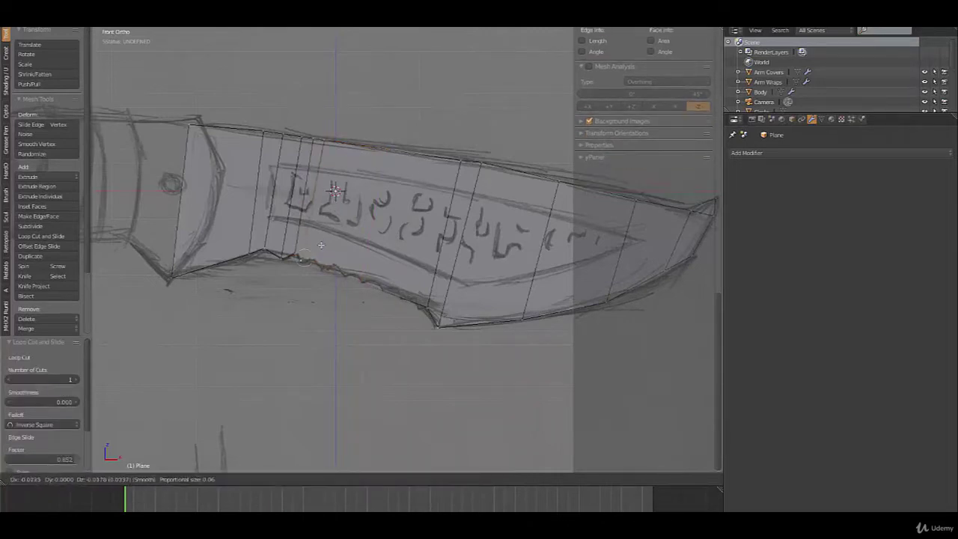
left_click(319, 247)
key("g")
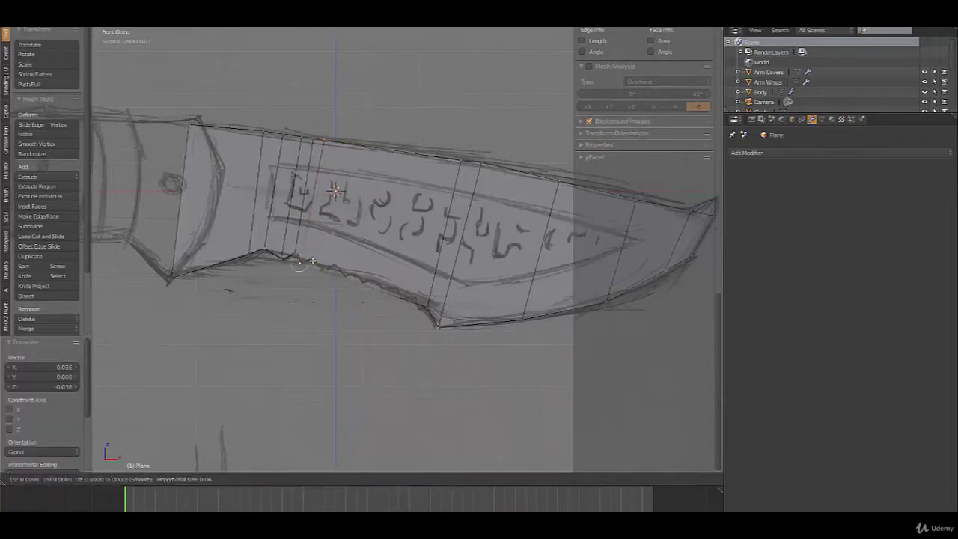
left_click(313, 260)
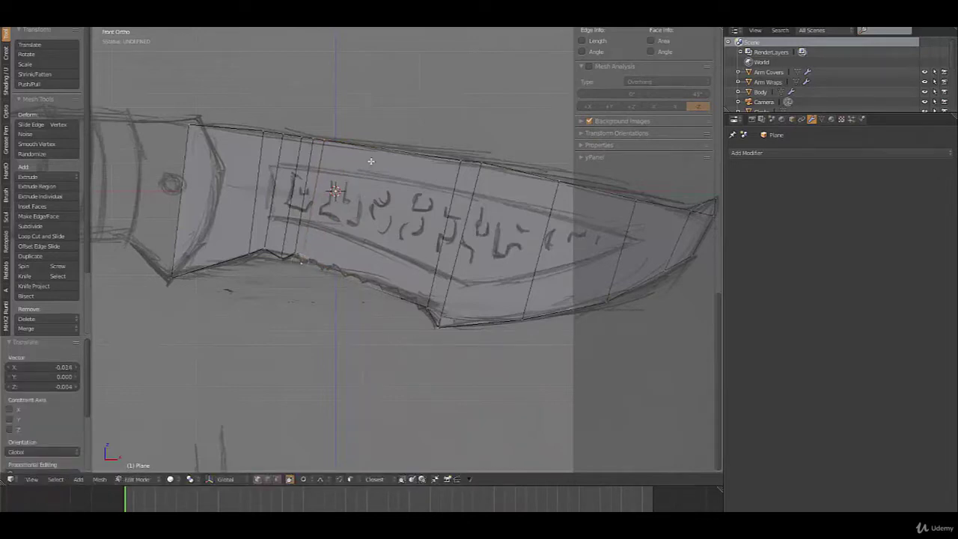
Step: Add a loop cut past the second tooth tip at slide factor about 0.83 and raise its bottom vertex into the second notch
key("g")
key("g")
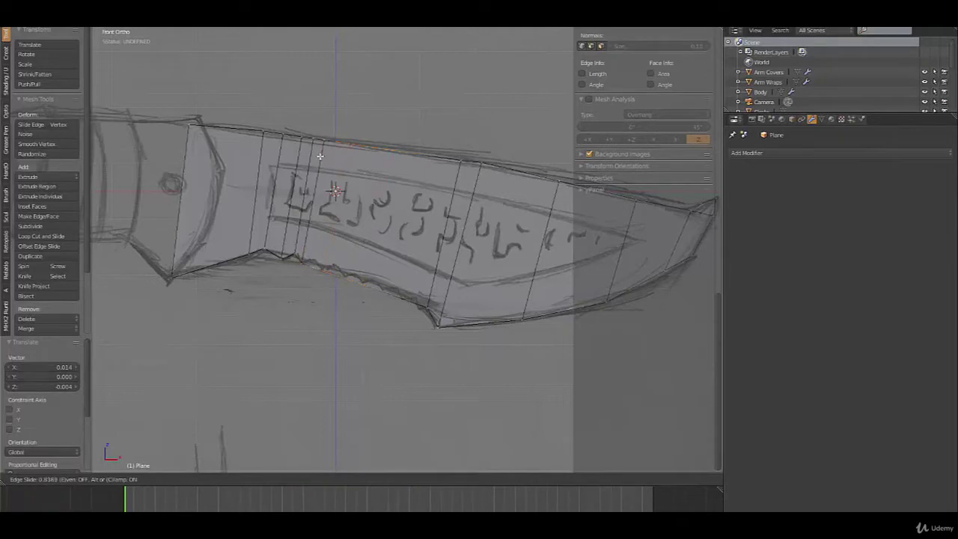
left_click(319, 160)
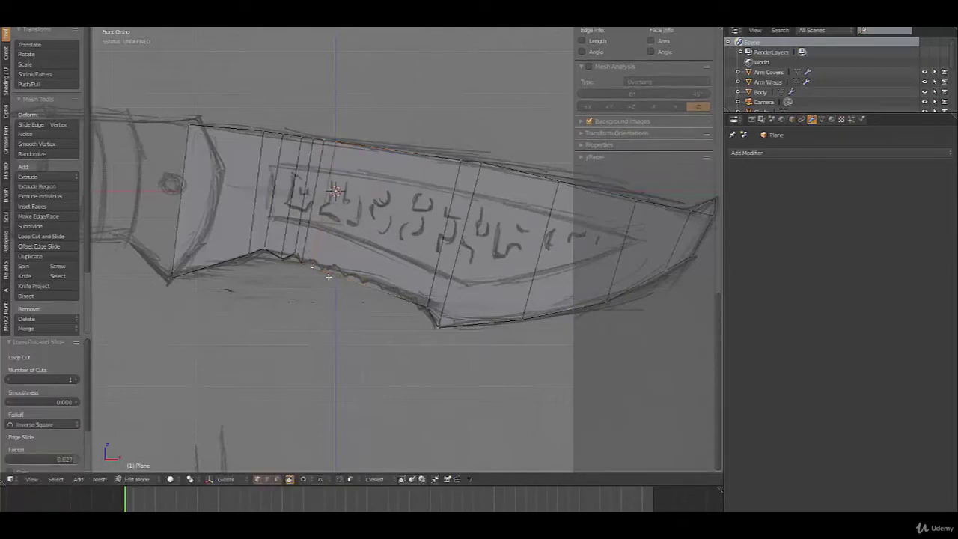
key("g")
left_click(355, 232)
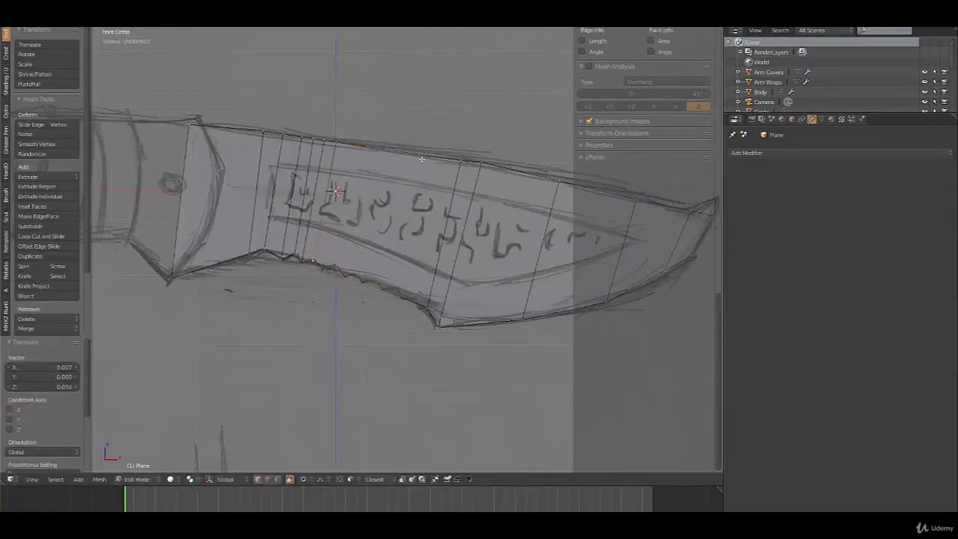
Step: Add a loop cut past the second notch at slide factor about 0.86 and lower its bottom vertex onto the third tooth tip
key("g")
key("g")
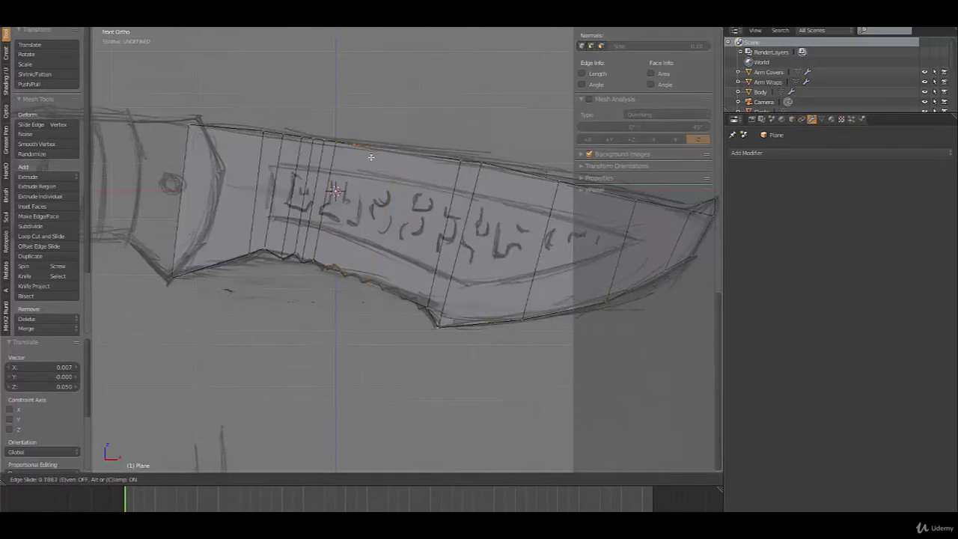
left_click(367, 157)
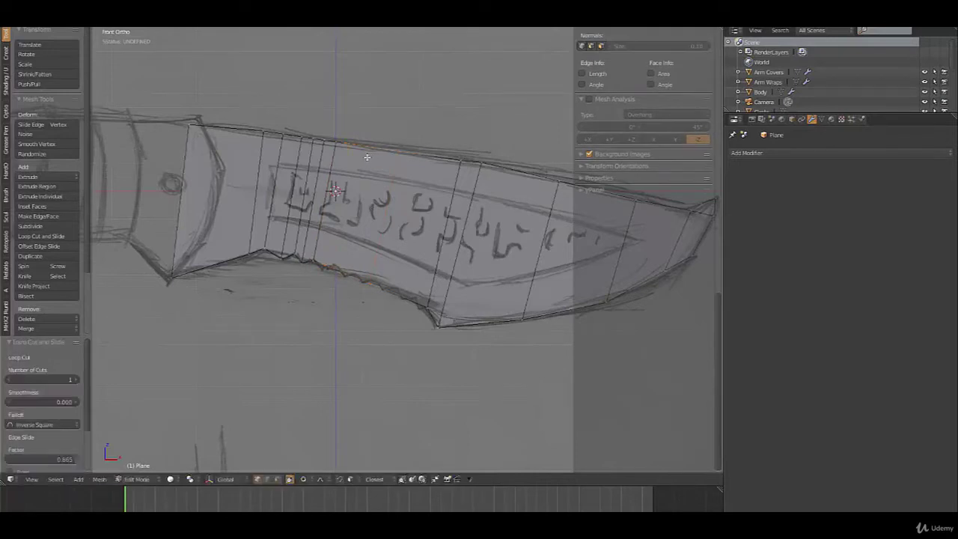
right_click(337, 257)
key("g")
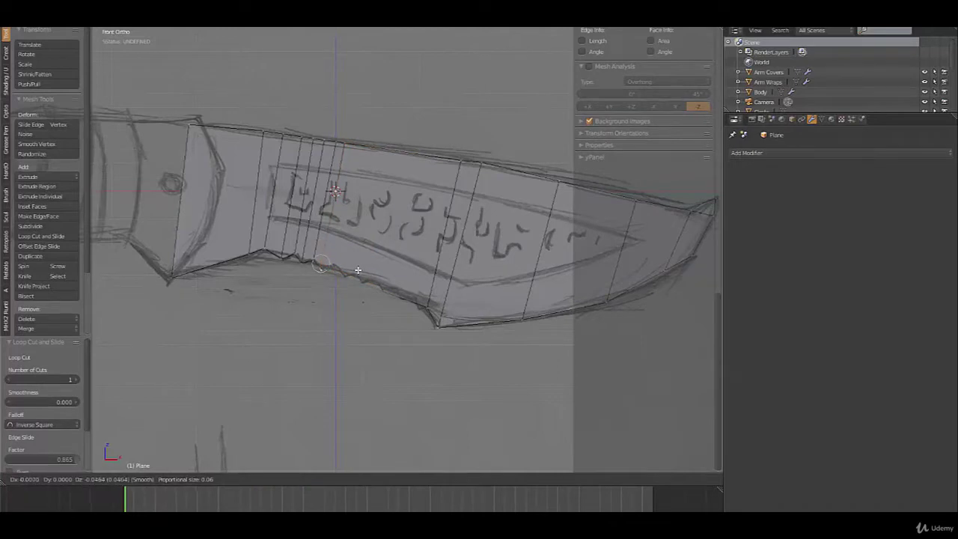
left_click(360, 270)
Step: Add a loop cut past the third tooth tip at slide factor about 0.73 and raise its bottom vertex into the third notch
key("ctrl+r")
left_click(412, 154)
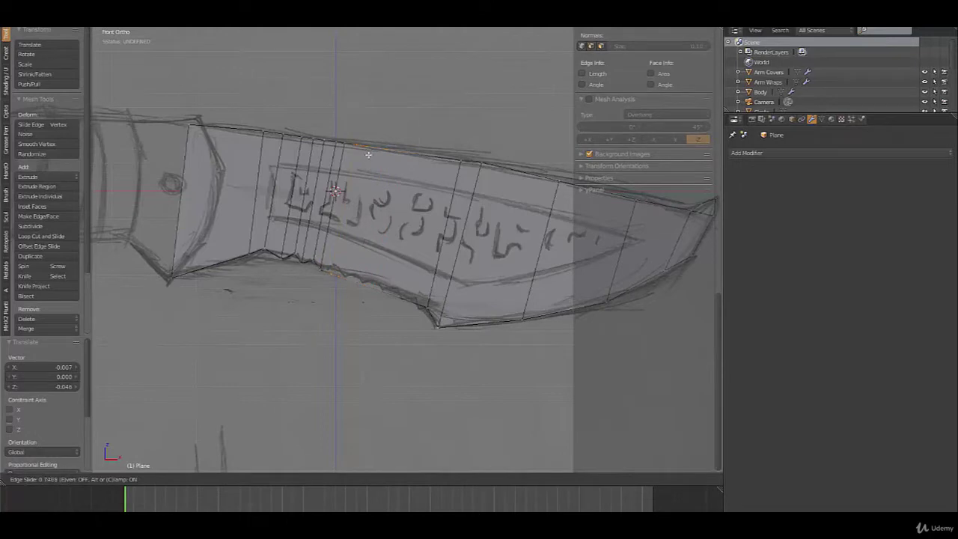
left_click(368, 154)
right_click(336, 270)
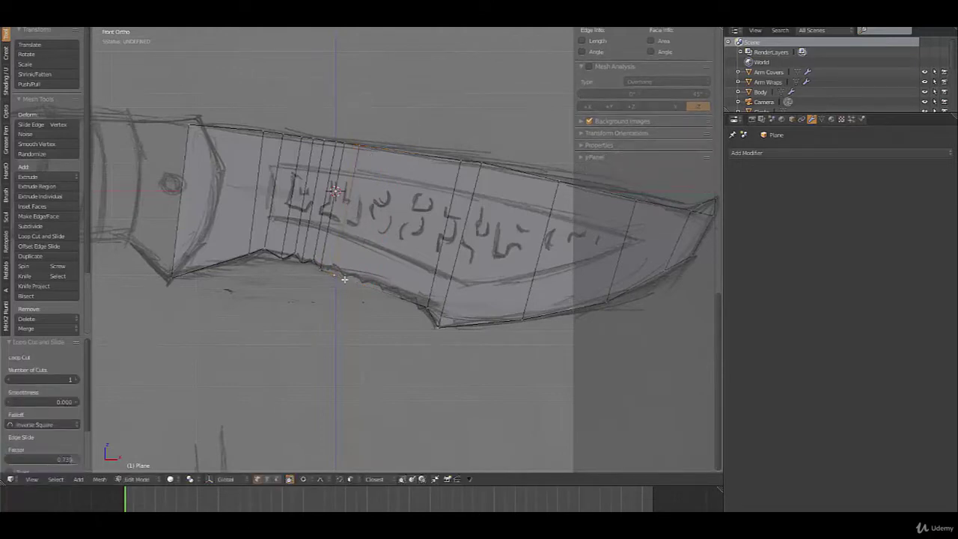
key("g")
left_click(348, 269)
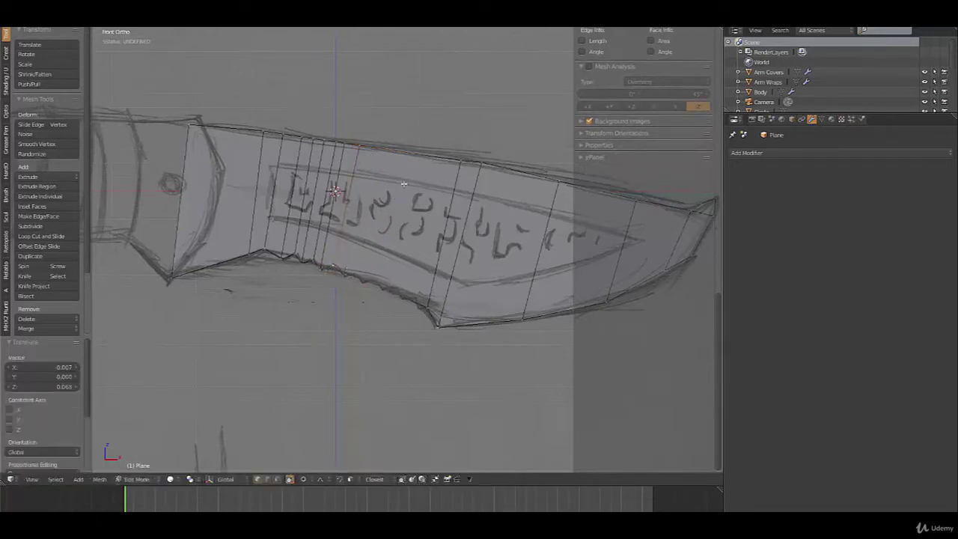
Step: Add a loop cut past the third notch at slide factor about 0.77 and lower its bottom vertex onto the fourth tooth tip
key("g")
key("g")
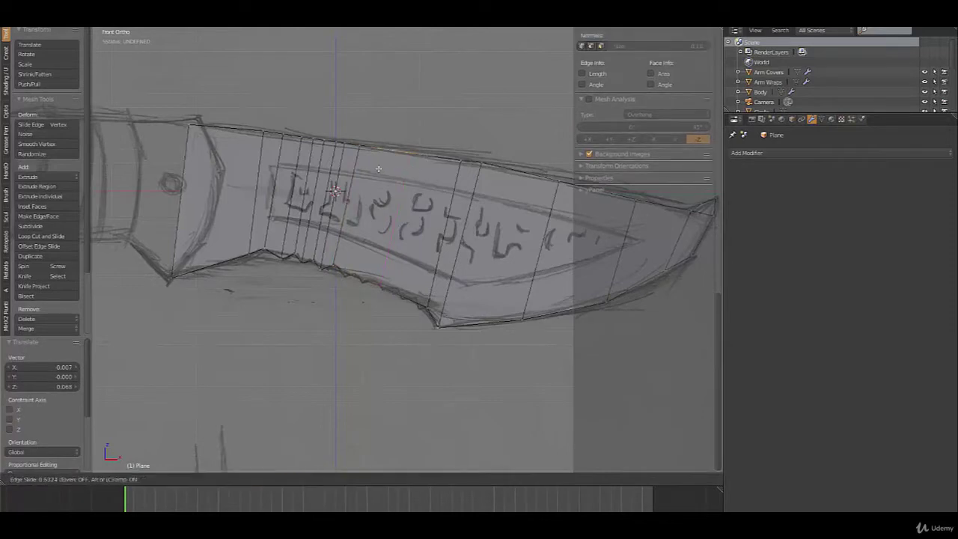
left_click(375, 168)
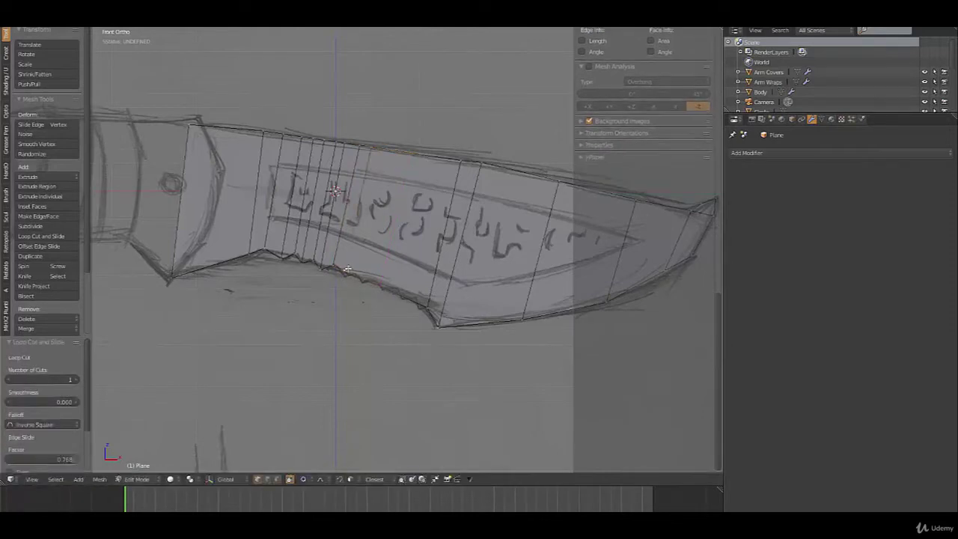
key("g")
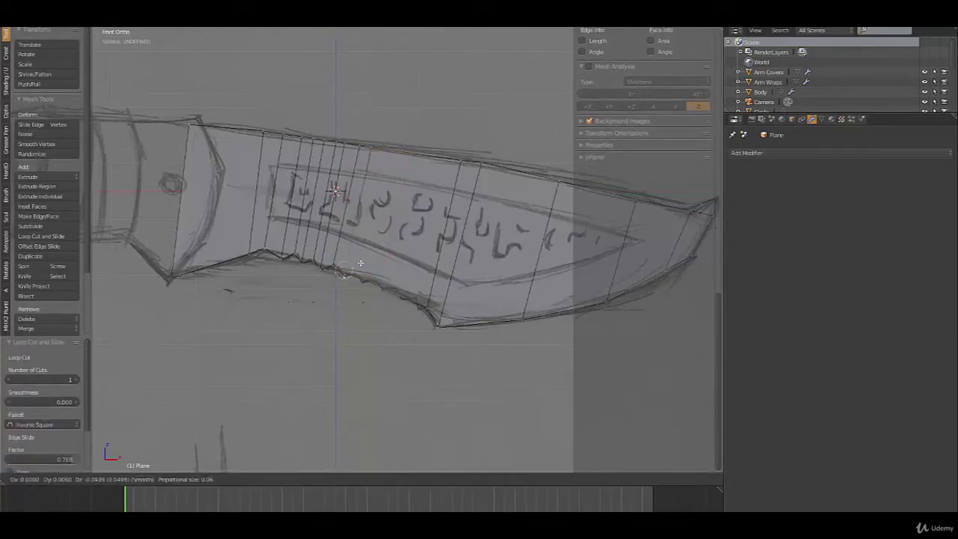
left_click(361, 263)
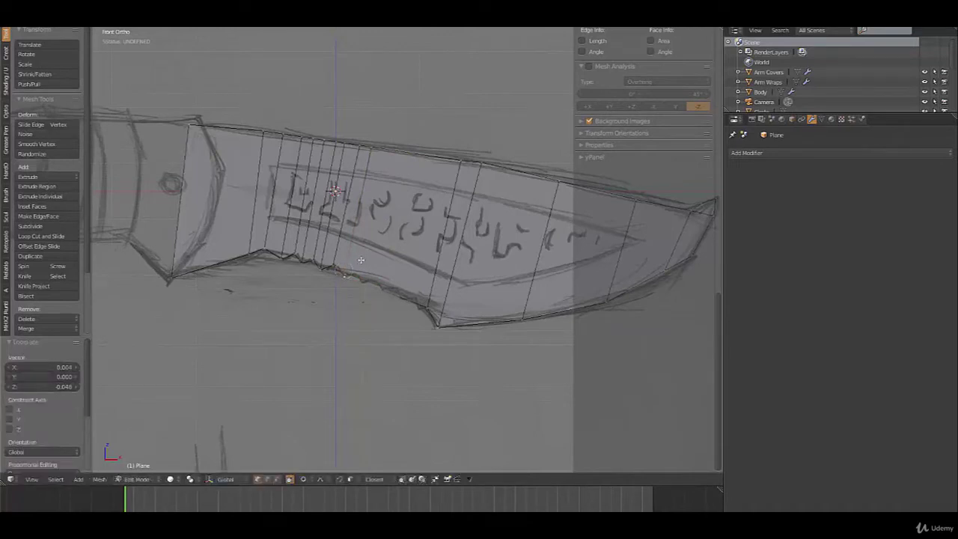
Step: Add a loop cut past the fourth tooth tip at slide factor about 0.75 and raise its bottom vertex into the fourth notch
key("ctrl+r")
left_click(425, 167)
left_click(393, 166)
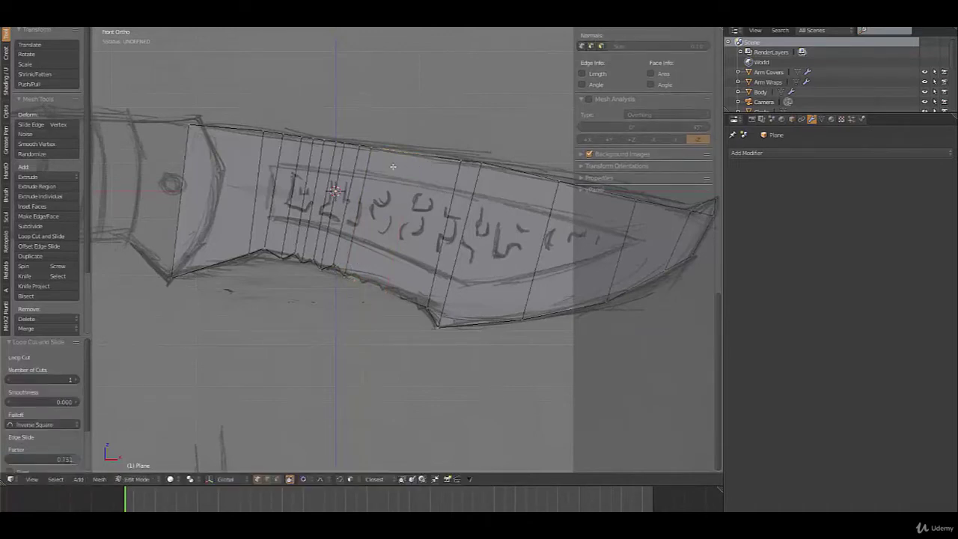
key("g")
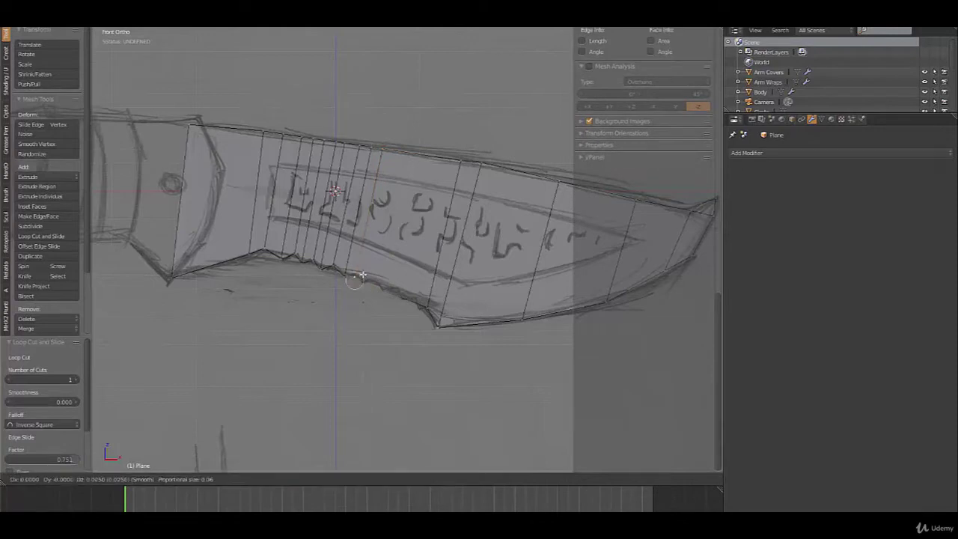
left_click(361, 274)
Step: Add a loop cut past the fourth notch, slide it by about 0.79 toward the guard, and lower its bottom vertex onto the fifth tooth tip
key("ctrl+z")
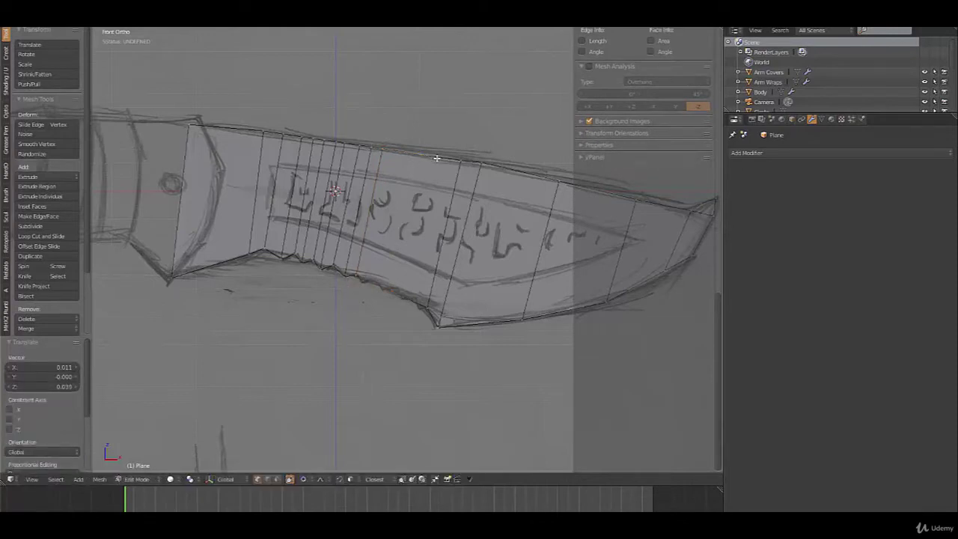
key("g")
key("g")
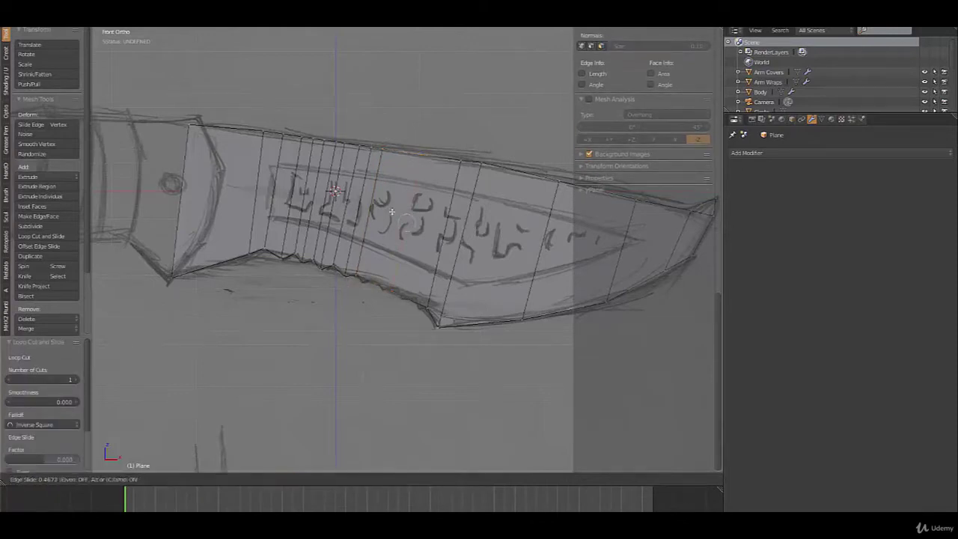
left_click(380, 212)
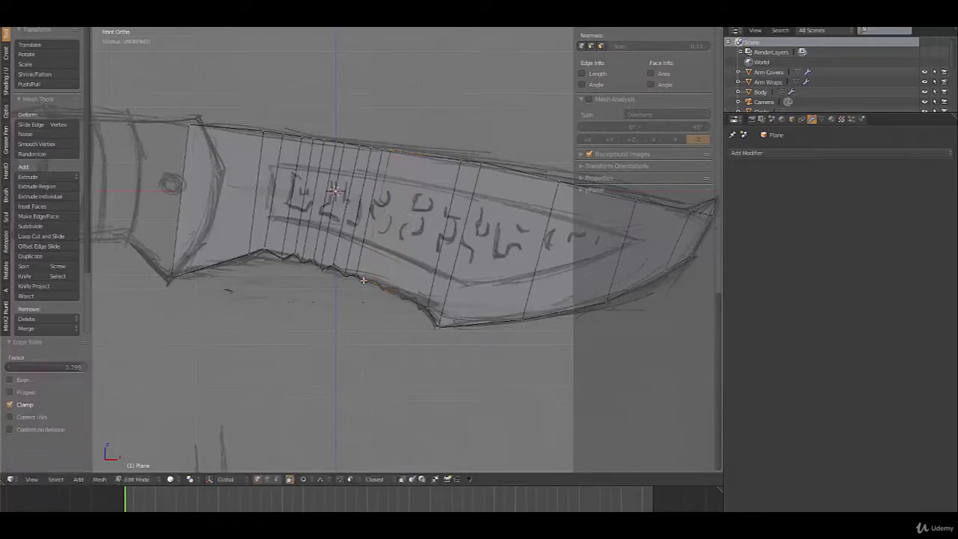
key("g")
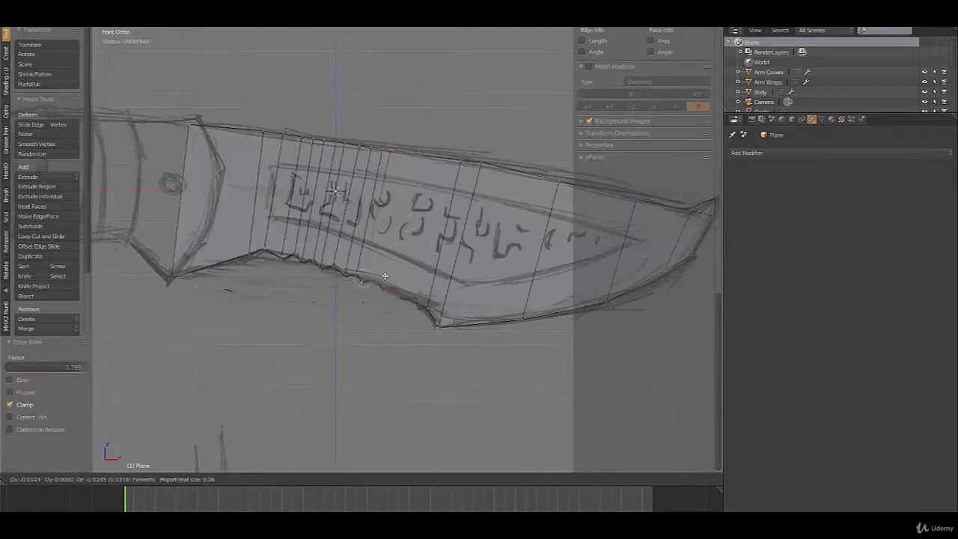
left_click(386, 278)
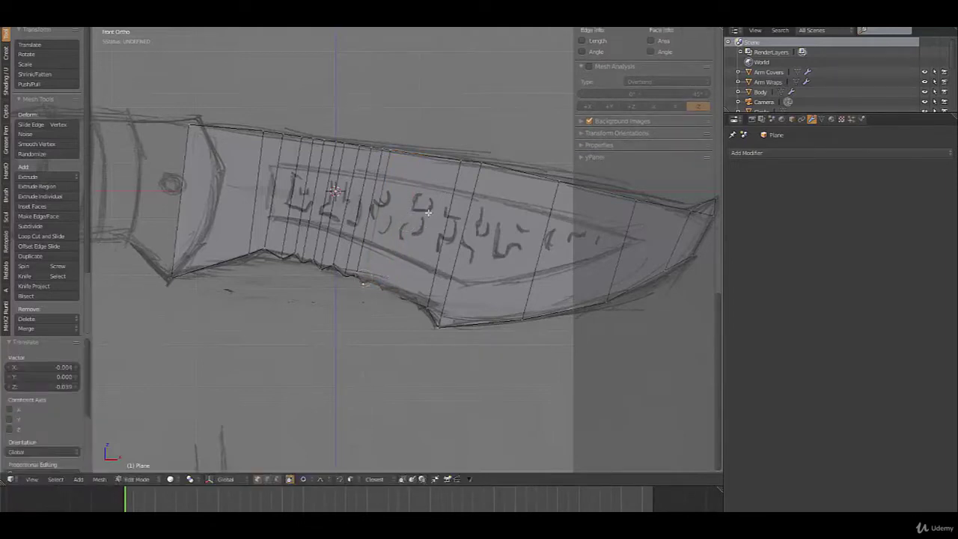
Step: Add a loop cut past the fifth tooth tip and slide it by about 0.75 toward the neighbouring loop
key("ctrl+r")
left_click(428, 166)
left_click(425, 166)
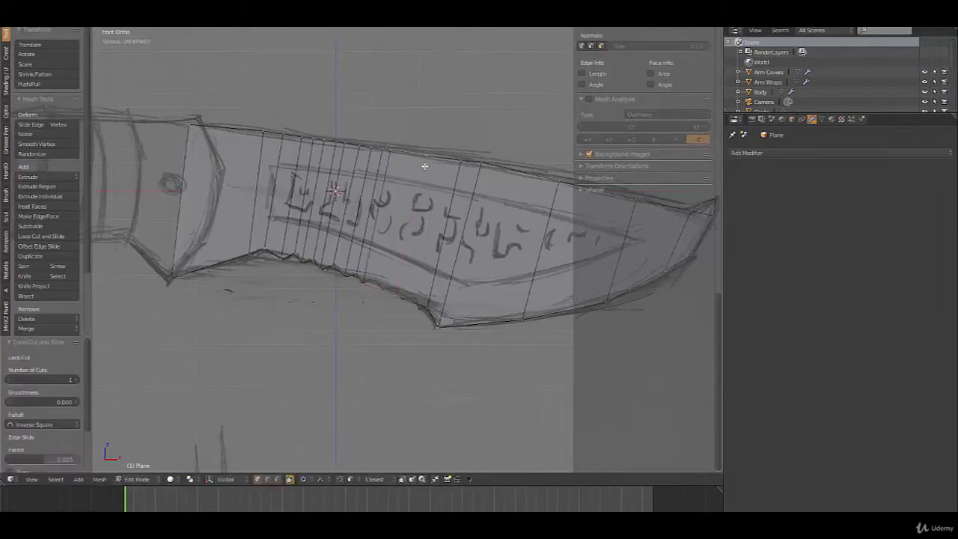
key("ctrl+r")
left_click(425, 223)
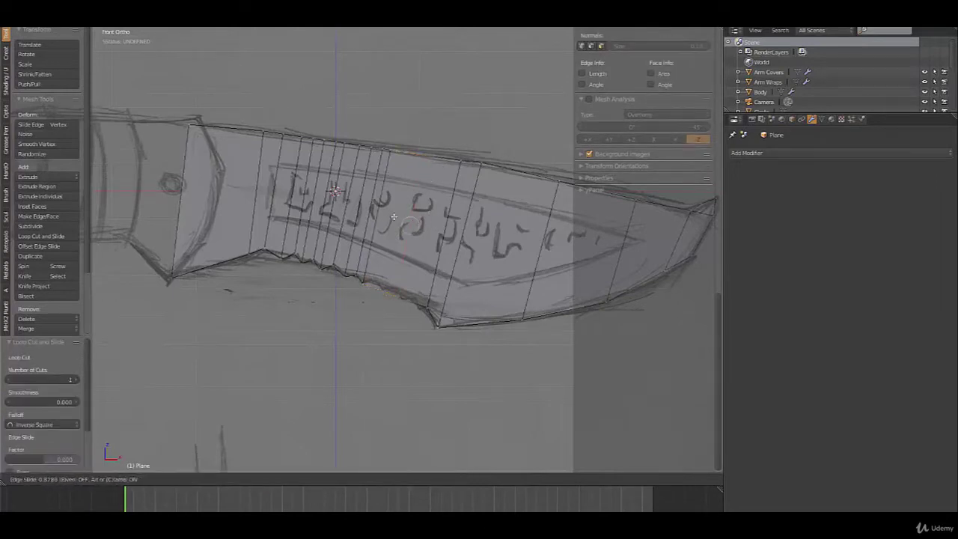
left_click(395, 217)
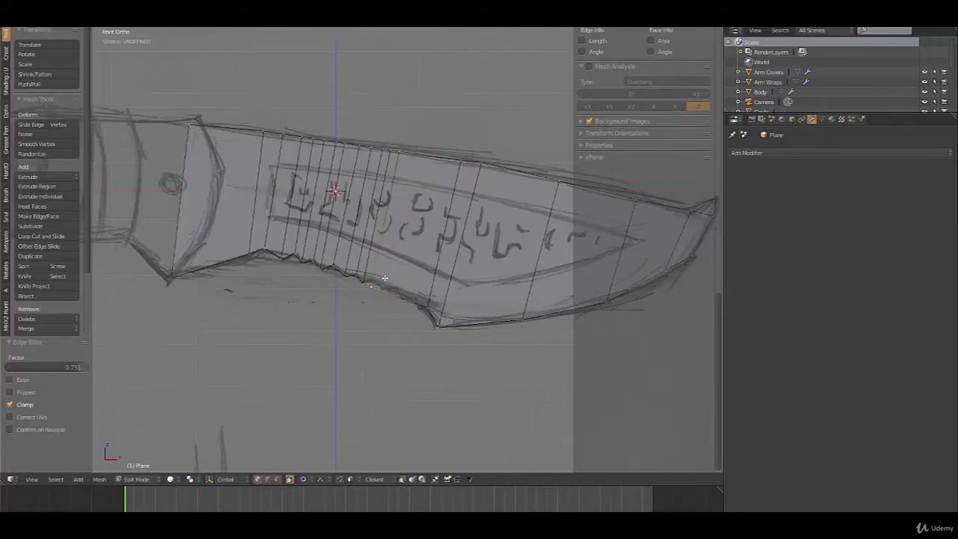
Step: Raise the newest loop's bottom vertex into the fifth notch
key("g")
left_click(387, 273)
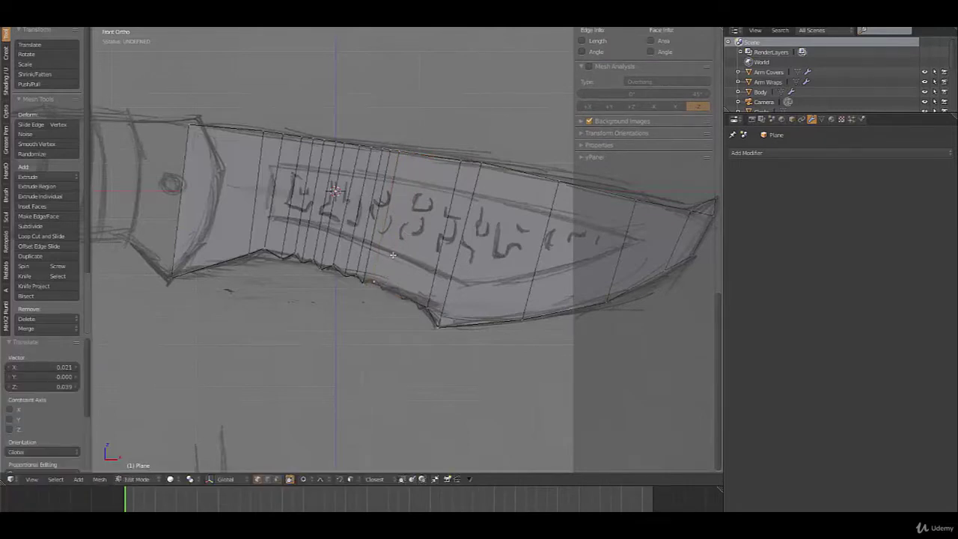
Step: Add a loop cut past the fifth notch, slide it by about 0.64, and lower its bottom vertex onto the sixth tooth tip
key("ctrl+r")
left_click(440, 169)
right_click(440, 169)
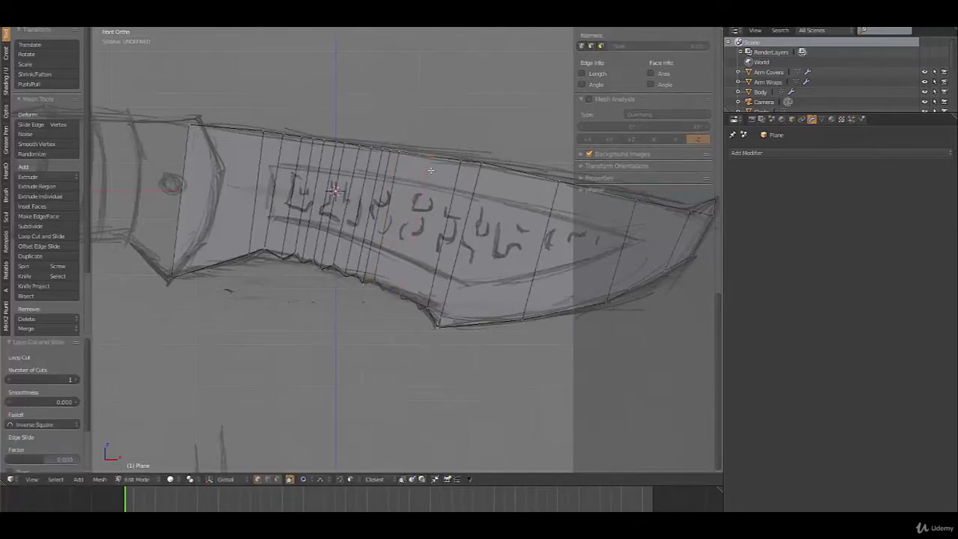
key("g")
key("g")
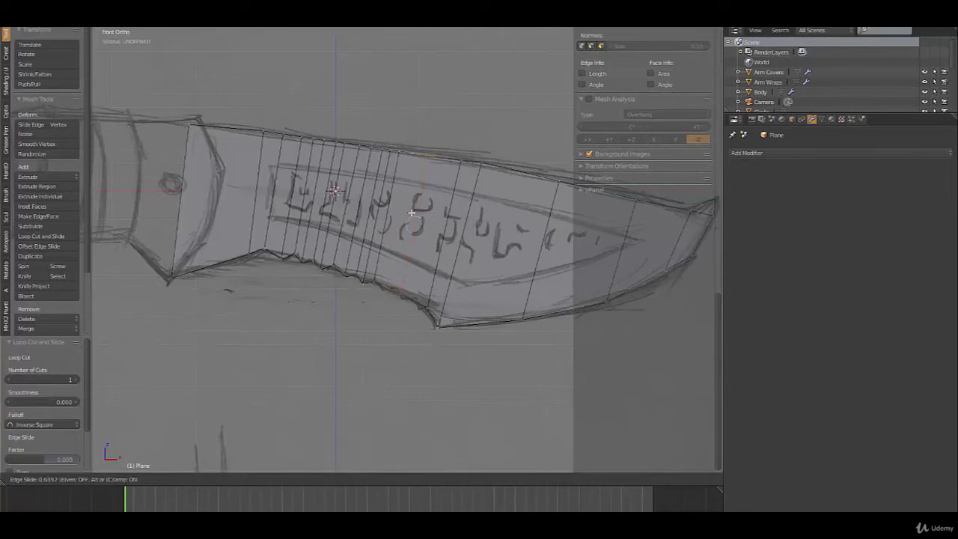
left_click(411, 214)
key("g")
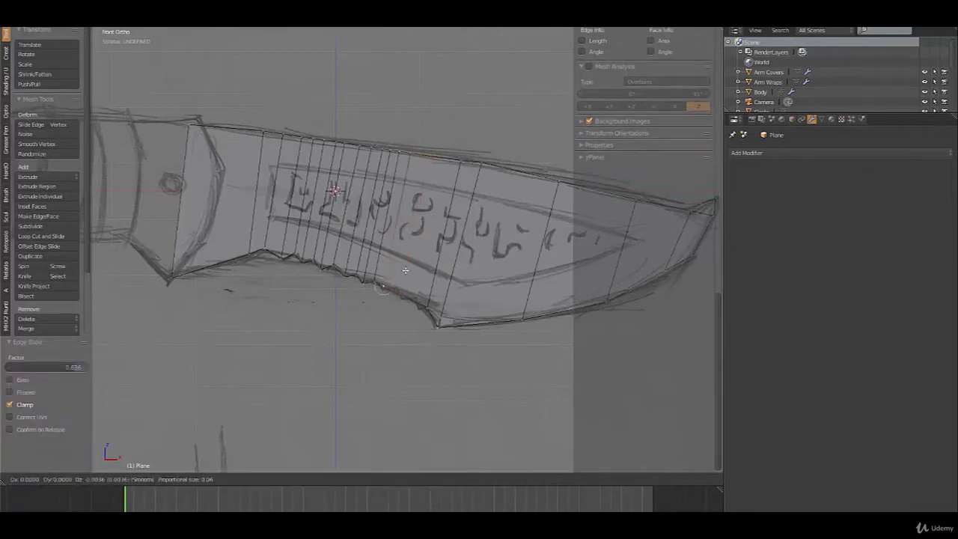
left_click(410, 252)
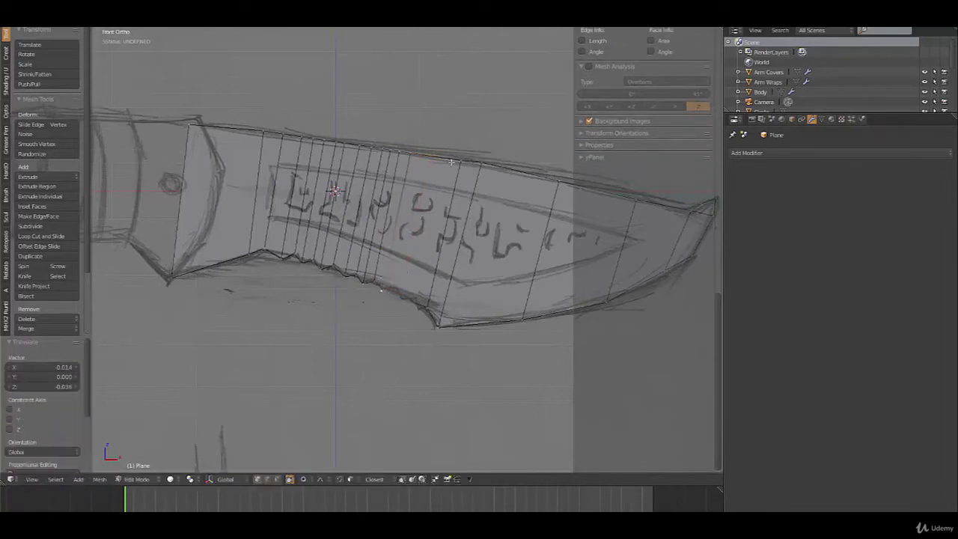
Step: Add a loop cut past the sixth tooth tip, slide it by about 0.63, and raise its bottom vertex into the sixth notch
key("g")
key("g")
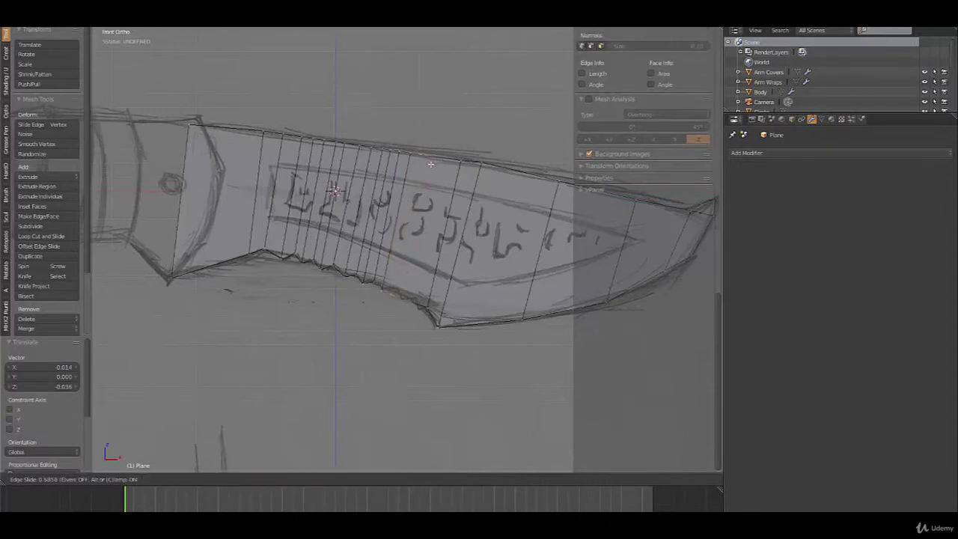
left_click(420, 240)
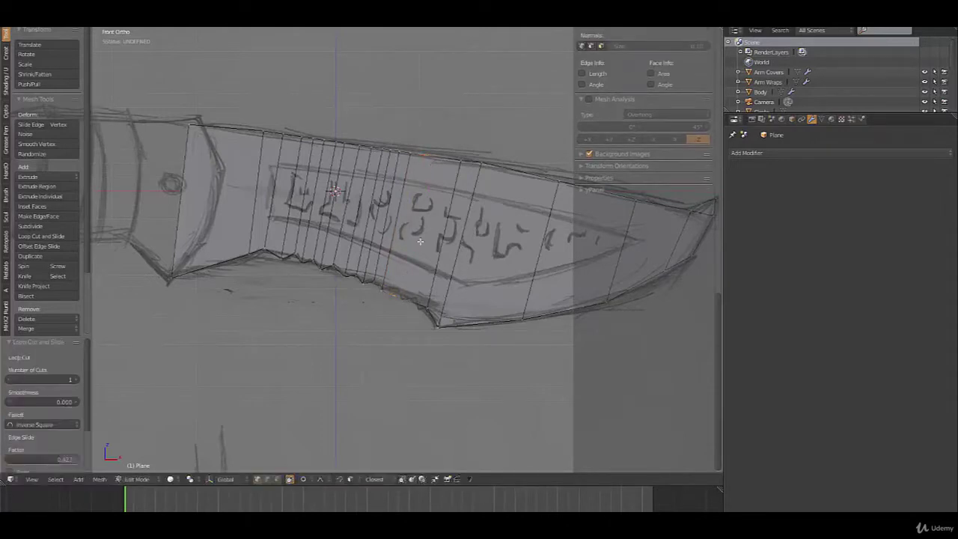
right_click(398, 292)
key("g")
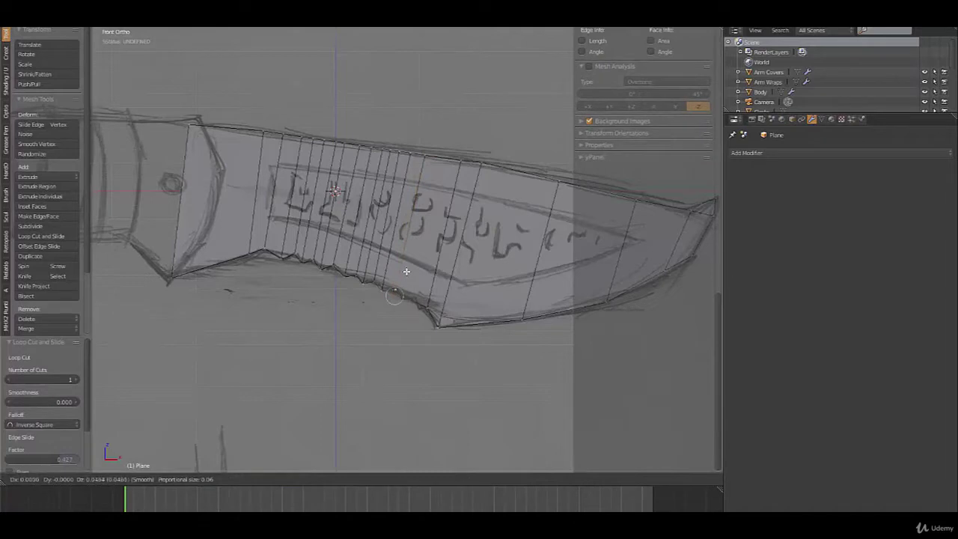
left_click(406, 269)
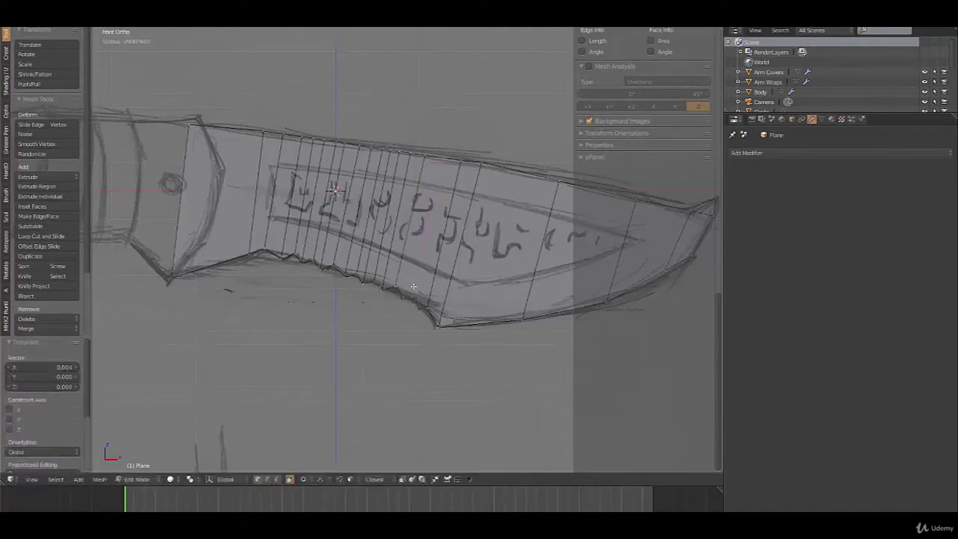
Step: Add two slid loop cuts between the sixth notch and the blade's lower corner, and lower the neighbouring bottom vertex onto the seventh tooth tip
key("ctrl+r")
left_click(413, 287)
left_click(418, 290)
key("ctrl+r")
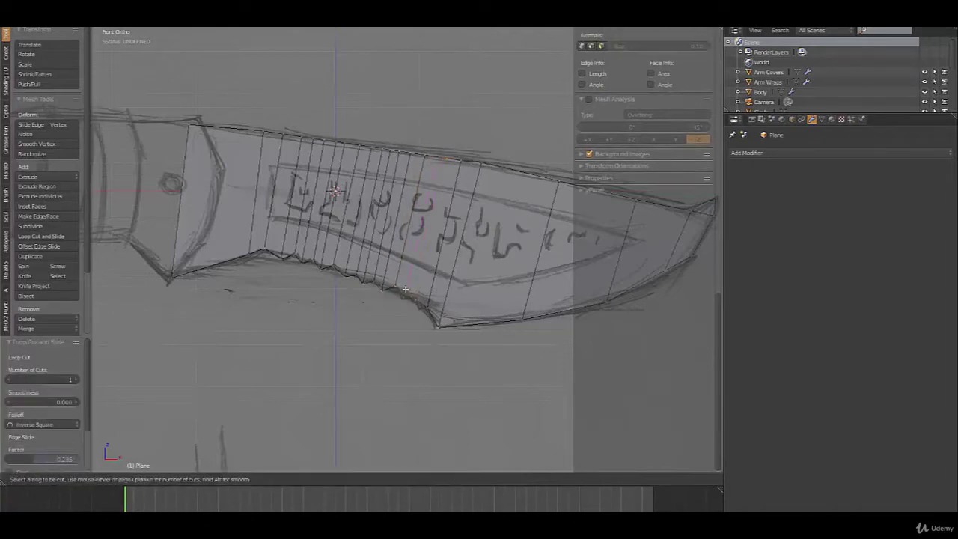
left_click(407, 290)
left_click(405, 289)
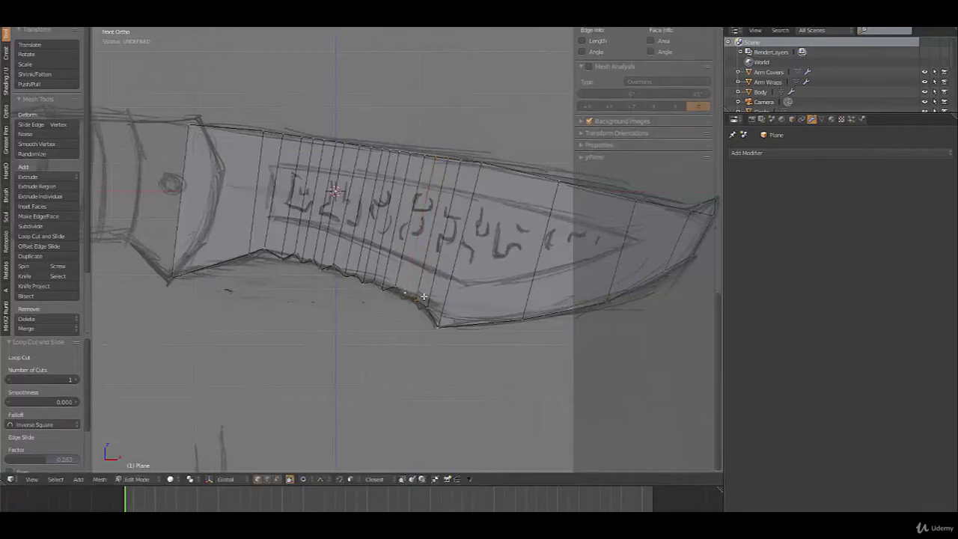
key("g")
left_click(424, 303)
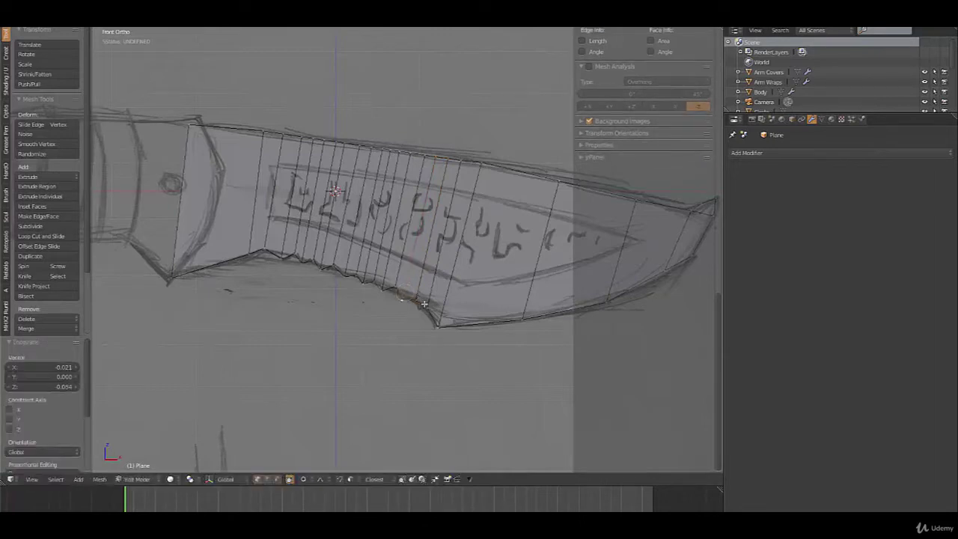
Step: Add a centred loop cut just before the blade's lower corner and lower its bottom vertex onto the last tooth tip
key("ctrl+r")
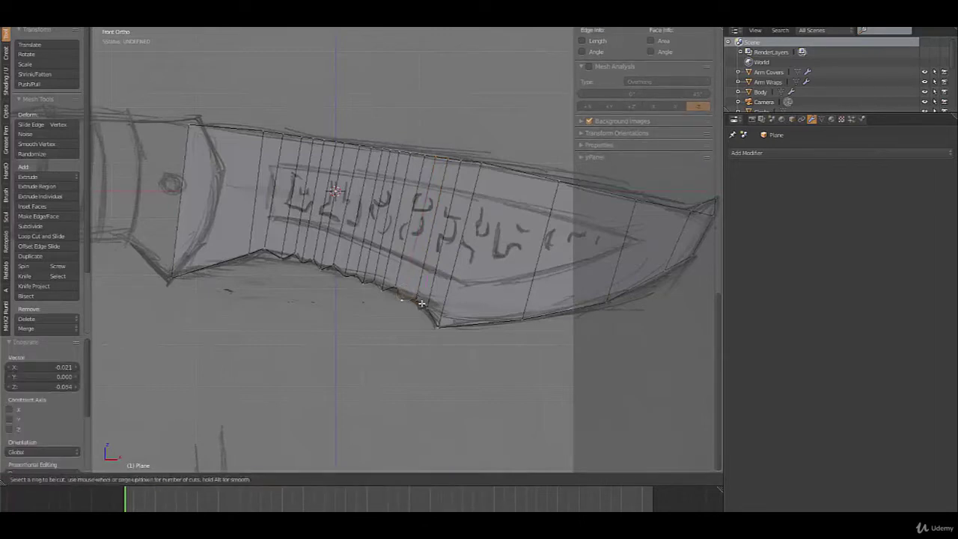
left_click(421, 303)
left_click(421, 303)
key("g")
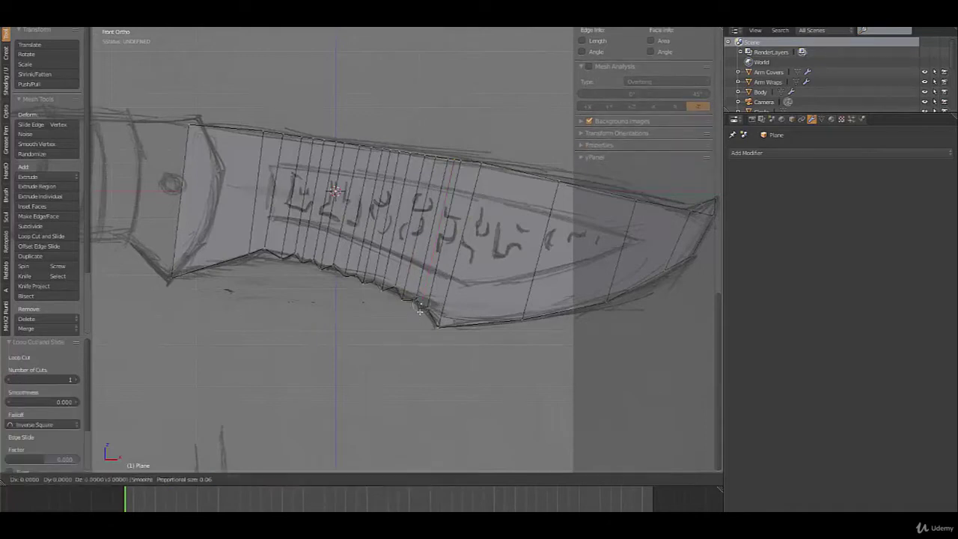
scroll(418, 317, "up", 4)
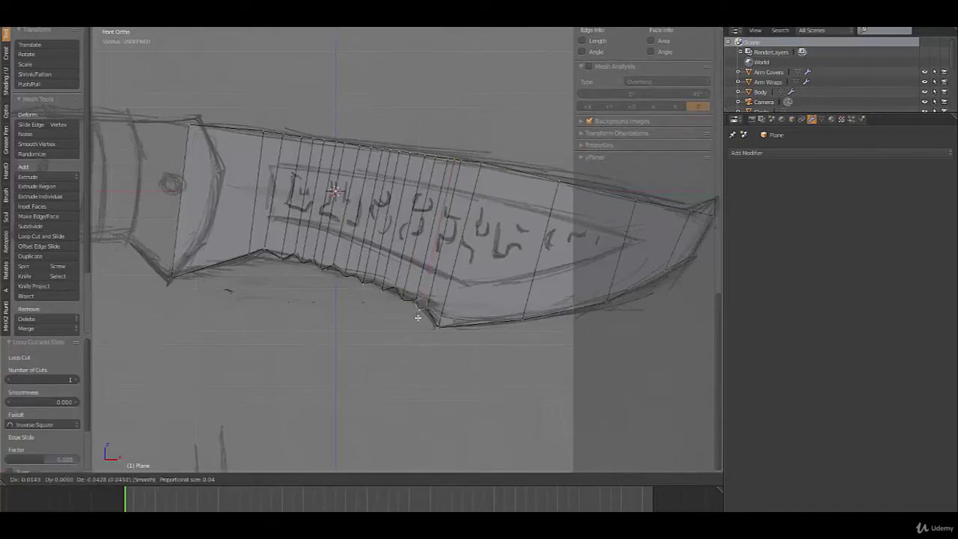
left_click(417, 318)
Step: Examine the serrated blade outline in object mode from an angle and against the sketch in front view
scroll(423, 300, "down", 6)
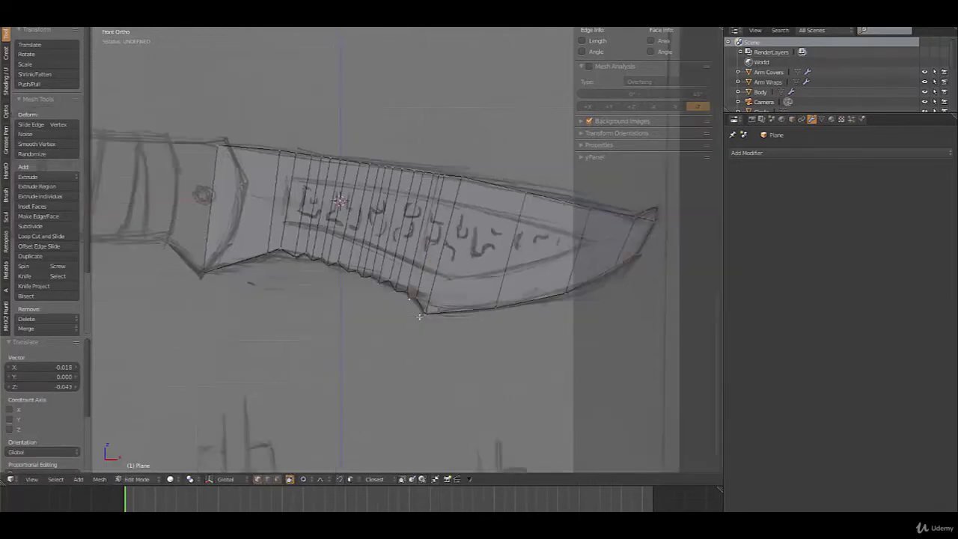
key("Tab")
mouse_move(435, 281)
middle_mouse_down()
mouse_move(367, 269)
mouse_move(380, 282)
mouse_move(436, 280)
mouse_move(407, 280)
mouse_move(421, 285)
middle_mouse_up()
key("KP_1")
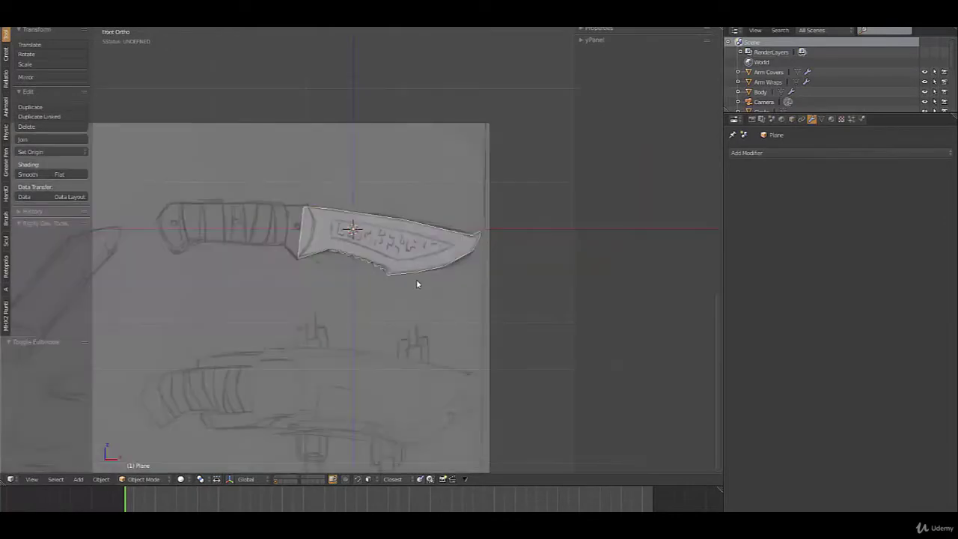
scroll(431, 312, "up", 7)
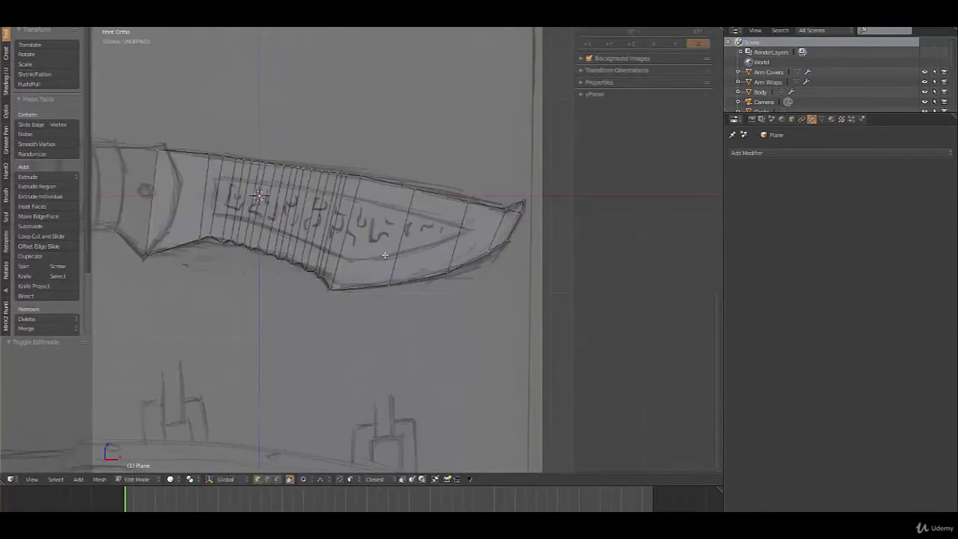
Step: Select all blade faces from the start of the serrations up to the faces just before the tip, using face selection
key("ctrl+Tab")
left_click(371, 276)
key("a")
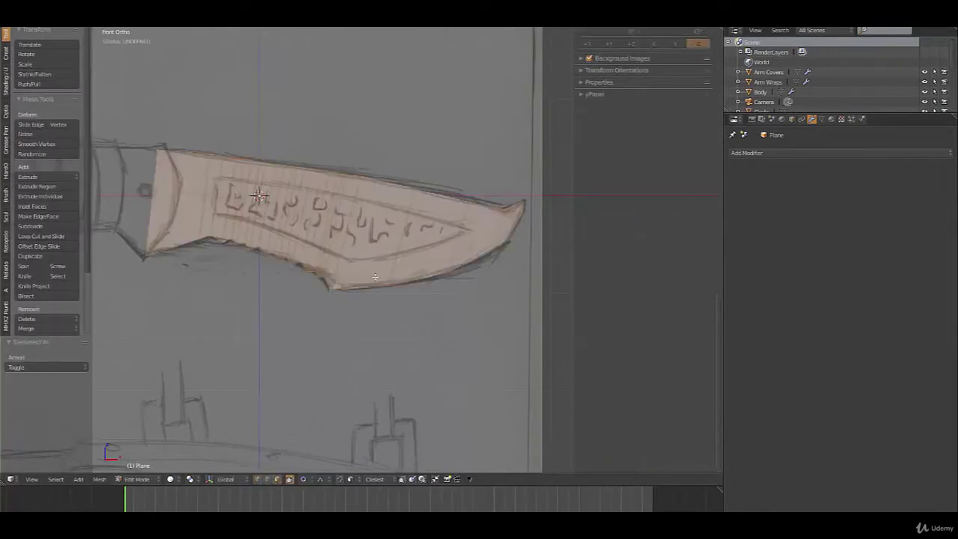
right_click(213, 191)
right_click(220, 193, "shift")
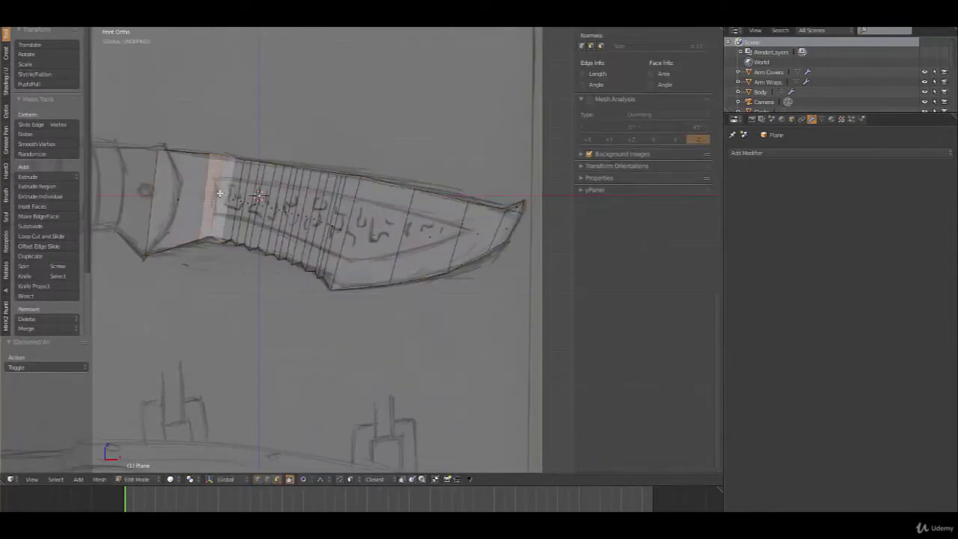
right_click(227, 196, "shift")
right_click(234, 200, "shift")
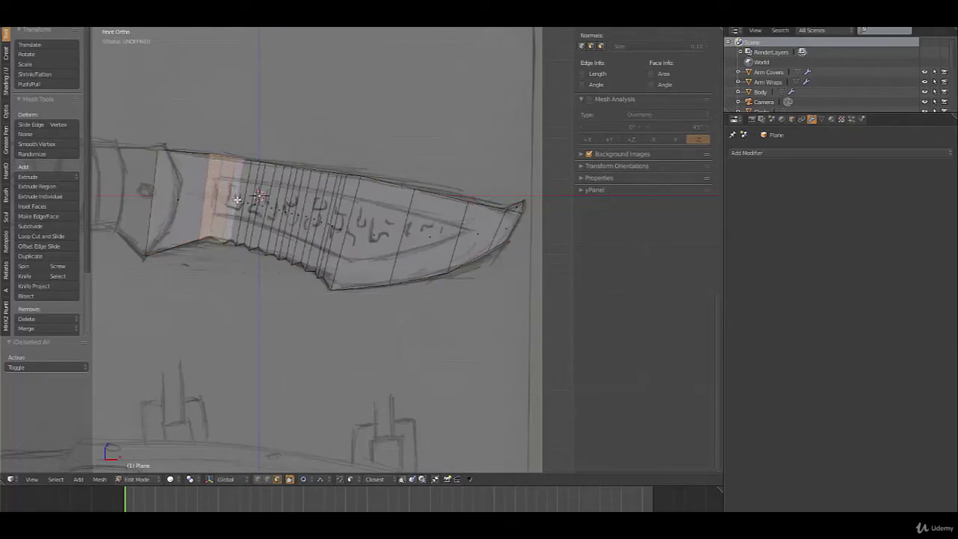
right_click(238, 199, "shift")
key("c")
mouse_move(244, 200)
left_mouse_down()
mouse_move(345, 226)
mouse_move(453, 232)
left_mouse_up()
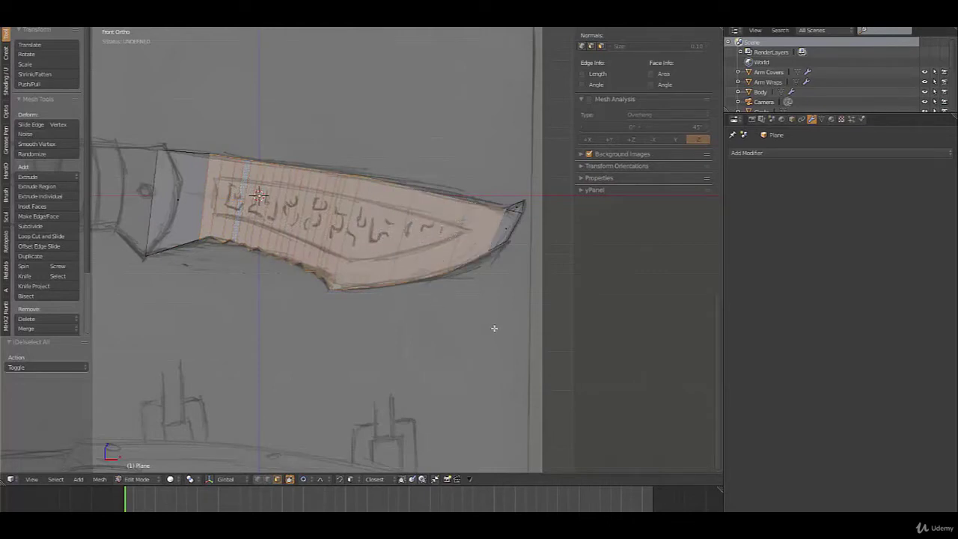
Step: Inset the selected blade faces by about 0.189 and smooth the inner vertices three times
key("i")
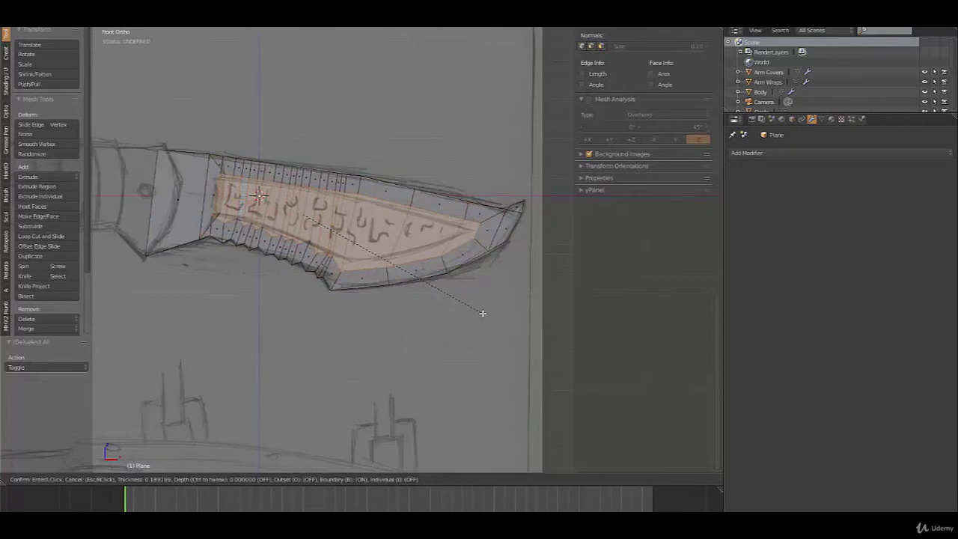
left_click(482, 313)
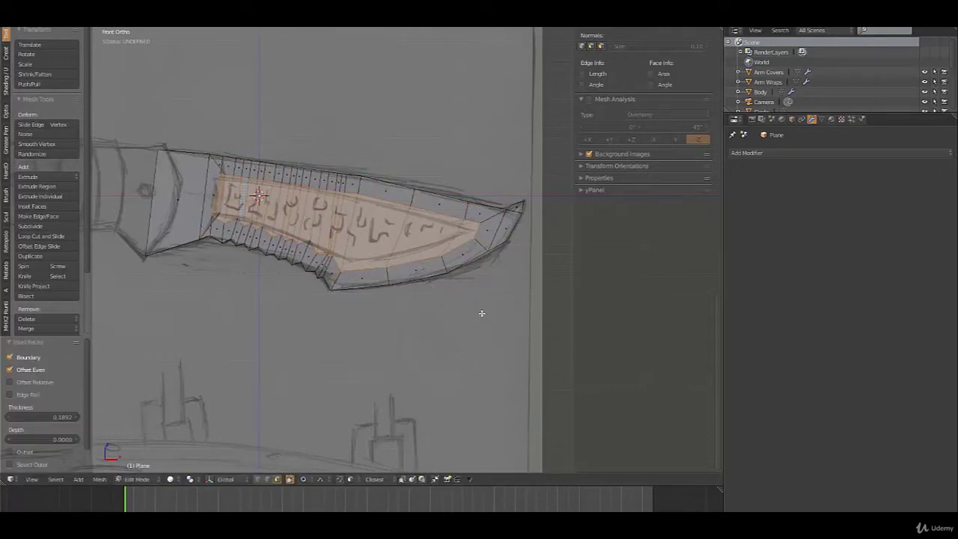
middle_click_drag(294, 246, 331, 250, "shift")
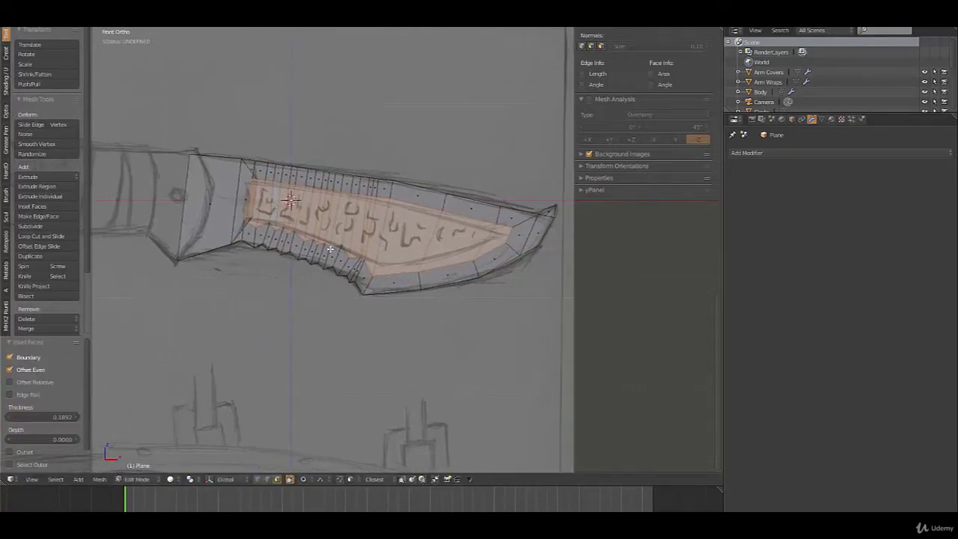
key("w")
key("o")
key("shift+r")
key("shift+r")
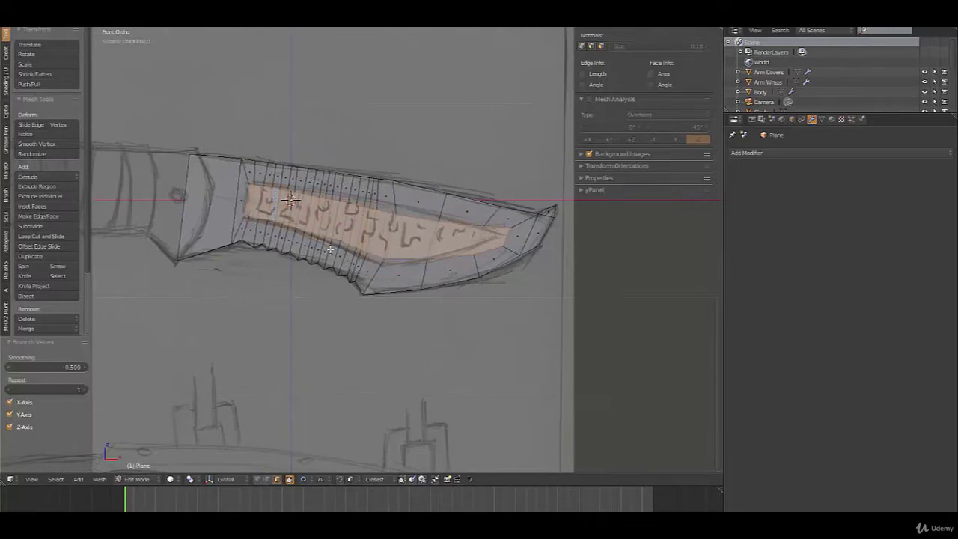
Step: Switch to vertex selection and raise two vertices of the inset's upper edge onto the sketched rune panel outline
scroll(330, 249, "up", 2)
middle_click_drag(345, 263, 360, 268, "shift")
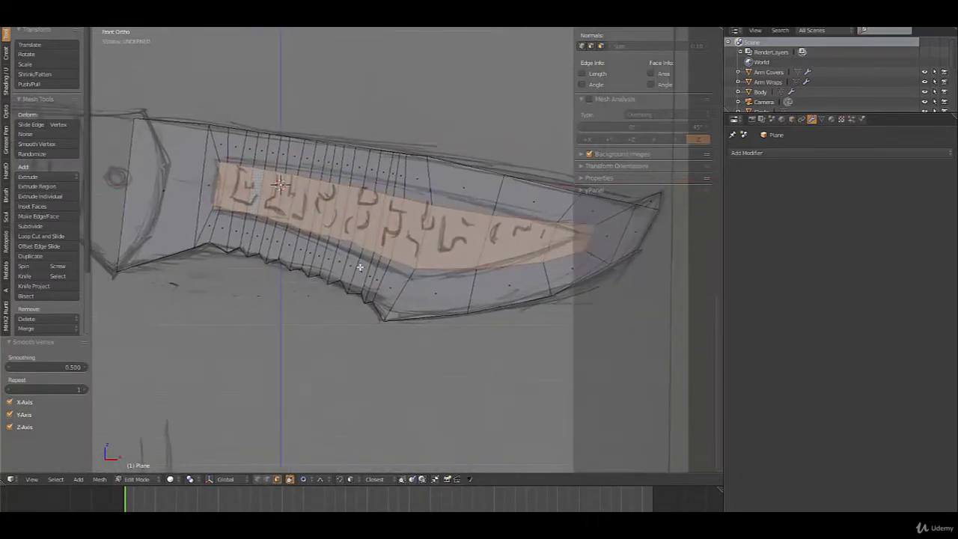
key("ctrl+Tab")
left_click(353, 247)
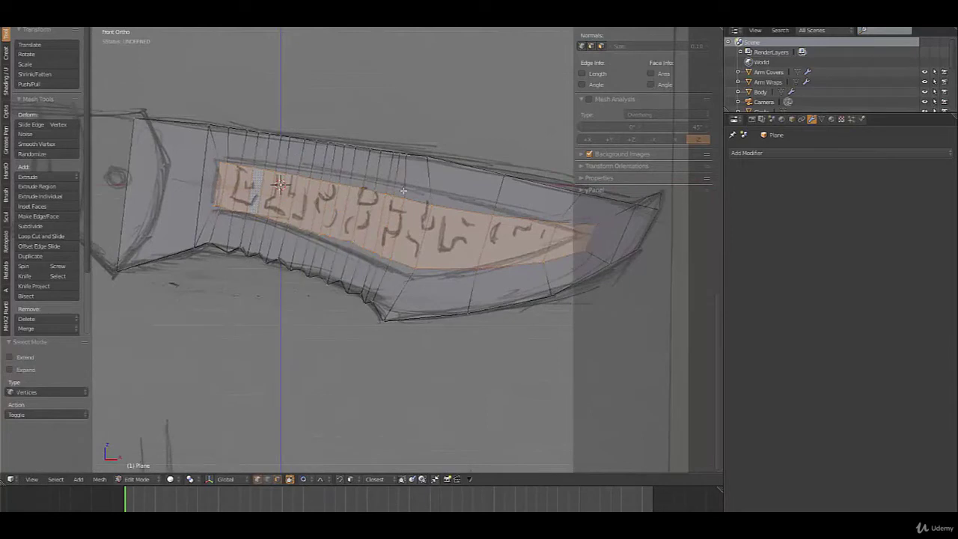
key("a")
key("g")
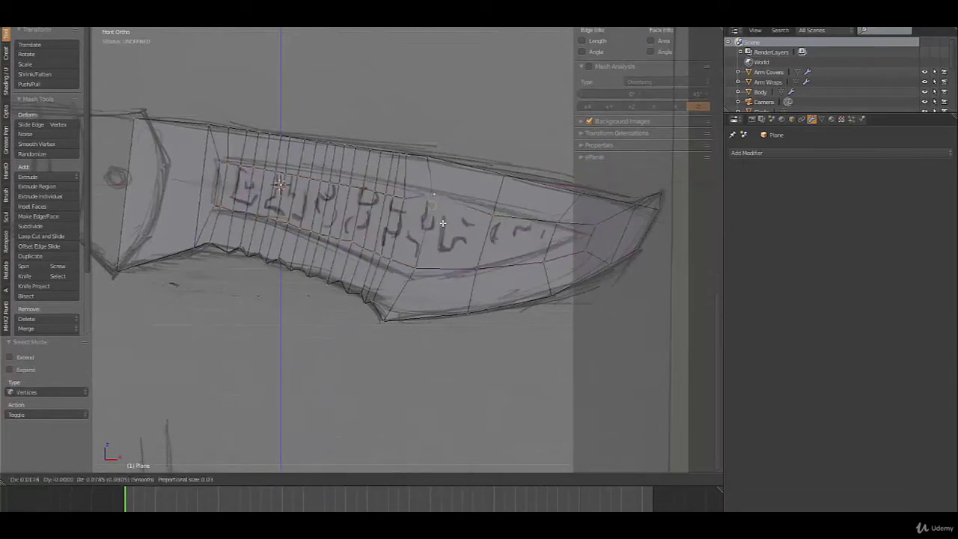
left_click(444, 223)
right_click(505, 220)
key("g")
left_click(505, 213)
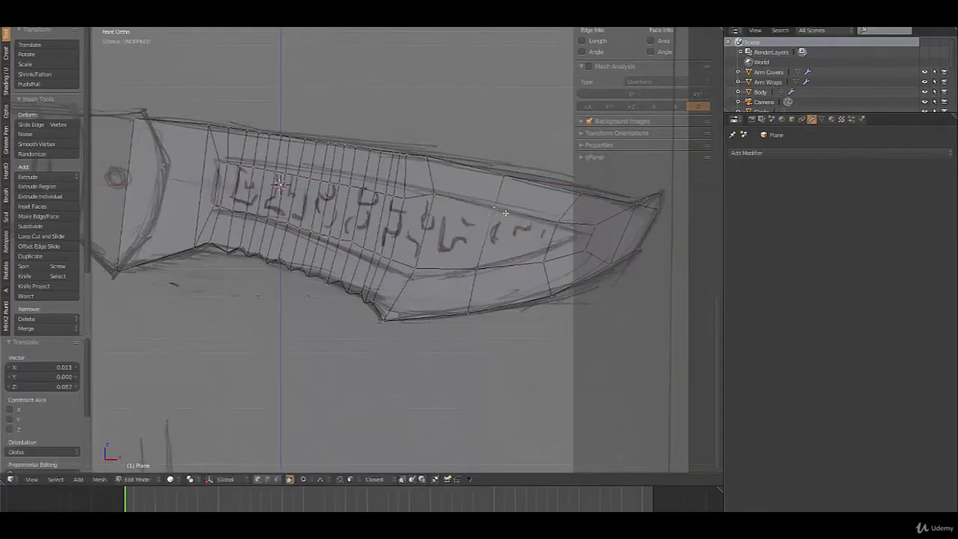
Step: Fit the inset's vertices near the blade tip to the pointed end and lower curve of the sketched rune panel
right_click(557, 223)
key("g")
left_click(558, 226)
key("g")
left_click(557, 251)
right_click(541, 260)
key("g")
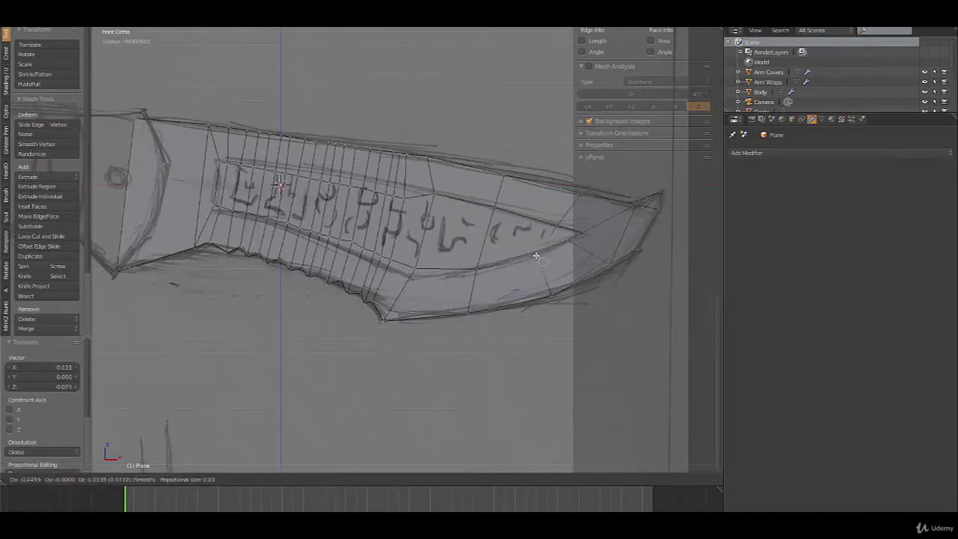
left_click(536, 256)
Step: Lower the inset's bottom corner vertex and the one beside it onto the sketched panel line
key("g")
left_click(411, 280)
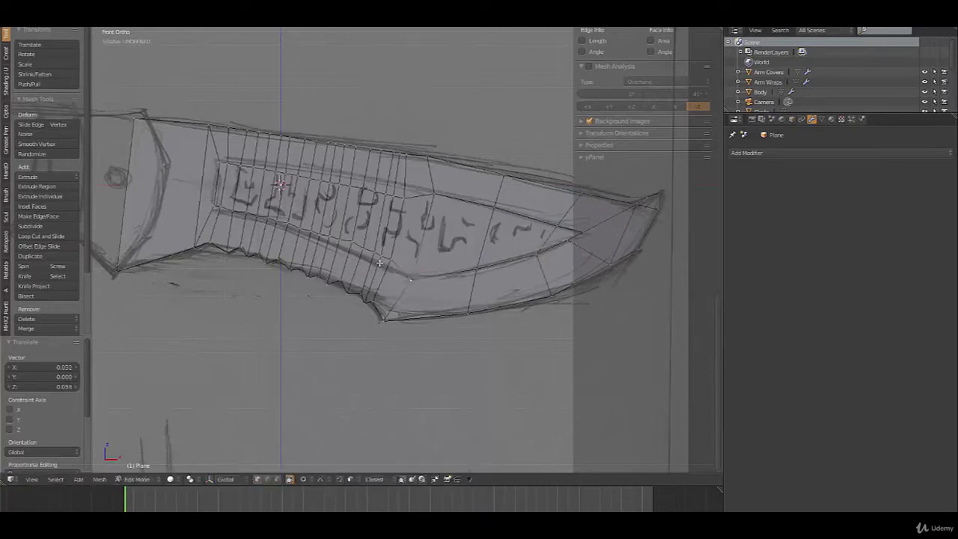
right_click(389, 261)
key("g")
left_click(386, 270)
Step: Move the inset's lower-edge vertices, working from the bend toward the handle, down onto the sketched rune panel line
right_click(375, 254, "shift")
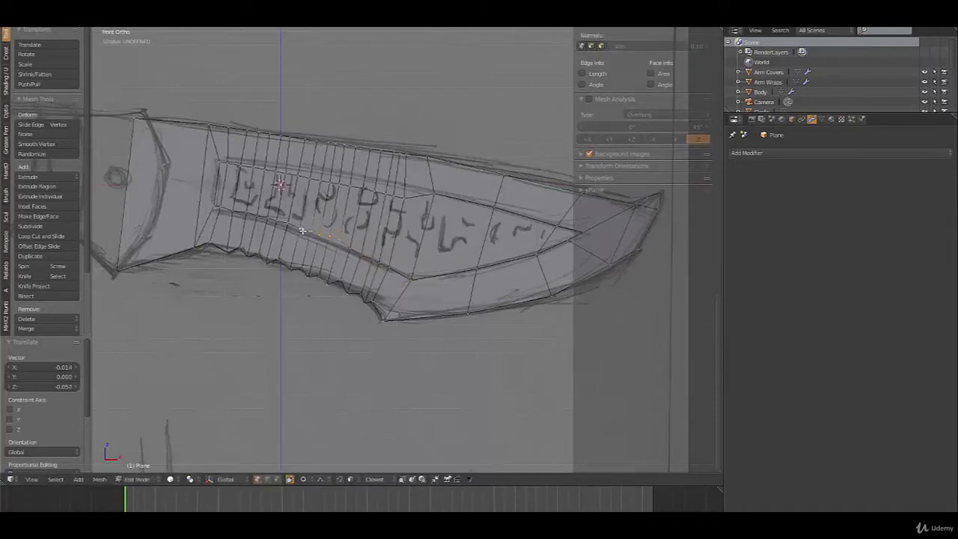
key("g")
left_click(347, 241)
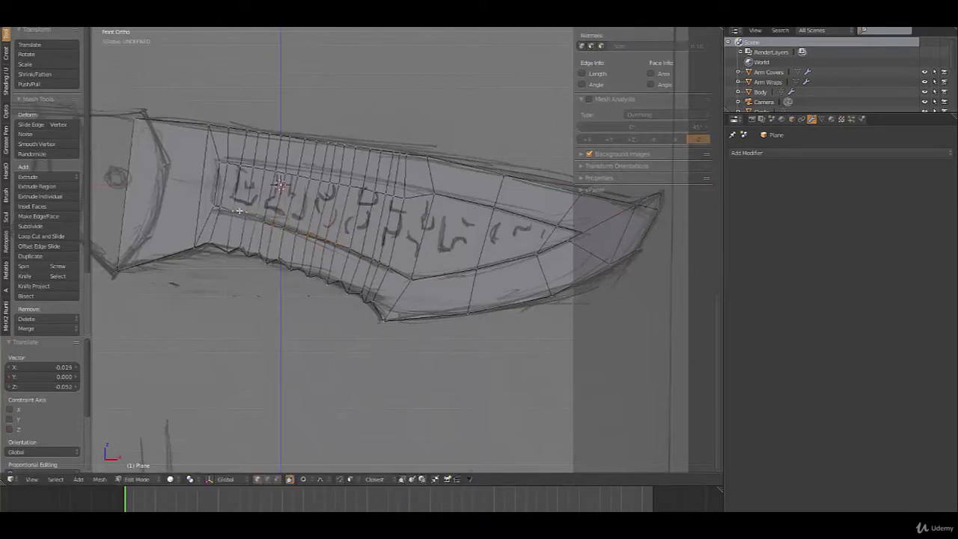
key("g")
left_click(288, 219)
key("g")
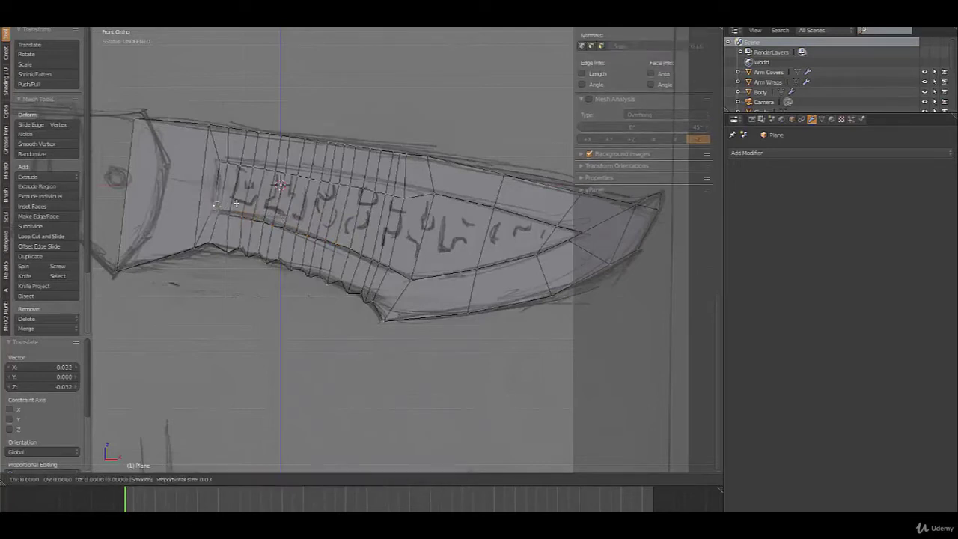
left_click(233, 207)
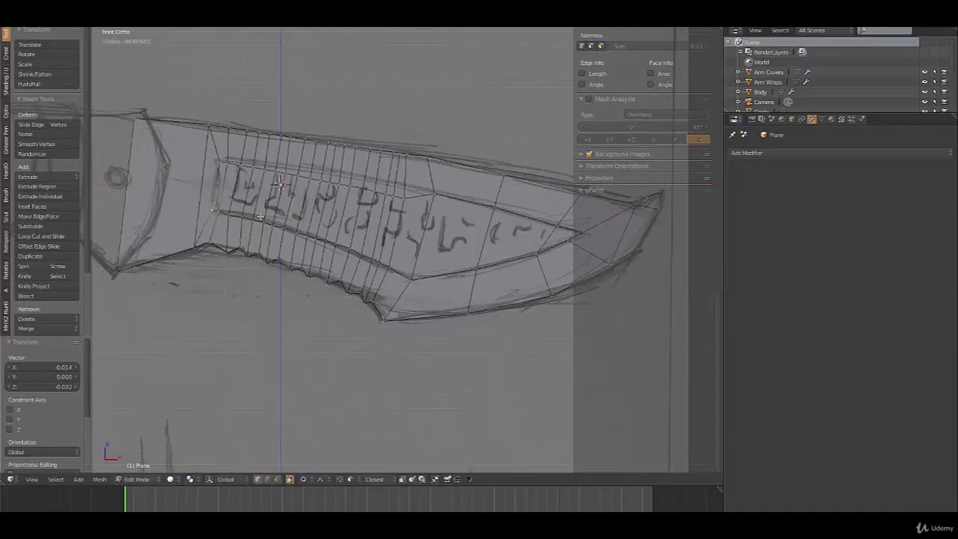
Step: Flatten the inset's lower-edge vertices to 0 along Z and rotate the row about 20° to match the sketched panel's slope
left_click(302, 236, "alt")
scroll(416, 265, "down", 2)
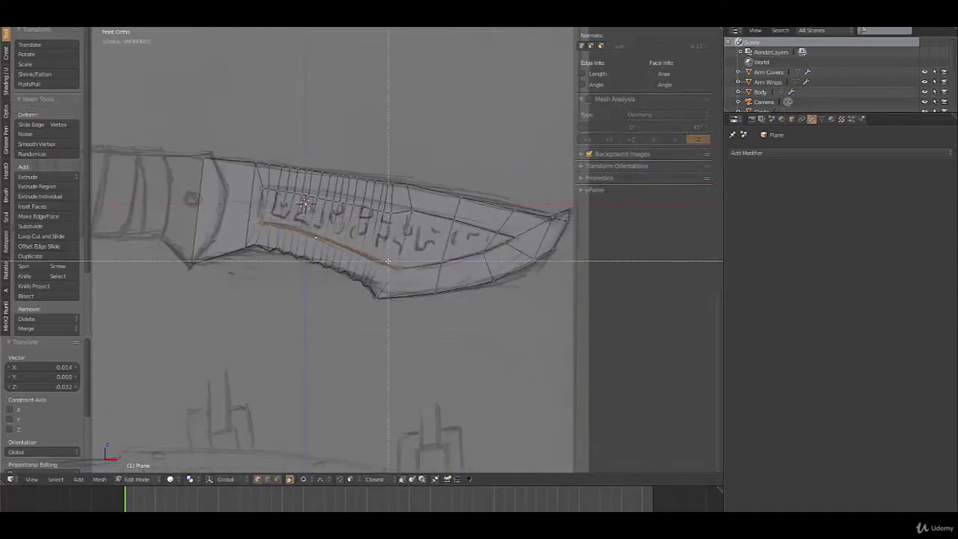
key("s")
key("z")
key("0")
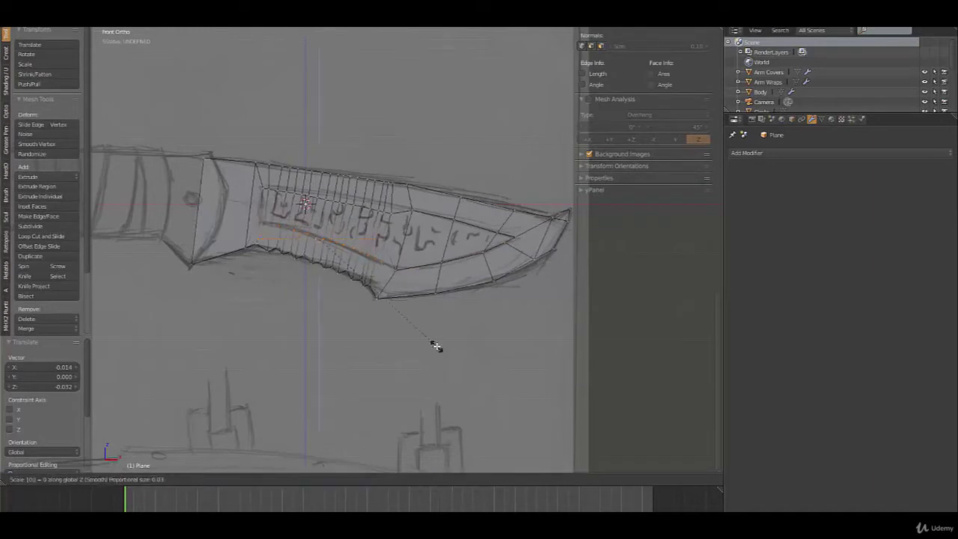
key("Return")
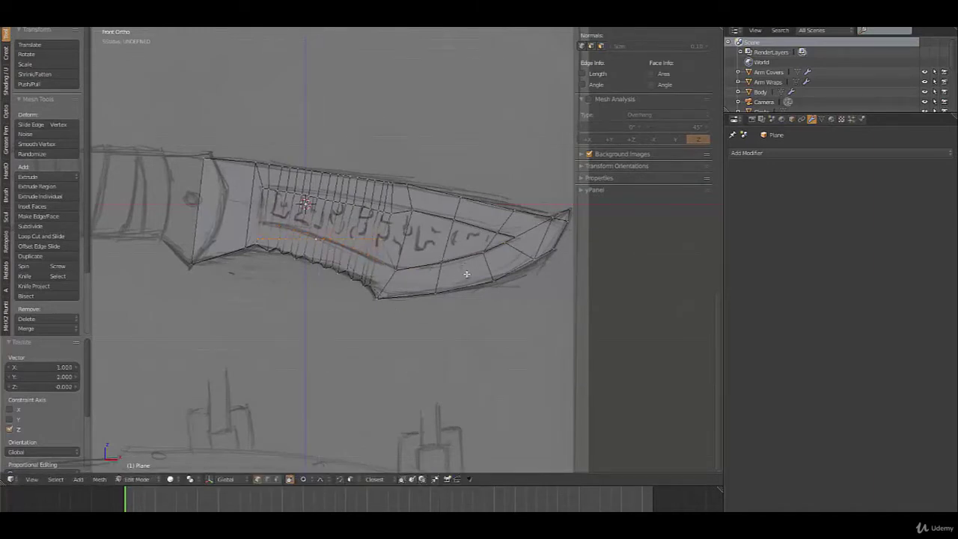
key("r")
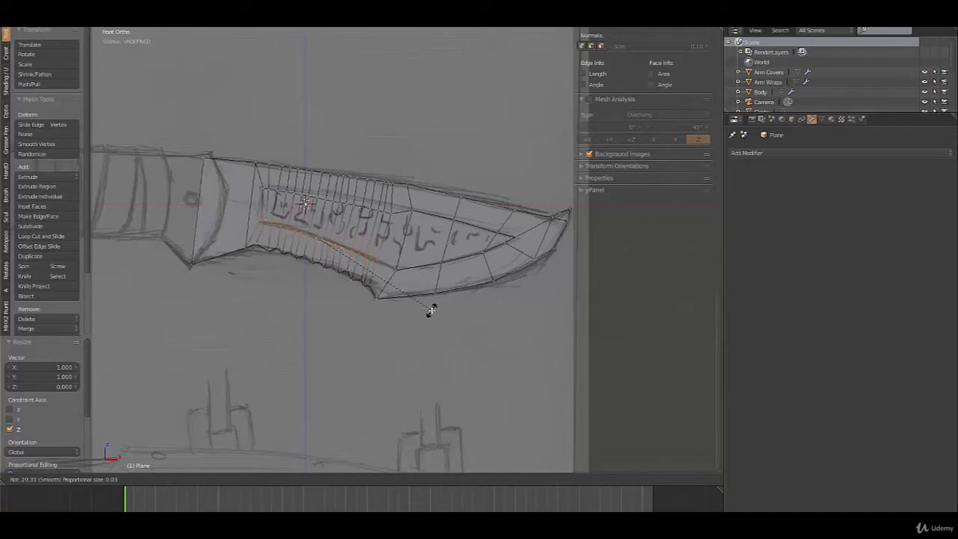
left_click(431, 310)
key("a")
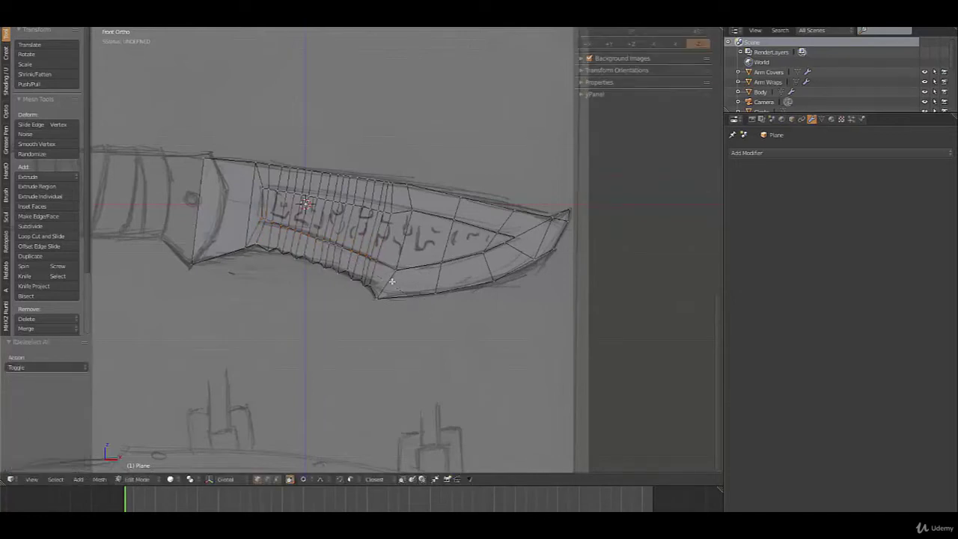
Step: Align the inset's upper-edge vertices with the sketched panel line by flattening them along Z, rotating about 10.6° and raising about 0.057
left_click_drag(386, 214, 267, 192)
right_click(332, 204)
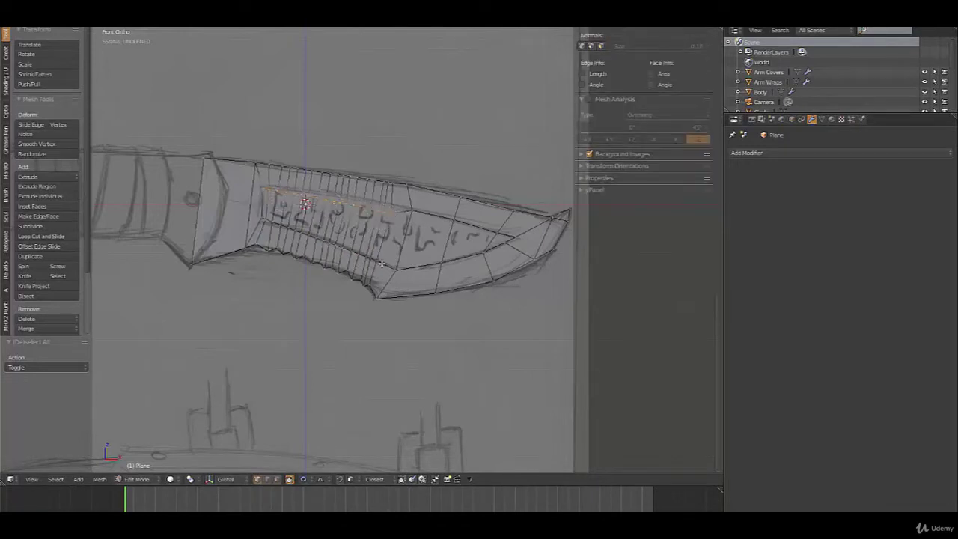
key("s")
key("z")
key("0")
key("Return")
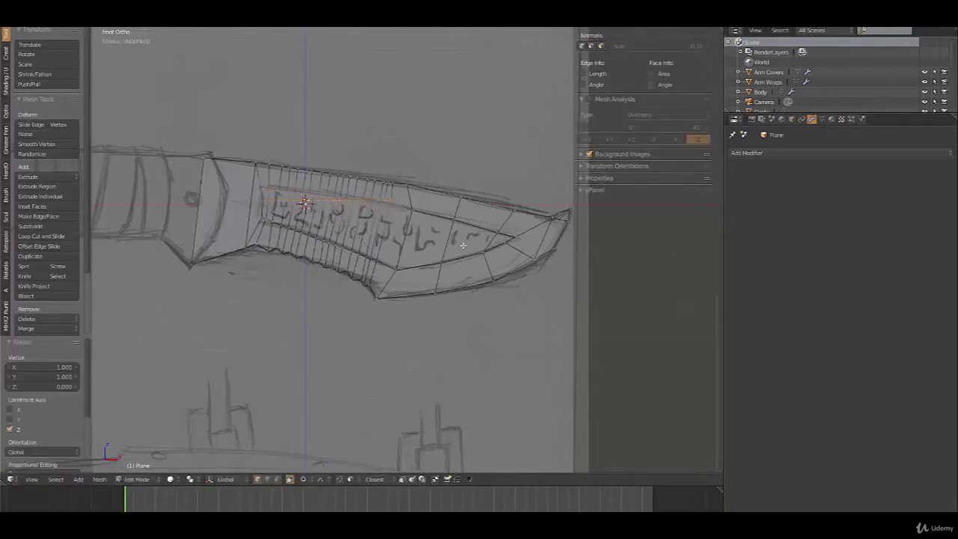
key("r")
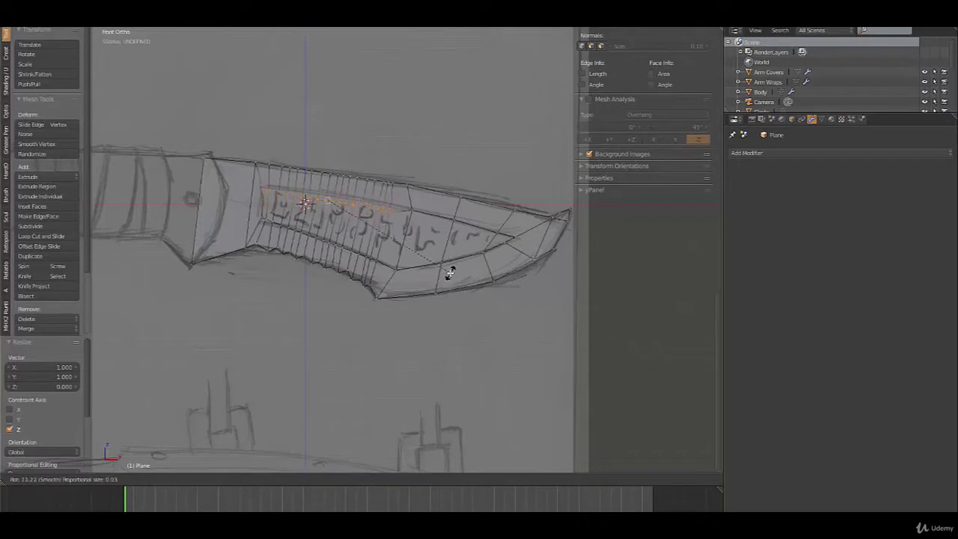
left_click(447, 273)
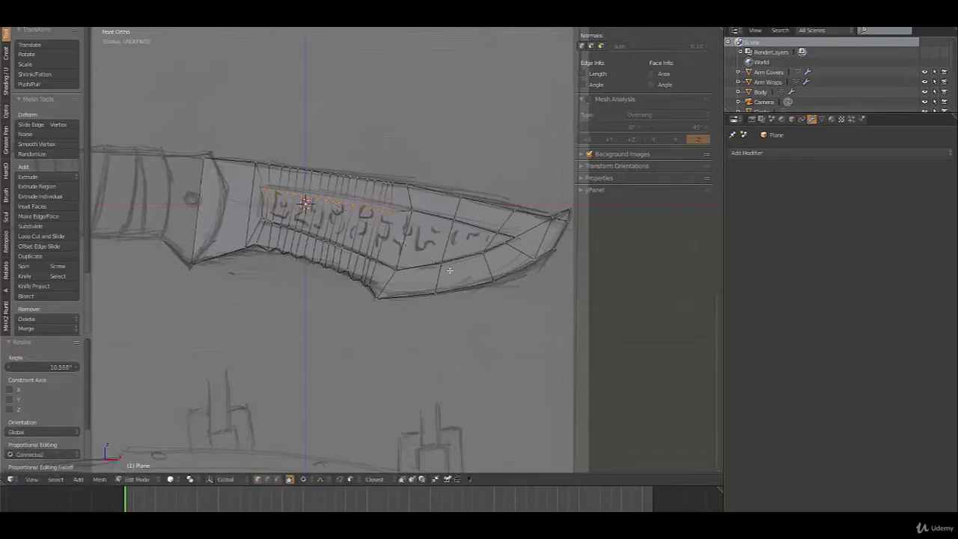
key("g")
key("z")
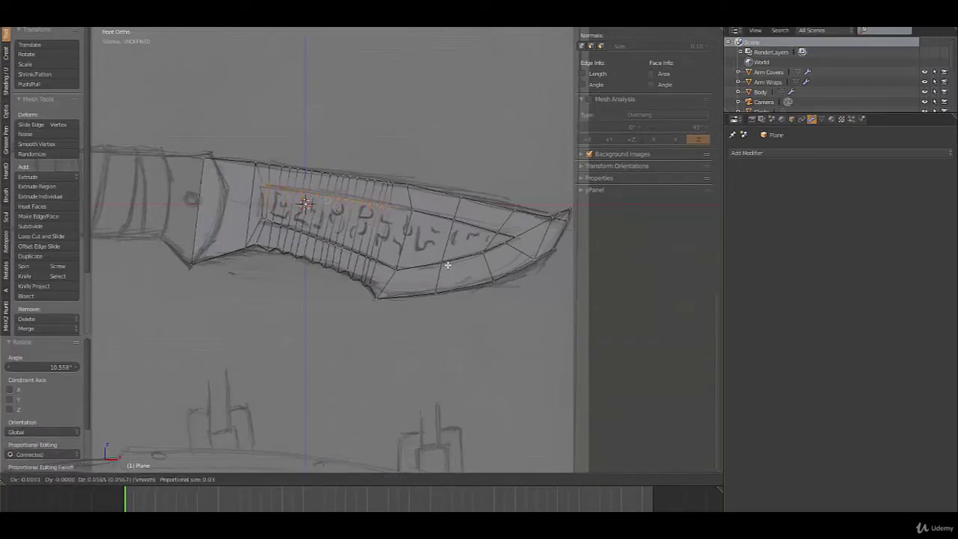
left_click(448, 265)
Step: Nudge the blade's upper outline vertex above the end of the serrated section by about 0.015 in X and -0.021 in Z
right_click(262, 185)
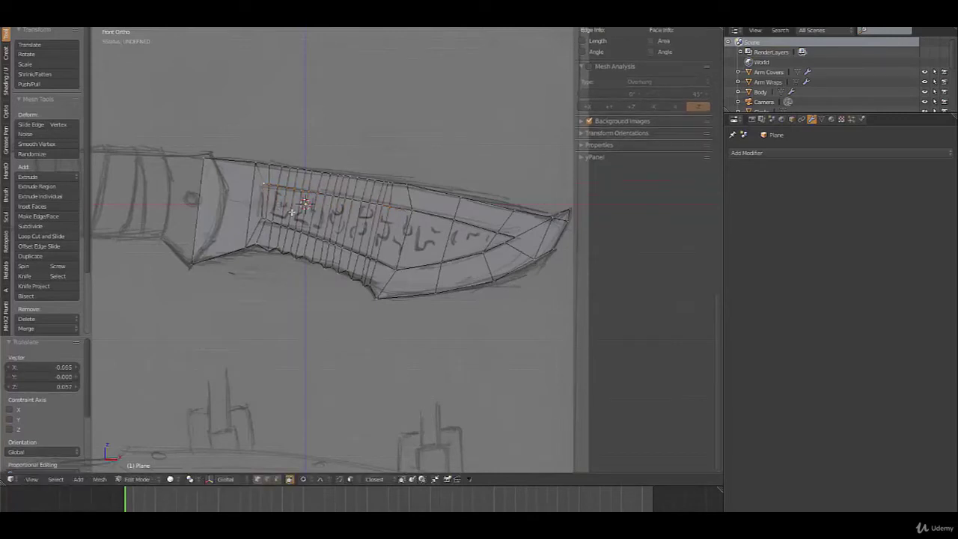
right_click(406, 187)
key("g")
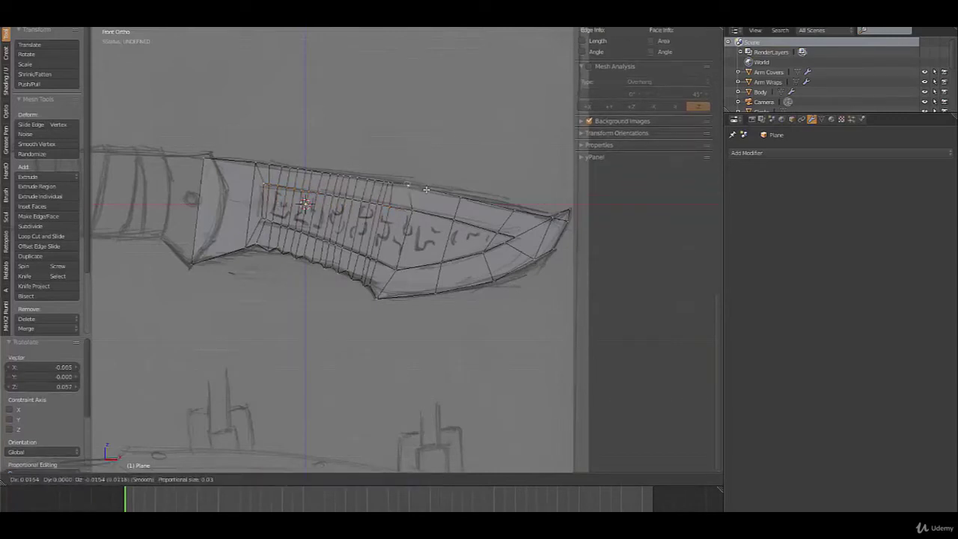
left_click(425, 188)
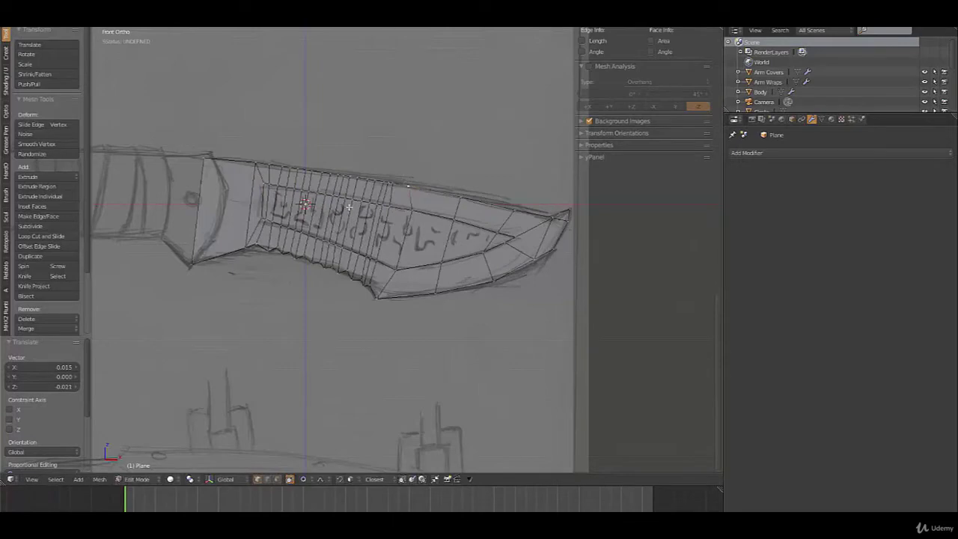
Step: Adjust the inset's upper and lower corner vertices at the handle end to the sketched panel corners, using a larger proportional editing radius
right_click(262, 186)
key("super")
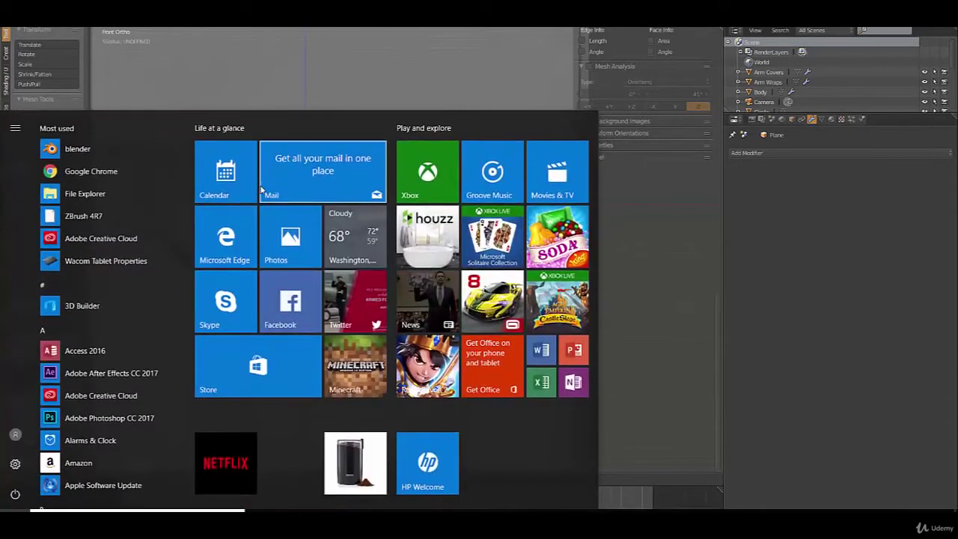
key("super")
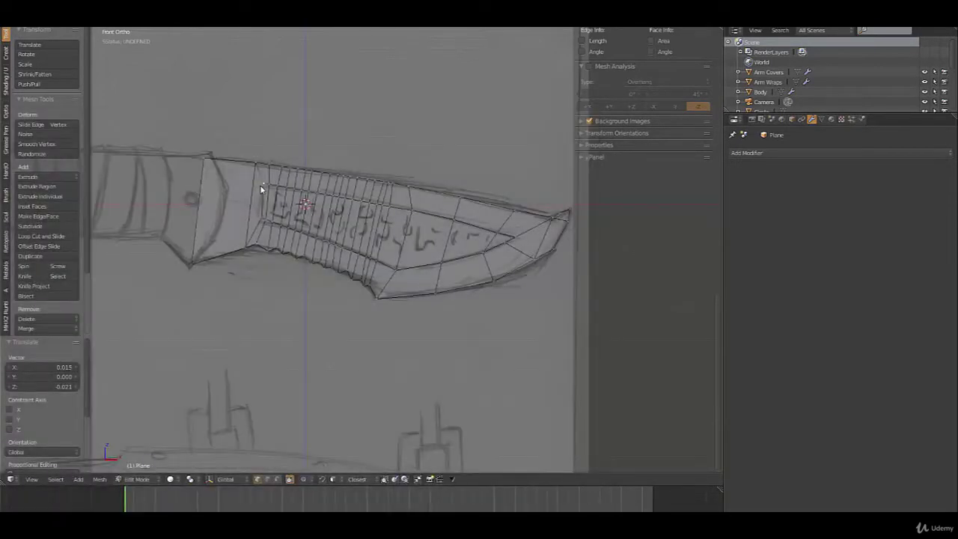
key("g")
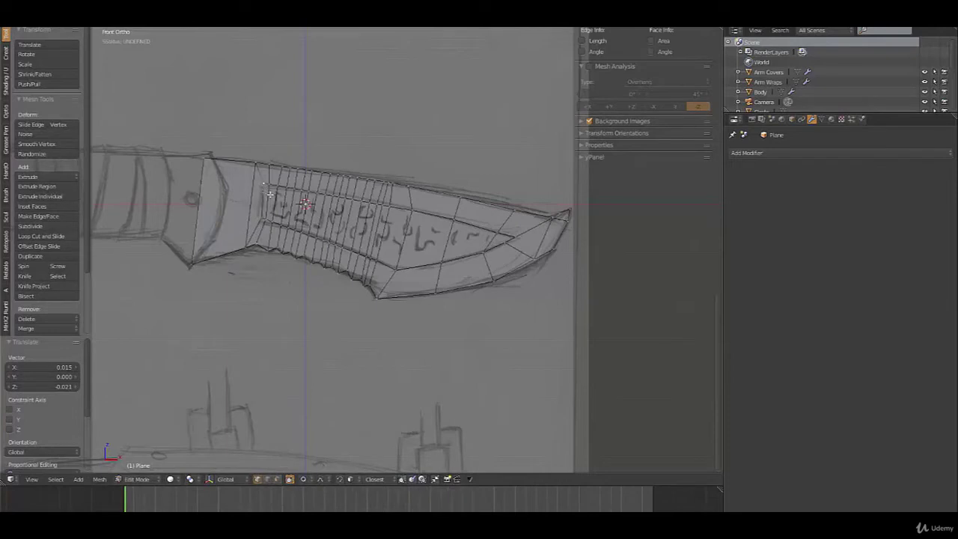
scroll(269, 194, "down", 7)
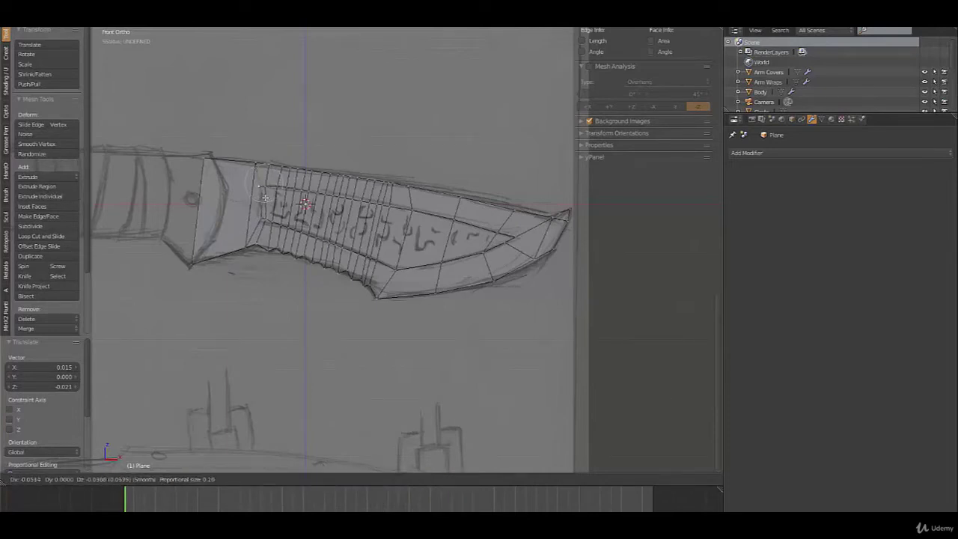
left_click(279, 209)
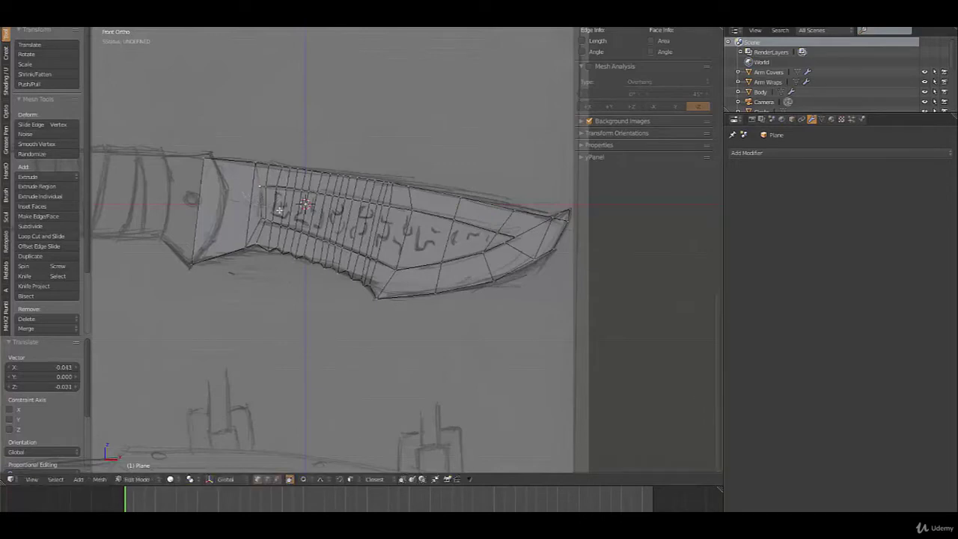
key("g")
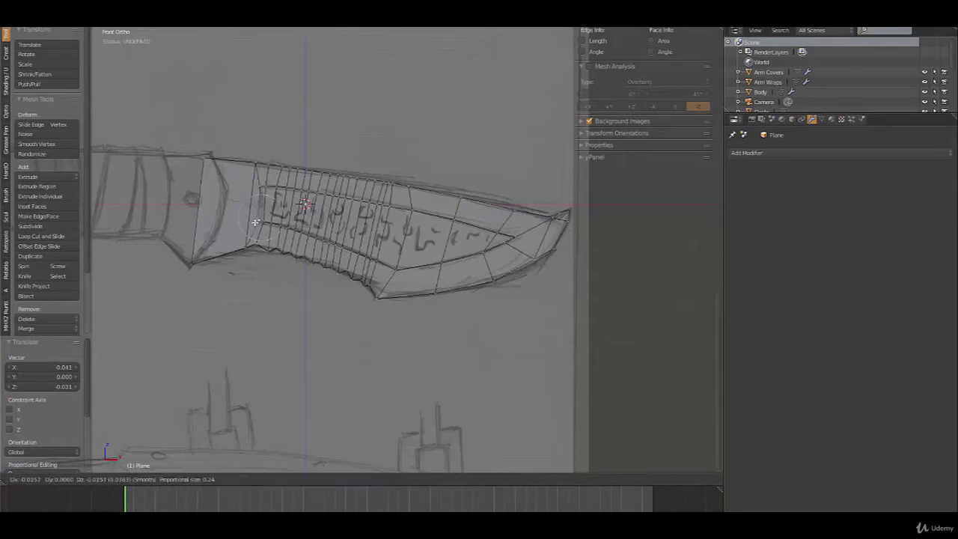
left_click(254, 222)
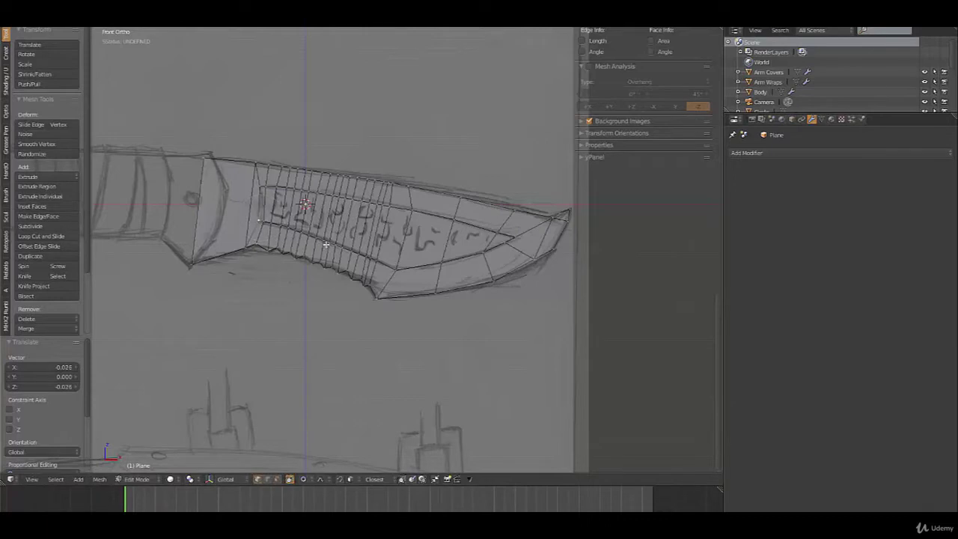
Step: Raise the vertex midway along the inset's lower edge by about 0.021 using a wider proportional radius, and clear the selection
key("g")
scroll(327, 250, "down", 3)
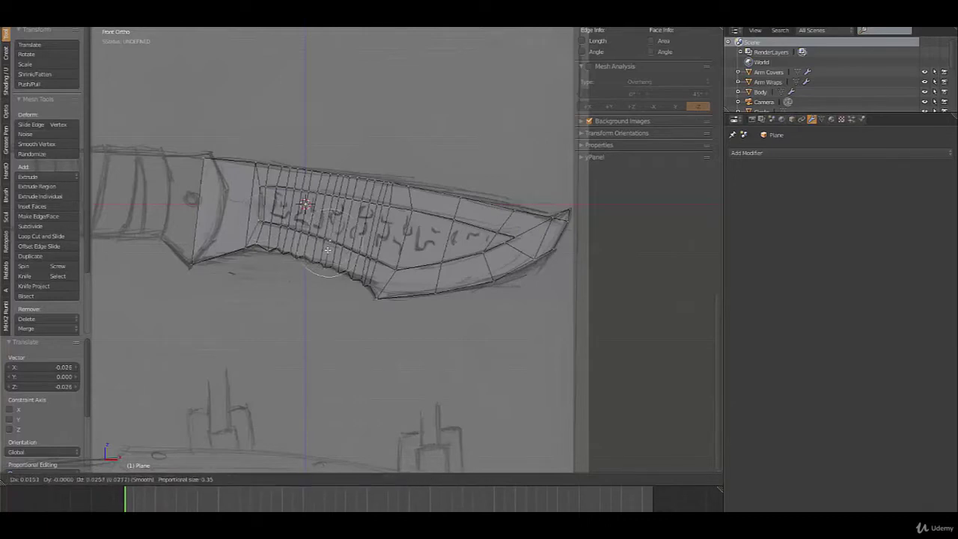
left_click(327, 248)
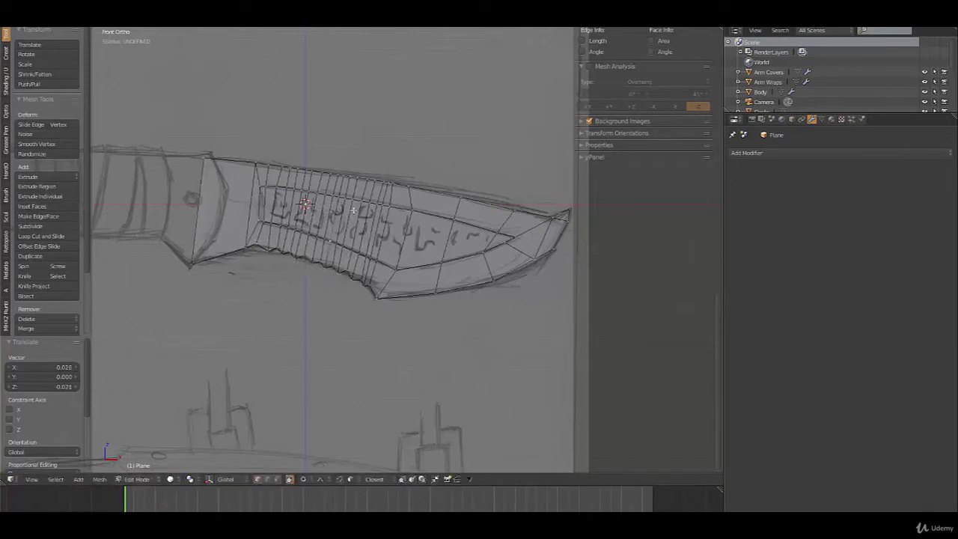
key("a")
Step: Leave mesh editing and examine the blade's shape against the front reference sketch and from an angle
key("super")
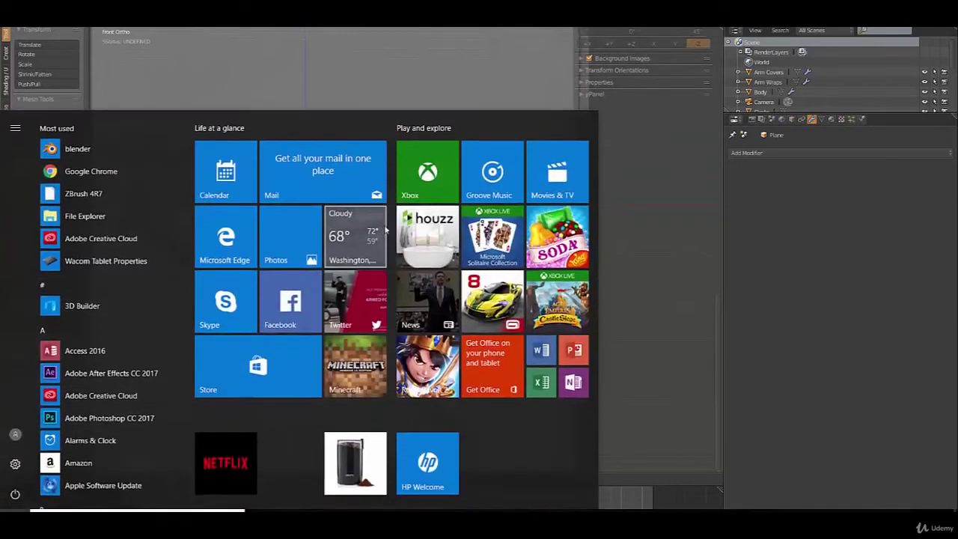
key("super")
type("z")
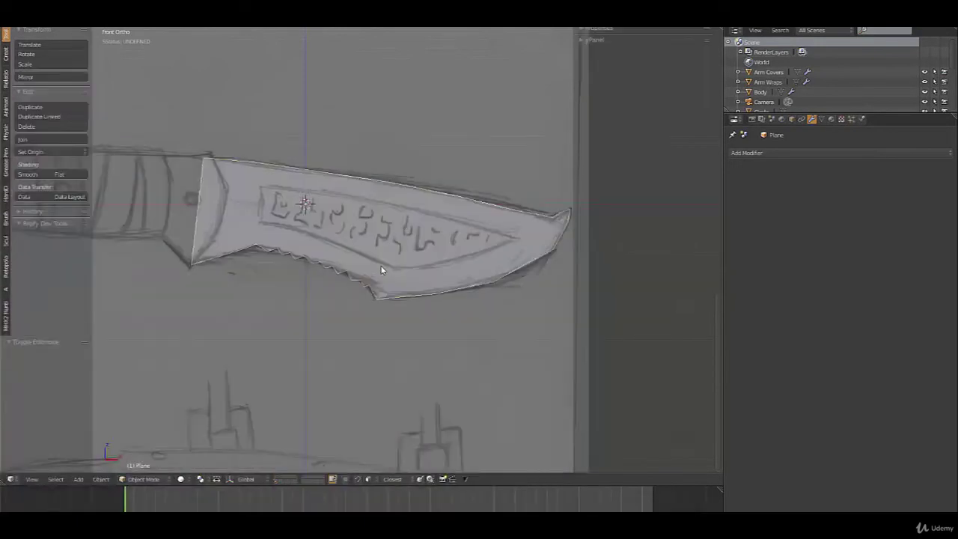
mouse_move(381, 269)
middle_mouse_down()
mouse_move(338, 252)
mouse_move(381, 265)
mouse_move(432, 257)
mouse_move(360, 247)
middle_mouse_up()
key("KP_1")
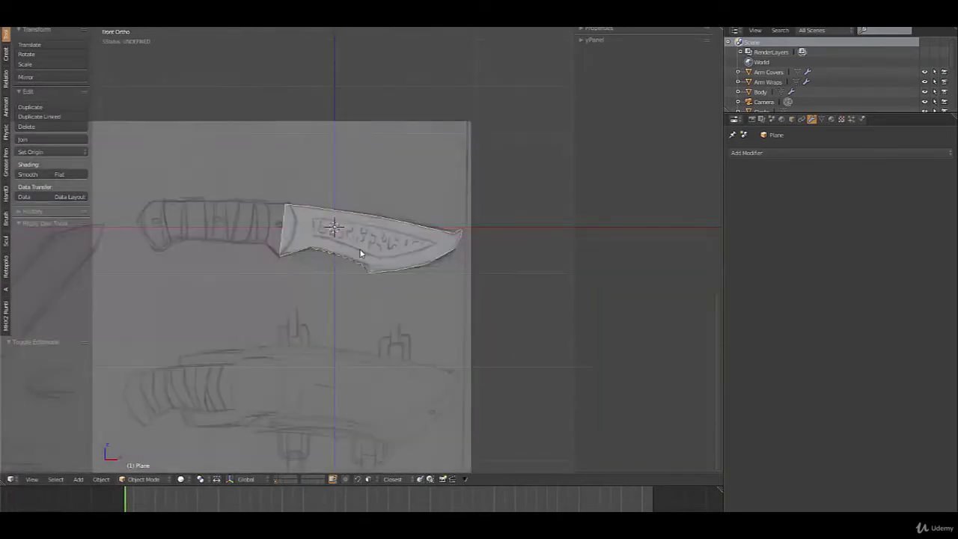
scroll(360, 253, "up", 4)
middle_click_drag(378, 247, 322, 270)
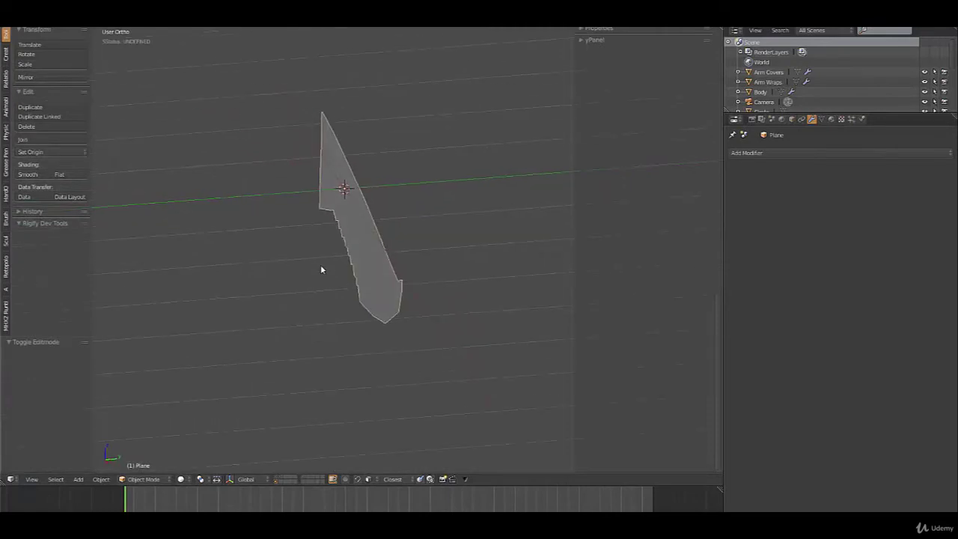
Step: From the top view, edit the mesh and move the whole blade about -0.065 along the Y axis
key("KP_7")
key("Tab")
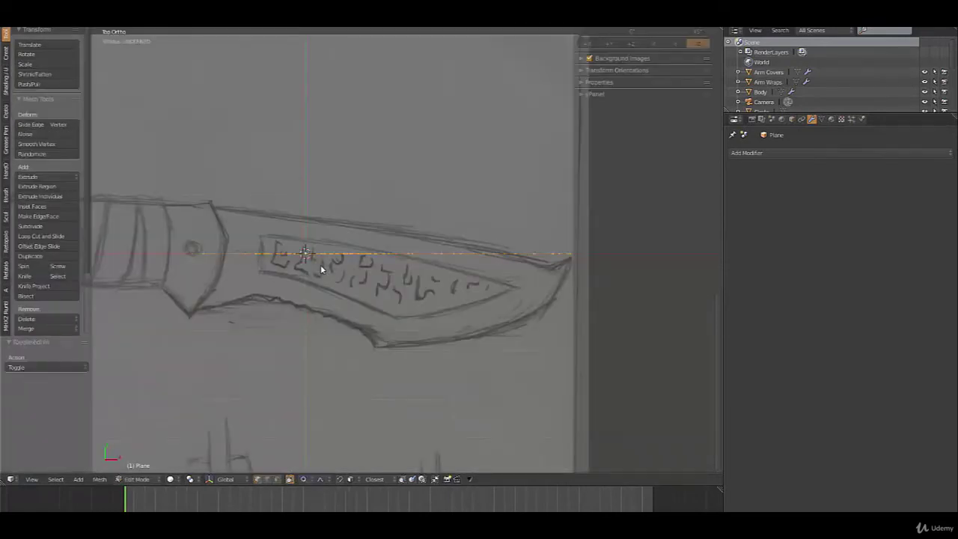
scroll(320, 265, "up", 2)
key("g")
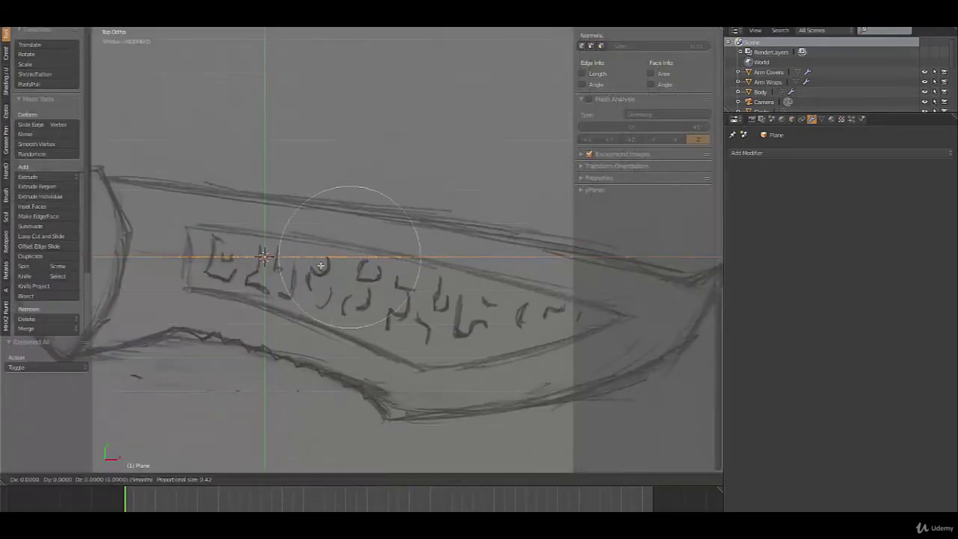
key("y")
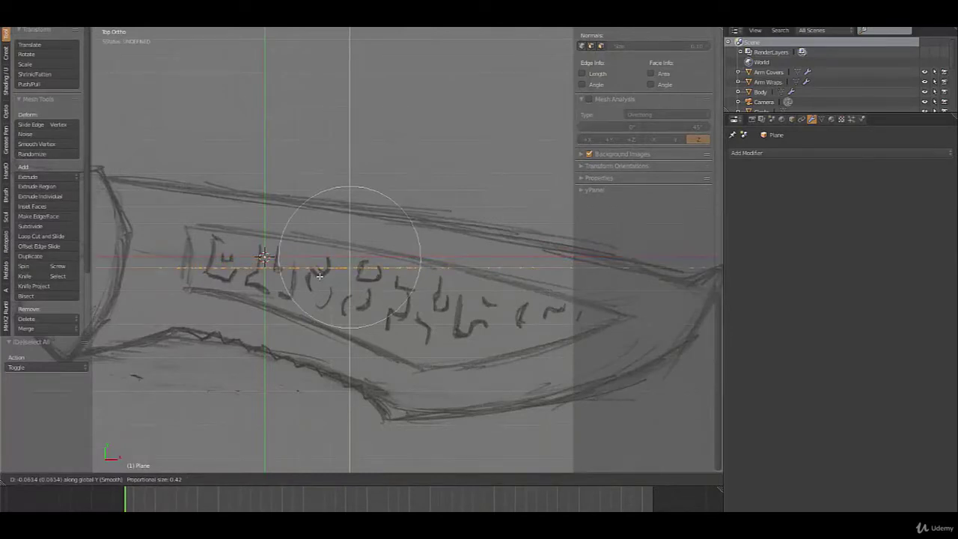
left_click(319, 276)
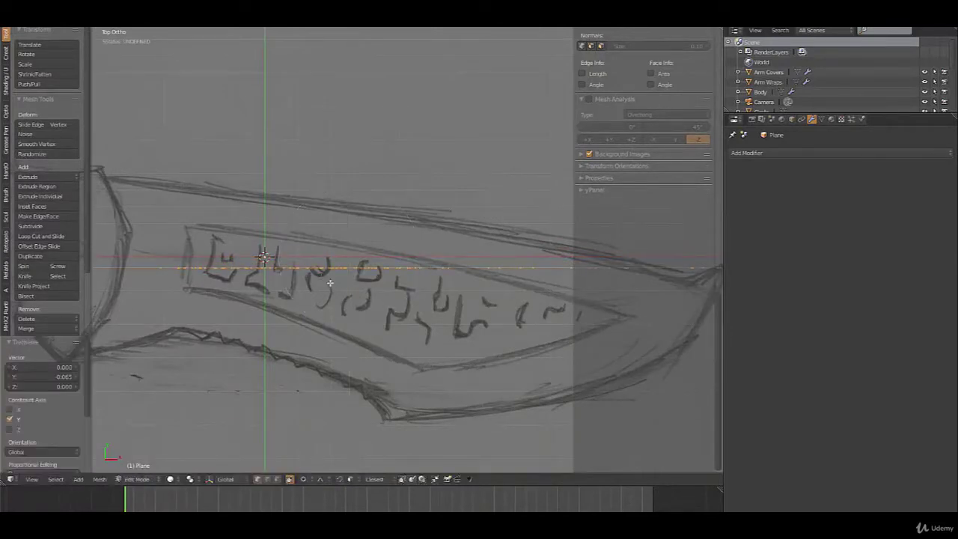
Step: Add a Mirror modifier to the blade and mirror it across the Y axis instead of X
middle_click_drag(373, 342, 328, 320)
left_click(746, 153)
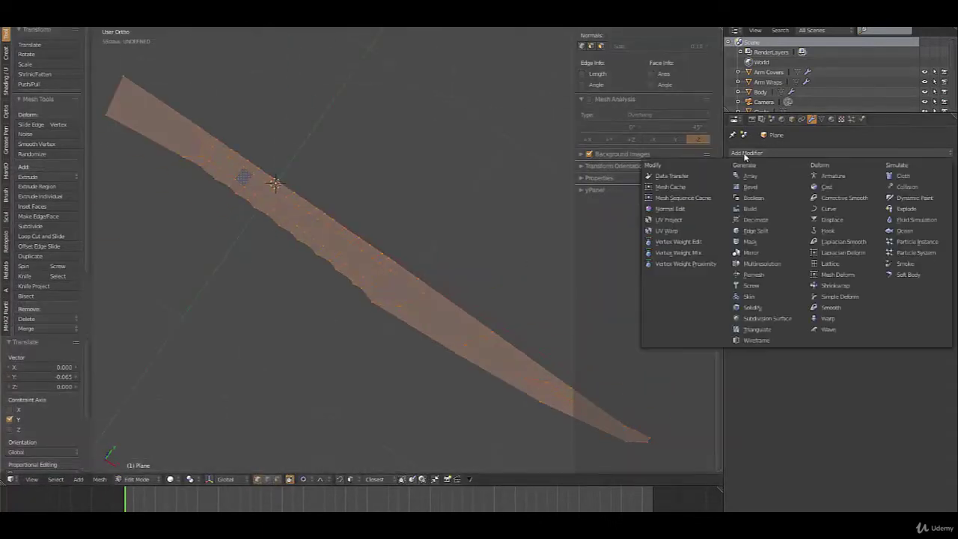
left_click(750, 252)
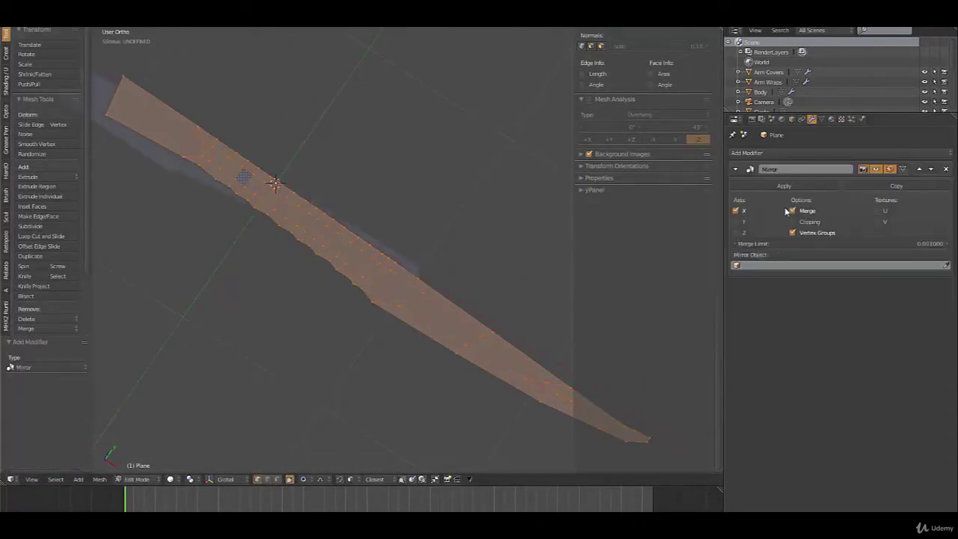
left_click(736, 211)
left_click(736, 221)
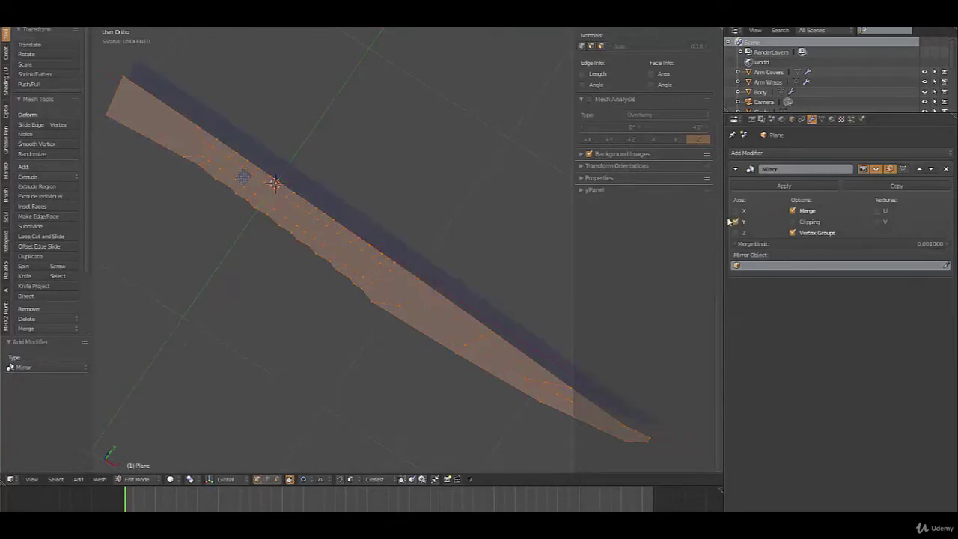
middle_click_drag(479, 269, 360, 162)
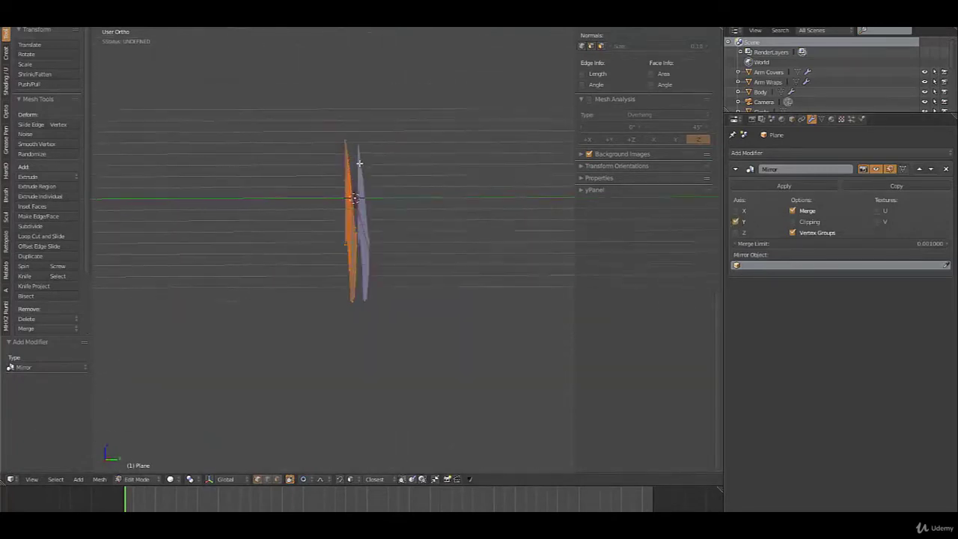
key("Tab")
key("Tab")
Step: Select the blade's complete outer boundary in edge selection mode, deselecting the inner edge near the handle end
middle_click_drag(368, 260, 416, 238)
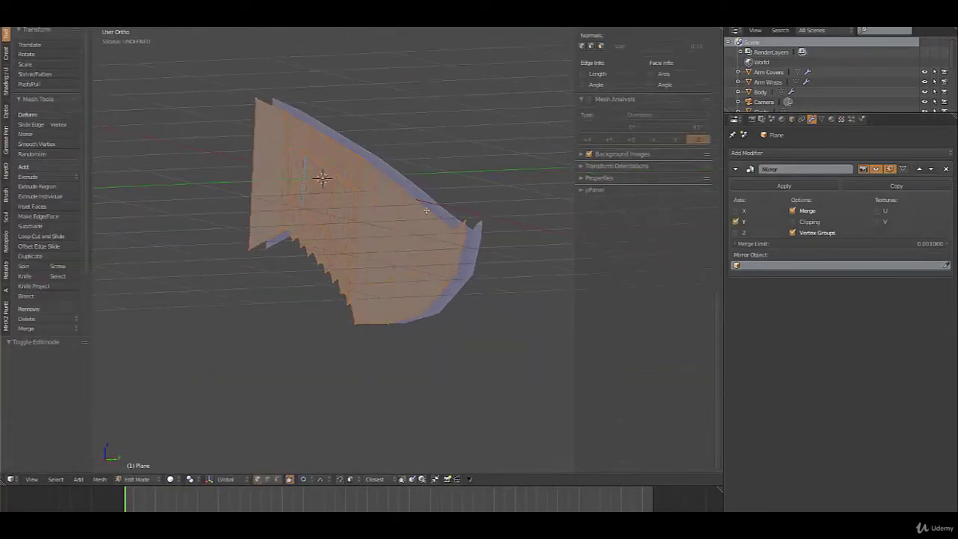
right_click(423, 206, "alt")
right_click(459, 260, "alt+shift")
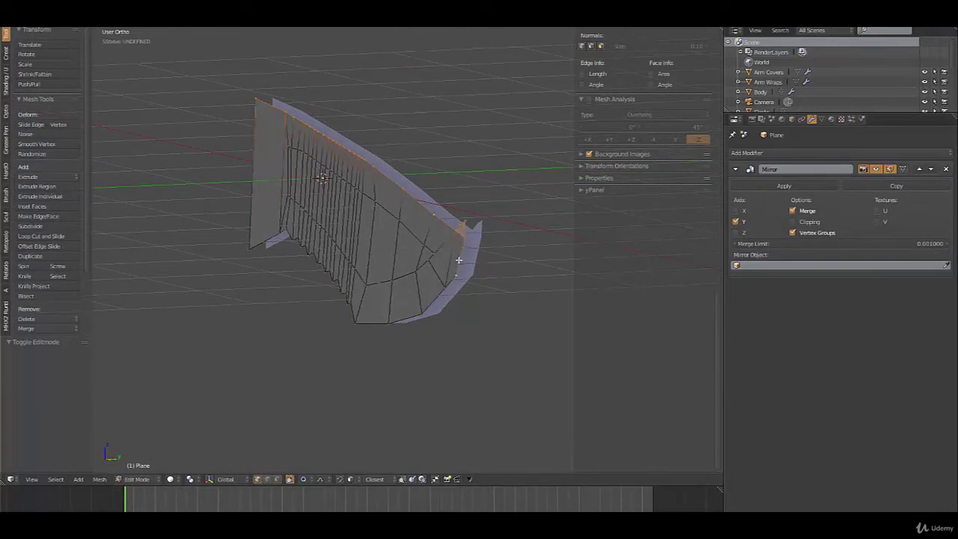
right_click(437, 300, "alt+shift")
key("ctrl+Tab")
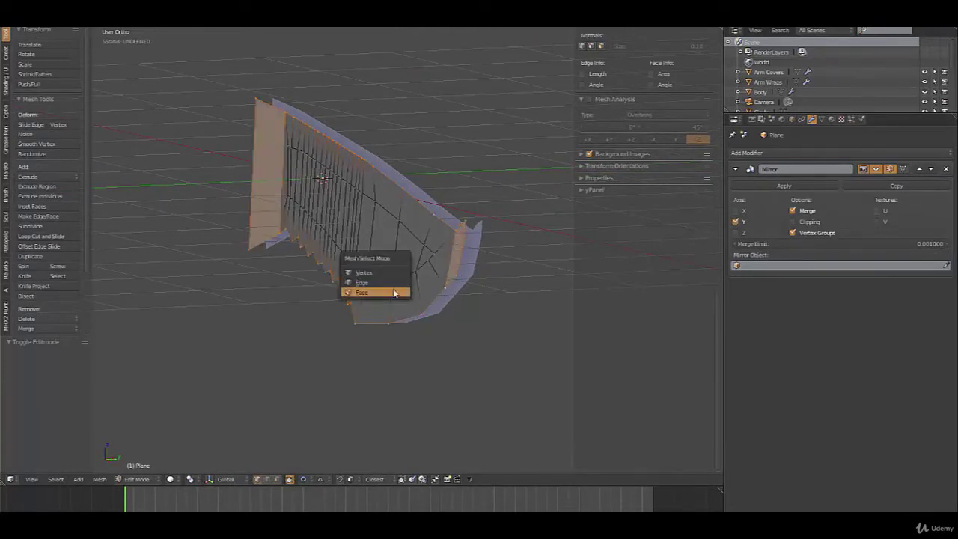
left_click(397, 282)
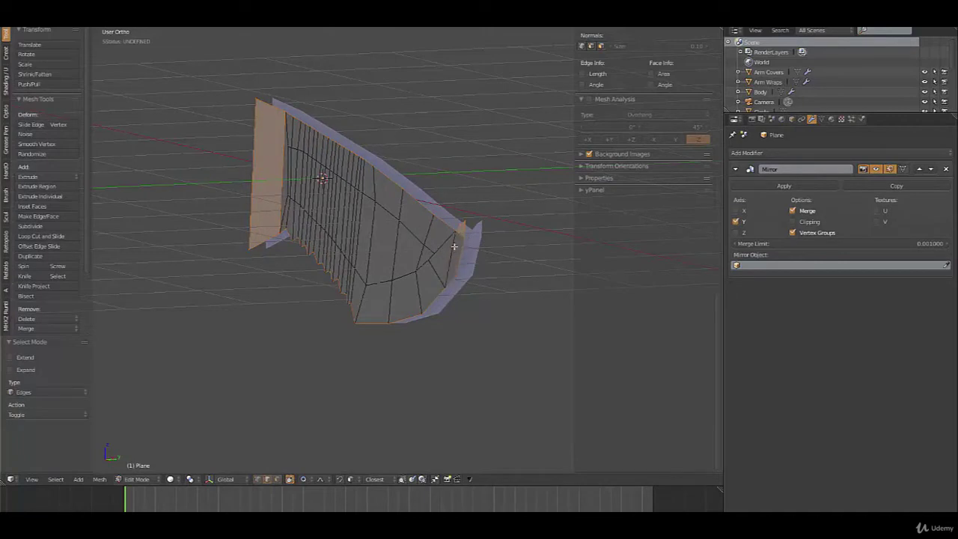
right_click(277, 184, "shift")
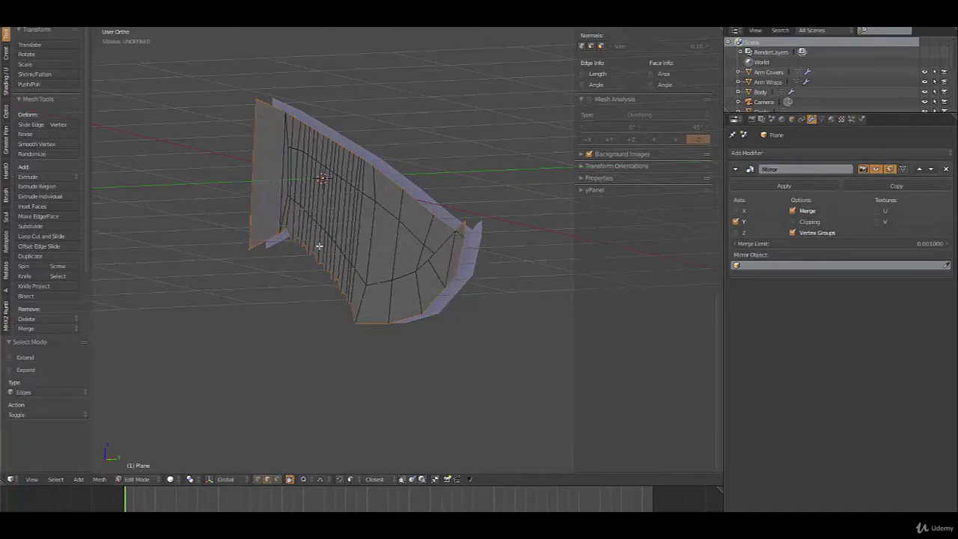
Step: From the front view, extrude the boundary edges in place and turn off proportional editing
middle_click_drag(352, 276, 331, 272)
key("KP_1")
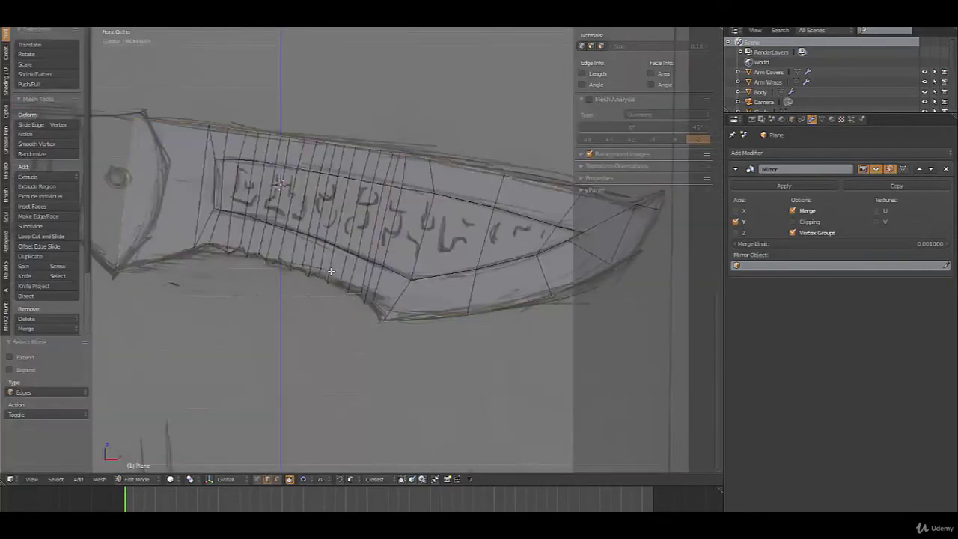
key("e")
right_click(331, 271)
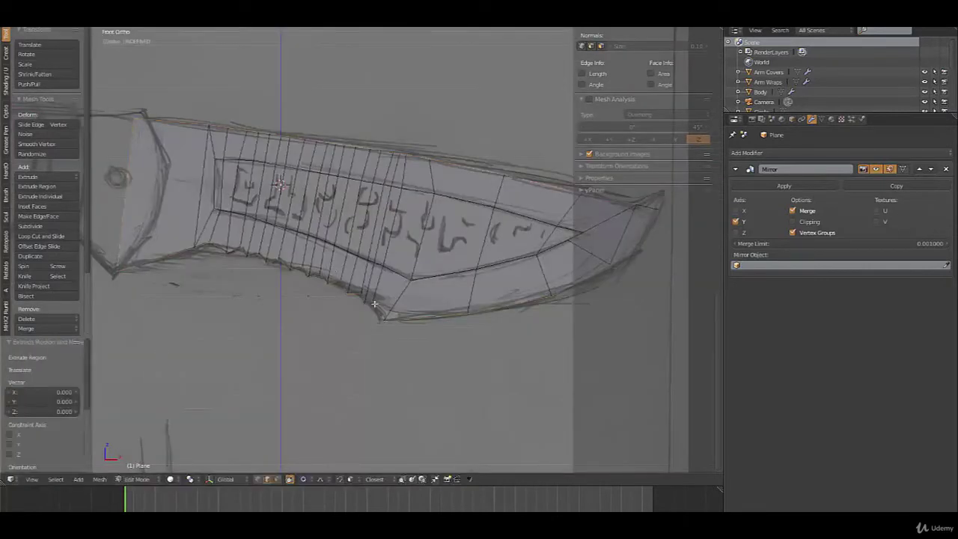
key("o")
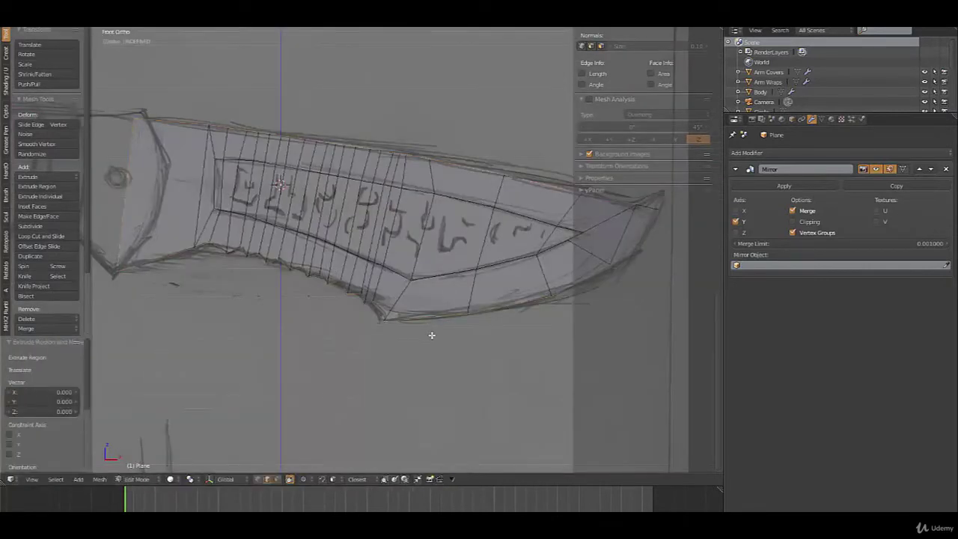
key("s")
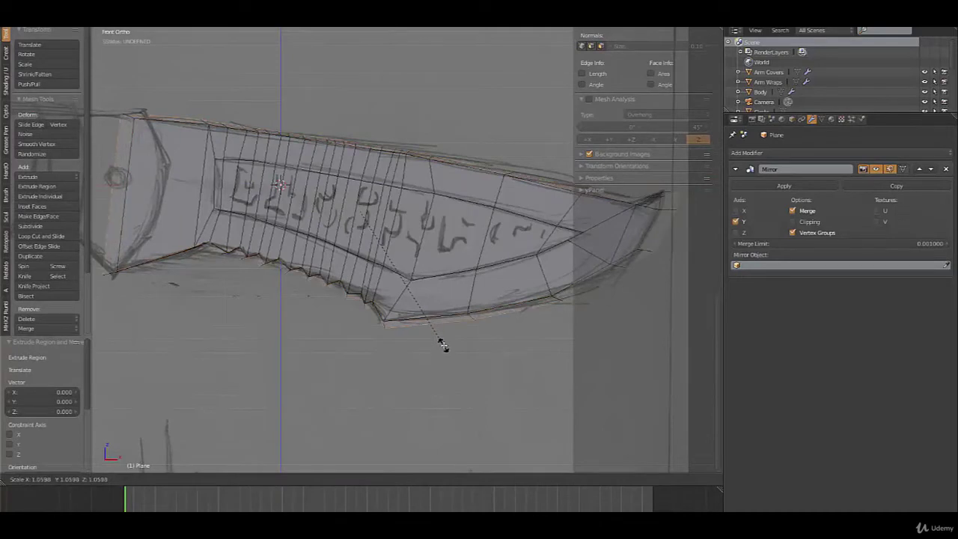
right_click(443, 344)
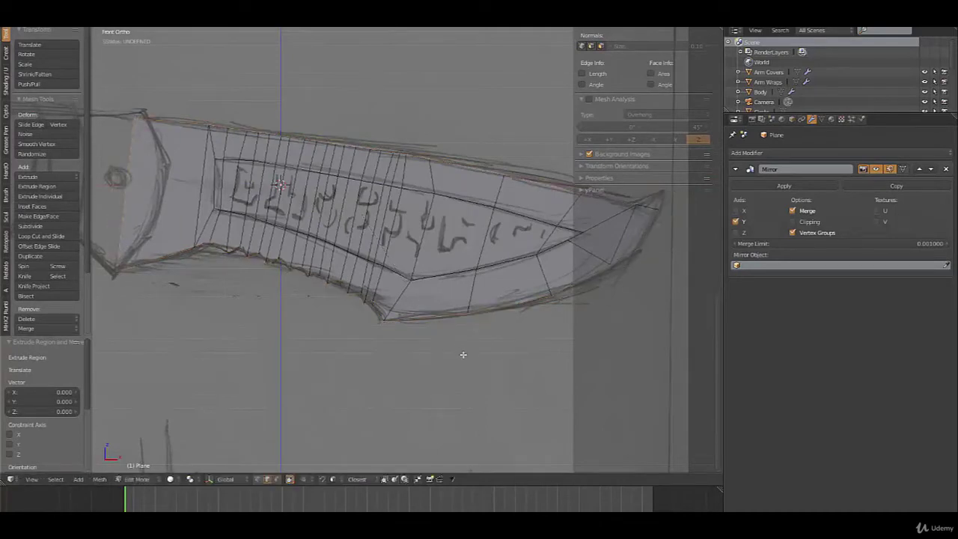
key("alt+s")
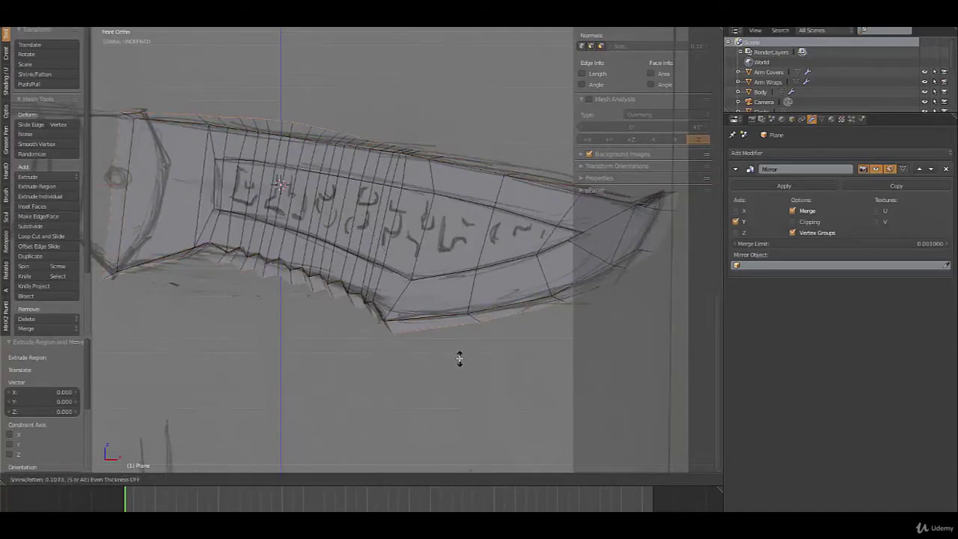
right_click(457, 357)
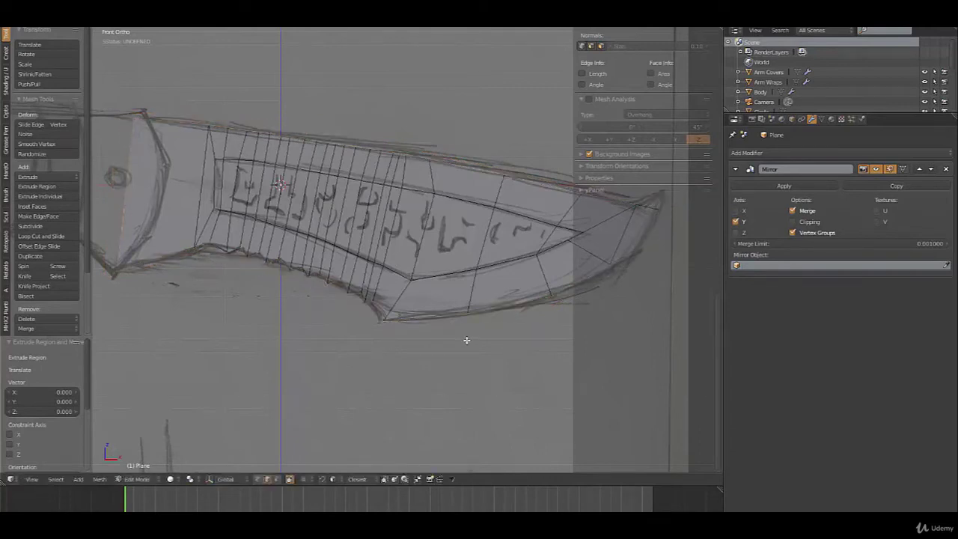
Step: Scale the extruded boundary outward to about 1.156 along Z and about 1.025 along X
key("s")
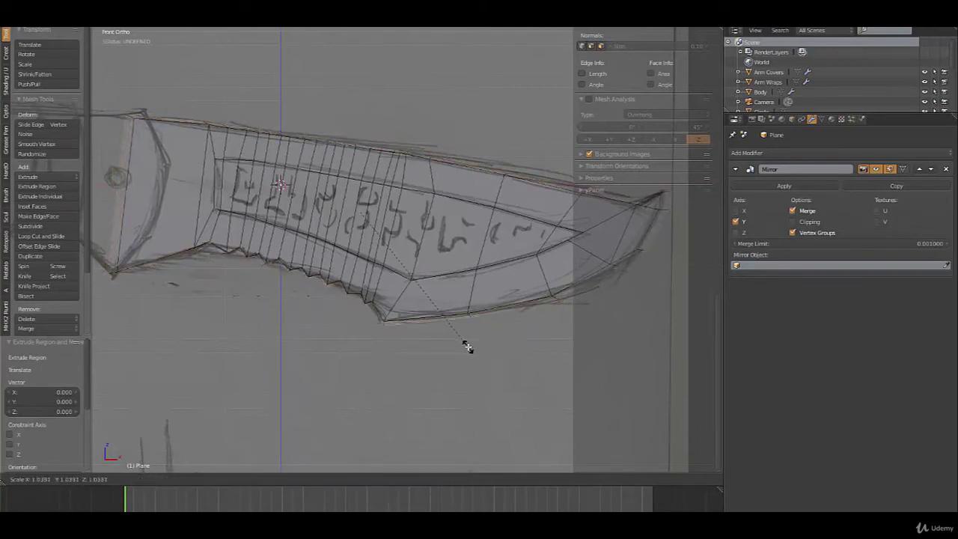
key("z")
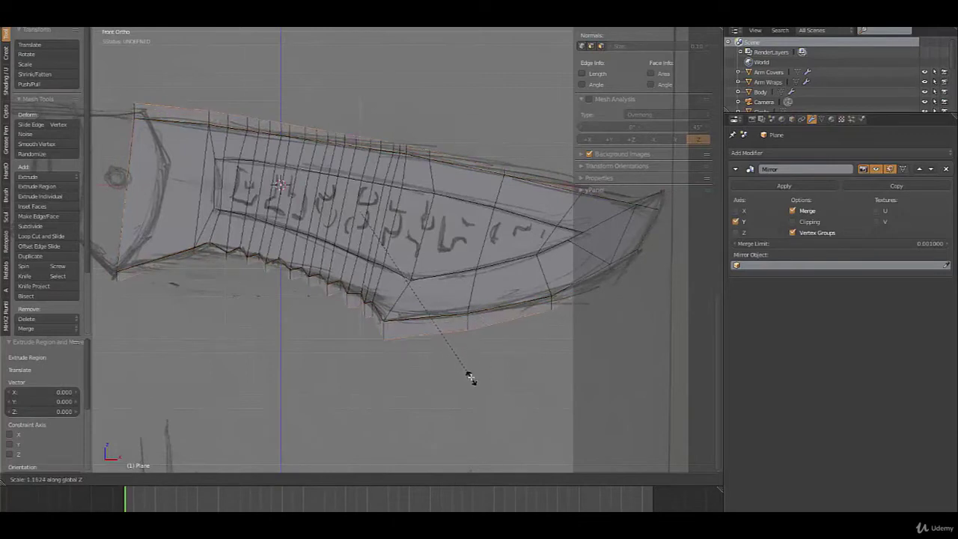
left_click(471, 372)
key("s")
key("x")
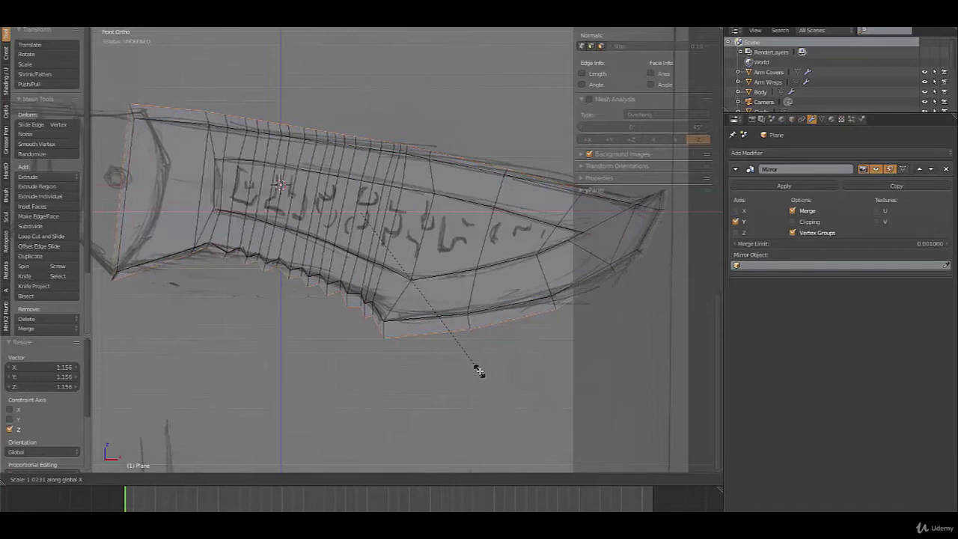
left_click(480, 372)
Step: Move the extruded boundary about 0.015 along the Y axis toward the mirrored half
middle_click_drag(491, 336, 410, 271, "shift")
middle_click_drag(449, 202, 357, 235)
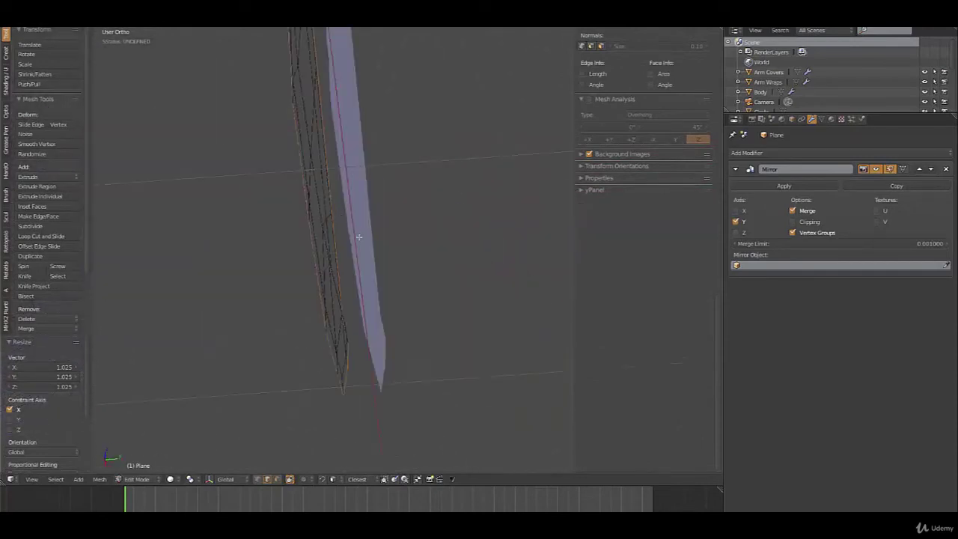
key("g")
key("x")
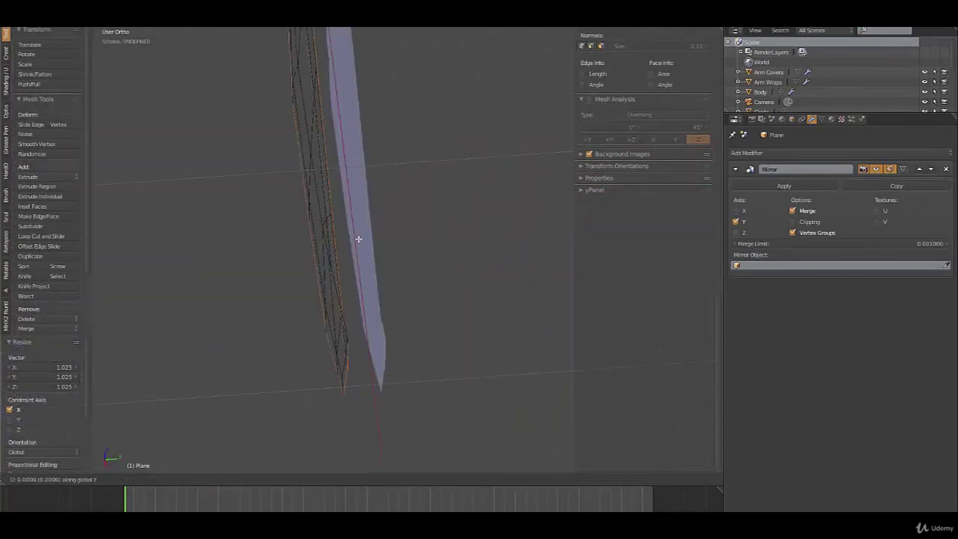
left_click(360, 238)
Step: In the front view, shift the extruded boundary about -0.053 along X and 0.034 along Z to fit the sketched outline
mouse_move(376, 302)
middle_mouse_down()
mouse_move(464, 259)
mouse_move(499, 270)
mouse_move(513, 120)
mouse_move(539, 193)
mouse_move(542, 179)
mouse_move(494, 192)
mouse_move(486, 171)
middle_mouse_up()
key("KP_1")
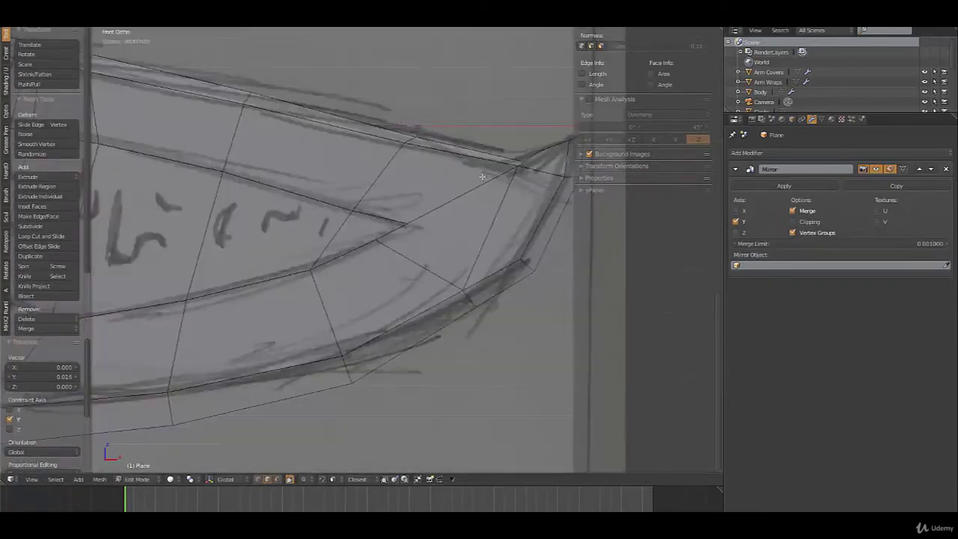
key("g")
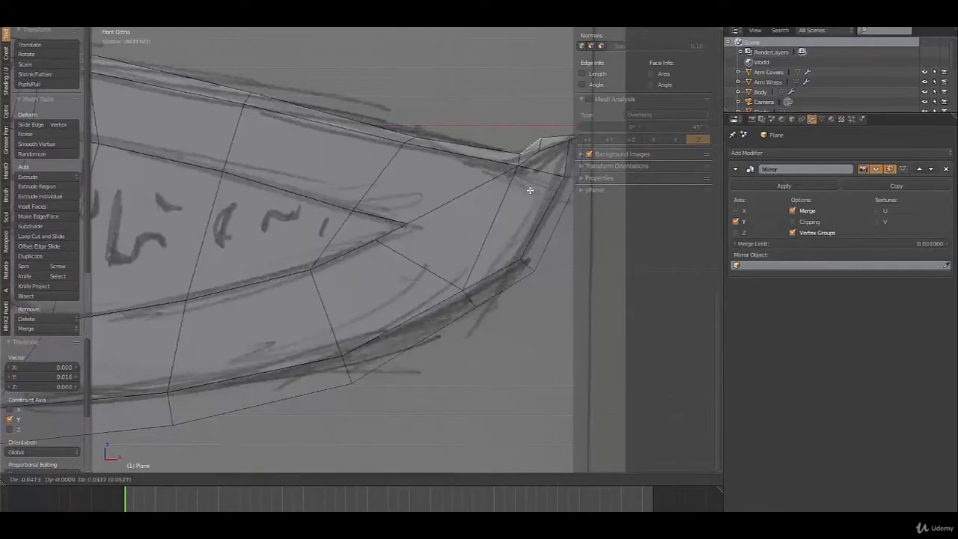
left_click(527, 190)
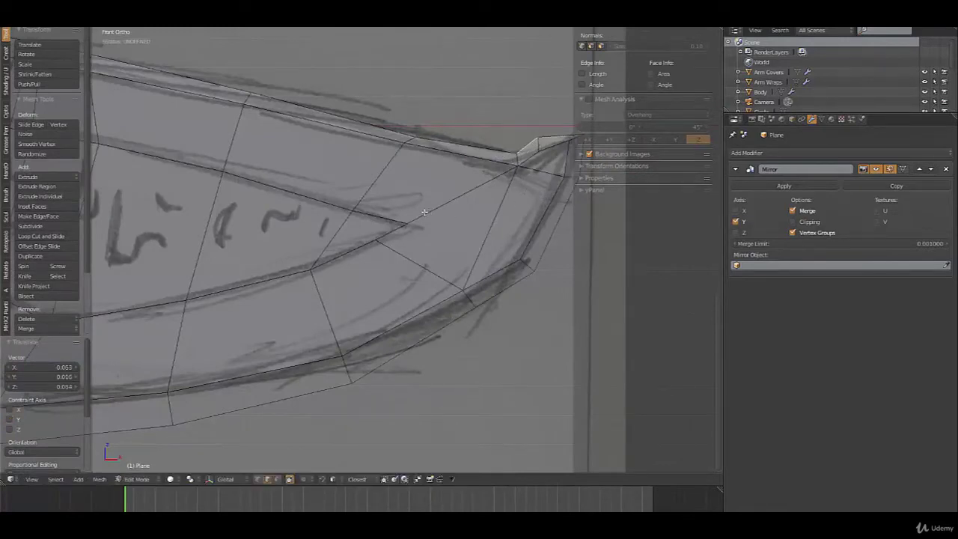
scroll(358, 210, "down", 4)
scroll(323, 271, "down", 1)
middle_click_drag(323, 274, 392, 260, "shift")
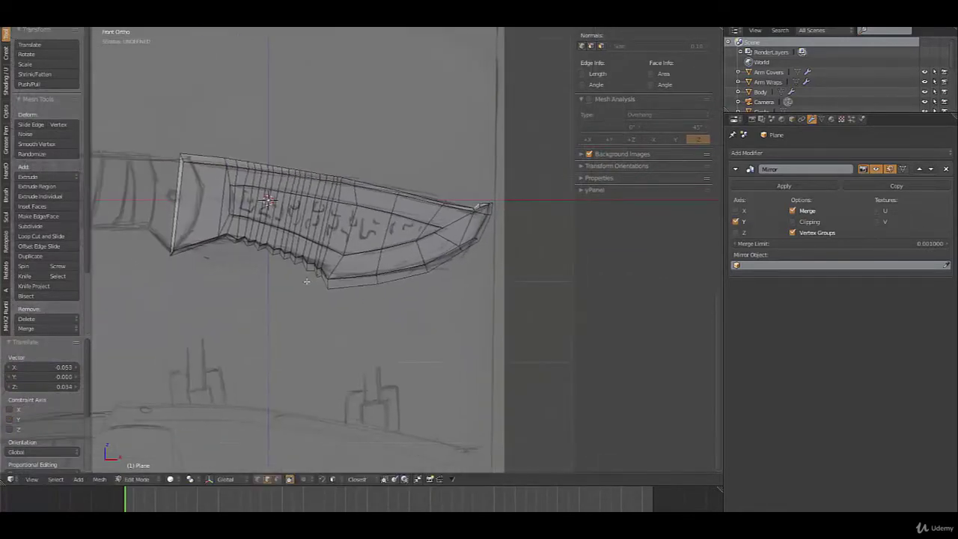
scroll(310, 277, "up", 2)
middle_click_drag(282, 270, 381, 256, "shift")
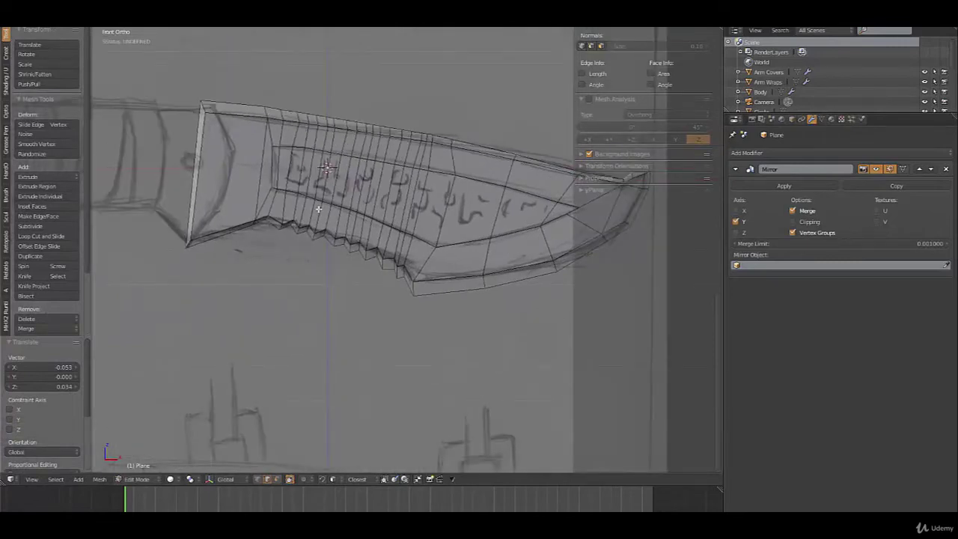
mouse_move(319, 209)
middle_mouse_down()
mouse_move(426, 242)
mouse_move(508, 195)
mouse_move(418, 230)
middle_mouse_up()
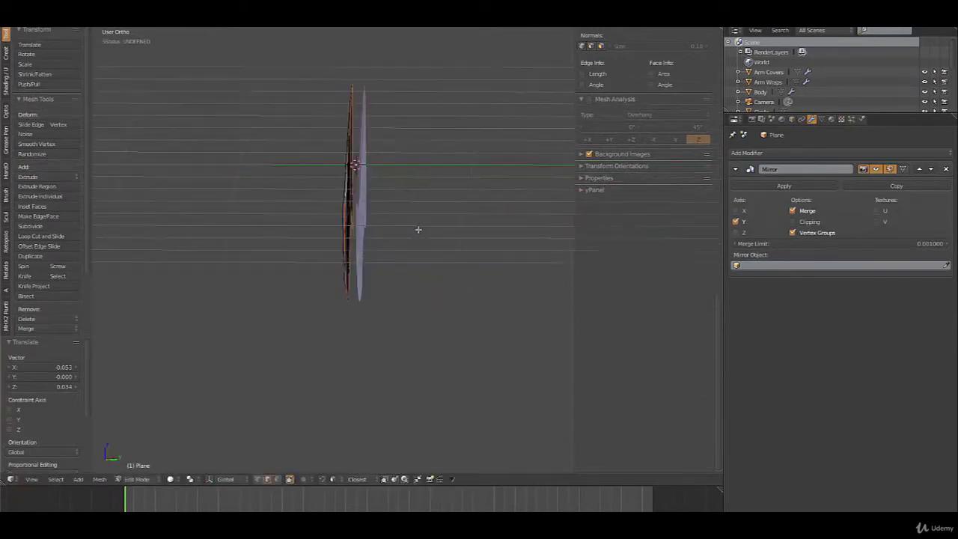
key("g")
key("y")
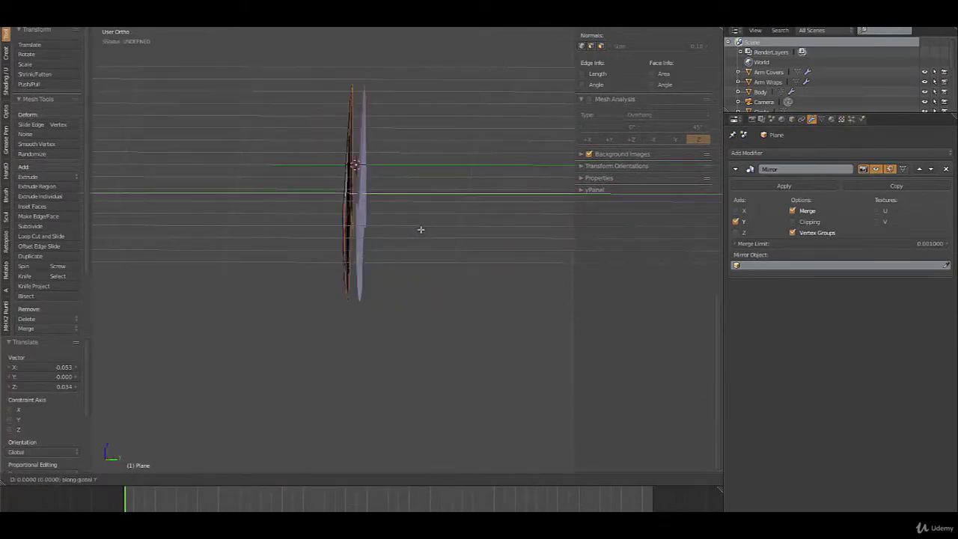
right_click(418, 226)
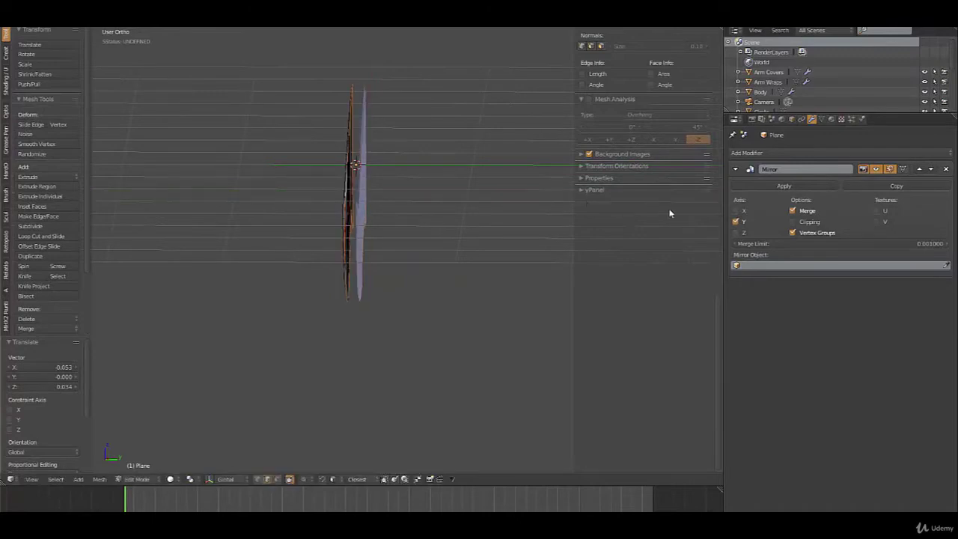
Step: Enable Clipping on the Mirror modifier and move the boundary edges along Y until both blade halves join at the mirror plane
left_click(793, 222)
key("g")
key("x")
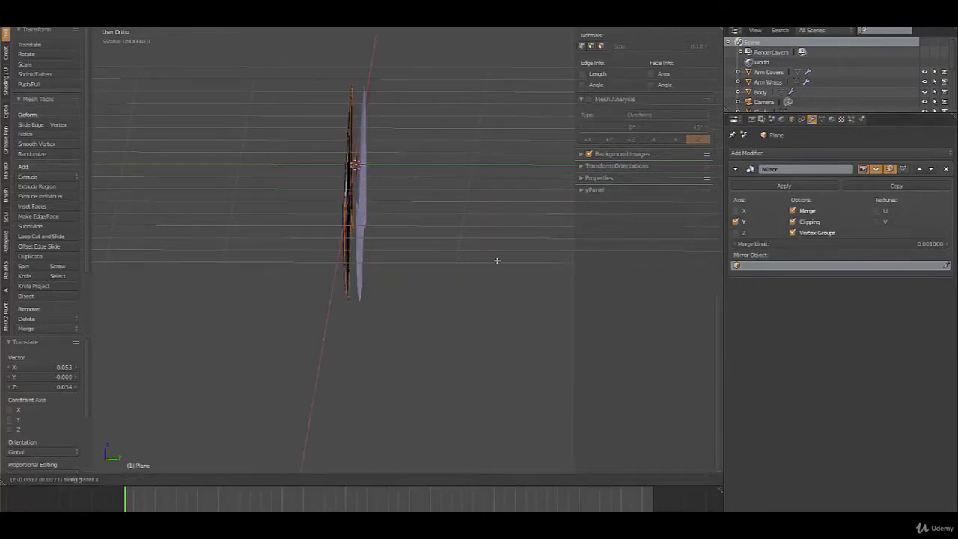
key("y")
left_click(514, 261)
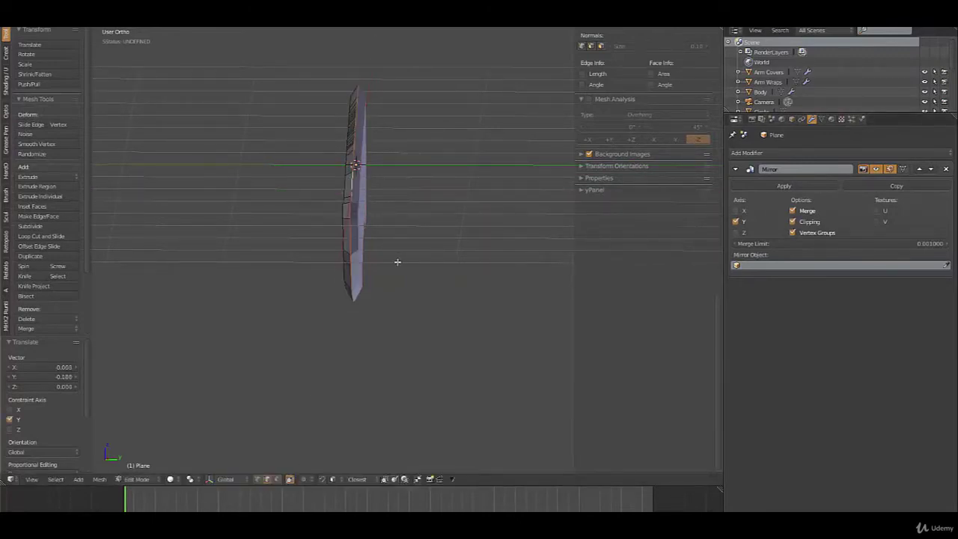
middle_click_drag(396, 263, 435, 258)
key("Tab")
key("Tab")
Step: Circle-select all faces of the blade's inset panel in face selection mode and switch the mesh to wireframe display
scroll(425, 261, "up", 2)
key("ctrl+Tab")
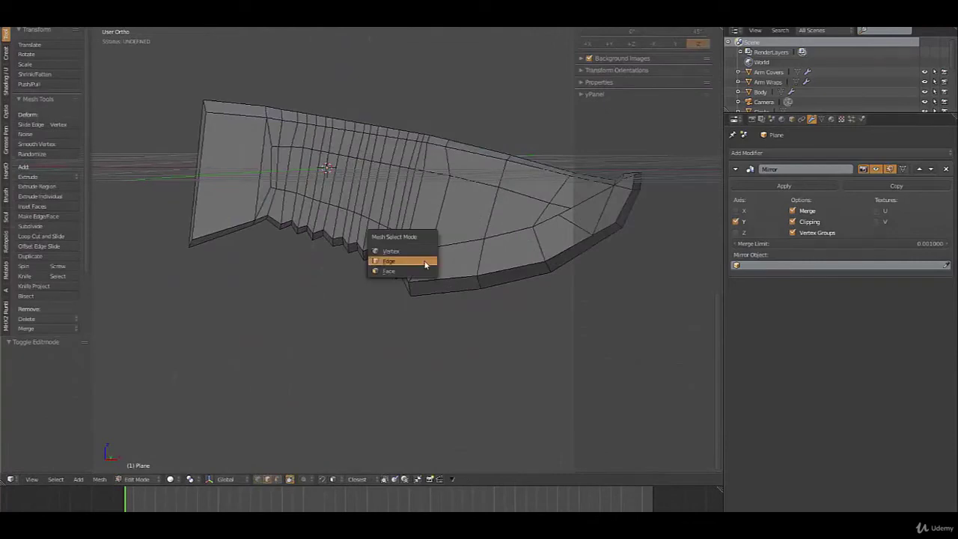
left_click(427, 272)
key("c")
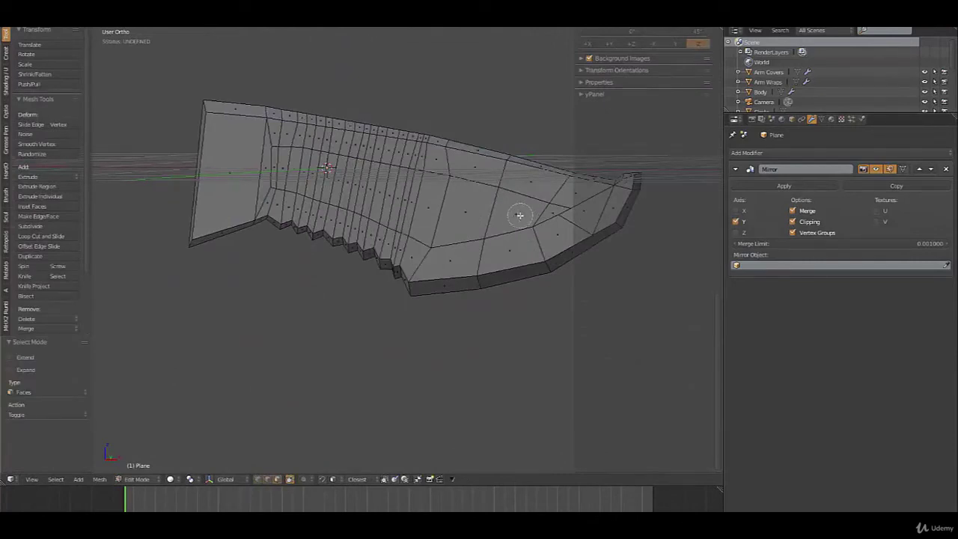
mouse_move(539, 209)
left_mouse_down()
mouse_move(387, 197)
mouse_move(254, 165)
left_mouse_up()
middle_click(255, 164)
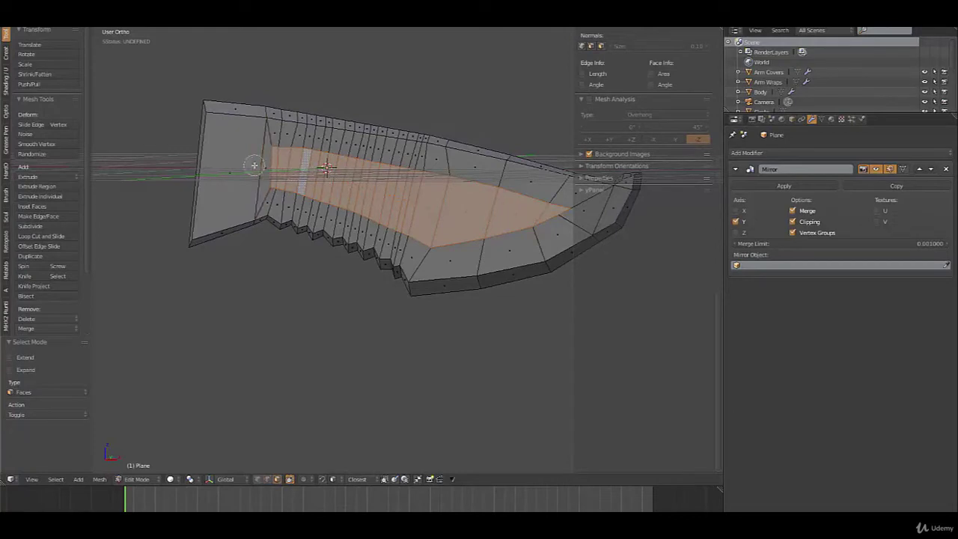
right_click(255, 165)
scroll(415, 248, "down", 2)
key("z")
middle_click_drag(414, 249, 364, 251)
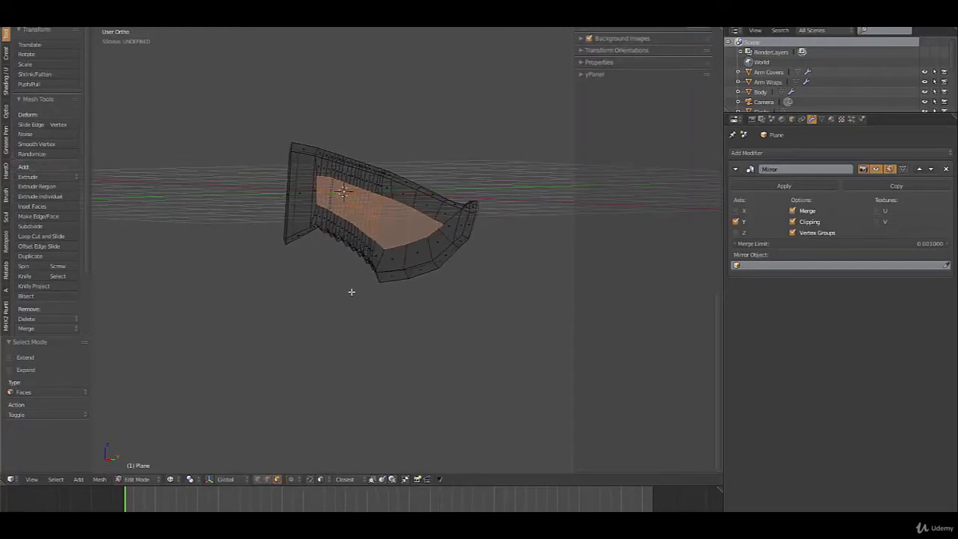
Step: Try to extrude the selected panel faces inward about -0.077, test a shift along X, and undo the extrusion
key("e")
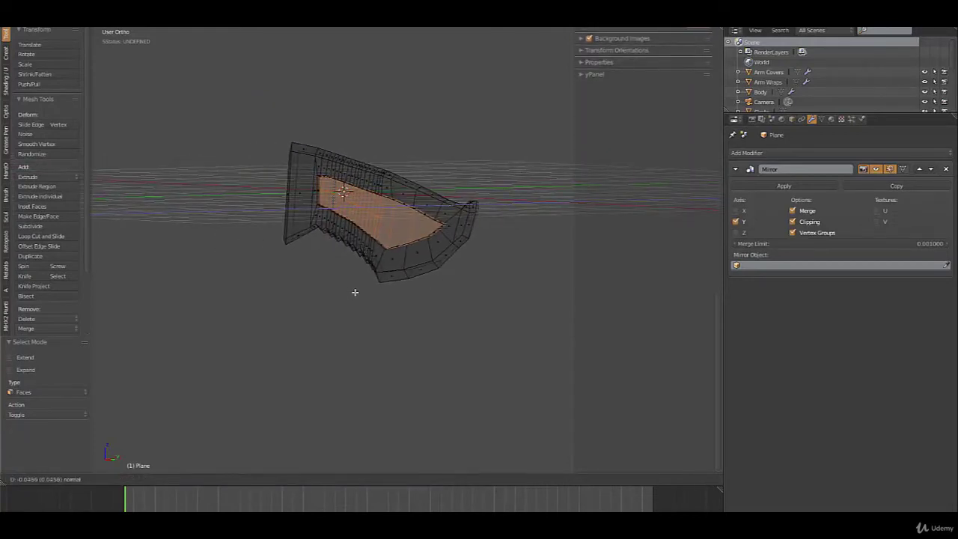
left_click(357, 290)
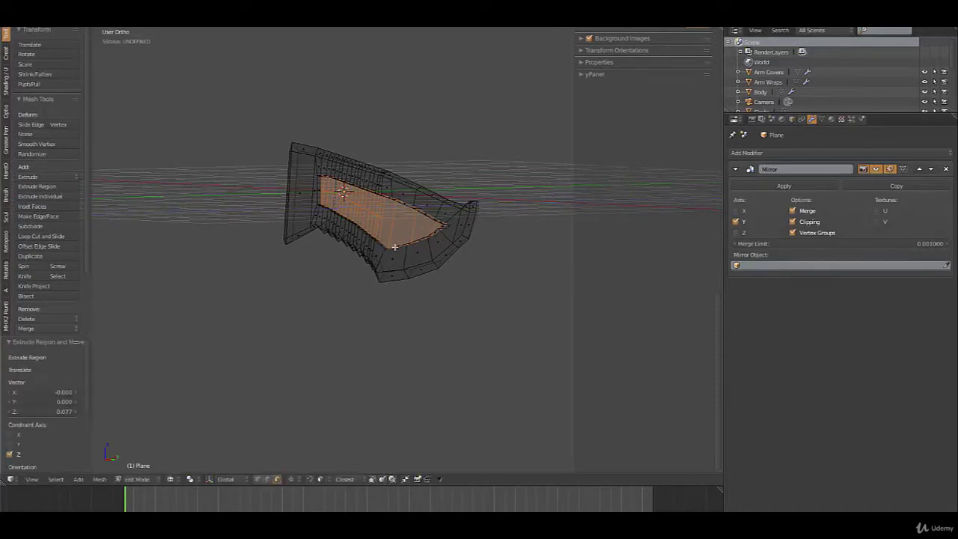
middle_click_drag(356, 290, 360, 241)
key("g")
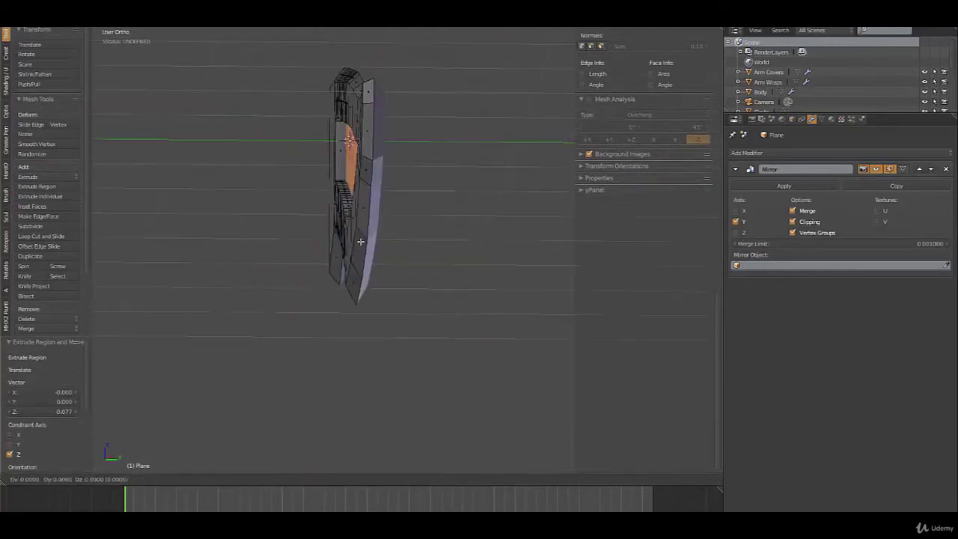
key("x")
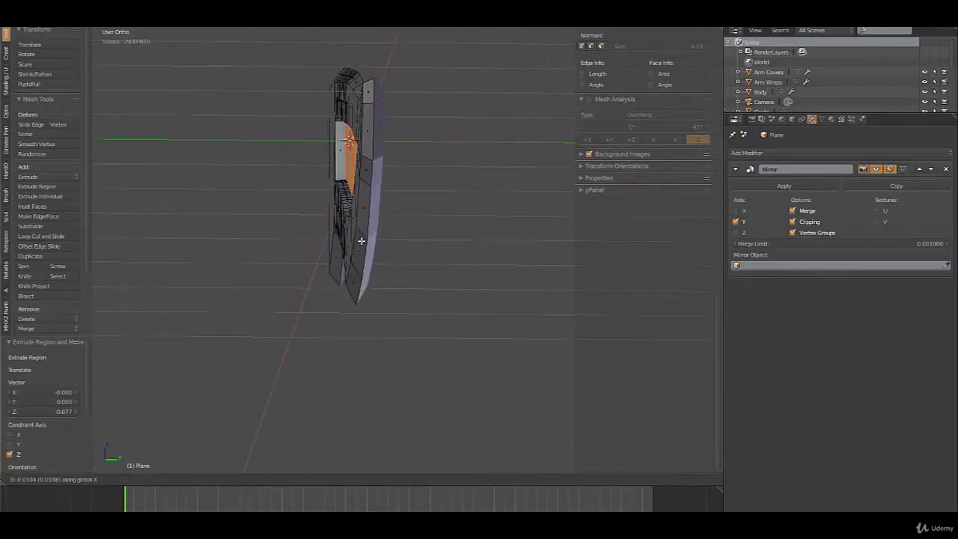
right_click(357, 241)
key("ctrl+z")
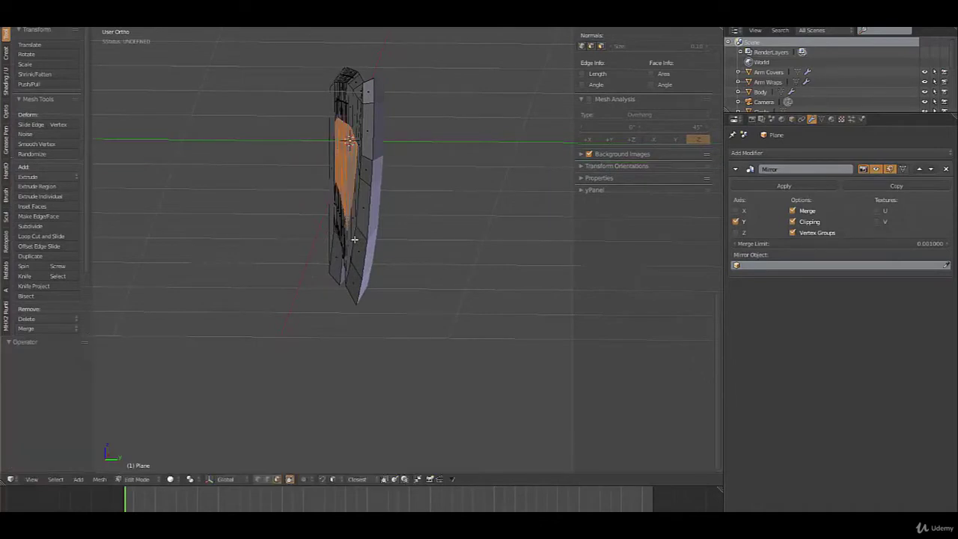
Step: Extrude the selected inset panel faces inward about -0.027 along their normal to form a shallow recess
key("e")
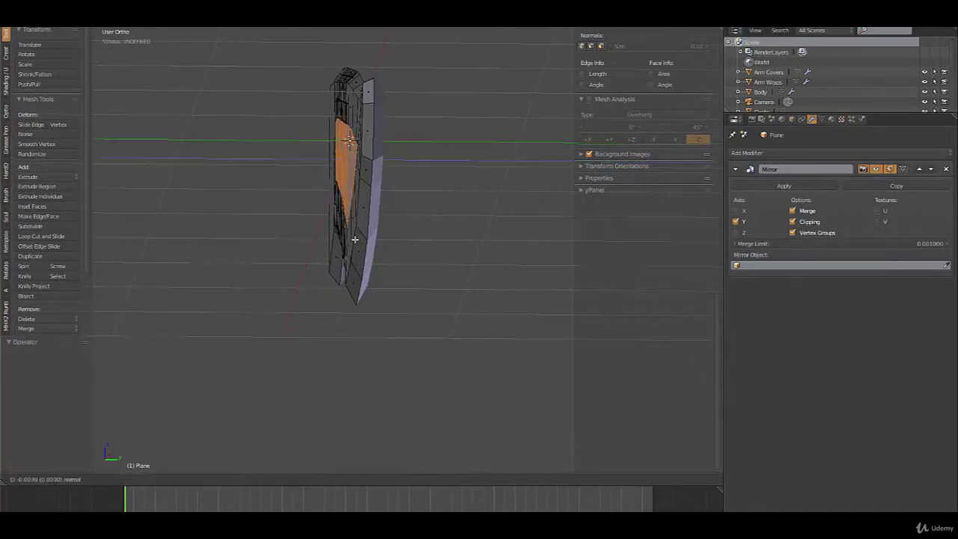
left_click(357, 240)
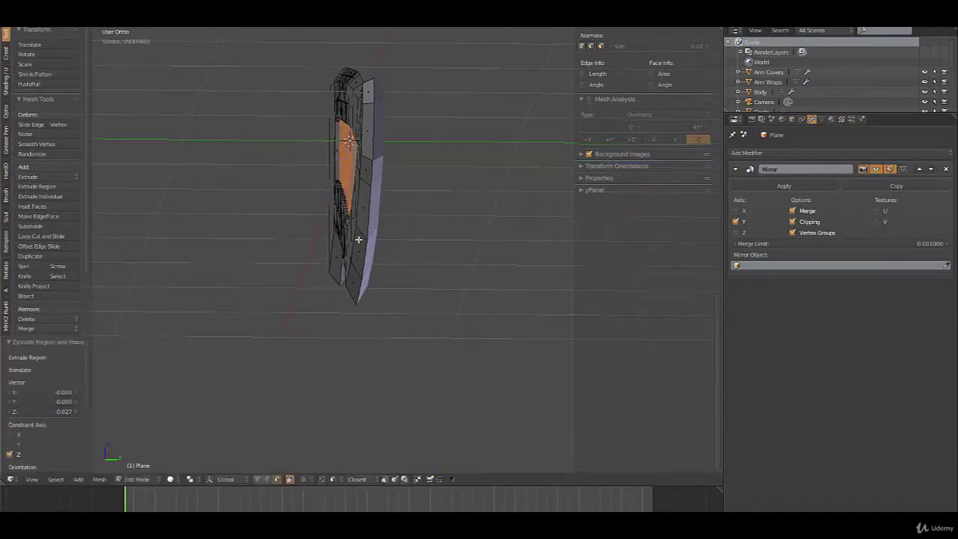
middle_click_drag(344, 236, 283, 109)
Step: Add a supporting loop cut around the thin side wall of the recessed panel and slide it close to the wall's border
key("ctrl+r")
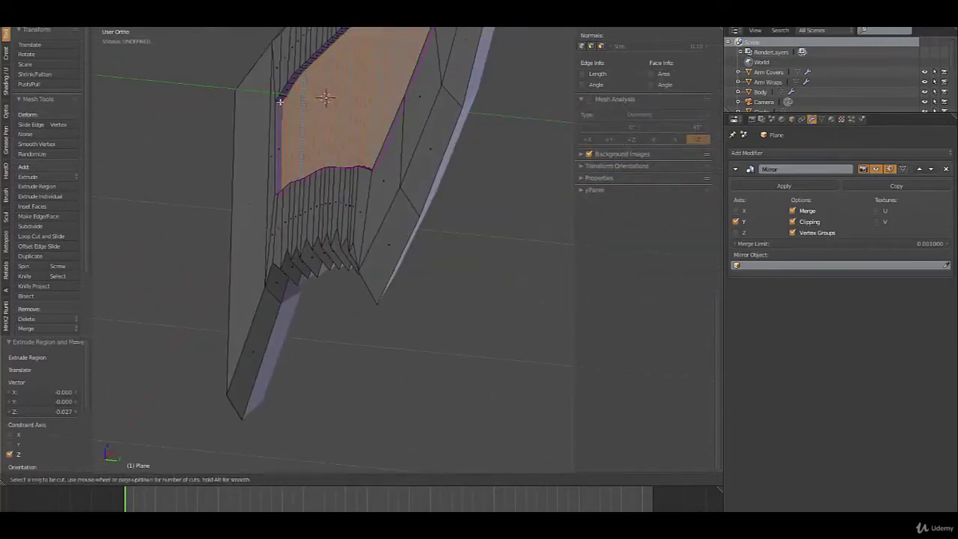
left_click(280, 101)
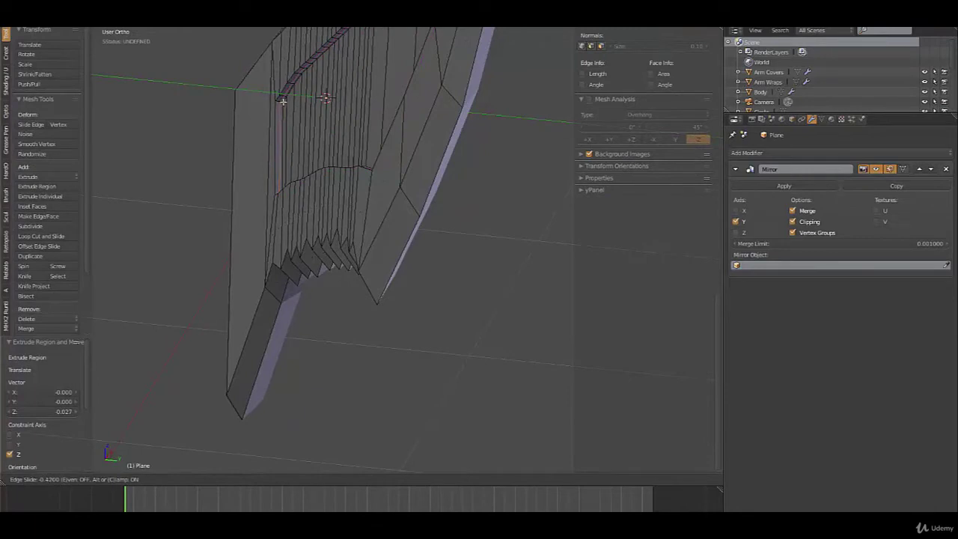
left_click(281, 102)
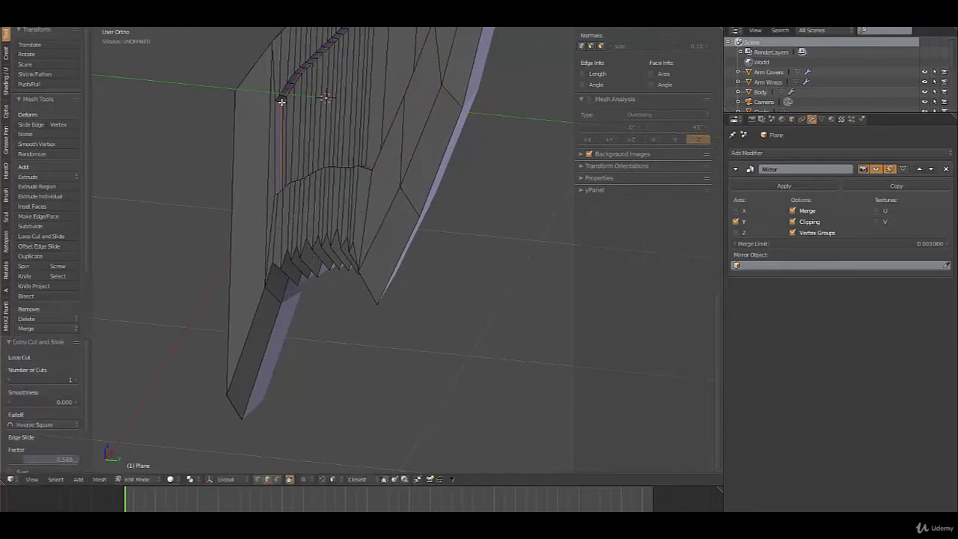
right_click(280, 99)
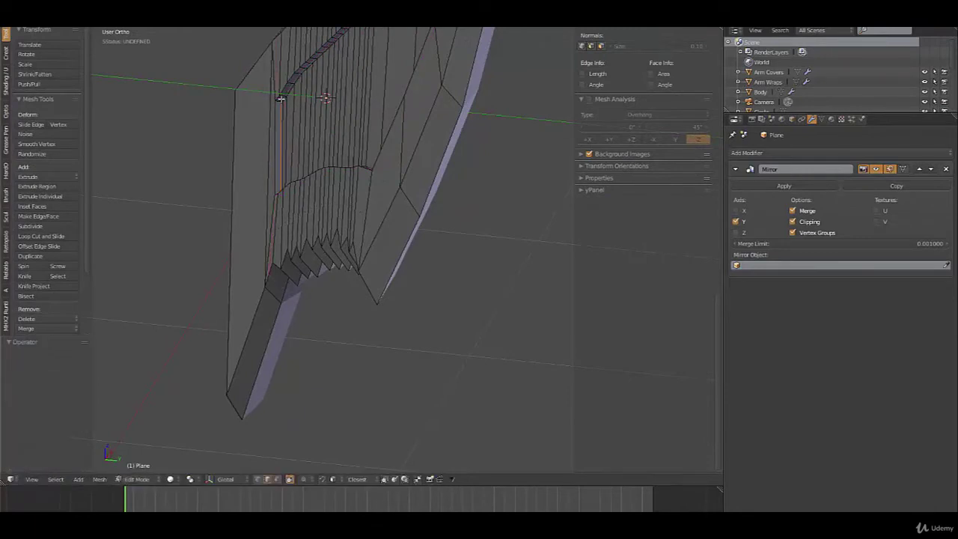
key("g")
key("g")
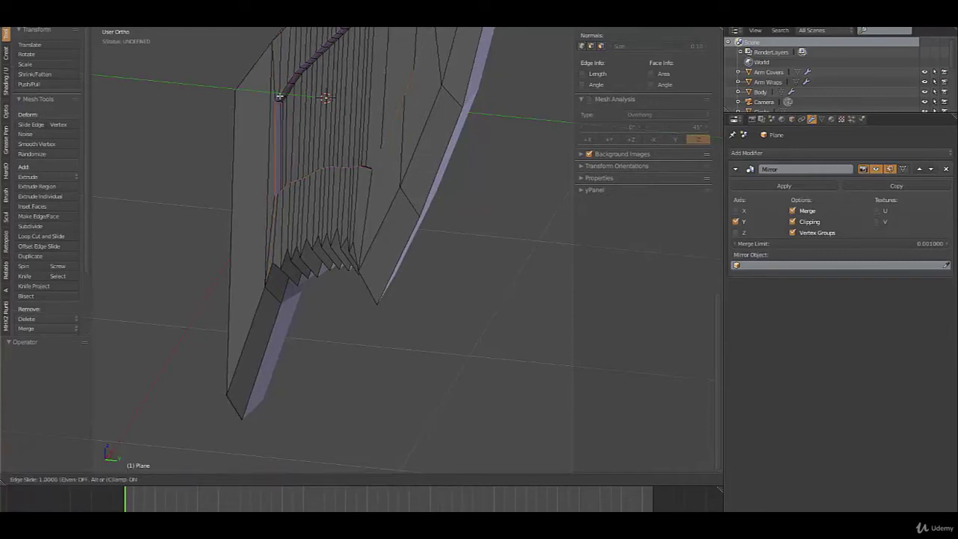
left_click(281, 95)
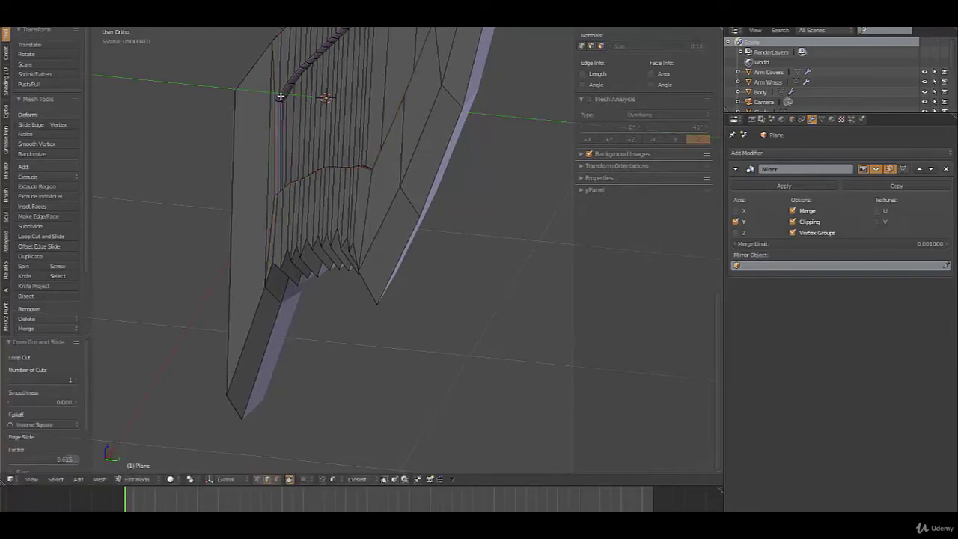
Step: Return to Object Mode and apply smooth shading to the blade
key("Tab")
middle_click_drag(291, 122, 363, 155)
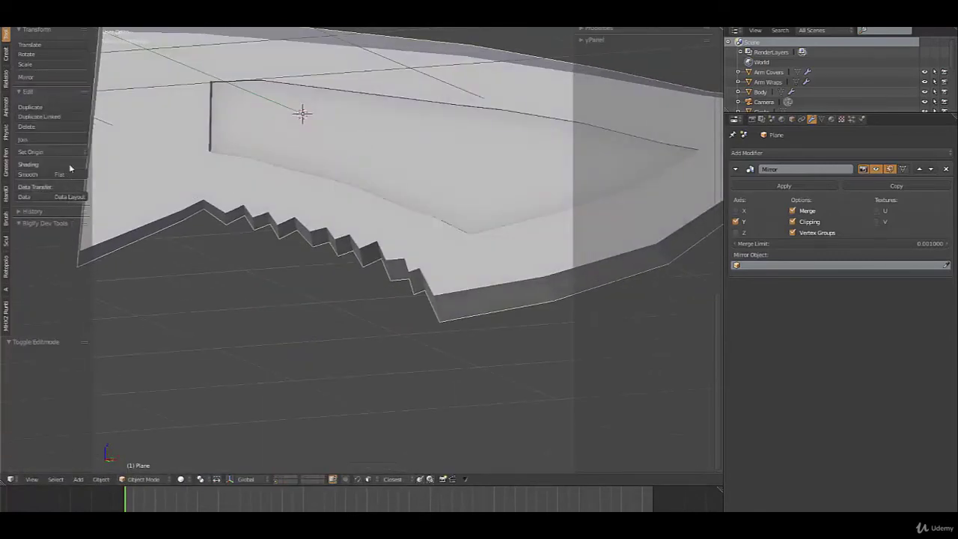
left_click(27, 174)
scroll(263, 192, "down", 6)
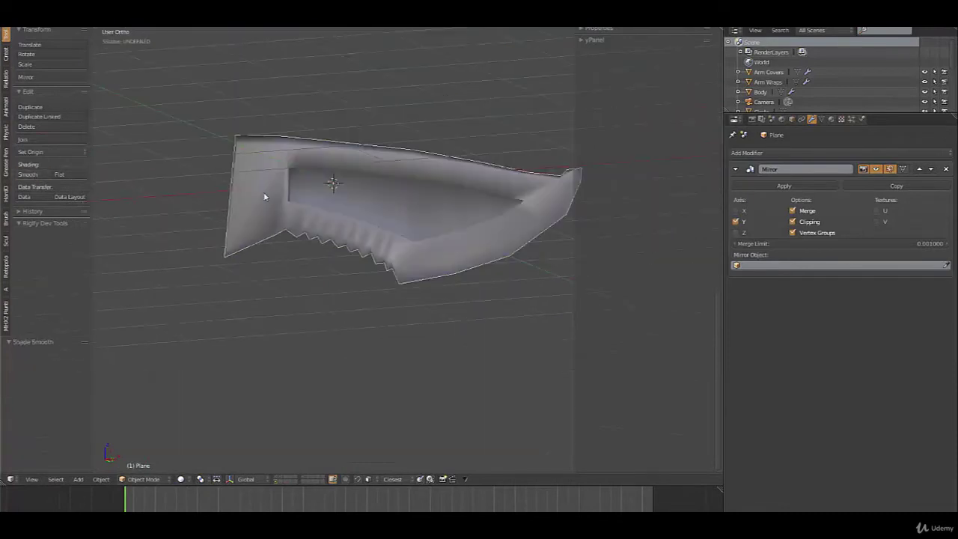
middle_click_drag(216, 196, 275, 256)
Step: Add one loop cut on the blade face surrounding the recessed panel, slide it into place, and inspect the shading in Object Mode
key("Tab")
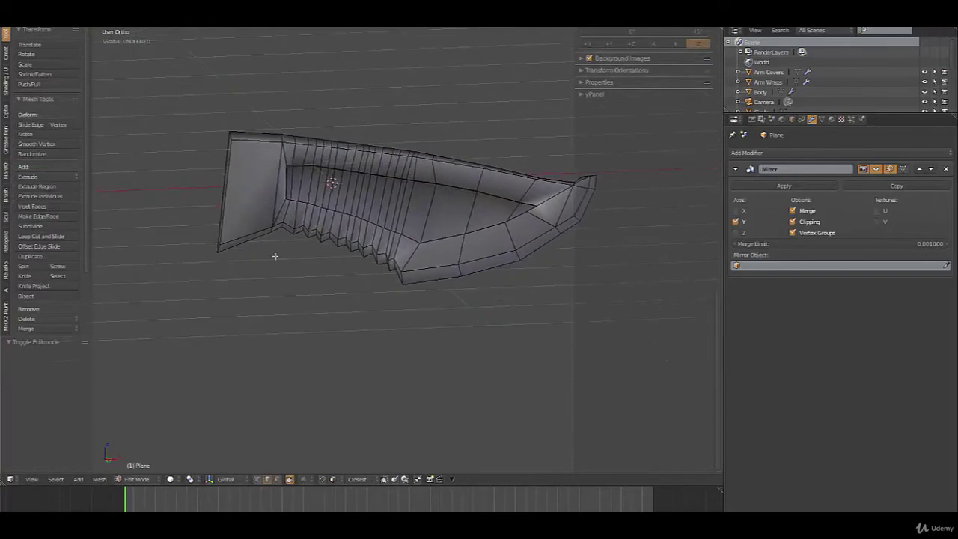
key("ctrl+r")
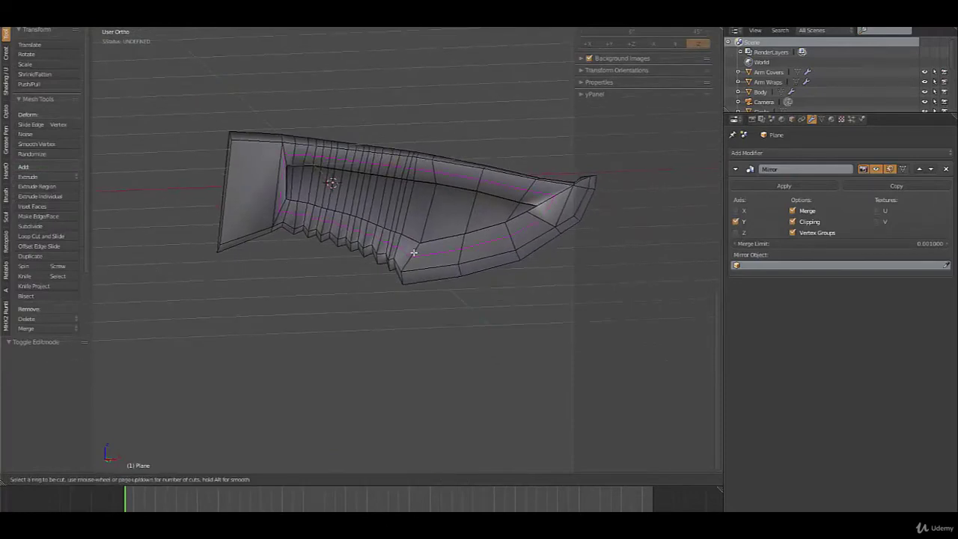
left_click(413, 253)
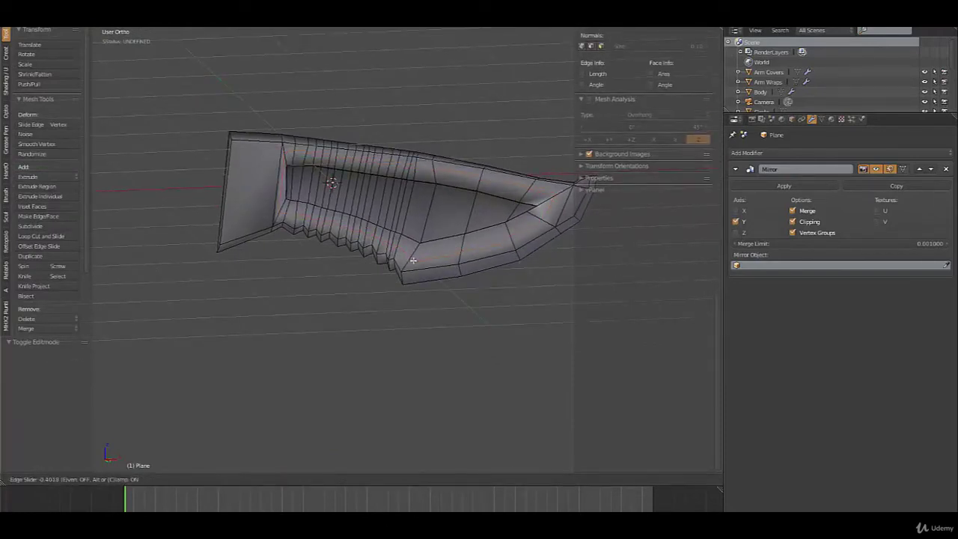
left_click(413, 256)
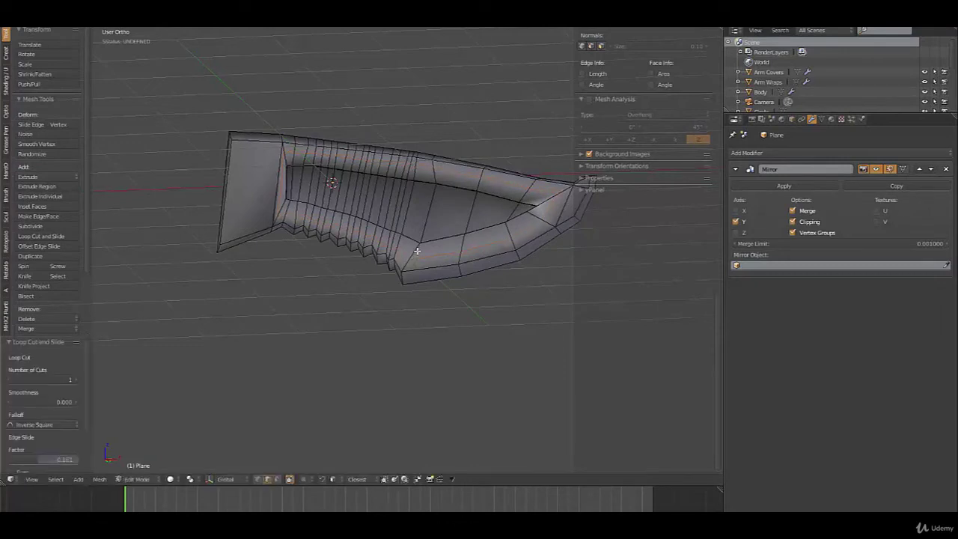
key("Tab")
middle_click_drag(400, 251, 348, 260)
middle_click_drag(404, 278, 372, 245)
Step: In the wireframe front view, box-select the blade's handle-end edges and scale them to about 0.833
key("KP_1")
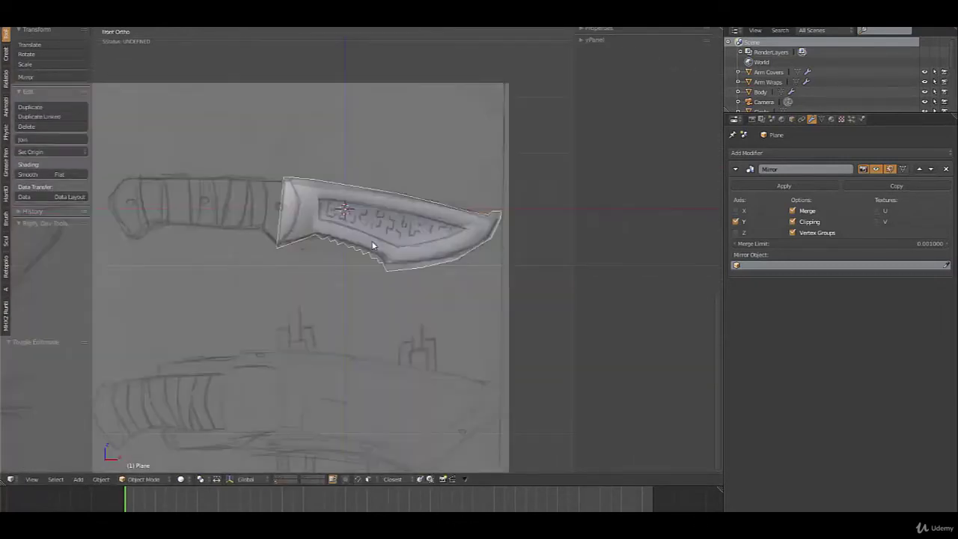
key("Tab")
scroll(295, 291, "up", 3)
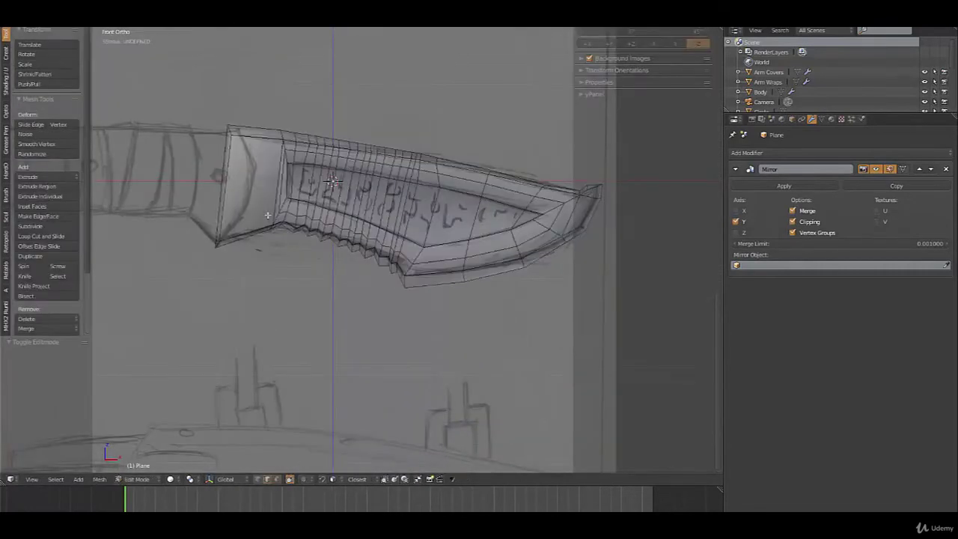
key("a")
key("a")
key("n")
key("z")
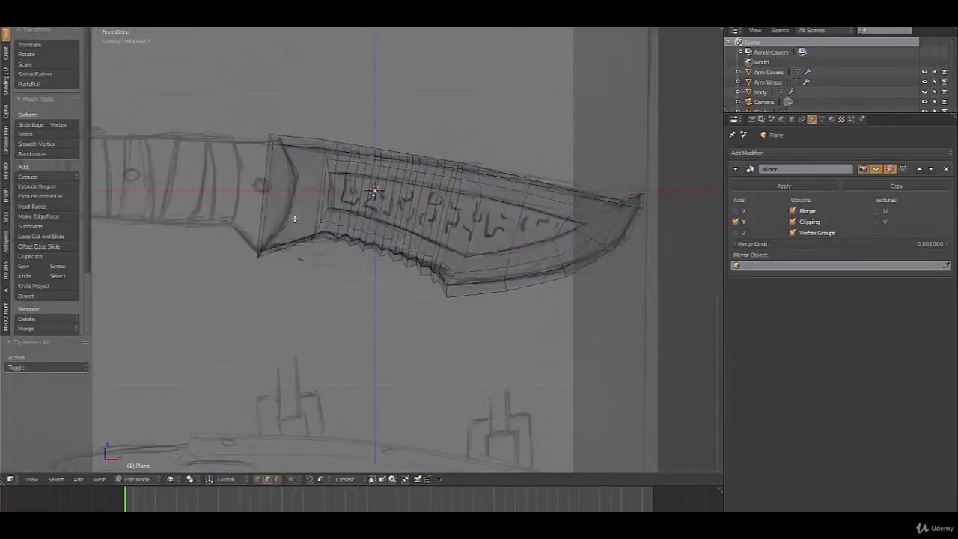
key("b")
left_click_drag(288, 109, 214, 278)
key("n")
key("s")
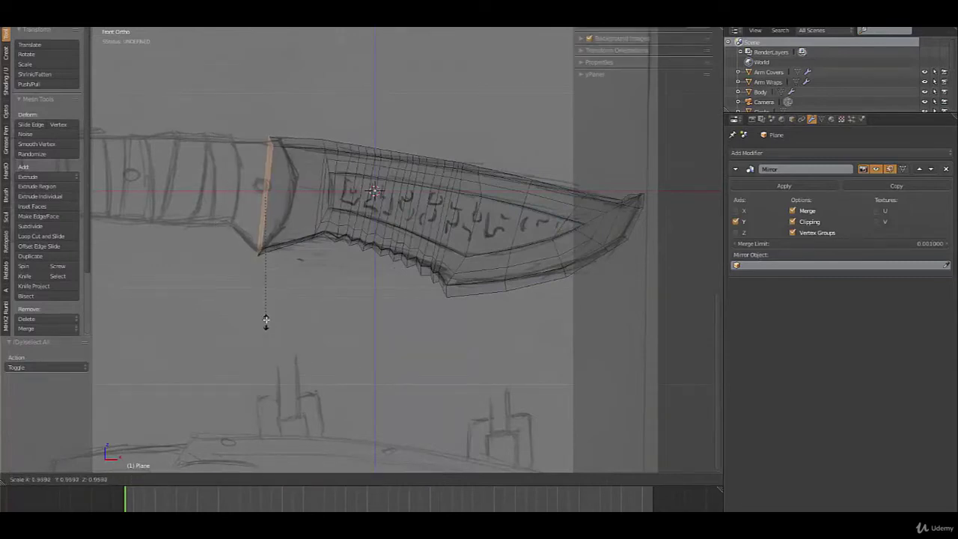
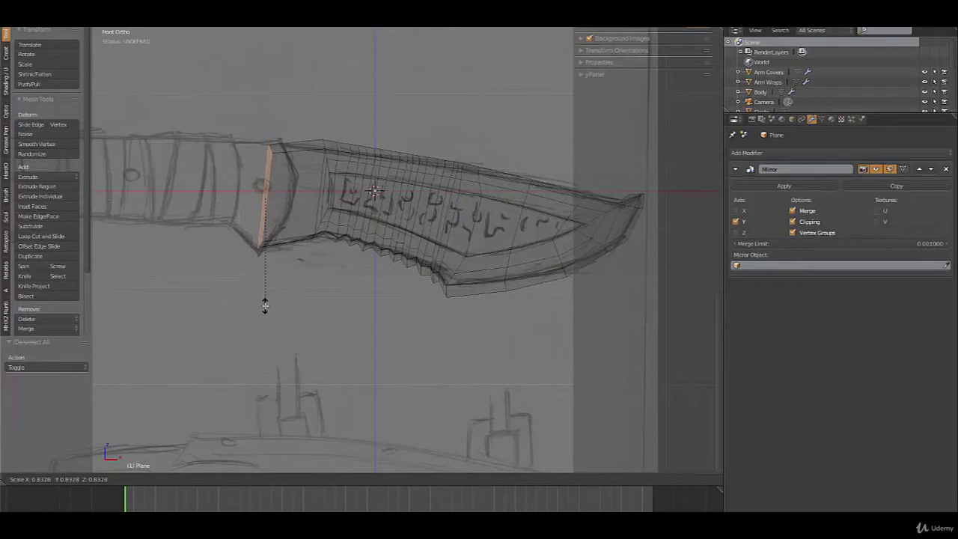
left_click(265, 306)
Step: With proportional editing enabled, lower the spine edge above the panel's handle end about 0.05 along Z to follow the sketch
right_click(319, 145)
right_click(325, 140)
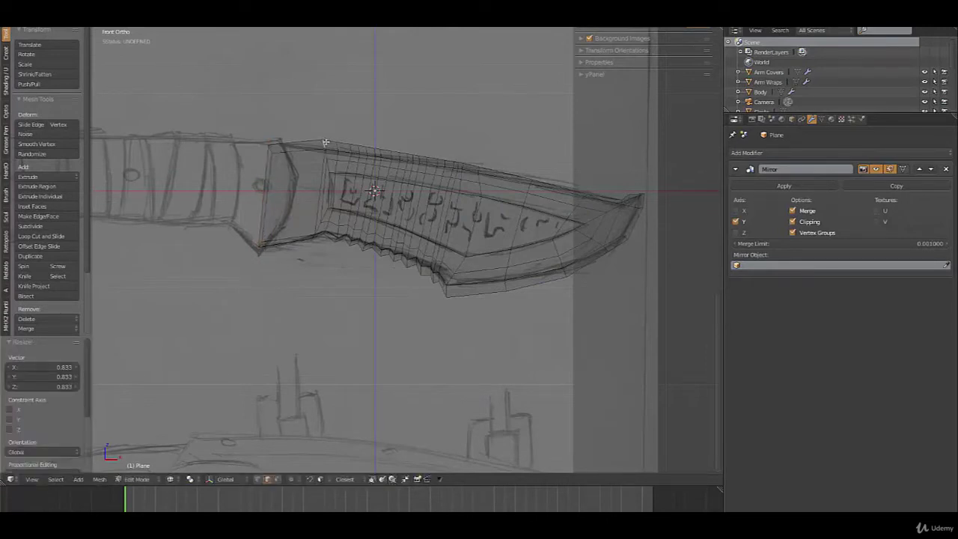
key("o")
key("g")
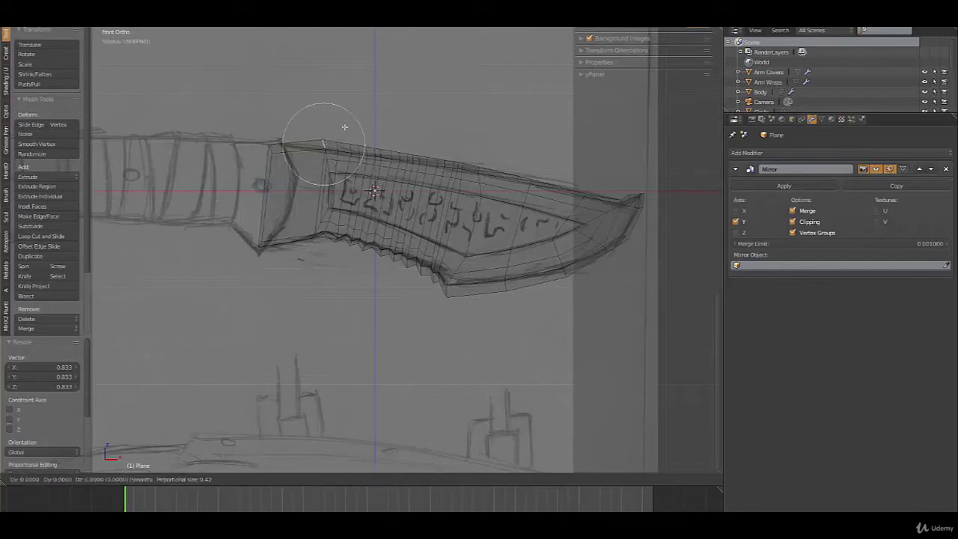
scroll(337, 135, "down", 4)
scroll(343, 128, "down", 2)
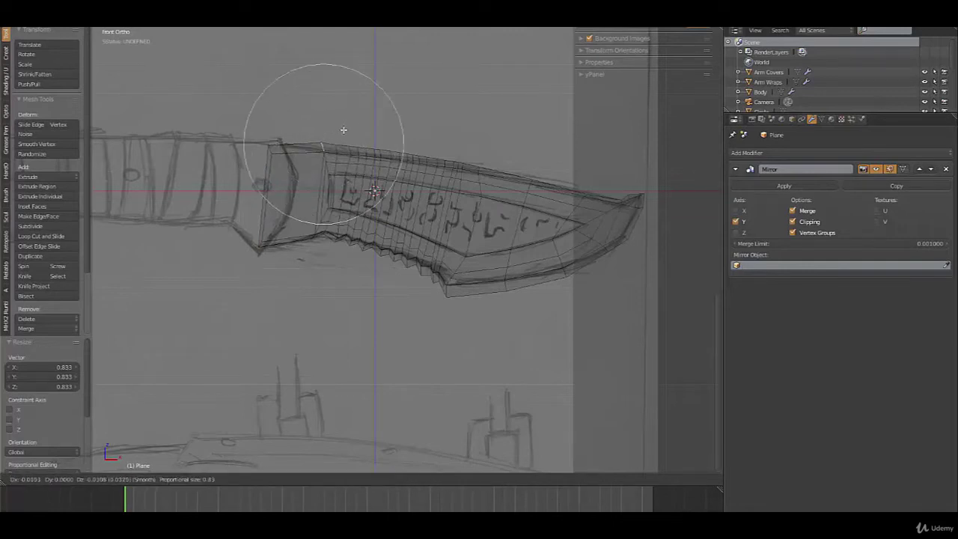
scroll(344, 134, "up", 4)
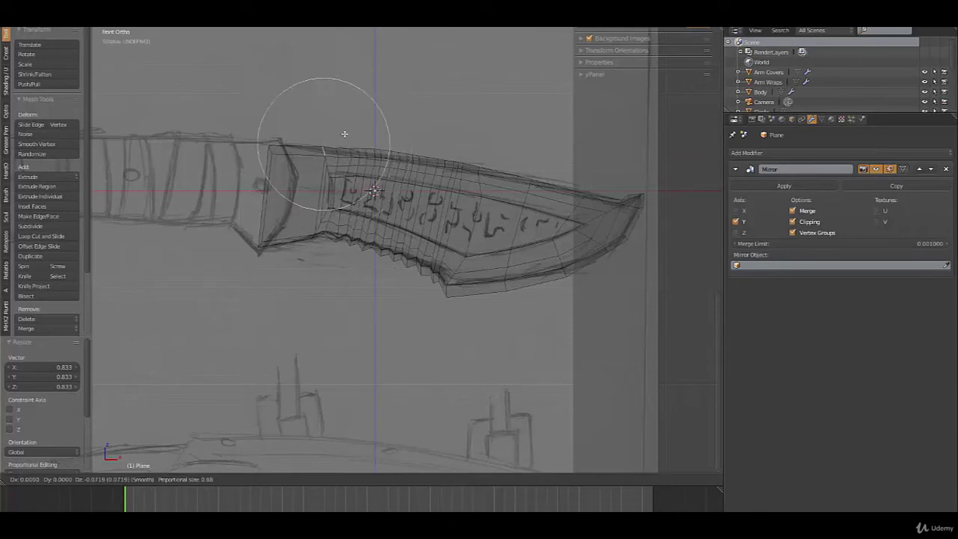
left_click(343, 133)
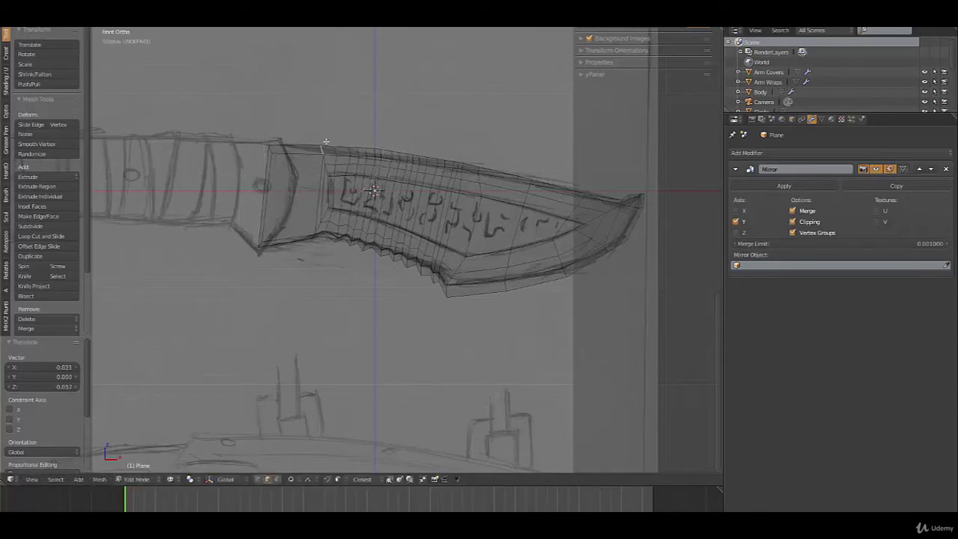
Step: Nudge the neighbouring spine edge with a proportional size of about 0.28 to smooth the blade's upper outline
key("a")
key("a")
key("a")
key("g")
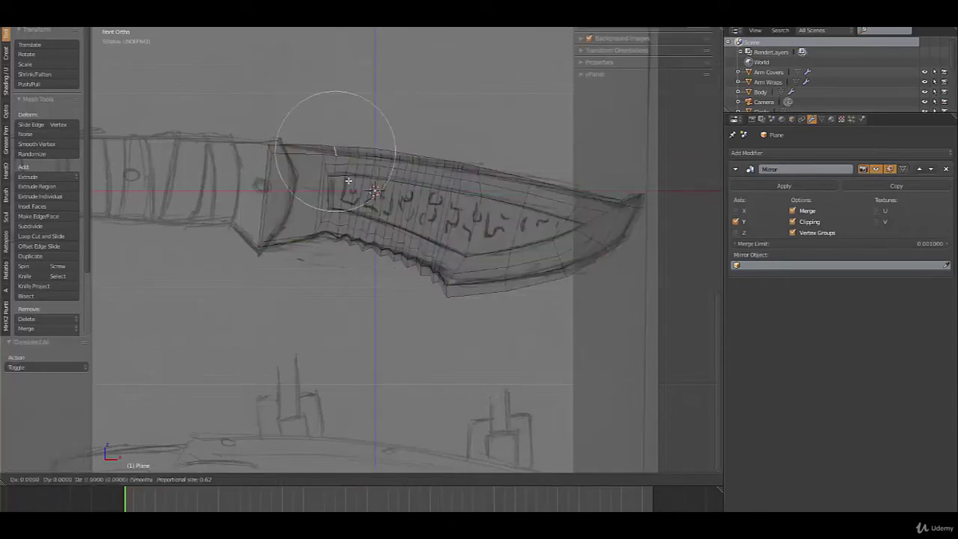
scroll(348, 180, "up", 7)
scroll(348, 180, "up", 3)
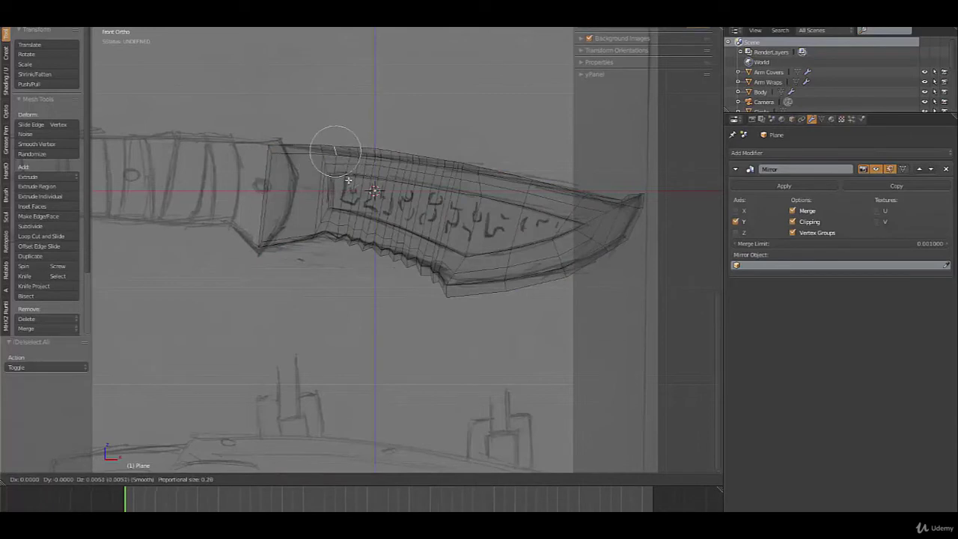
left_click(348, 180)
scroll(348, 179, "down", 2)
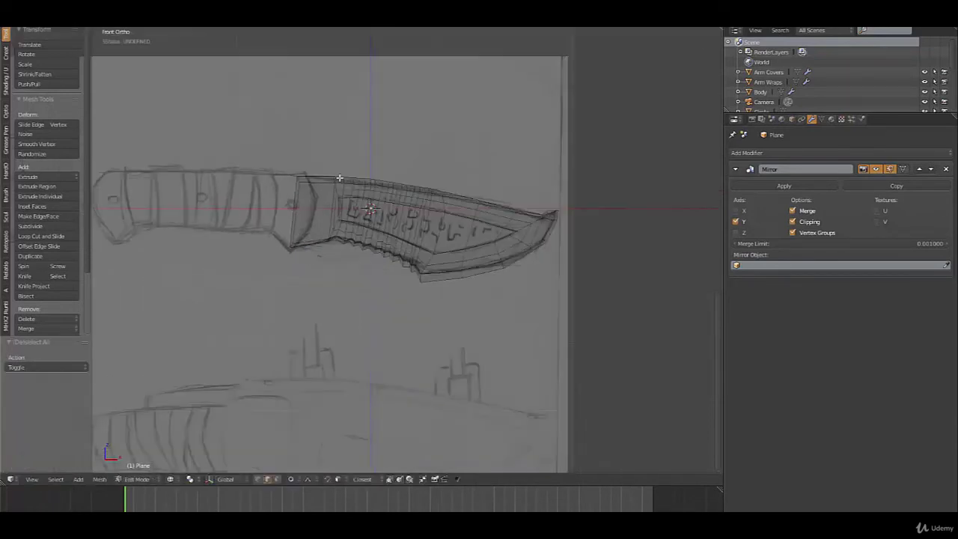
key("Tab")
key("Tab")
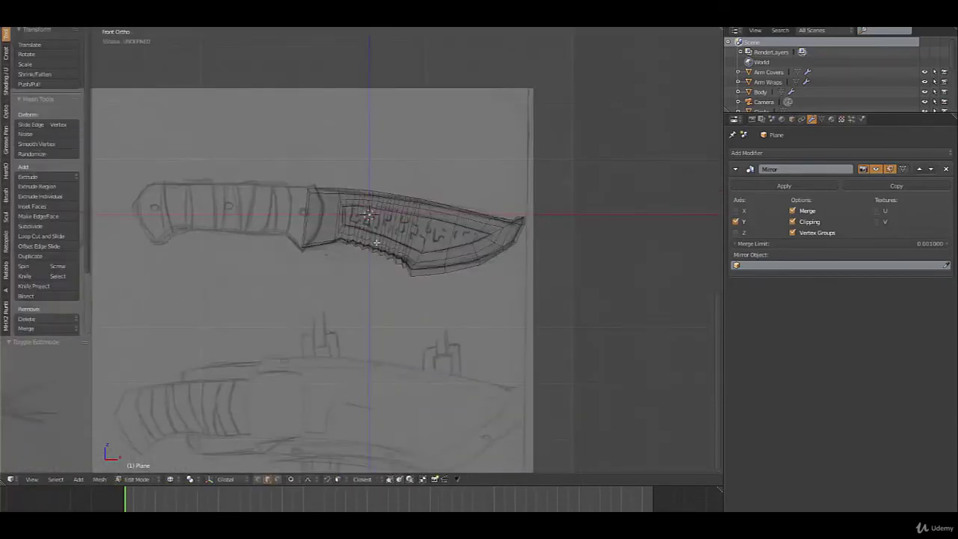
middle_click_drag(339, 235, 397, 227, "shift")
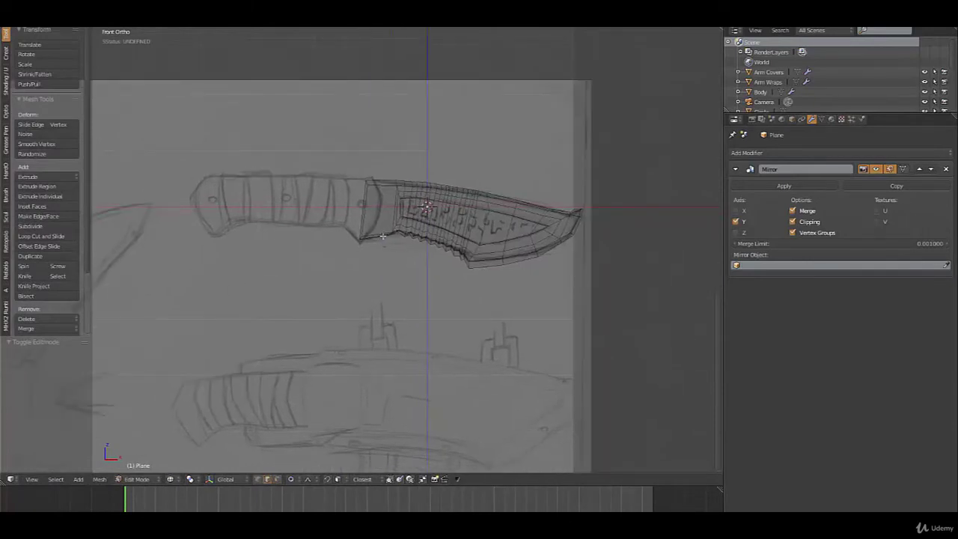
scroll(357, 214, "up", 3)
middle_click_drag(425, 203, 414, 294, "shift")
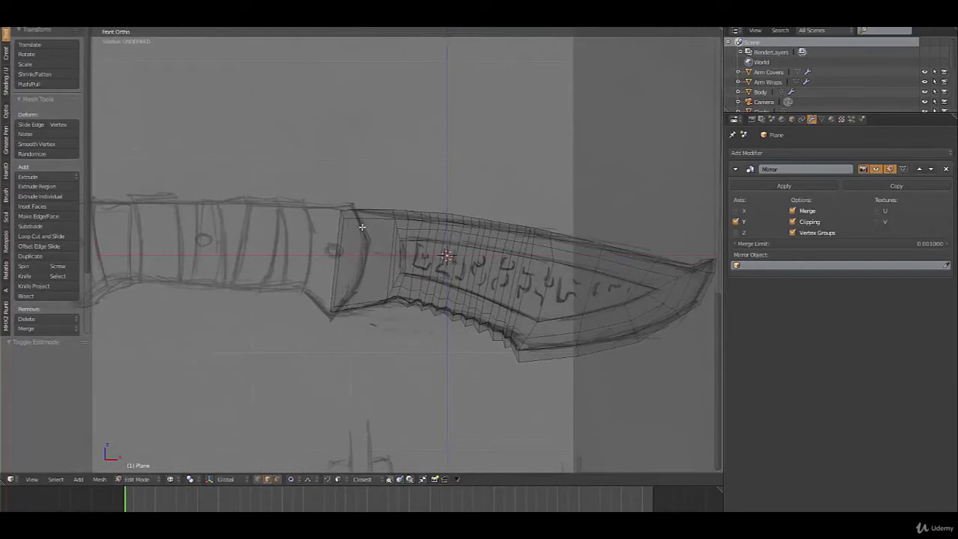
Step: Add one centered loop cut across the blade between its handle end and the recessed panel
key("ctrl+r")
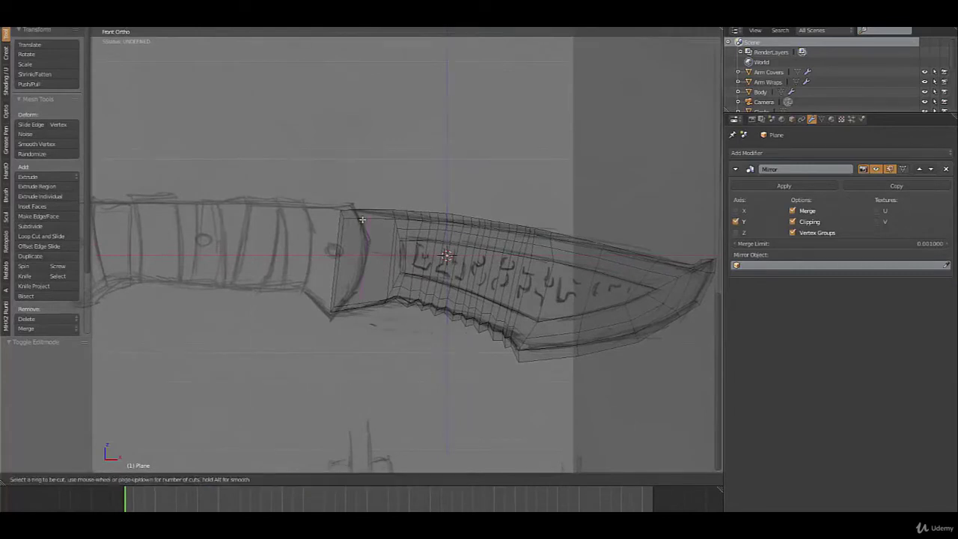
key("n")
left_click(361, 224)
right_click(362, 226)
Step: Duplicate the face strip at the blade's handle end in place and scale the copy to 1.21 as a guard
key("ctrl+Tab")
left_click(363, 223)
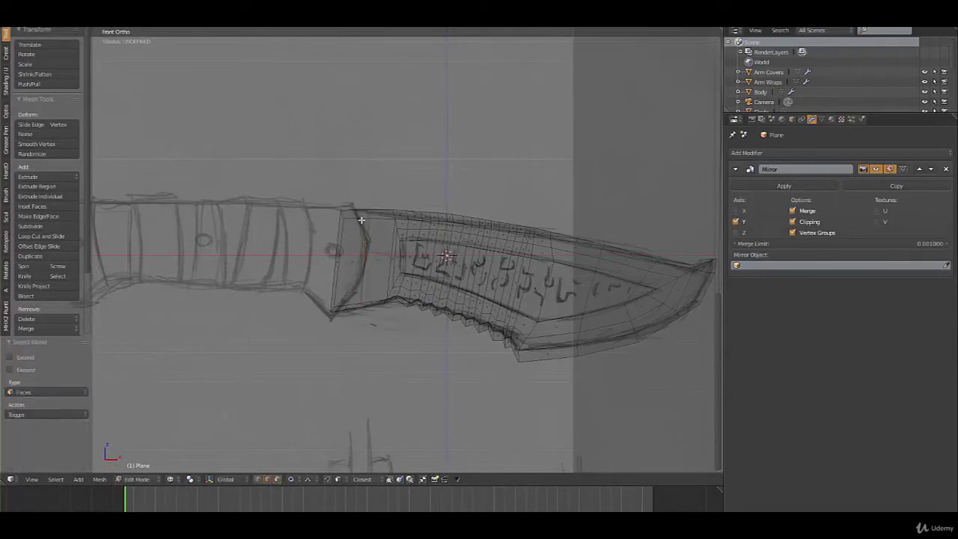
right_click(358, 216)
key("shift+d")
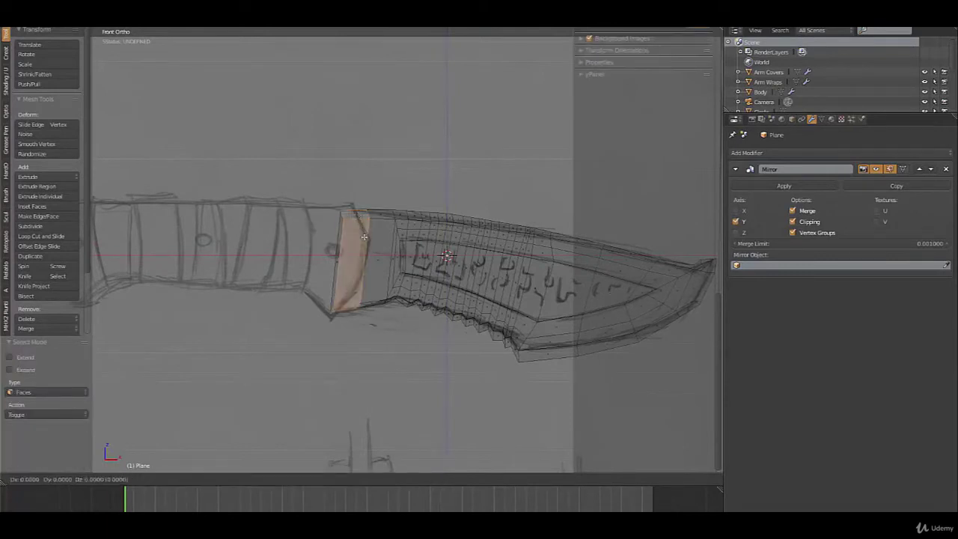
right_click(364, 237)
key("s")
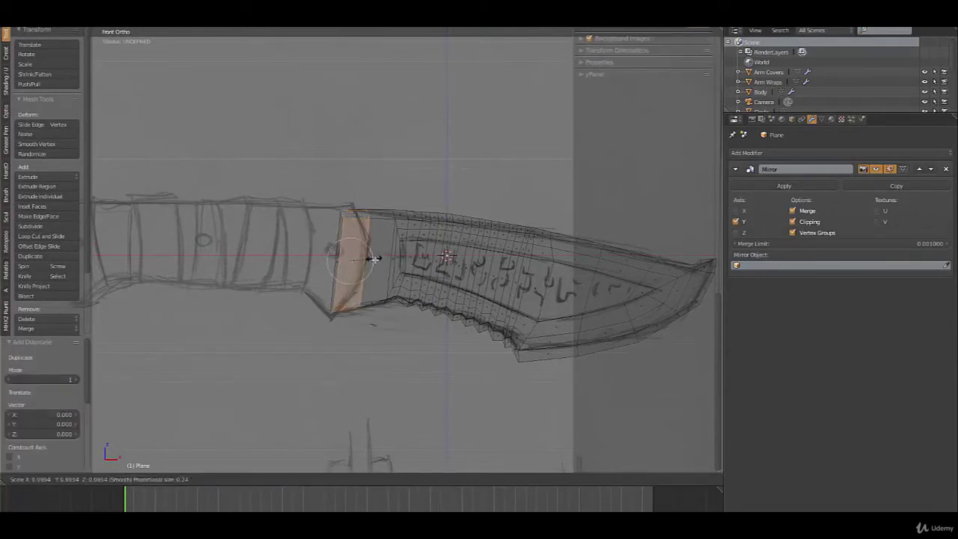
left_click(380, 264)
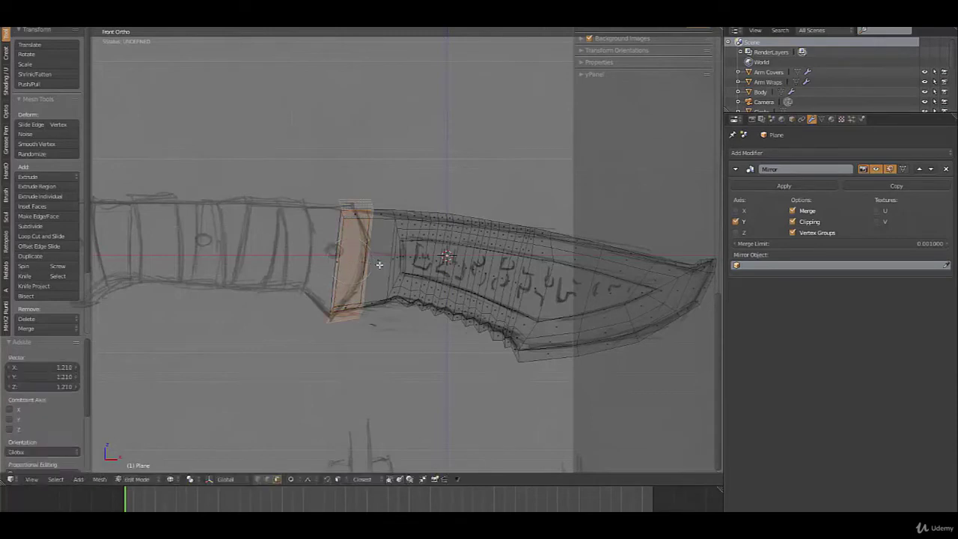
Step: Select the guard copy's side face and move it outward about 0.094 along negative Y with proportional size 0.24
key("ctrl+Tab")
left_click(355, 251)
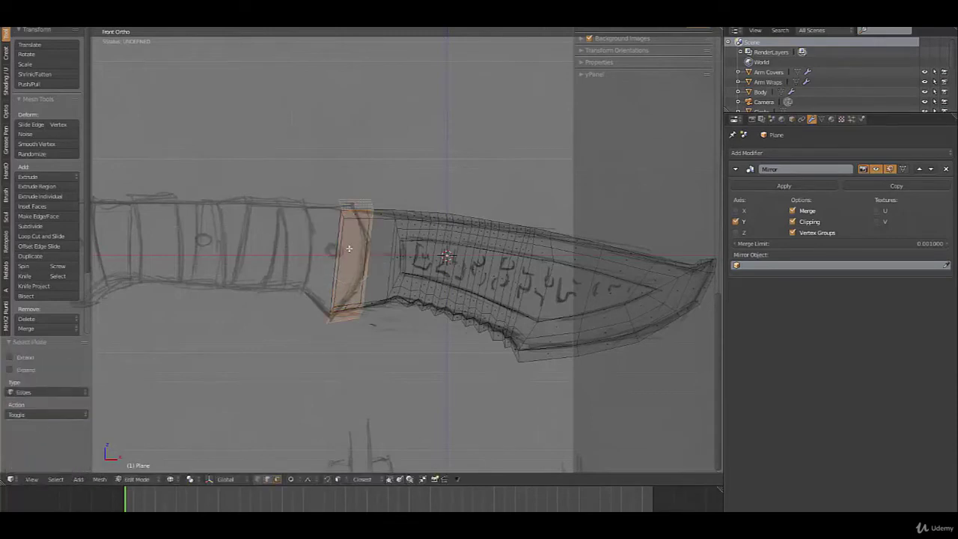
right_click(339, 250)
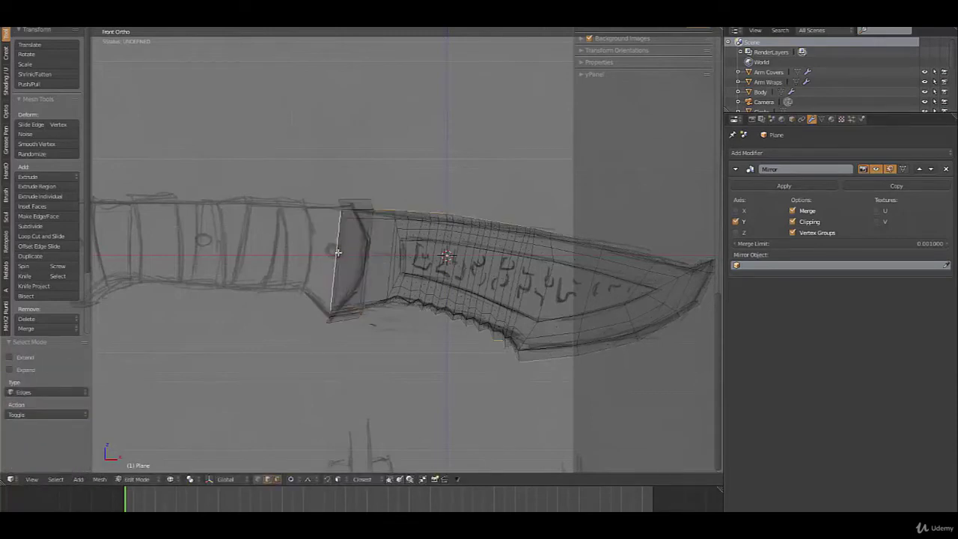
middle_click_drag(364, 271, 398, 311)
key("ctrl+Tab")
left_click(371, 285)
right_click(370, 268)
key("g")
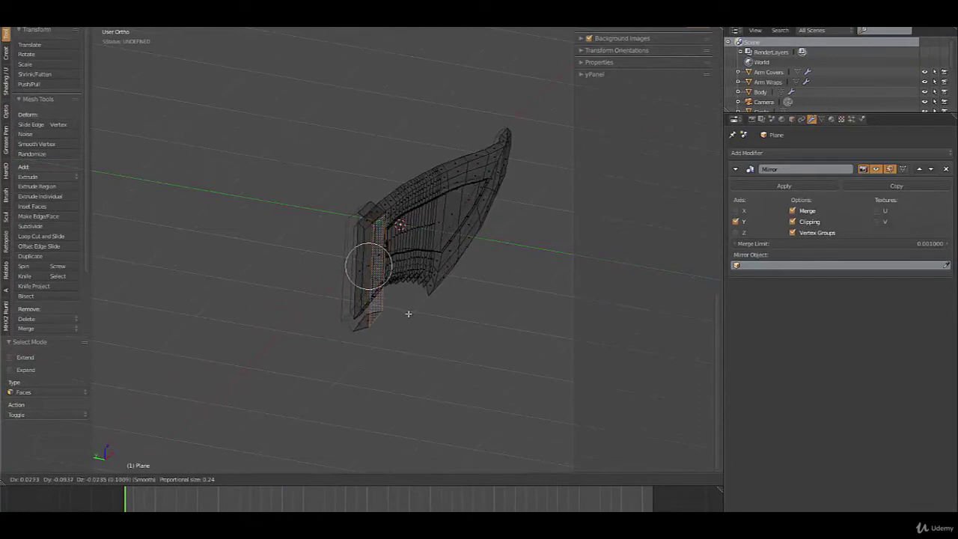
left_click(407, 314)
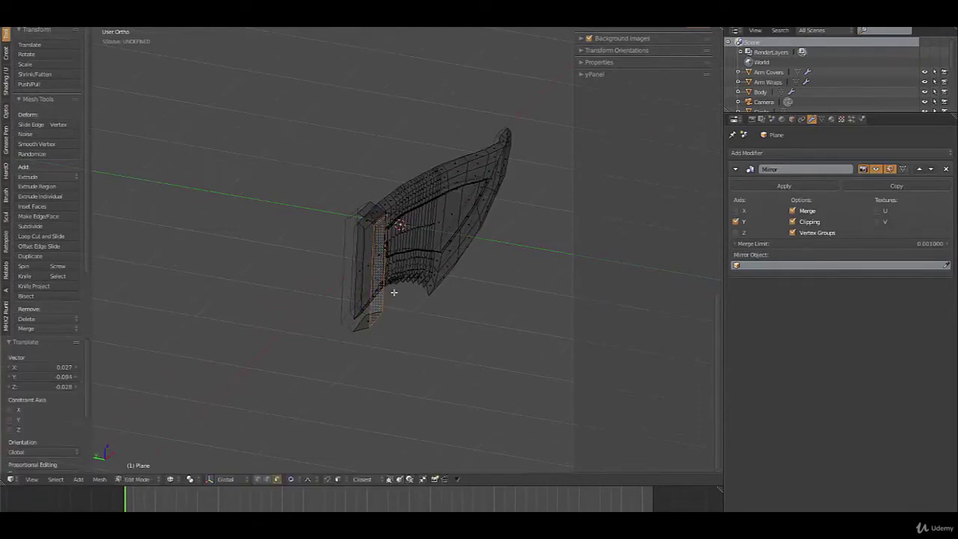
Step: Add one centered loop cut around the guard's side and pull it outward about 0.164 along negative Y to round the profile
middle_click_drag(391, 295, 383, 304)
key("ctrl+r")
left_click(382, 295)
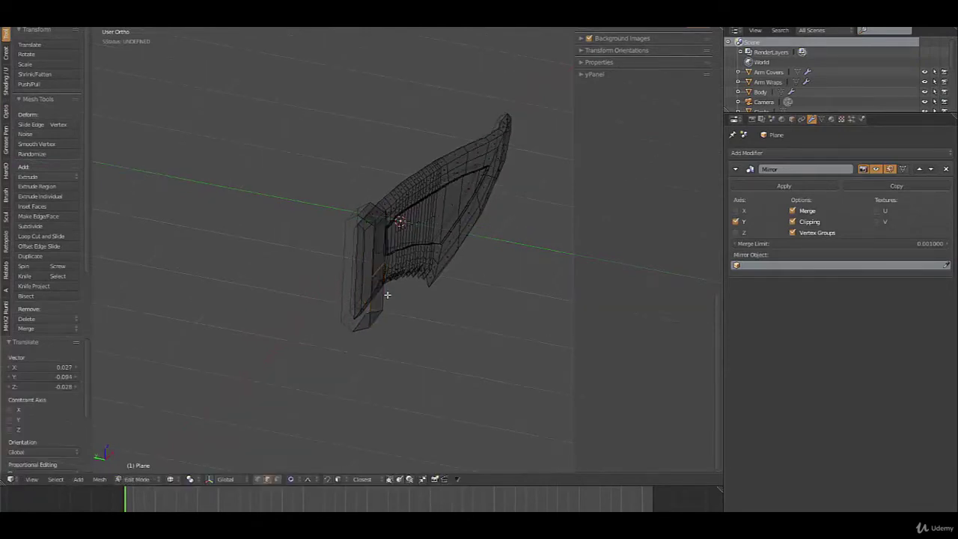
right_click(386, 294)
key("g")
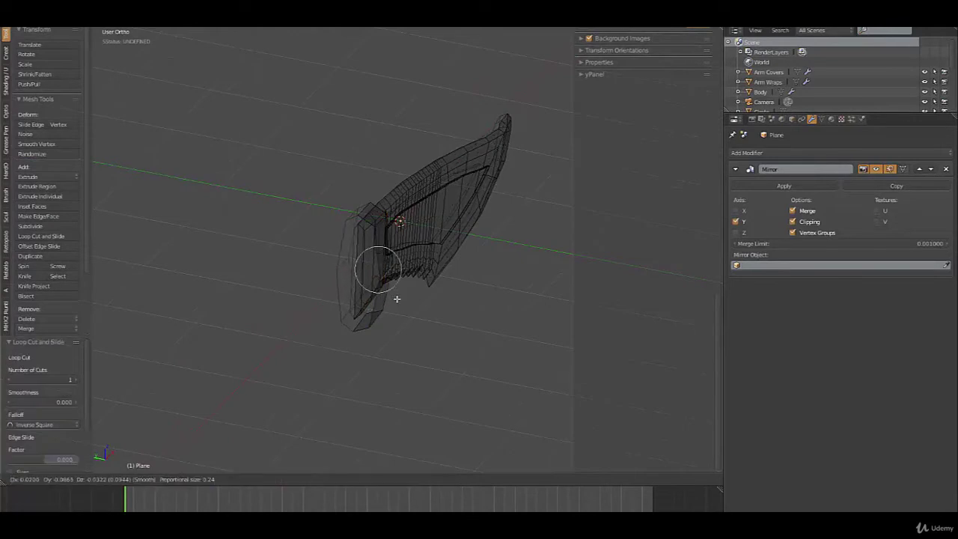
left_click(402, 302)
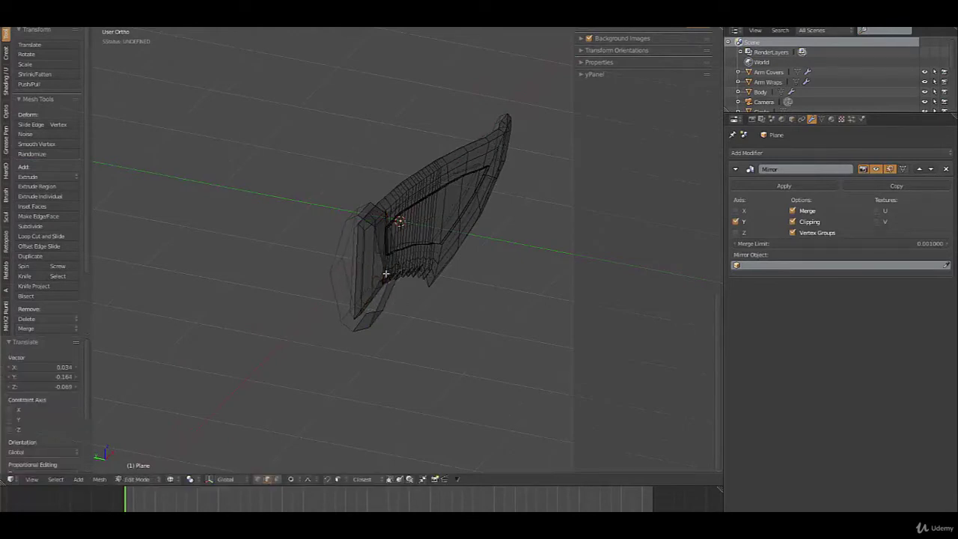
Step: In the front view, flatten the guard's handle-side edges by scaling them to 0 along X
key("KP_3")
key("KP_1")
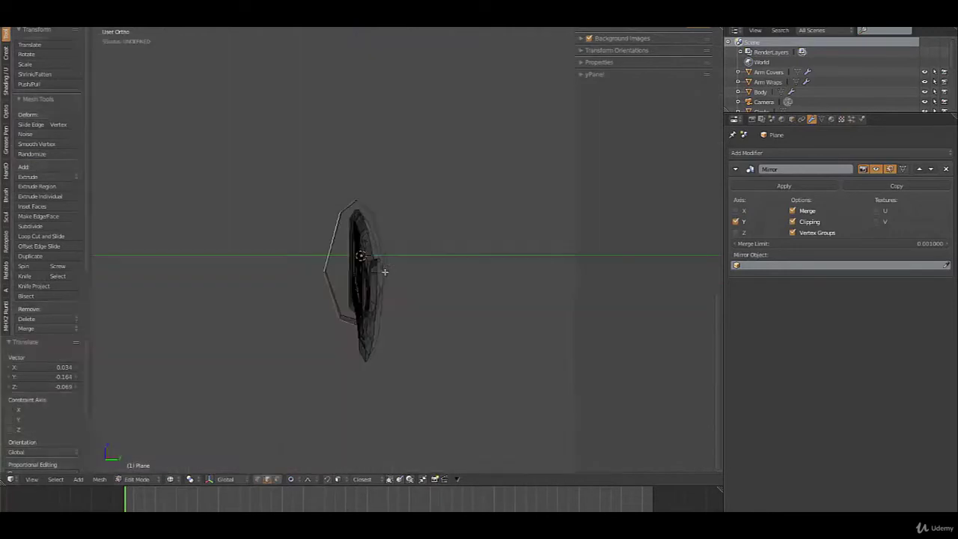
key("s")
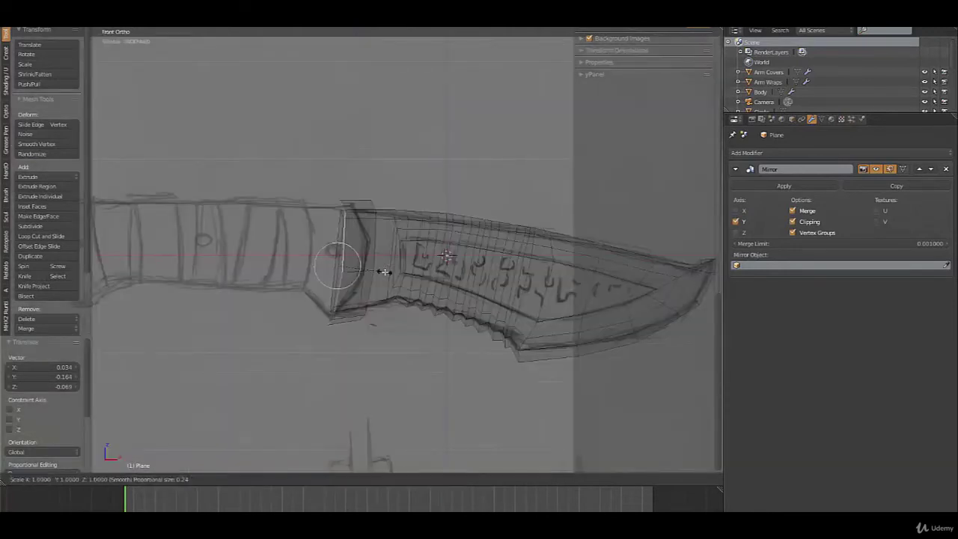
key("x")
key("0")
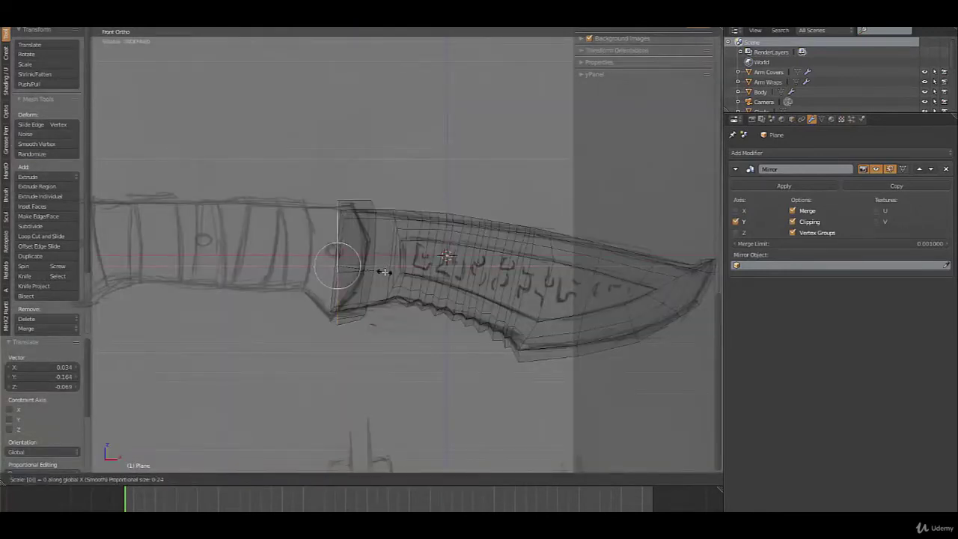
key("Return")
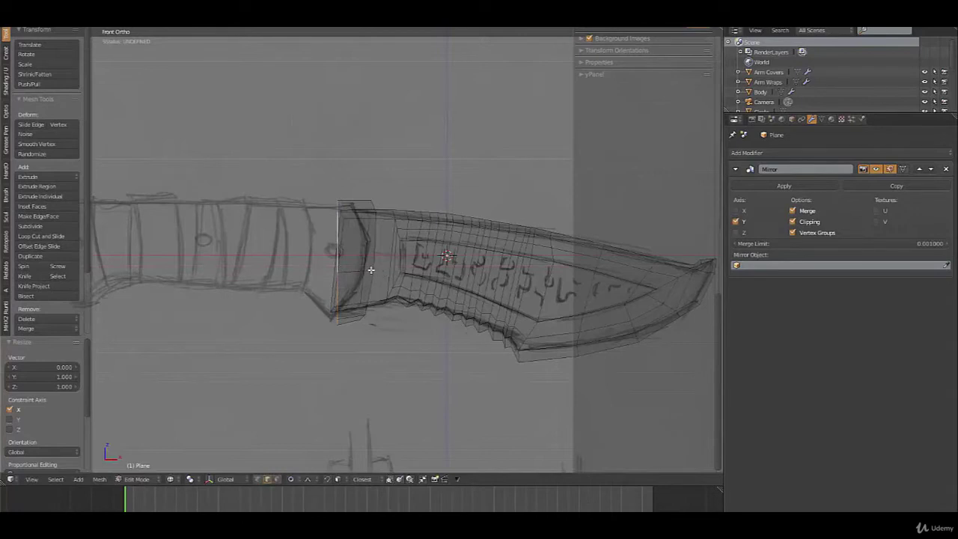
Step: Extrude the guard's handle-side edges about 2.39 along negative X to form the grip, and scale the end to about 0.752
scroll(372, 273, "down", 2)
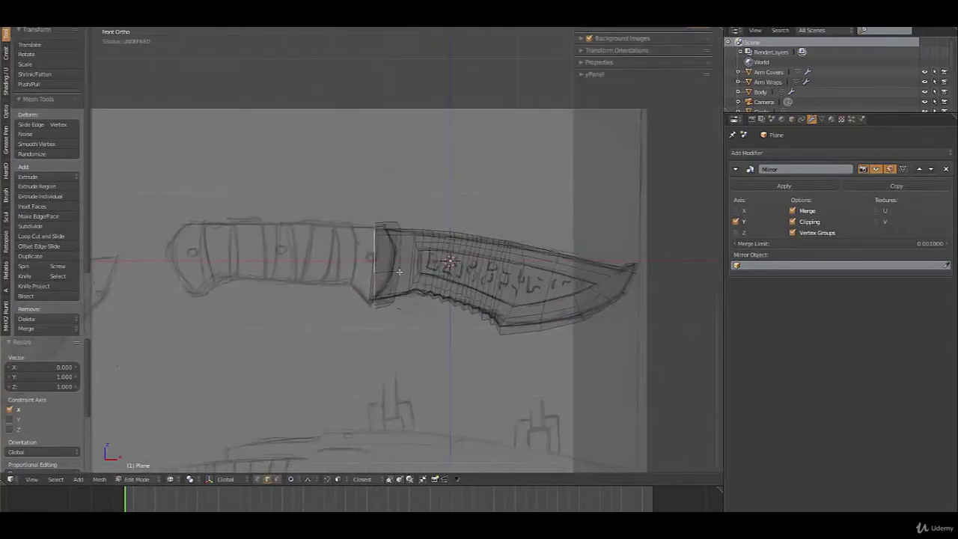
key("e")
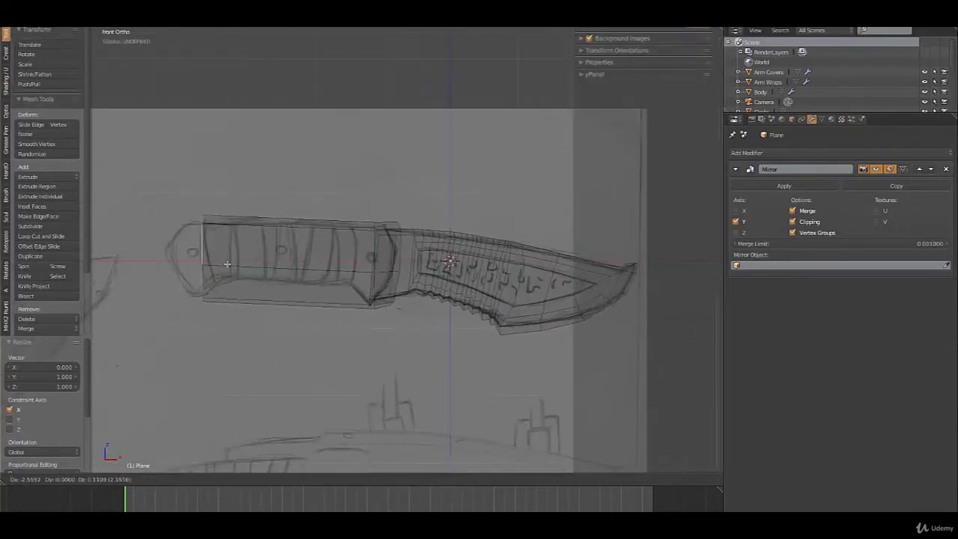
left_click(244, 268)
key("s")
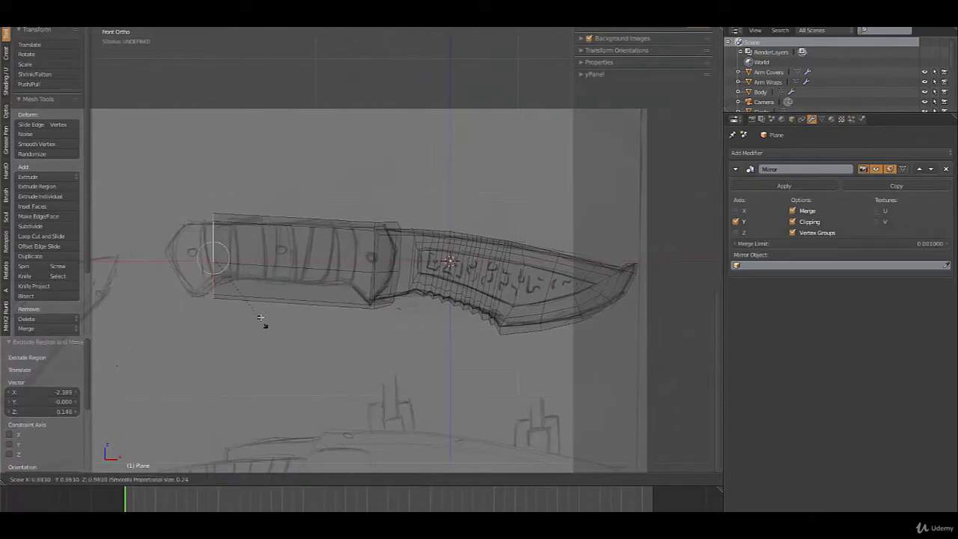
left_click(256, 302)
Step: With a larger proportional size, move the guard's upper blade-side corner edge toward the handle to match the sketch
scroll(336, 307, "up", 3)
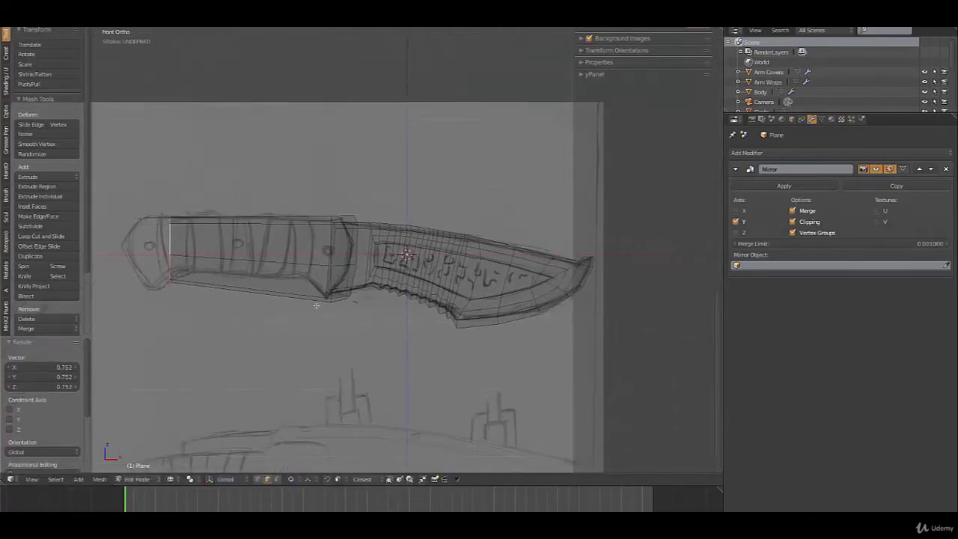
middle_click_drag(330, 338, 362, 334, "shift")
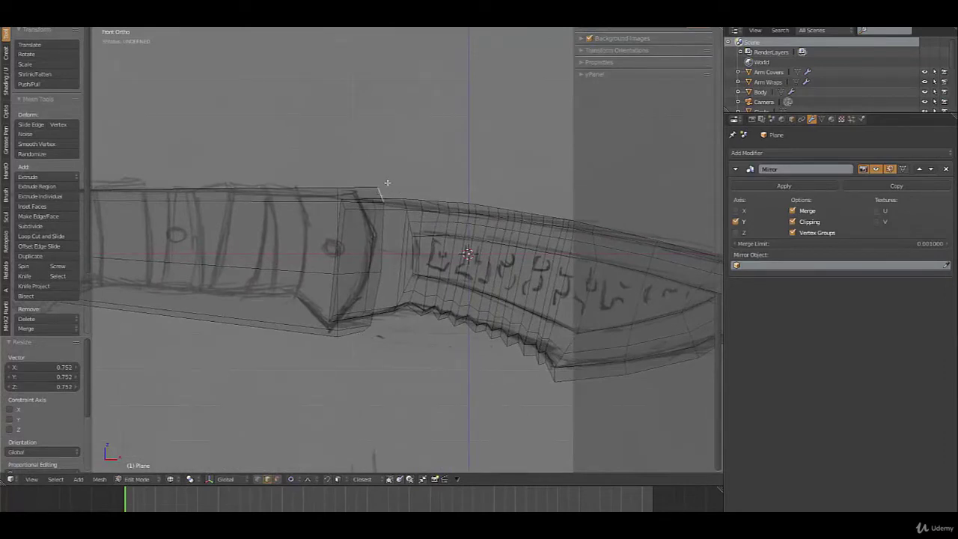
key("g")
scroll(374, 200, "down", 10)
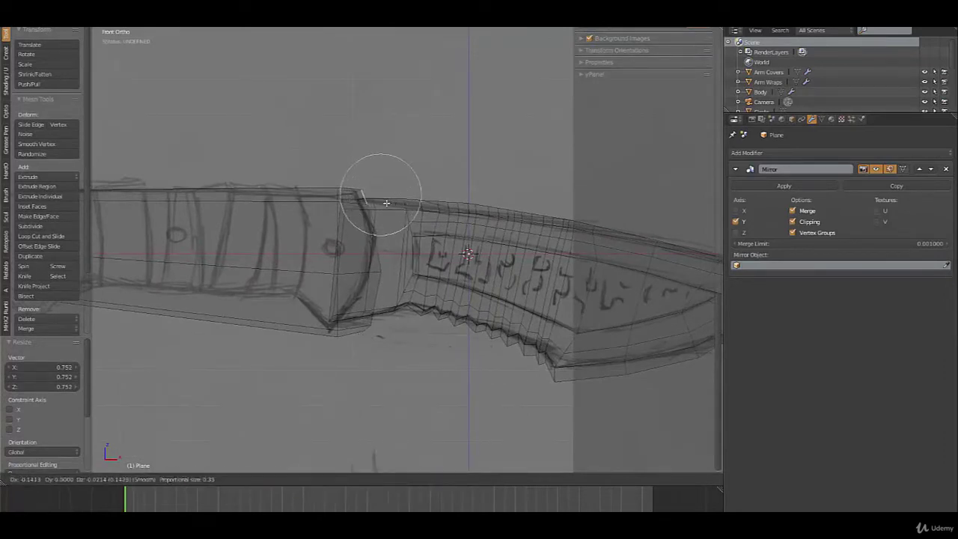
left_click(385, 207)
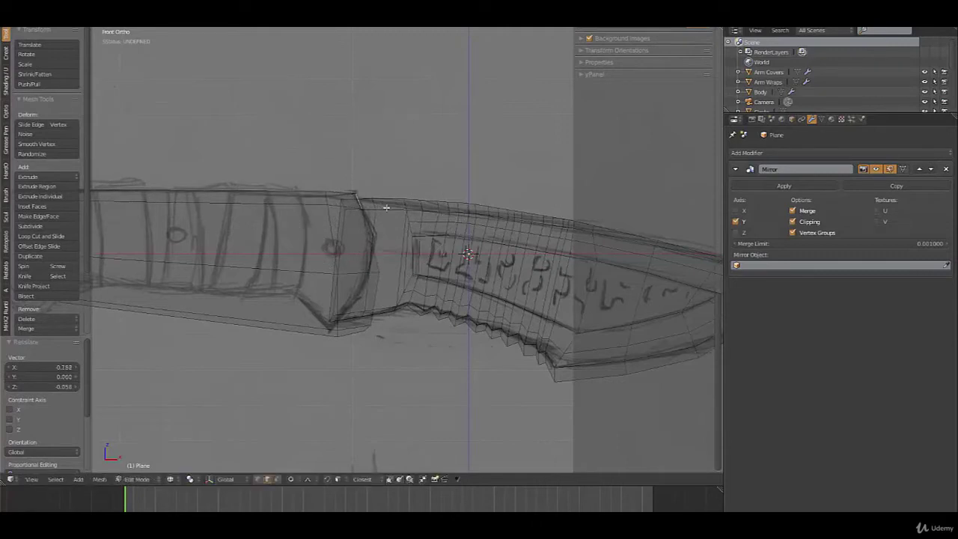
Step: Move the guard's lower blade-side corner edge about 0.291 along negative X with proportional size 0.75
middle_click_drag(381, 316, 392, 275, "shift")
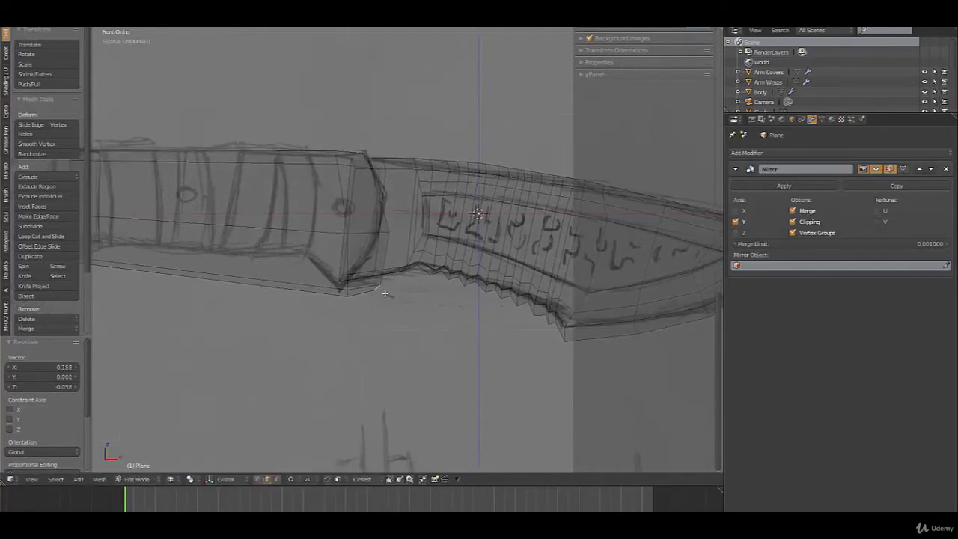
key("g")
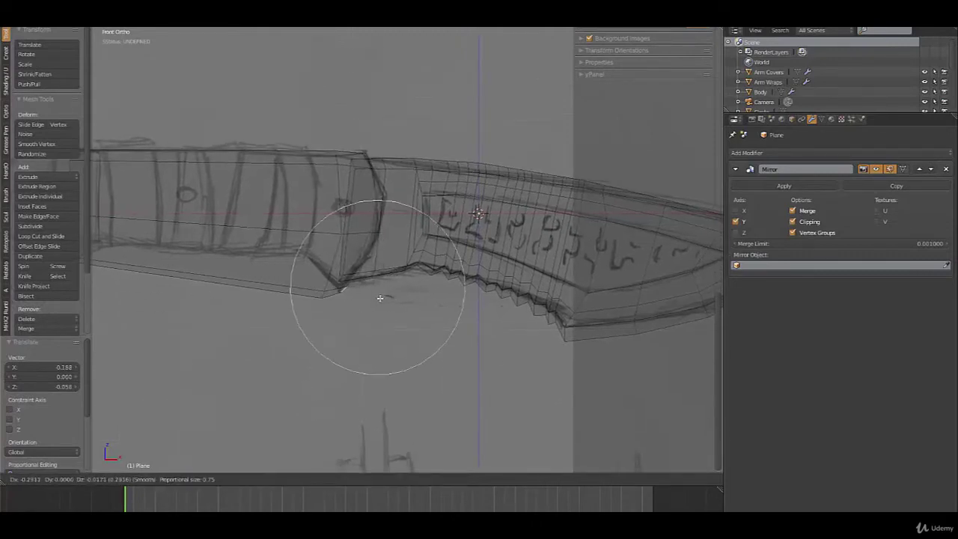
left_click(380, 298)
Step: Raise the lower edge where the grip meets the guard about 0.351 along Z, with proportional size 0.35, to fit the sketch
key("ctrl+Tab")
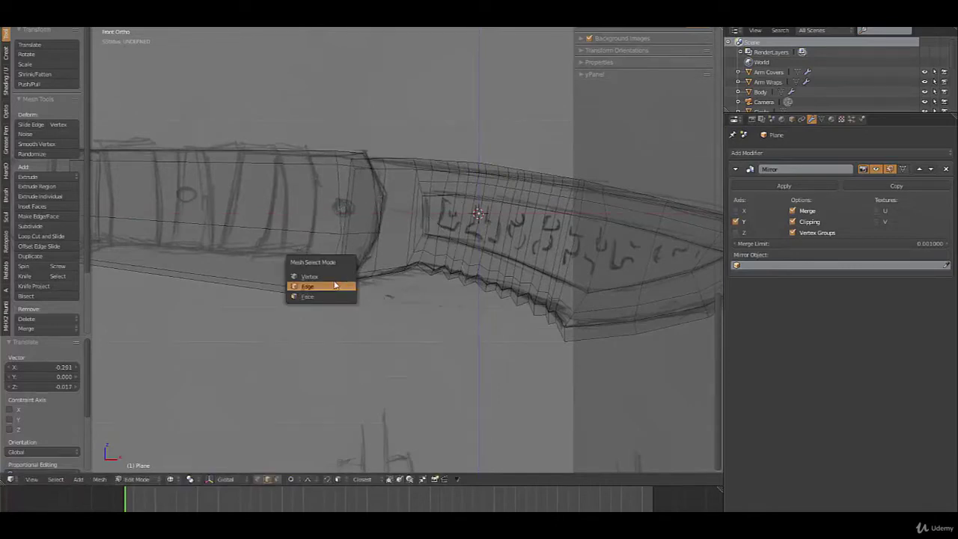
left_click(334, 287)
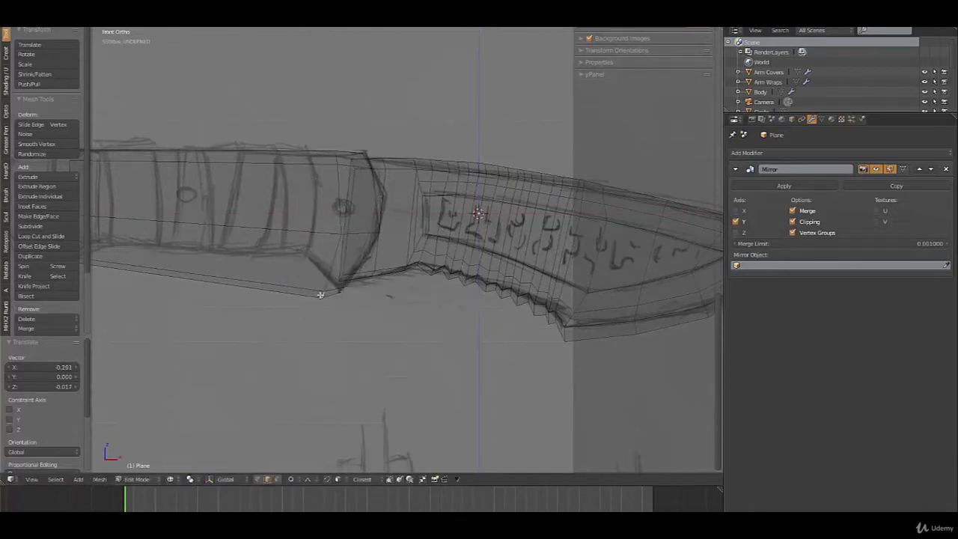
key("g")
scroll(327, 312, "up", 5)
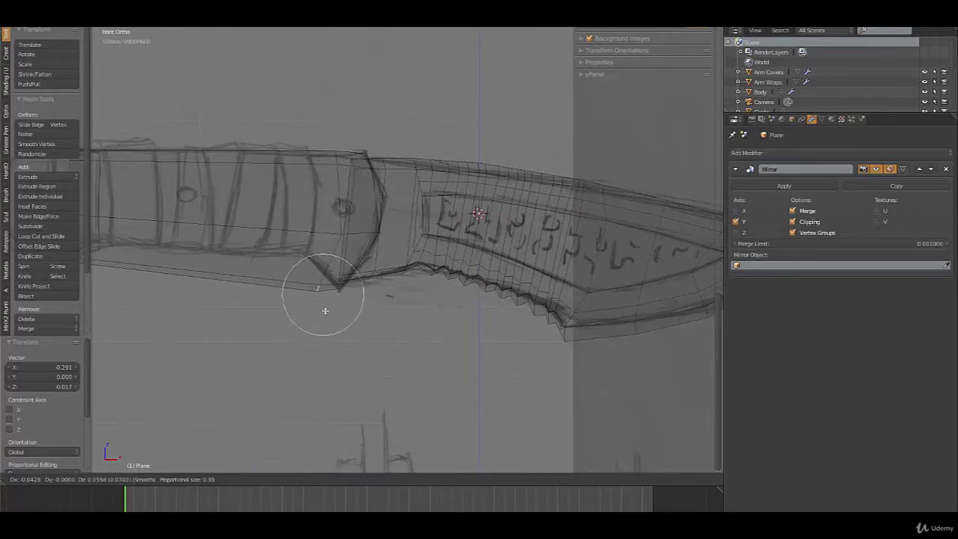
left_click(314, 278)
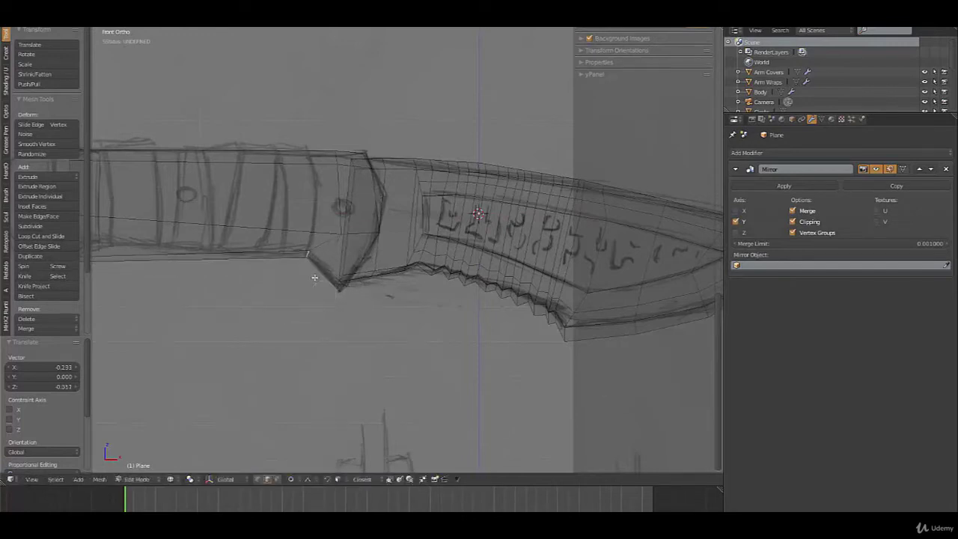
Step: Inspect the guard and grip in solid shading from several angles and in Object Mode
scroll(353, 260, "down", 3)
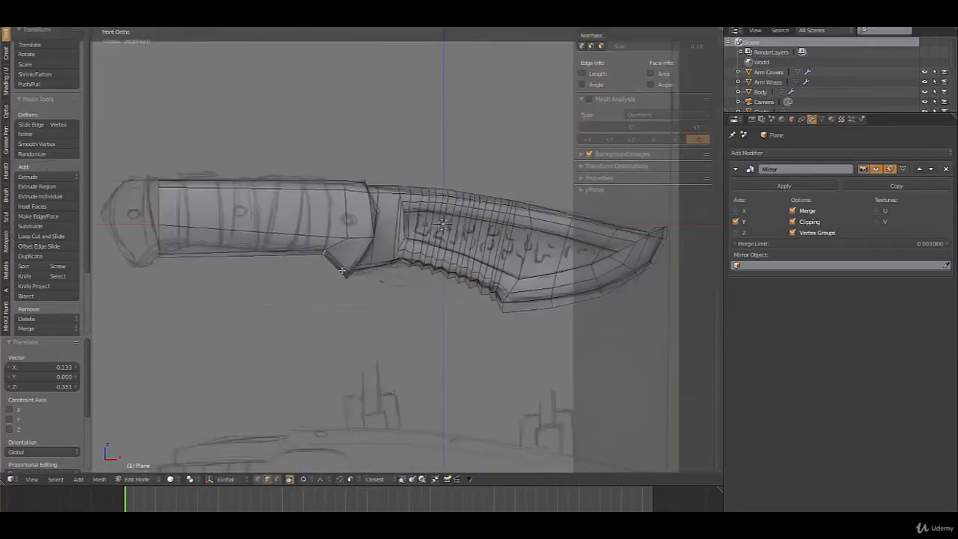
mouse_move(353, 262)
middle_mouse_down()
mouse_move(300, 269)
mouse_move(357, 273)
middle_mouse_up()
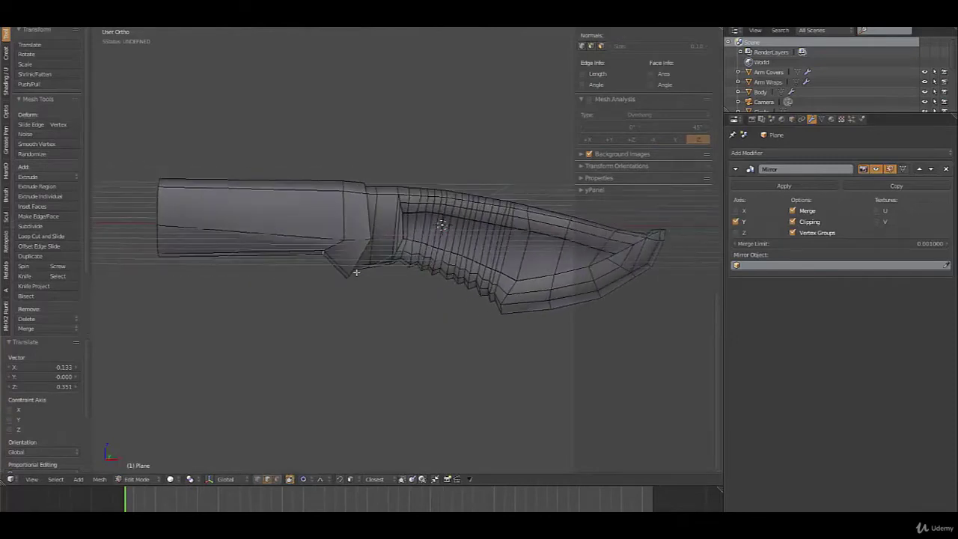
key("KP_3")
key("KP_1")
key("Tab")
scroll(356, 276, "up", 2)
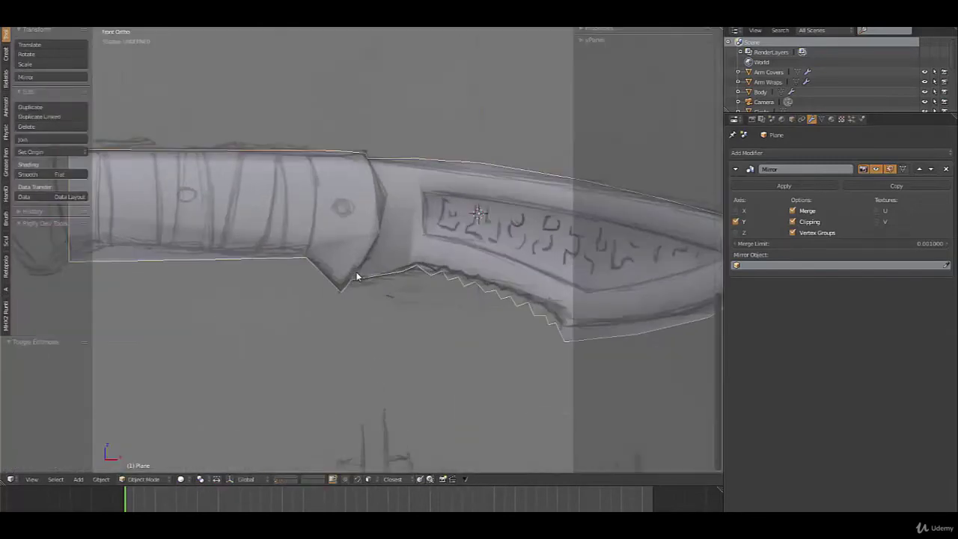
key("Tab")
Step: Add three evenly spaced loop cuts across the grip and select the lower segment of the cut nearest the pommel
middle_click_drag(215, 268, 373, 269, "shift")
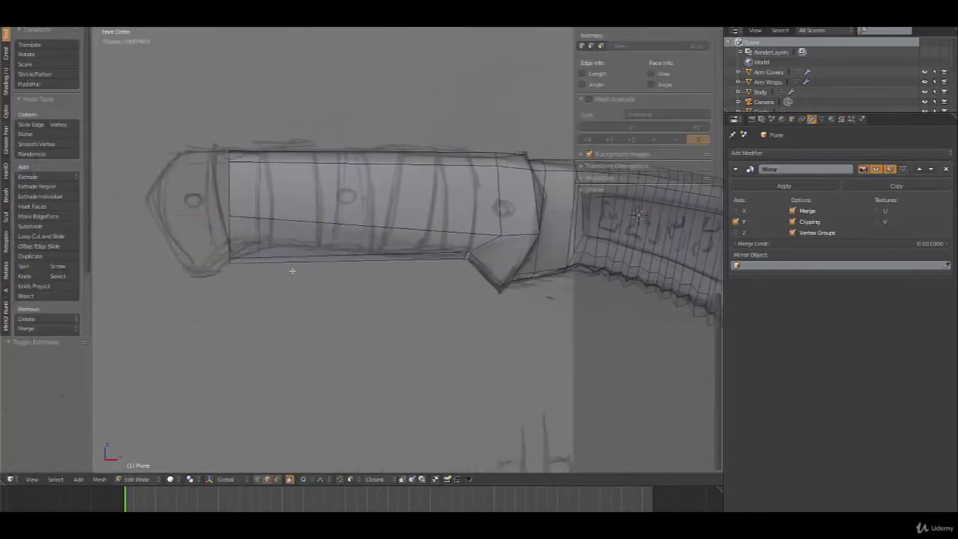
right_click(228, 260)
right_click(229, 263)
key("ctrl+r")
scroll(317, 261, "up", 2)
left_click(317, 261)
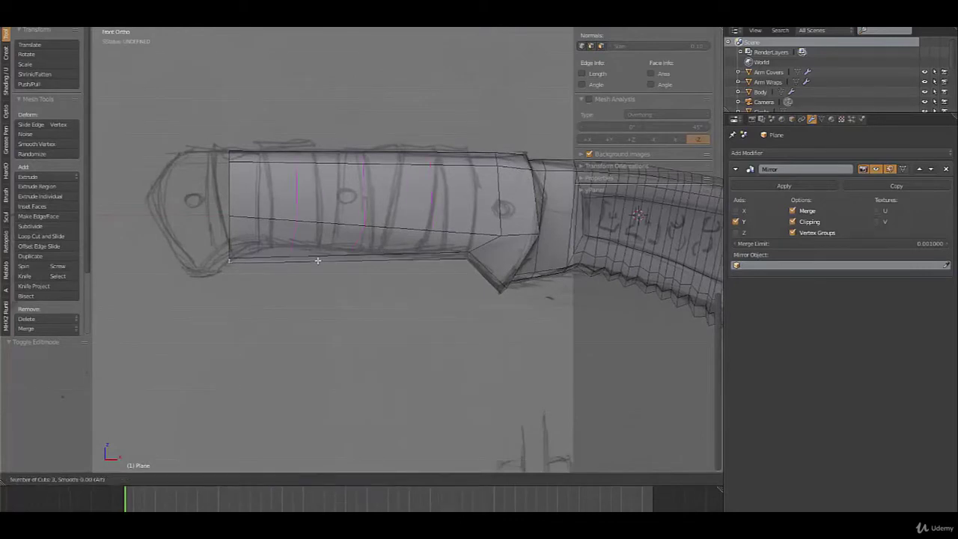
right_click(317, 260)
right_click(289, 259)
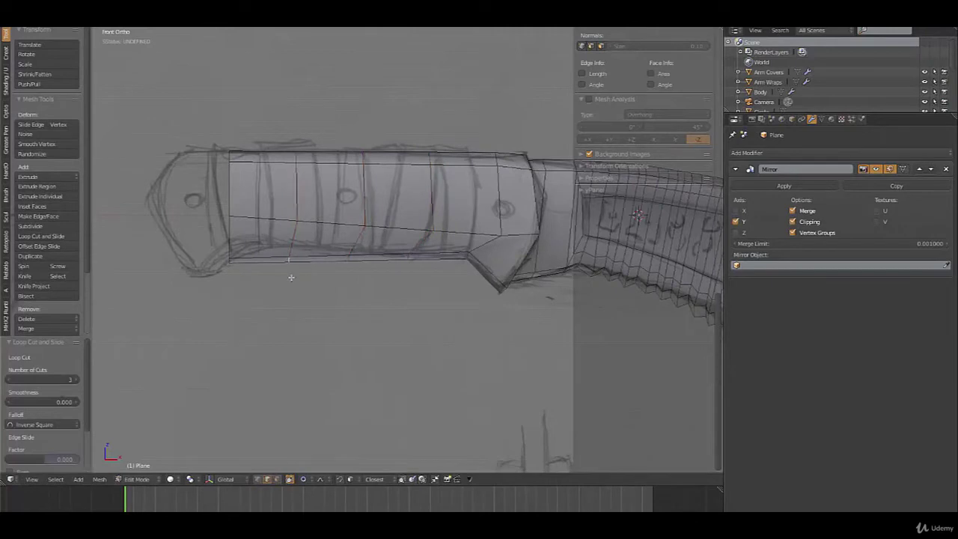
Step: Raise the lower edges of the grip's three loop cuts about 0.081, 0.047 and 0.017 along Z, from pommel to guard, following the sketch
key("g")
left_click(286, 287)
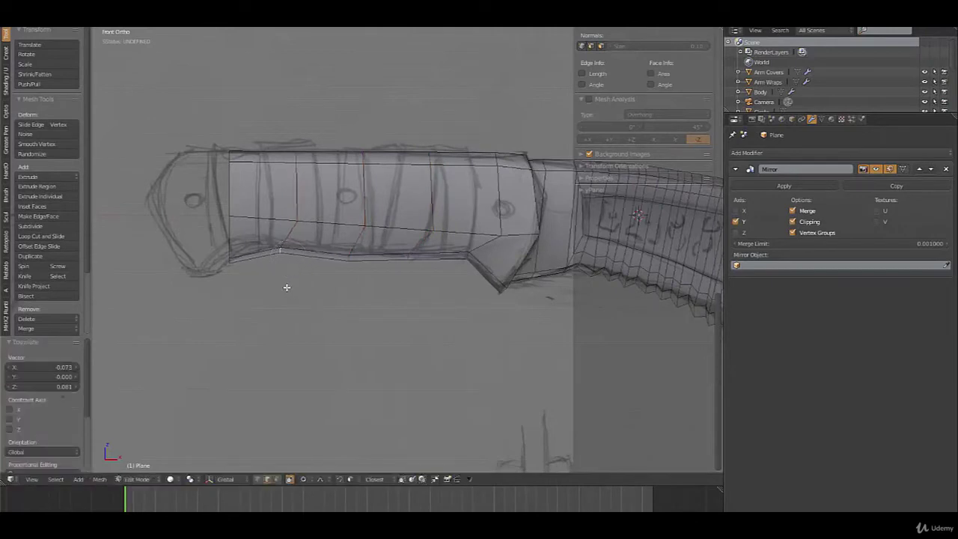
right_click(348, 257)
key("g")
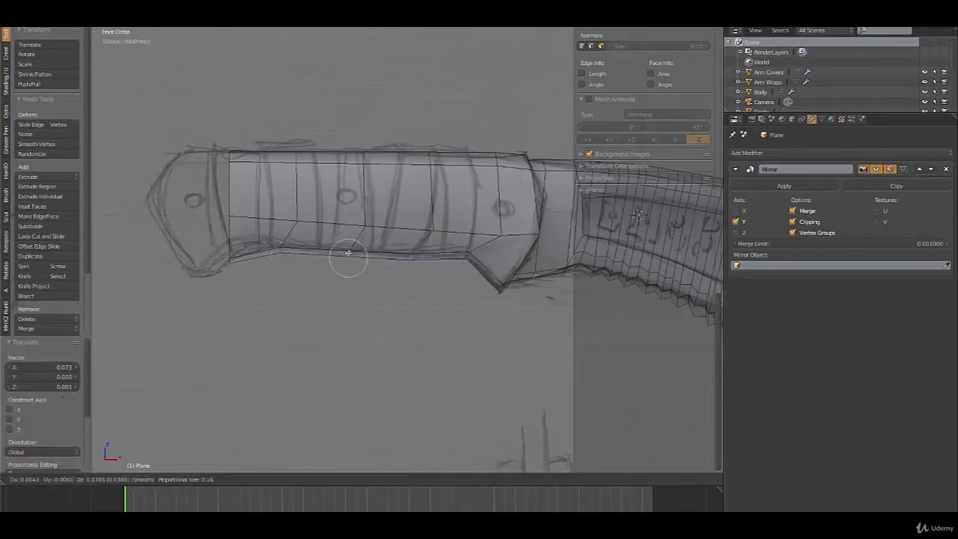
left_click(348, 252)
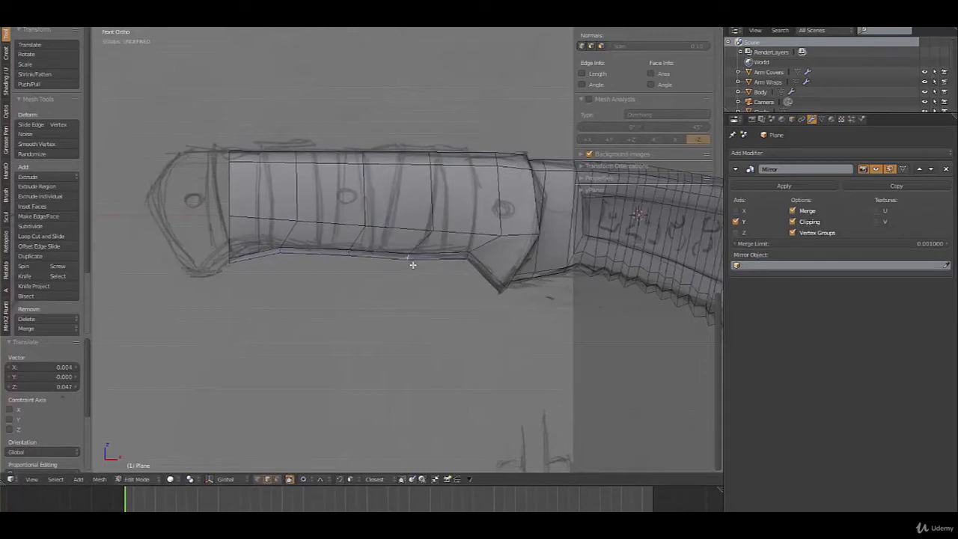
key("g")
left_click(407, 261)
Step: Extrude the grip's pommel-end edge loop about 0.295 along negative X and 0.043 down, and rotate it about 16.4° with its upper end leaning outward
right_click(234, 196, "alt")
key("e")
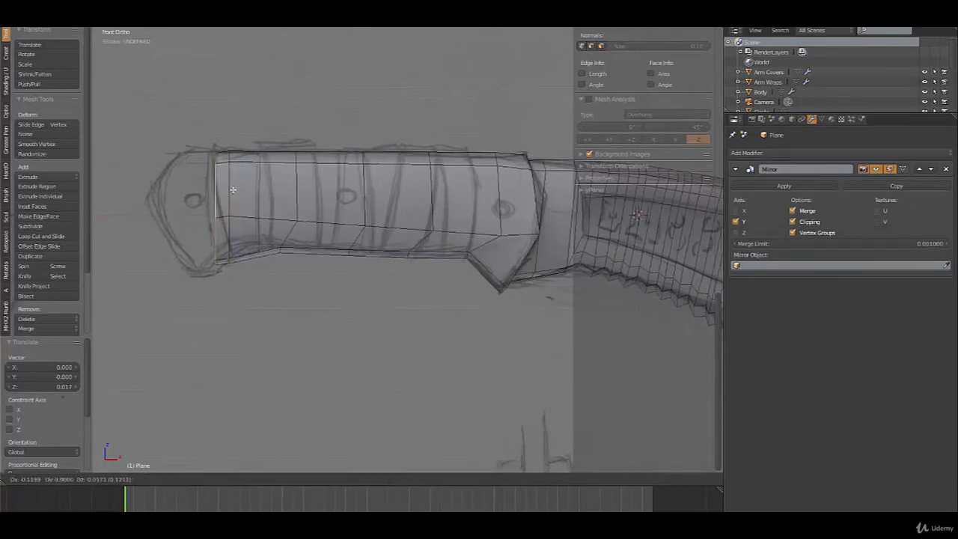
left_click(213, 193)
key("r")
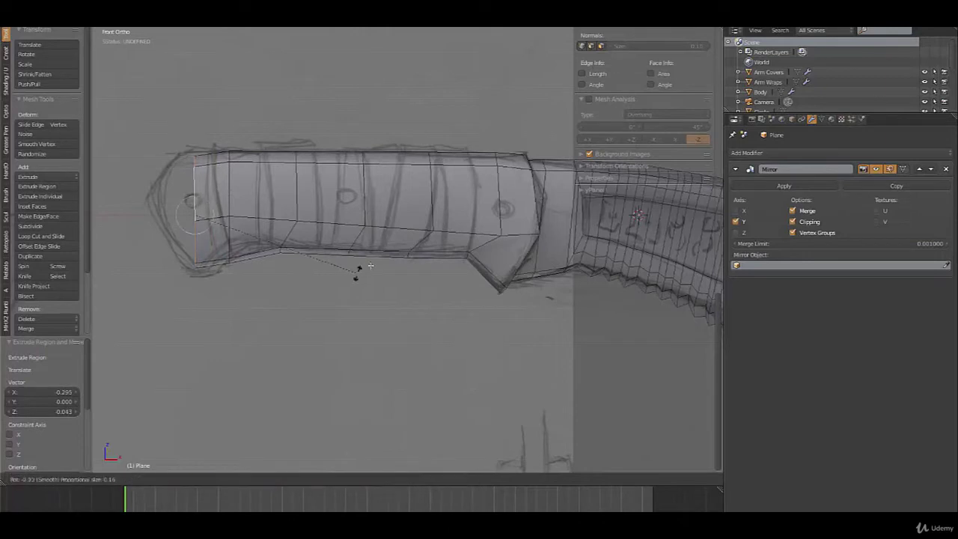
left_click(400, 230)
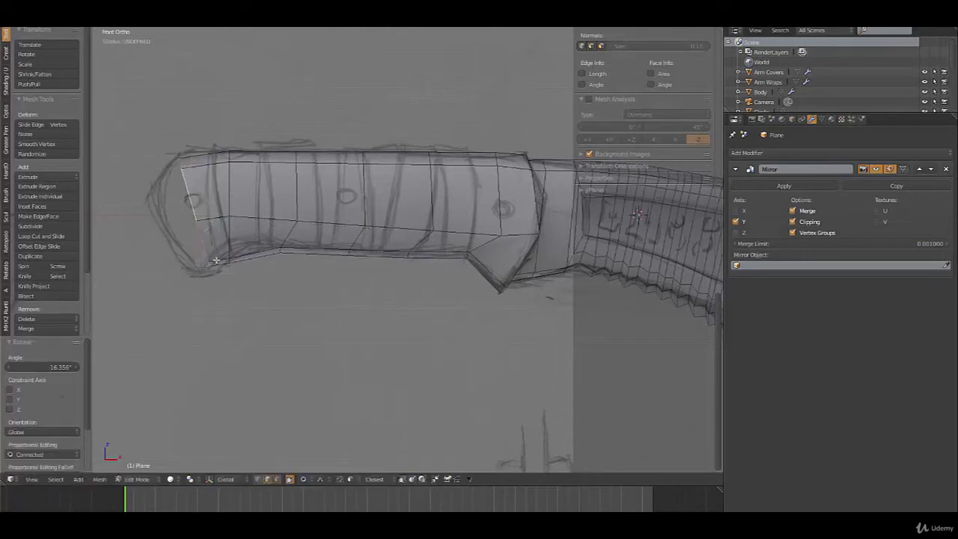
Step: Move the extruded pommel end's lower corner edge about 0.071 toward the blade and 0.071 down, and raise its upper corner edge about 0.054
scroll(299, 236, "up", 2)
right_click(195, 240)
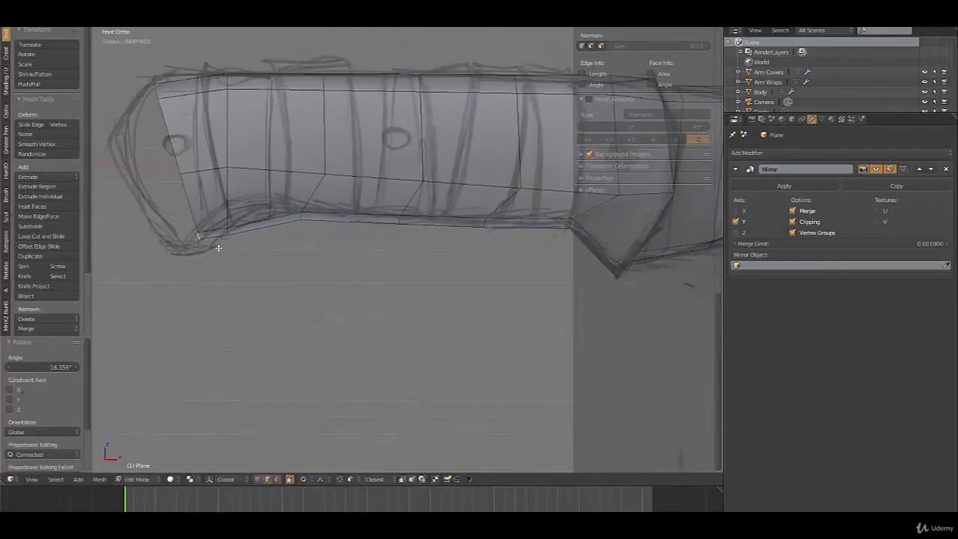
key("g")
left_click(230, 260)
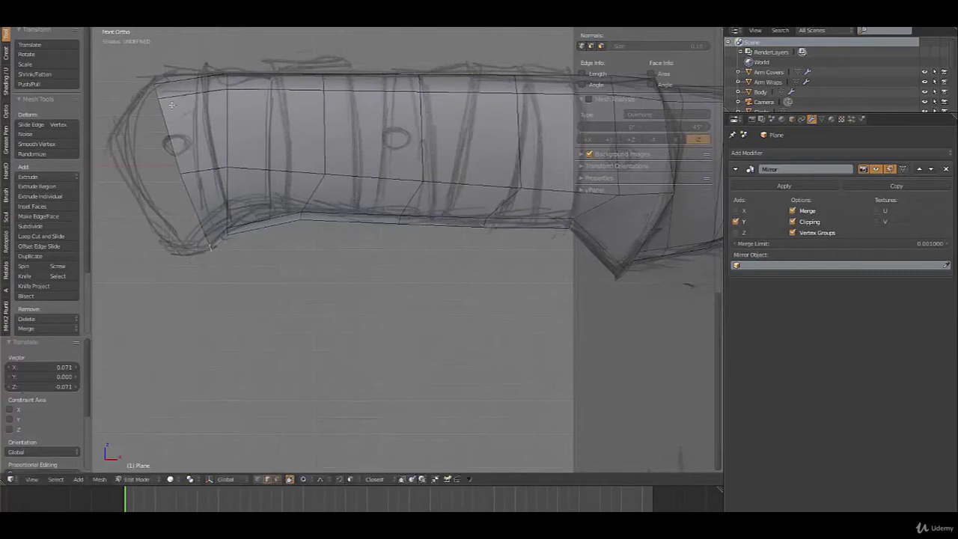
key("g")
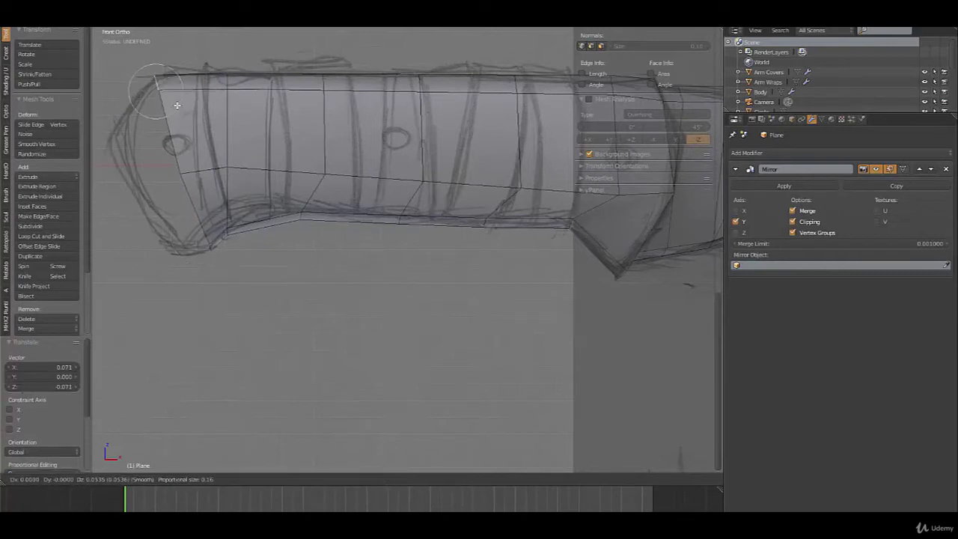
left_click(177, 107)
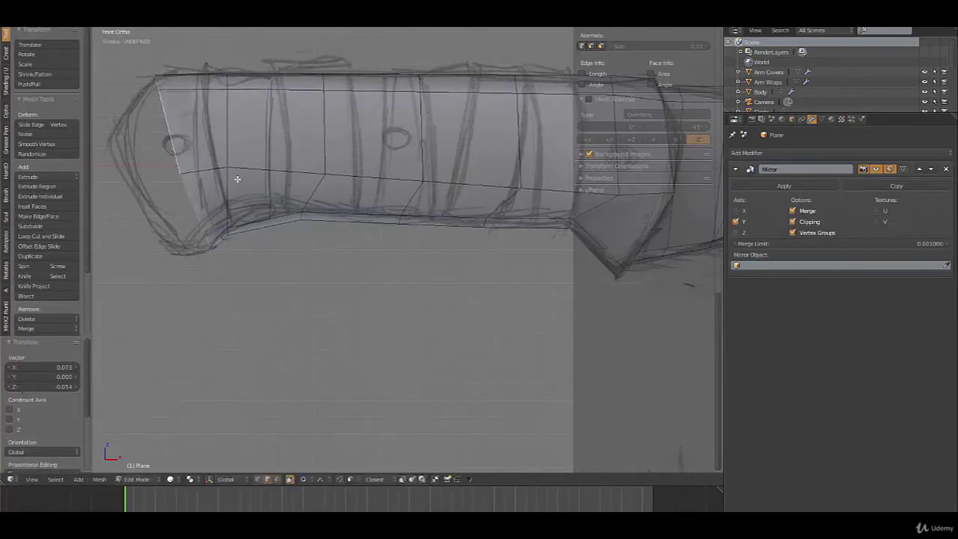
Step: Extrude the handle's side and top end edges about 0.24 past the pommel, and lower the new top edge about 0.32 onto the sketched outline
key("g")
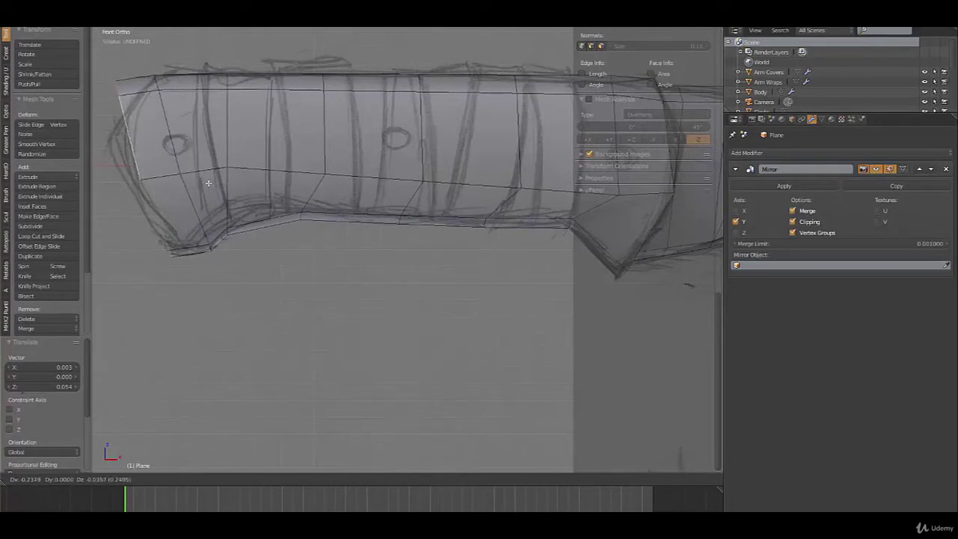
left_click(209, 183)
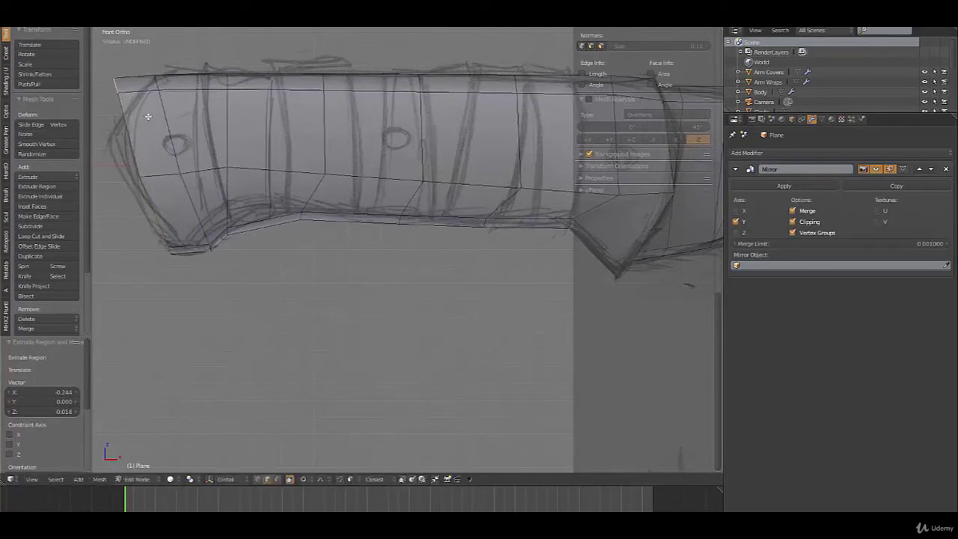
key("g")
left_click(149, 170)
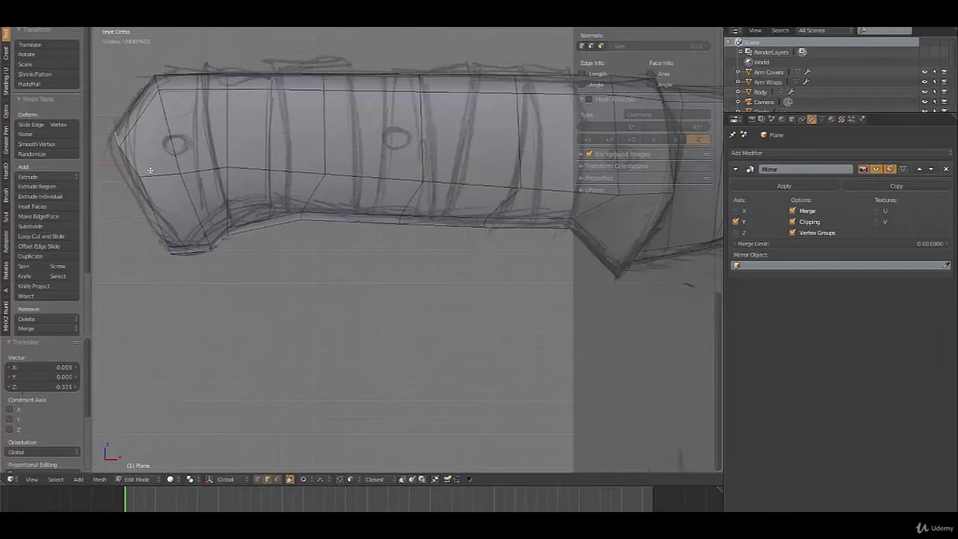
Step: Switch to vertex selection and align the pommel's end-rim vertices with the sketched outline
key("ctrl+Tab")
left_click(143, 150)
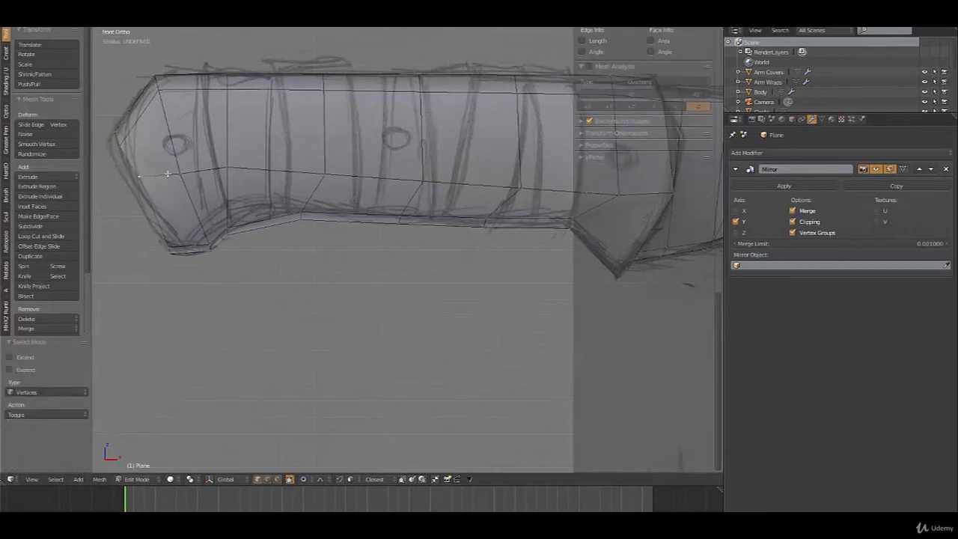
key("g")
left_click(174, 197)
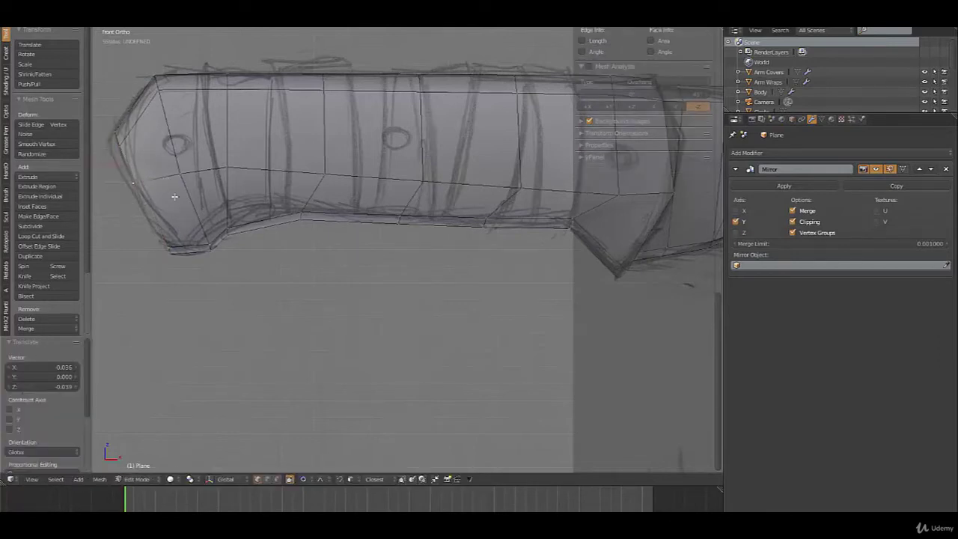
key("g")
left_click(171, 245)
Step: Extrude the mid-height rim vertex of the pommel opening across to the mirror centre line
mouse_move(161, 233)
middle_mouse_down()
mouse_move(203, 156)
mouse_move(227, 154)
middle_mouse_up()
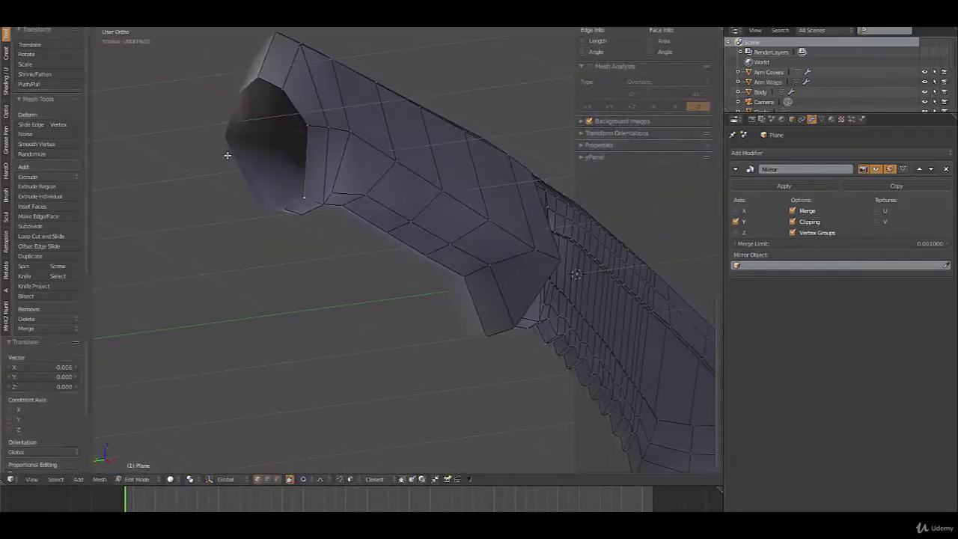
right_click(307, 126)
key("g")
left_click(258, 143)
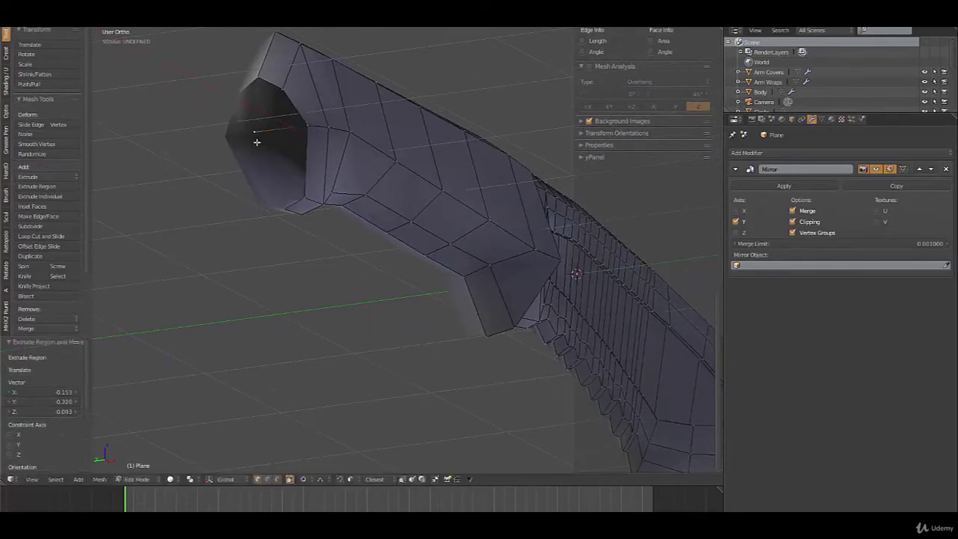
Step: Fill the upper and lower halves of the pommel opening with faces and check the closed end in Object Mode
right_click(289, 91, "shift")
right_click(304, 123, "shift")
key("f")
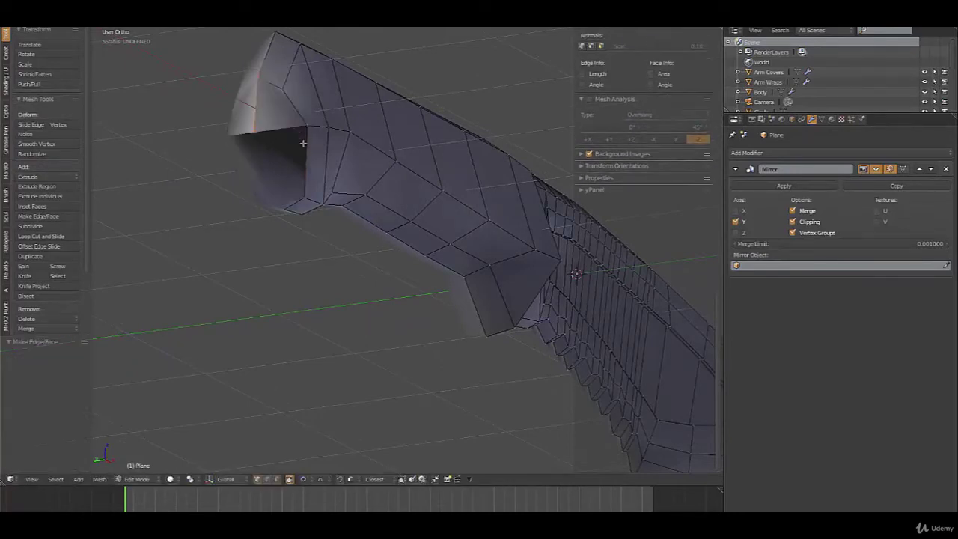
right_click(305, 200, "shift")
key("f")
scroll(319, 175, "down", 3)
key("a")
middle_click_drag(319, 175, 242, 230)
key("Tab")
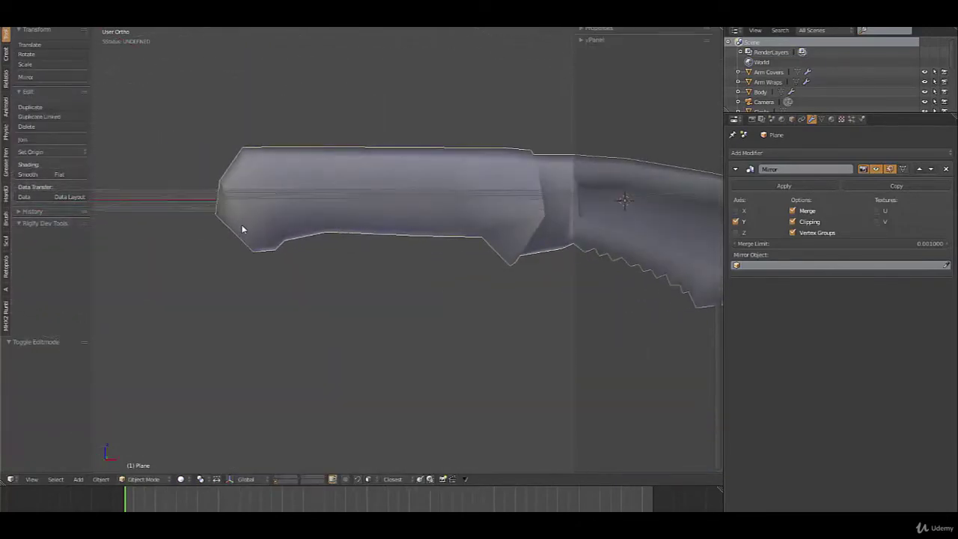
Step: In the front wireframe view, move the pommel cap's protruding centre vertex inward and fit it to the sketched outline
key("Tab")
key("KP_3")
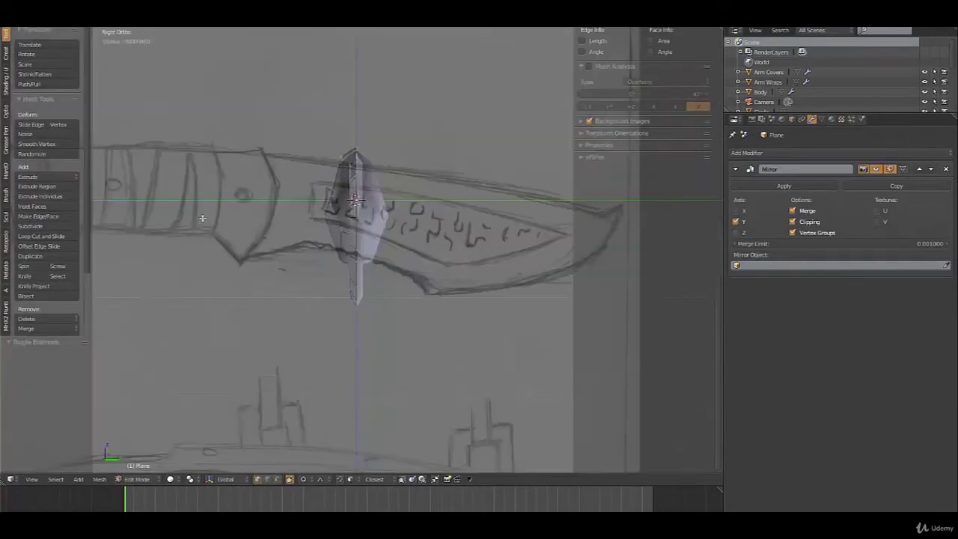
key("KP_1")
scroll(203, 218, "up", 3)
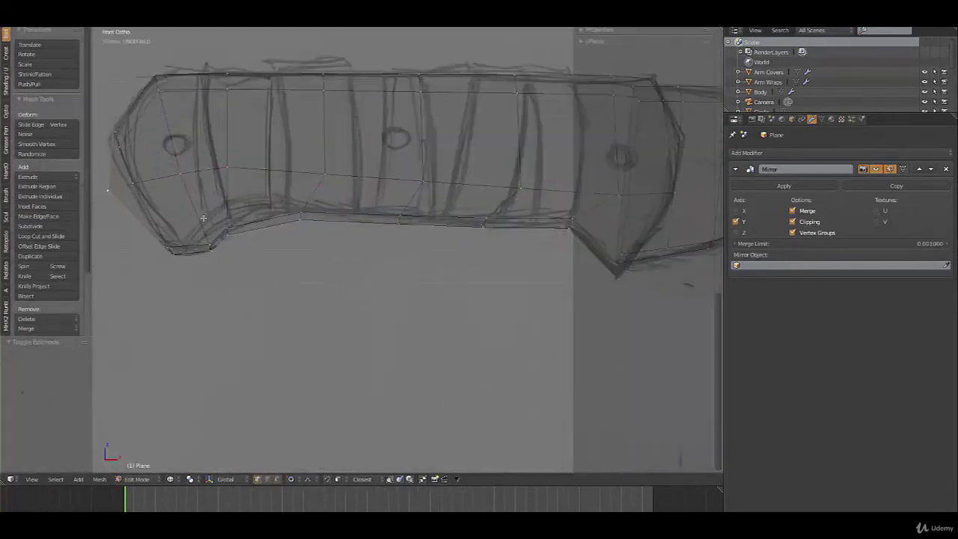
key("g")
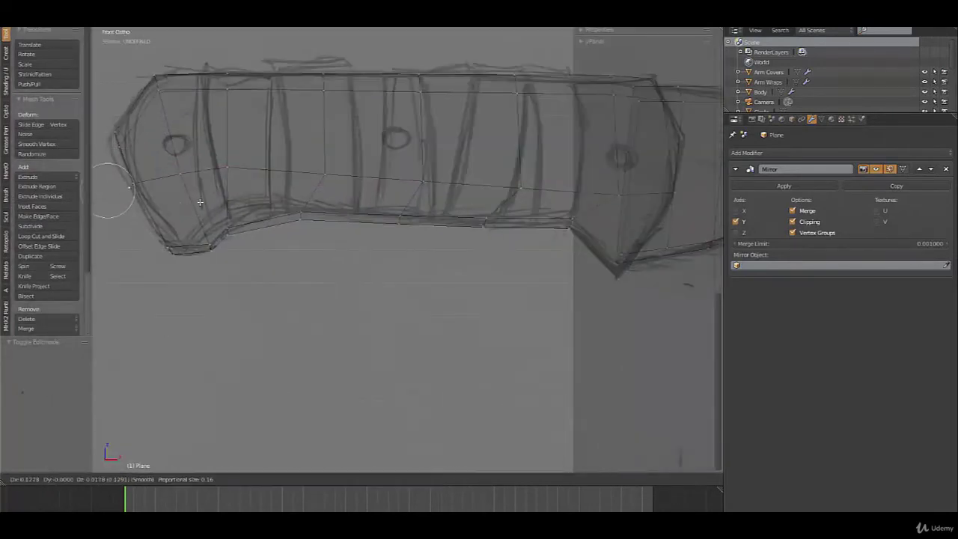
left_click(202, 200)
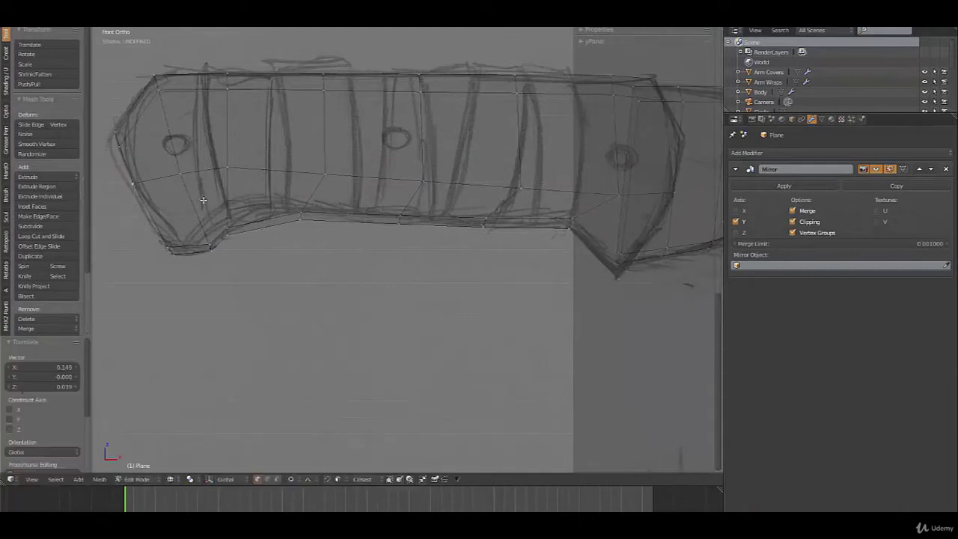
right_click(152, 184)
key("g")
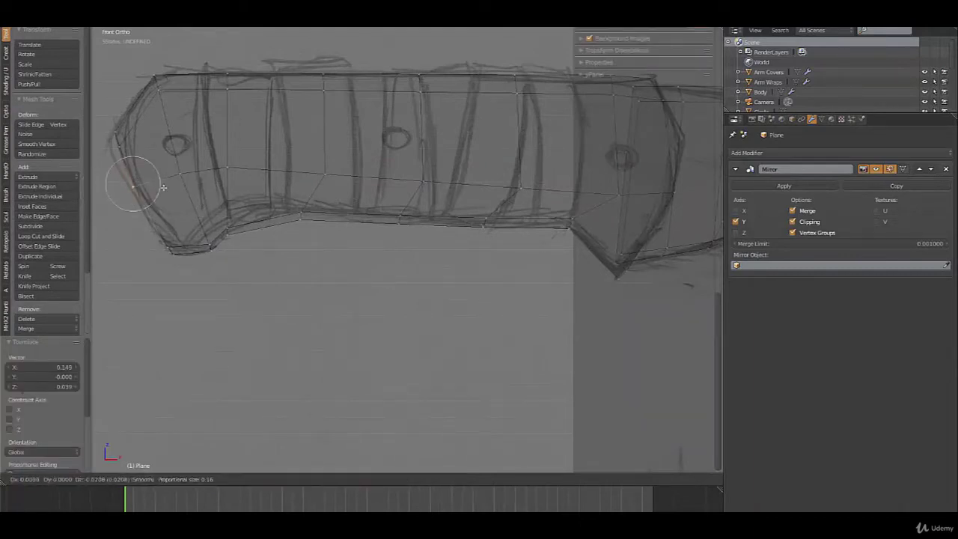
left_click(157, 188)
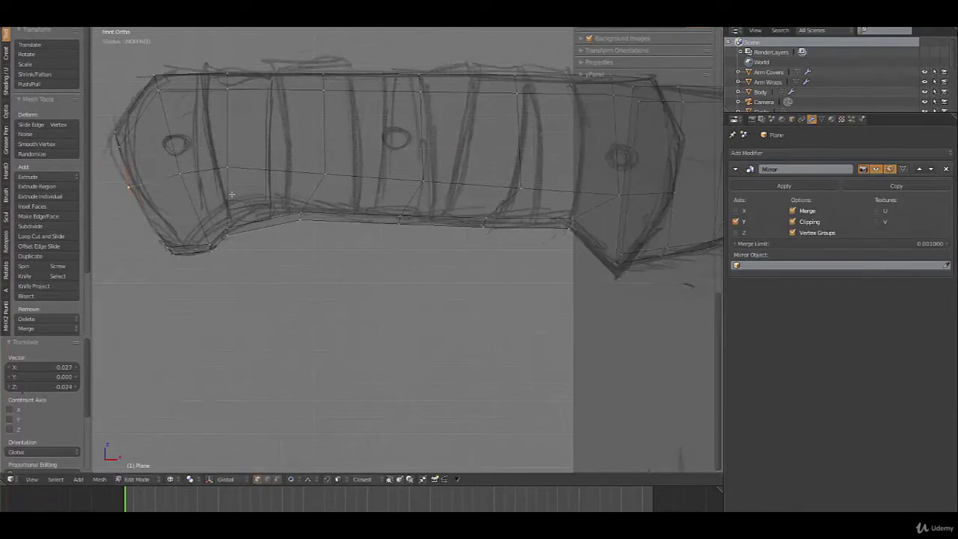
Step: Nudge the grip's underside vertices behind the pommel curve up onto the sketch line
right_click(301, 215)
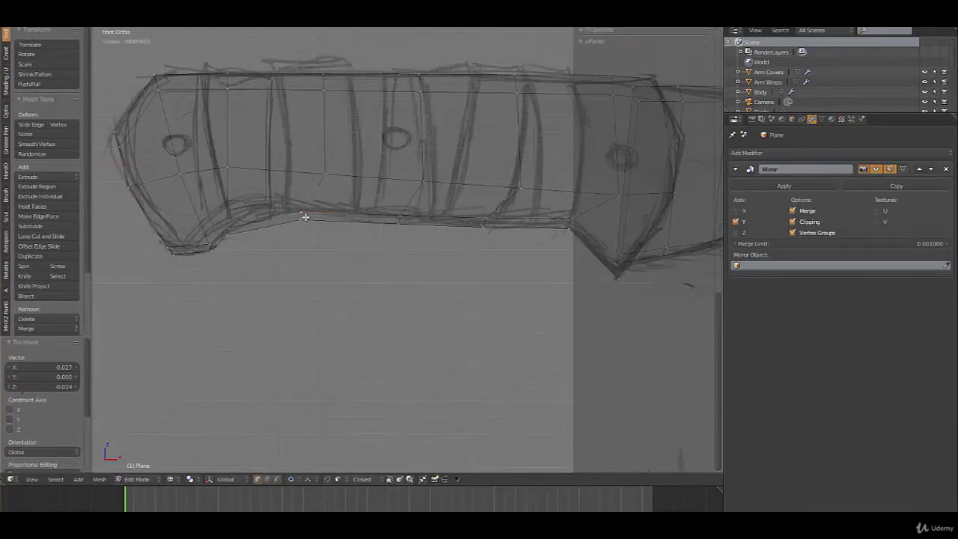
key("g")
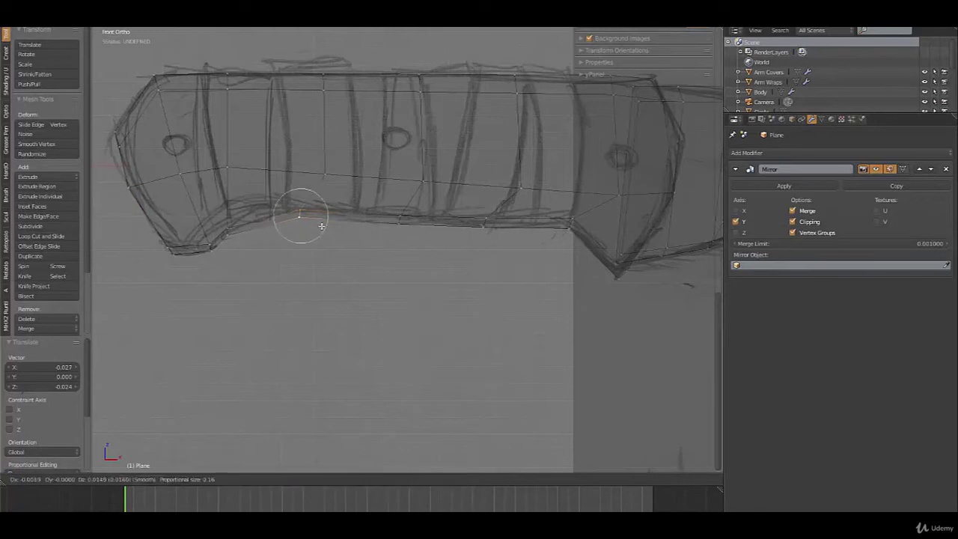
left_click(318, 226)
Step: Add one centred loop cut behind the pommel curve and raise its underside vertices about 0.04 to follow the sketch
key("ctrl+r")
left_click(279, 228)
right_click(272, 237)
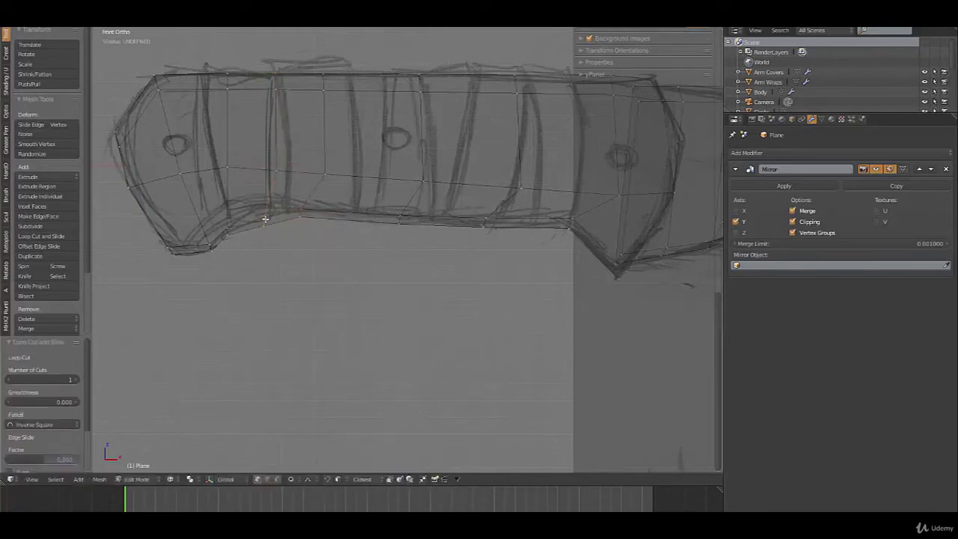
key("g")
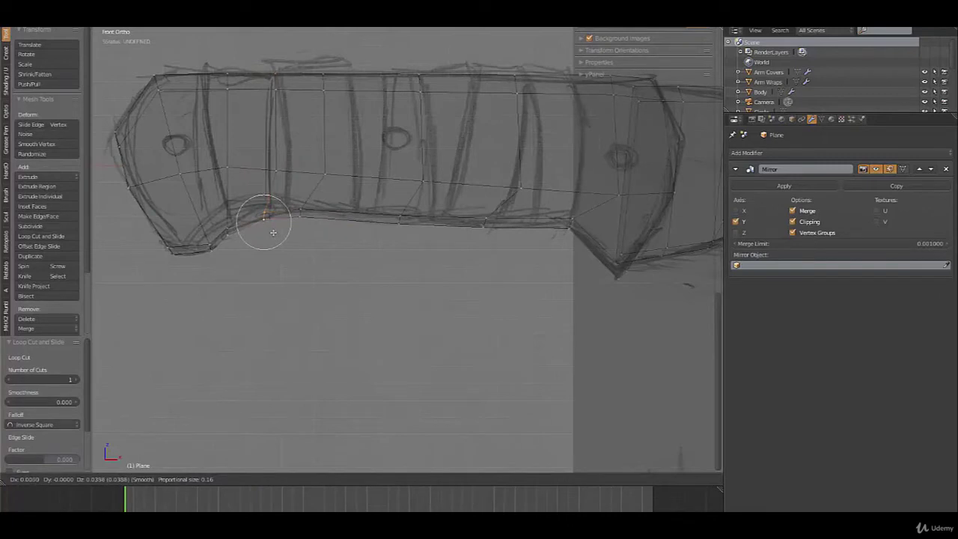
left_click(273, 232)
Step: Shift the side vertex above the finger guard about 0.125 toward the pommel and 0.03 up
scroll(464, 188, "down", 5, "ctrl")
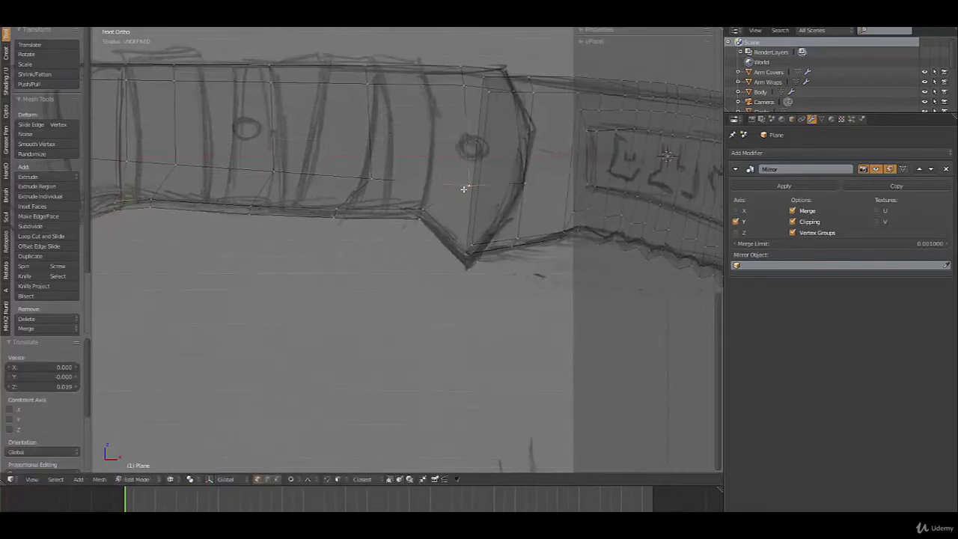
key("g")
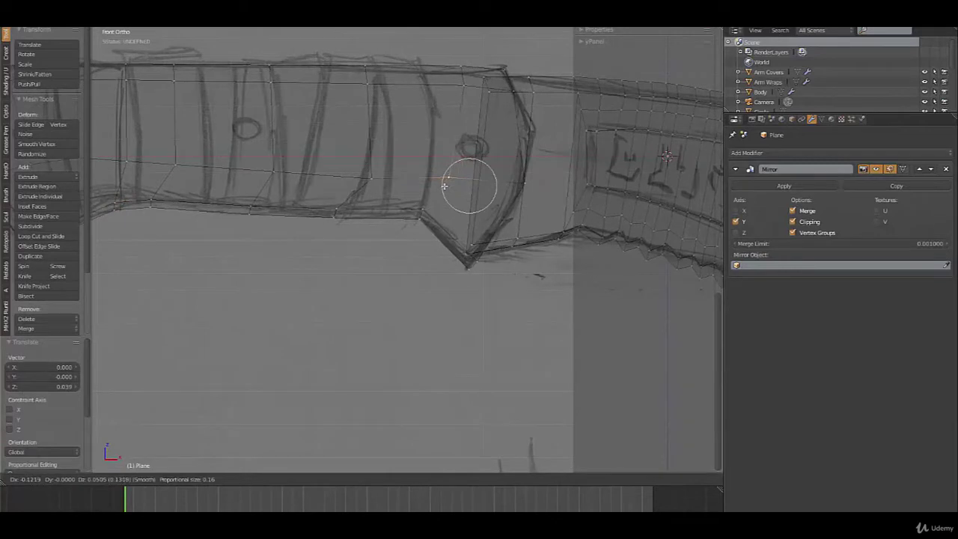
left_click(445, 186)
Step: Switch to face selection and inset the side face above the finger guard by about 0.12
mouse_move(460, 170)
middle_mouse_down()
mouse_move(419, 179)
mouse_move(439, 173)
middle_mouse_up()
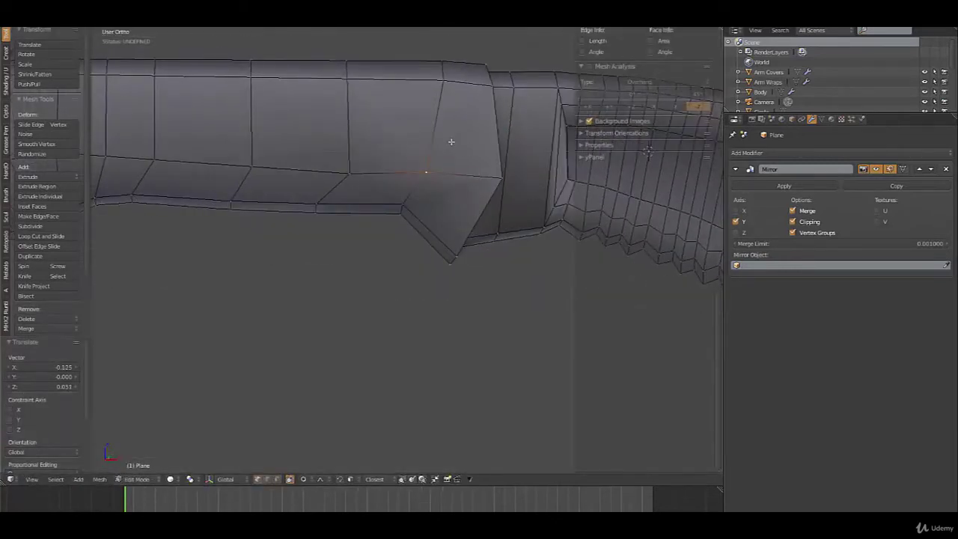
key("ctrl+Tab")
left_click(437, 149)
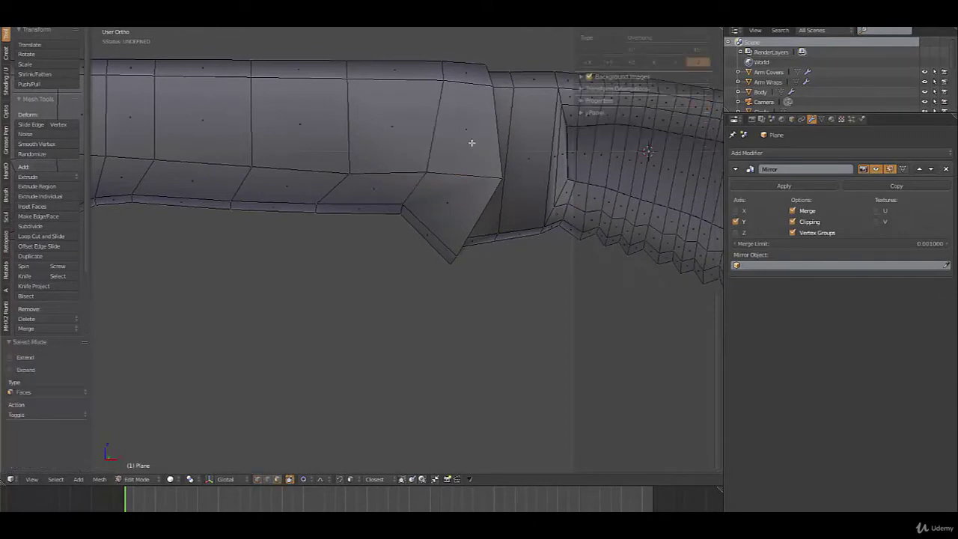
right_click(468, 142)
key("i")
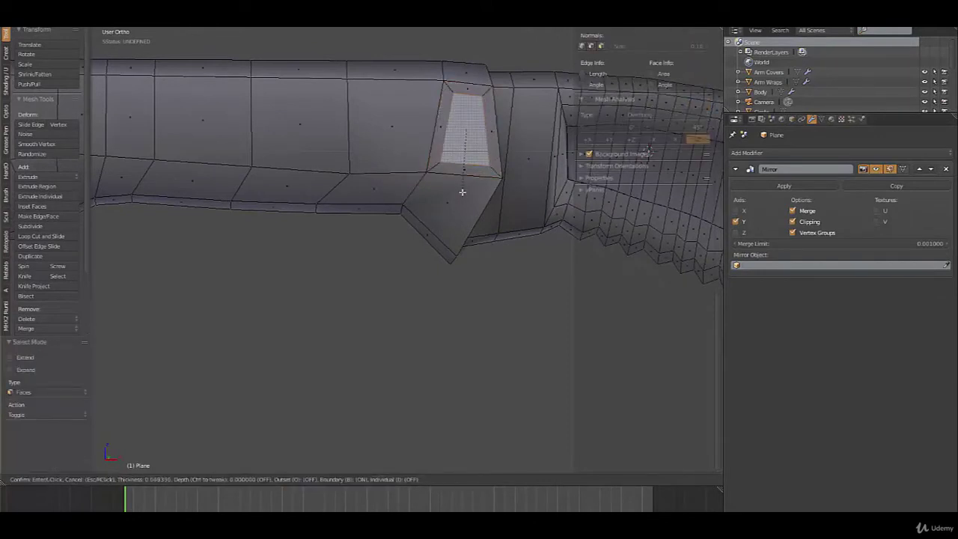
left_click(462, 184)
Step: Look up the LoopTools add-on in the user preferences by searching the add-ons for "loo"
key("w")
key("Escape")
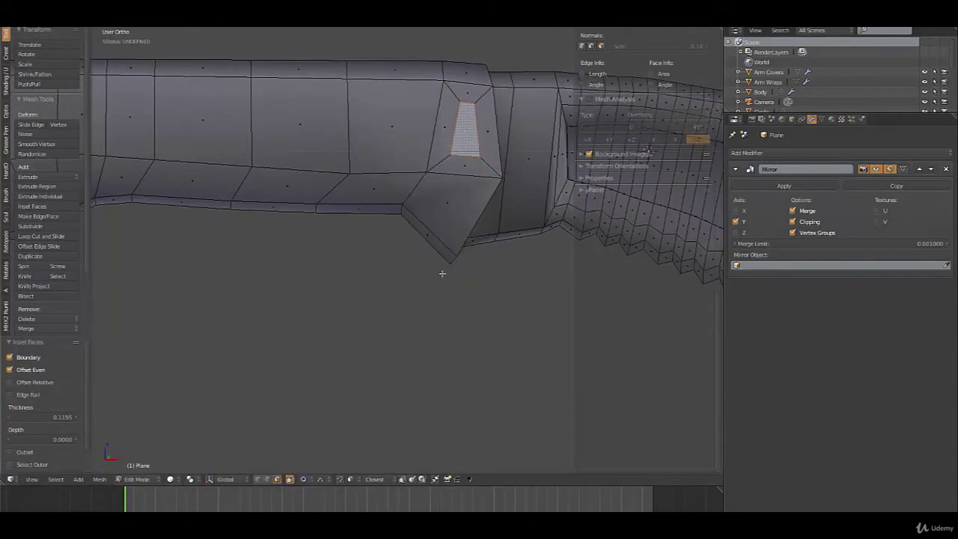
key("w")
mouse_move(455, 210)
key("ctrl+alt+u")
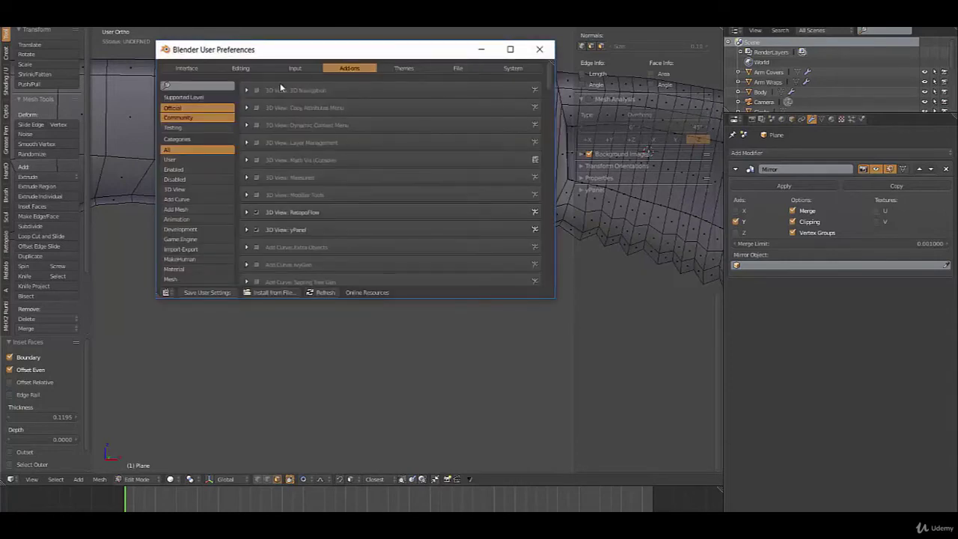
left_click(195, 83)
type("loo")
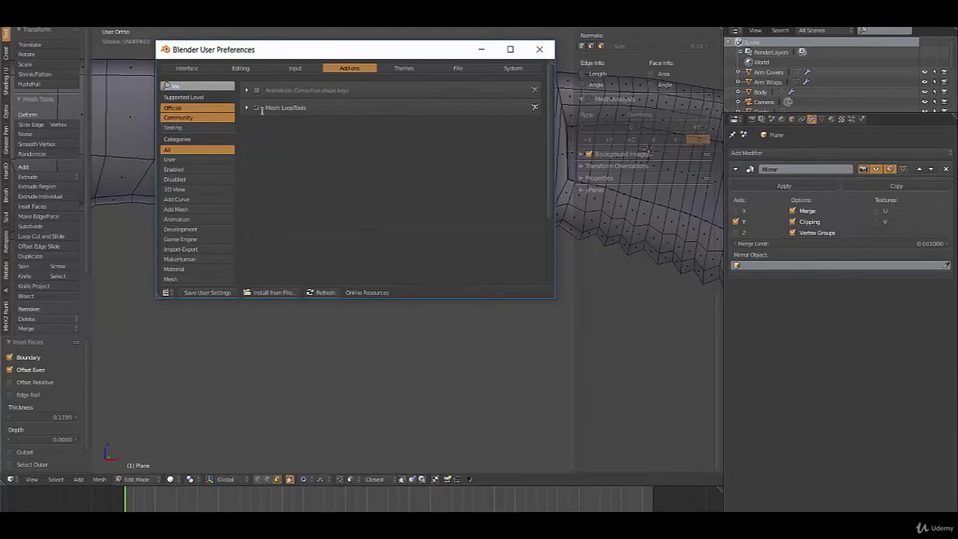
left_click(539, 50)
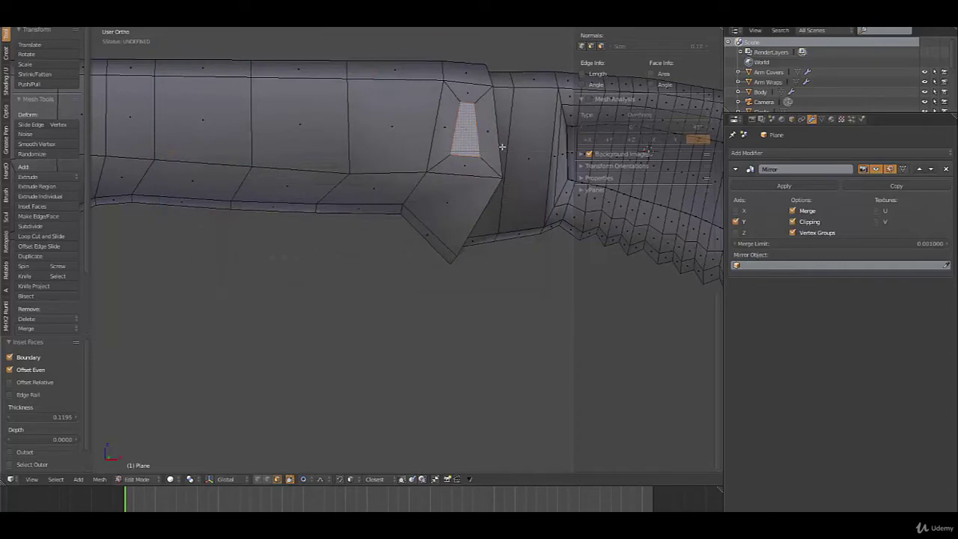
Step: Even out the inset face with the LoopTools Circle operation and scale it to about 0.68
key("w")
mouse_move(512, 133)
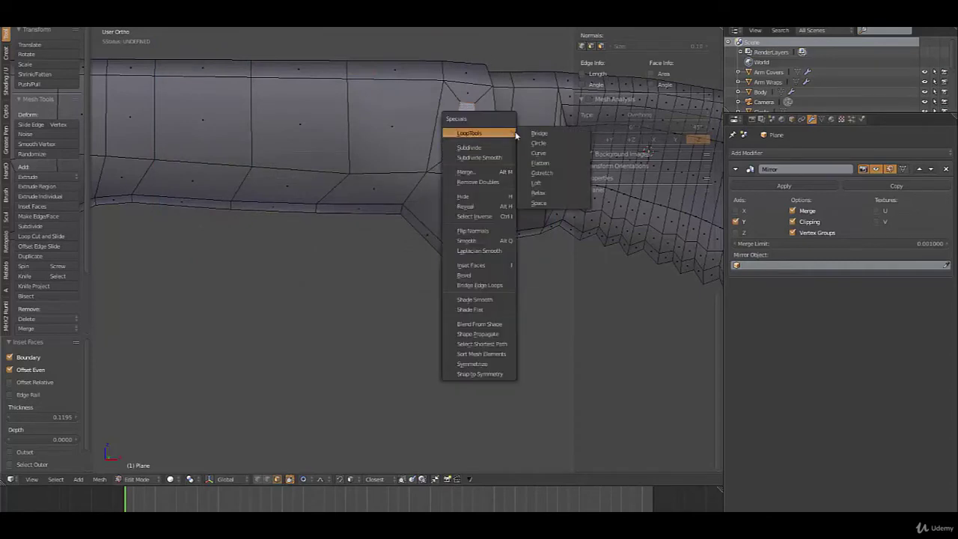
left_click(535, 144)
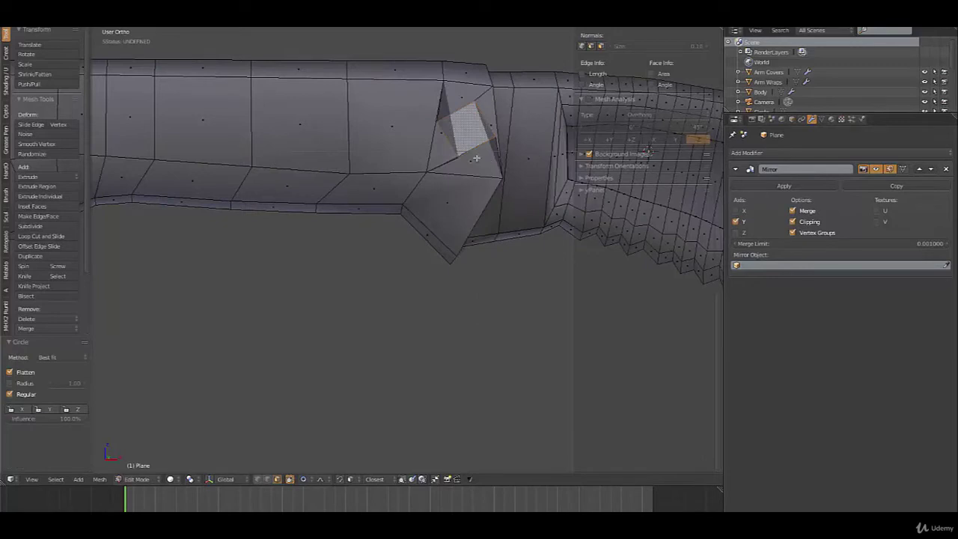
key("s")
left_click(514, 215)
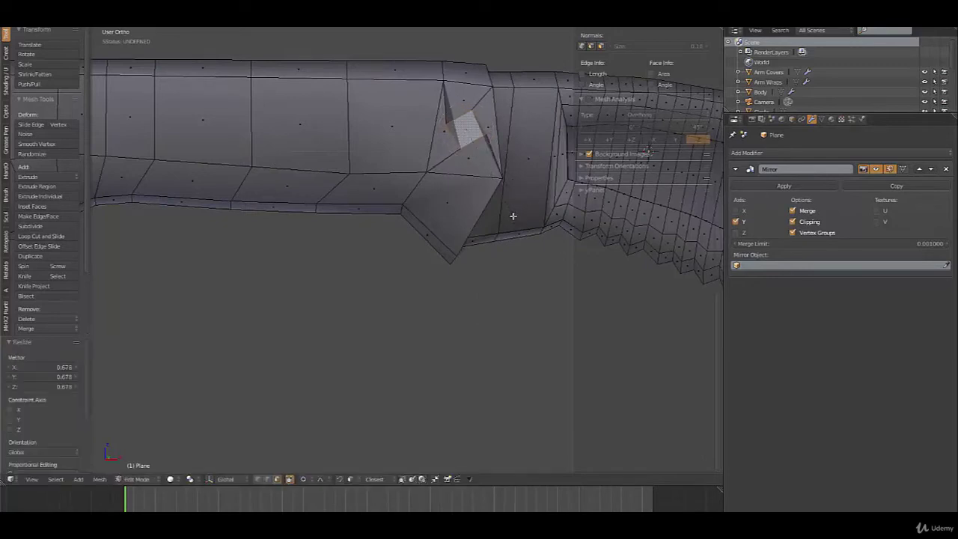
Step: Rotate the inset face about 30° so that its edges sit square to the handle
key("r")
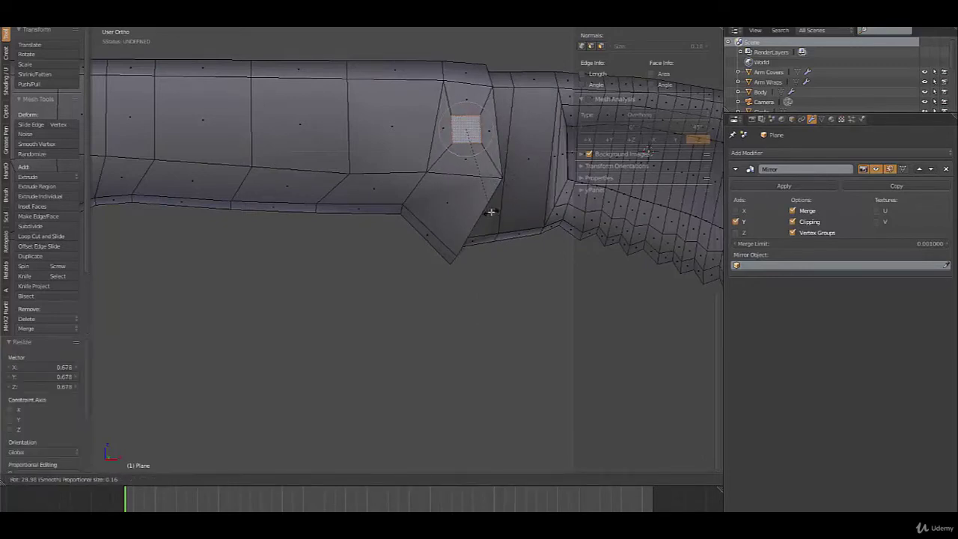
left_click(491, 212)
Step: Examine the squared inset face and the handle's shape in Object Mode and Edit Mode from several angles
key("Tab")
scroll(490, 214, "down", 2)
key("Tab")
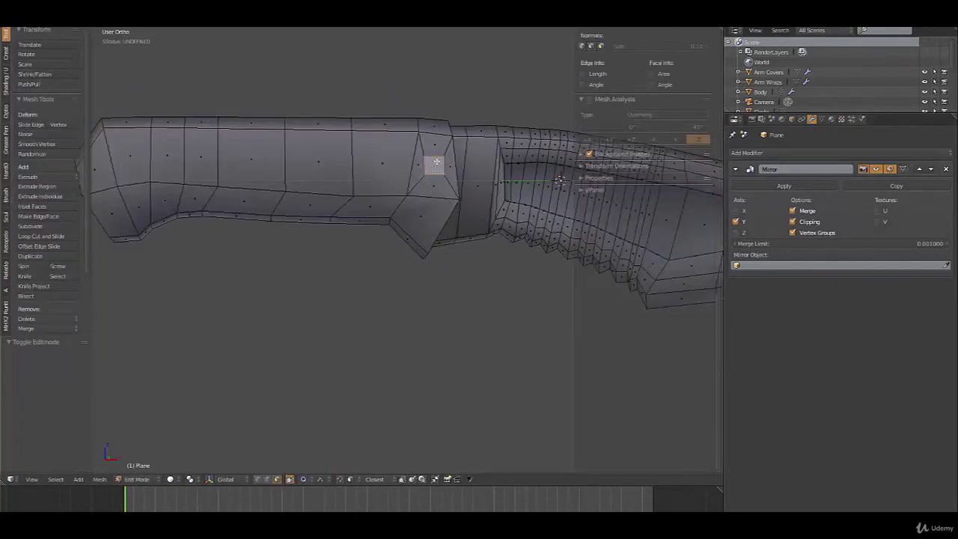
scroll(436, 161, "up", 1)
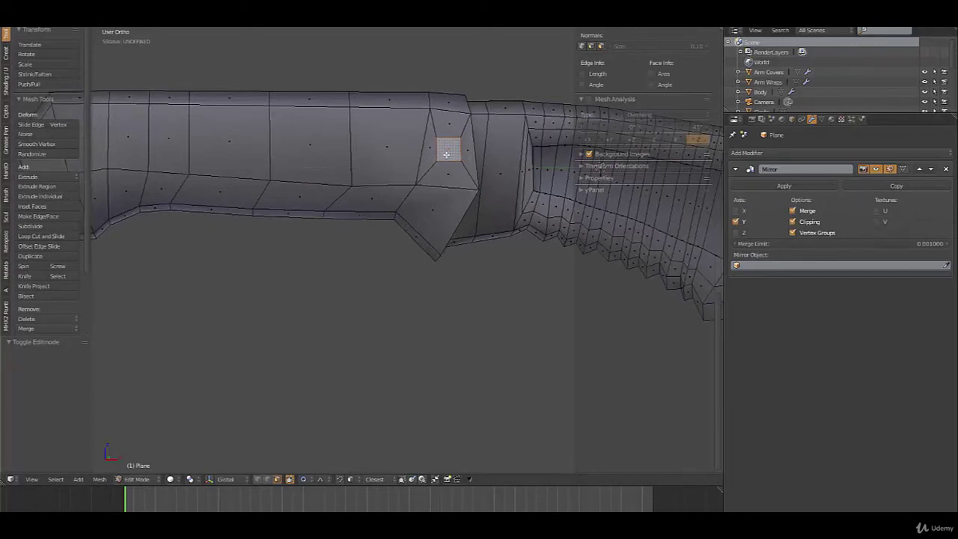
scroll(446, 155, "up", 2)
key("Tab")
key("Tab")
middle_click_drag(443, 150, 512, 160)
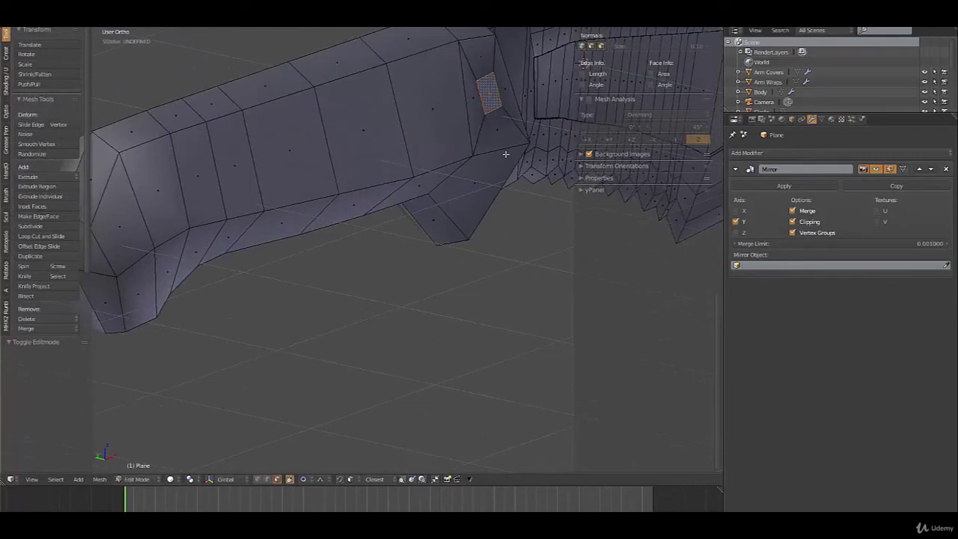
Step: Extrude the inset face near the guard inward and scale it to about 0.66
key("e")
left_click(501, 154)
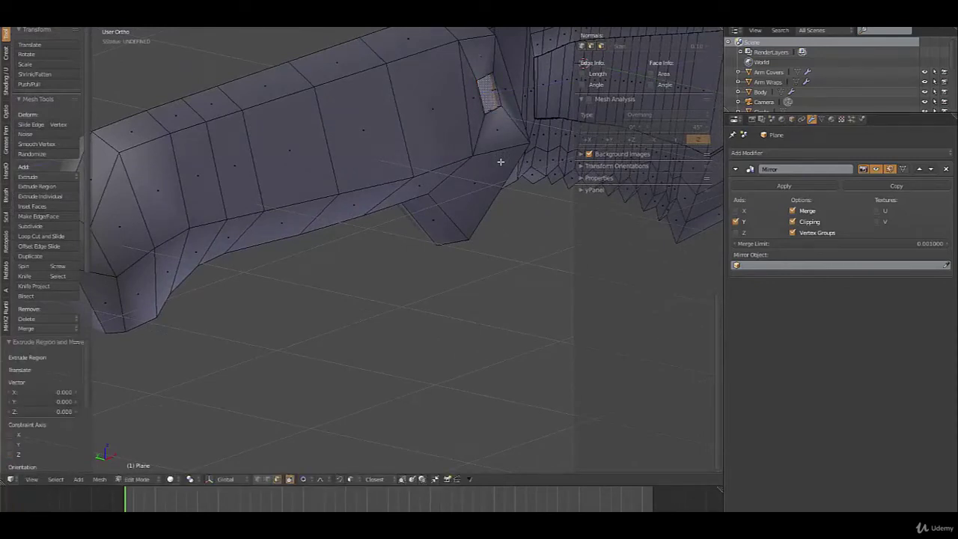
key("o")
key("s")
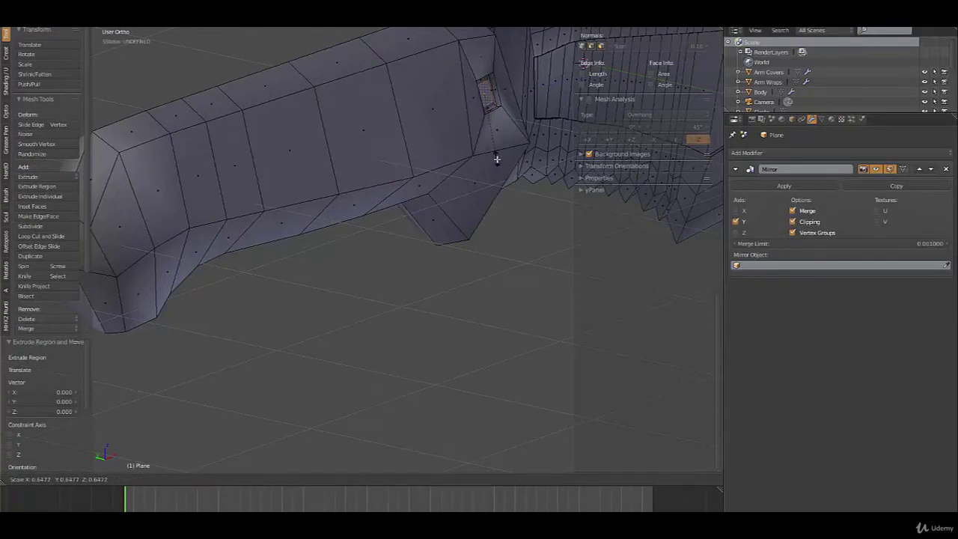
left_click(498, 160)
Step: Extrude the recessed face about 0.031 along its normal and scale it to about 0.68 to form the rivet
key("e")
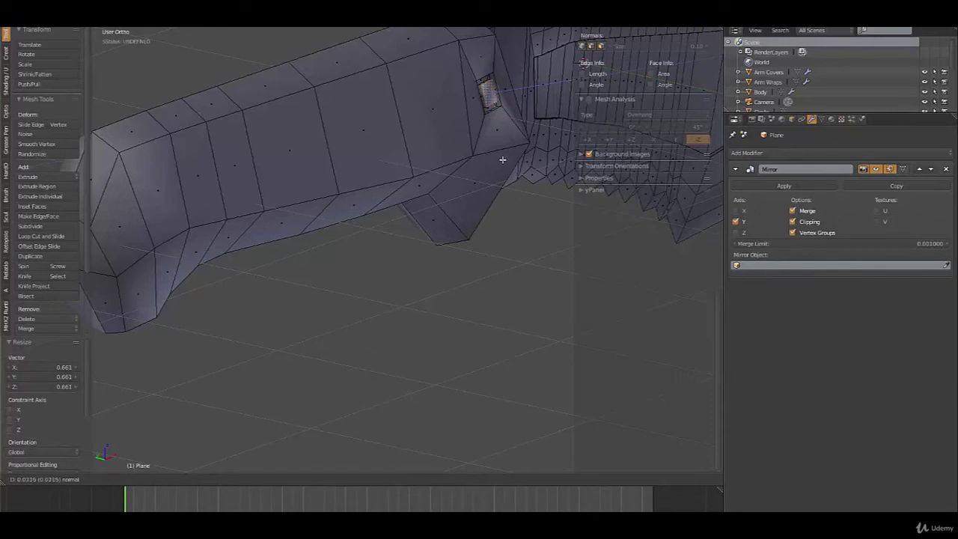
left_click(502, 159)
key("s")
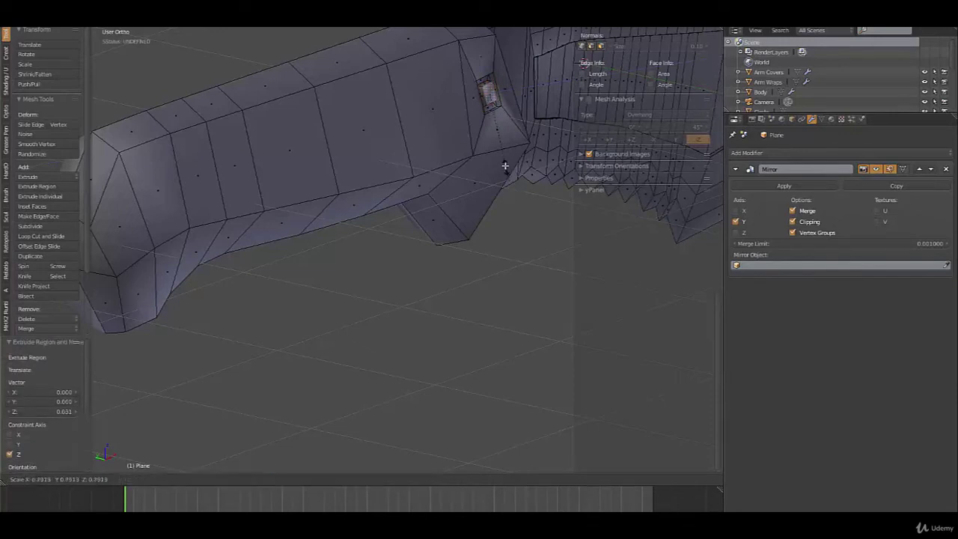
left_click(503, 157)
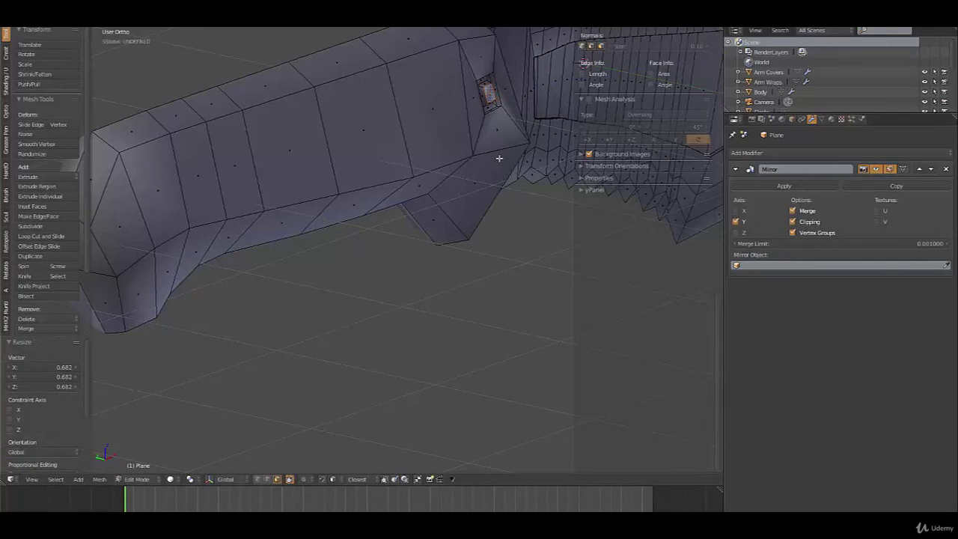
Step: Add a loop cut around the wall of the rivet recess and slide it close to the outer rim, factor about 0.80
scroll(483, 152, "up", 6)
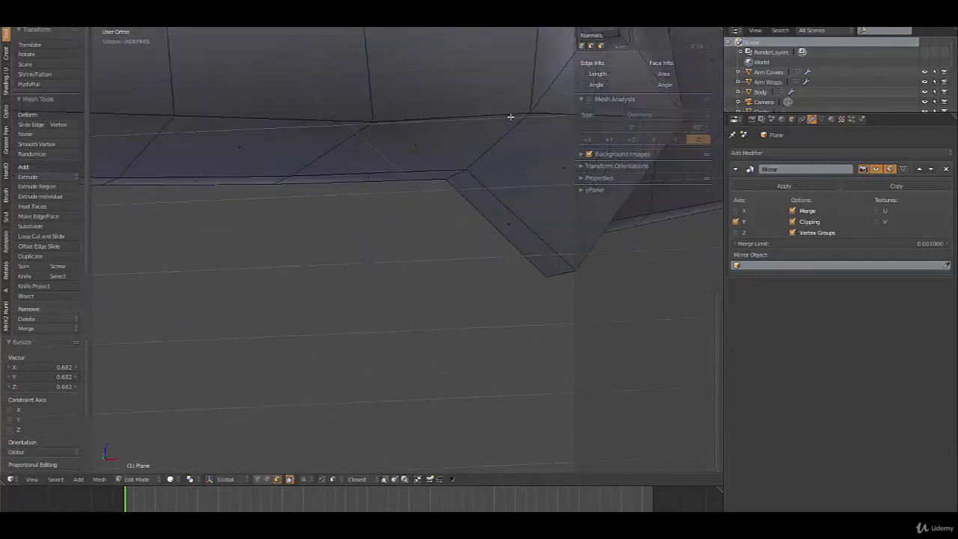
middle_click_drag(503, 102, 315, 201, "shift")
middle_click_drag(461, 183, 442, 222, "shift")
scroll(447, 214, "up", 3)
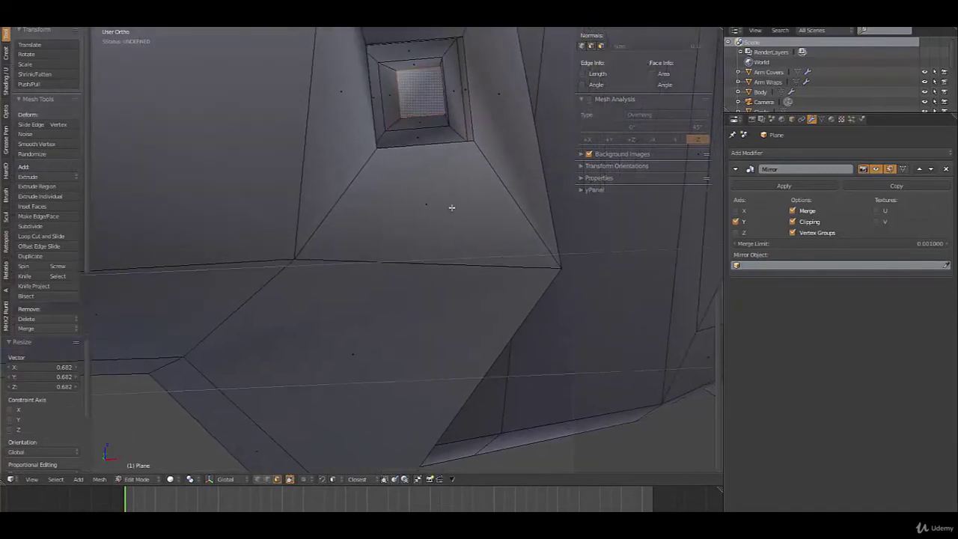
middle_click_drag(484, 135, 454, 193, "shift")
key("ctrl+r")
left_click(427, 189)
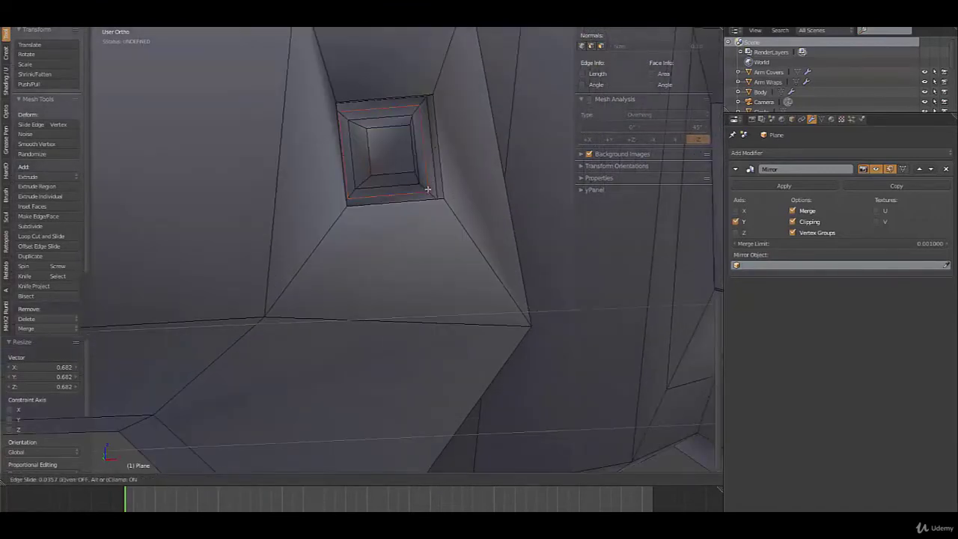
left_click(435, 195)
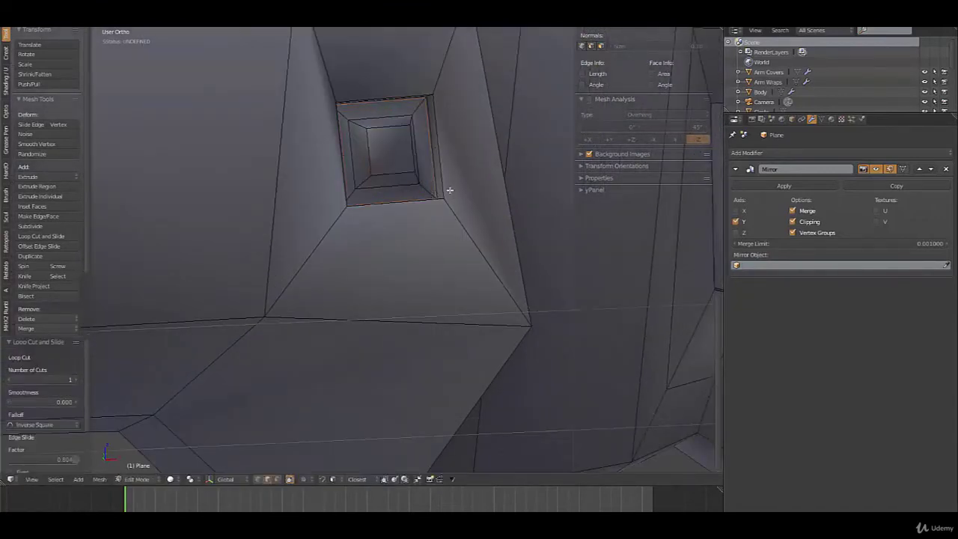
Step: Add a second loop cut along the rivet recess's outer rim with a slide factor of about 0.70
middle_click_drag(449, 192, 475, 175)
right_click(467, 79, "alt")
key("g")
key("g")
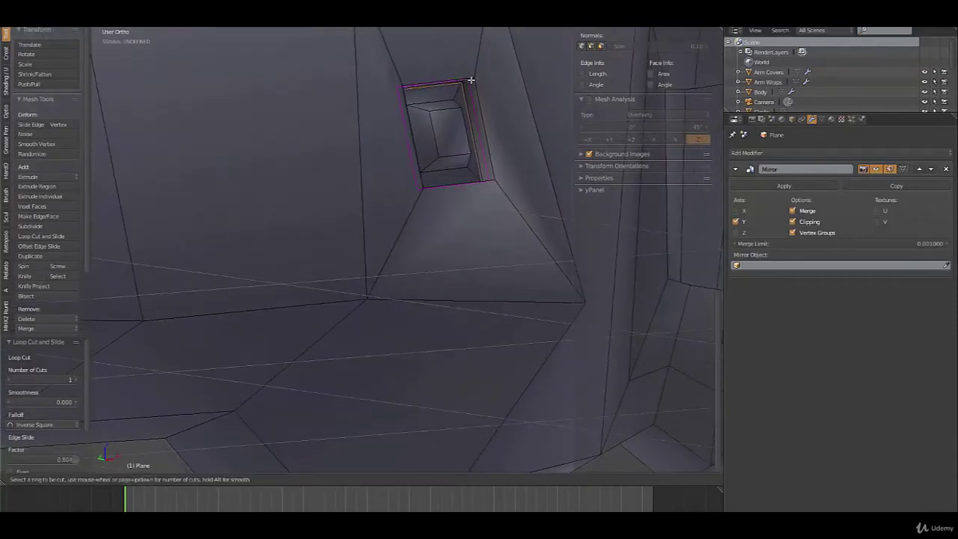
left_click(471, 80)
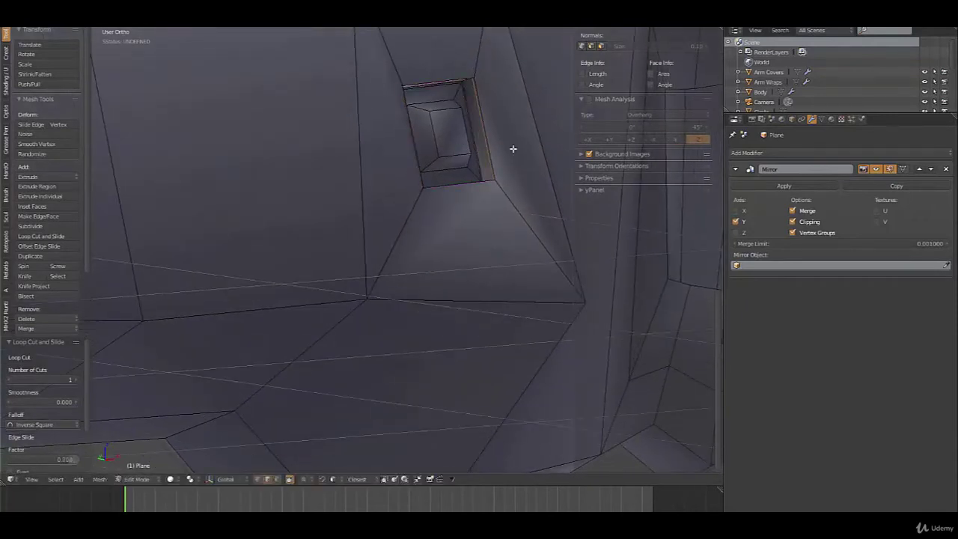
Step: Add a Subdivision Surface modifier to the knife and inspect the smoothed rivet in Object Mode
left_click(753, 153)
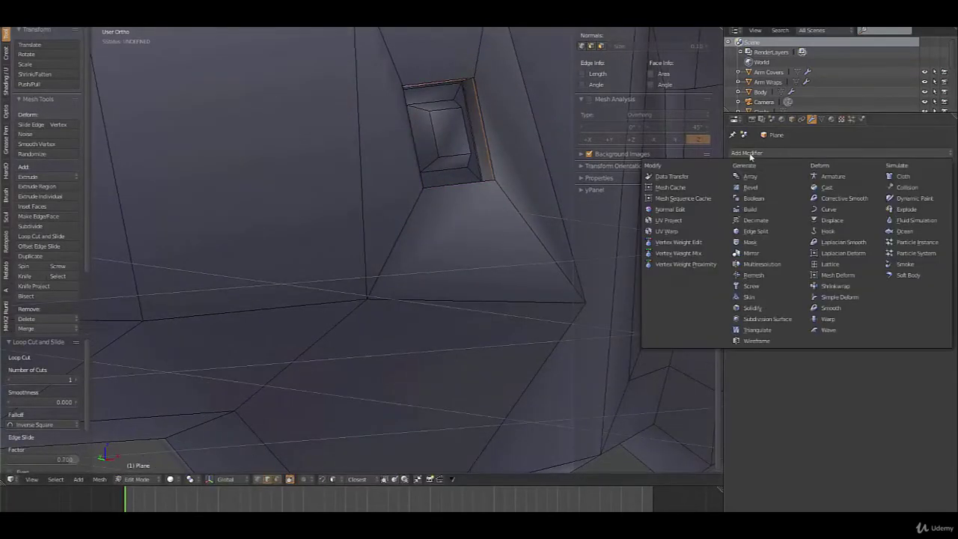
left_click(767, 318)
key("Tab")
scroll(419, 232, "up", 4)
middle_click_drag(401, 240, 367, 129)
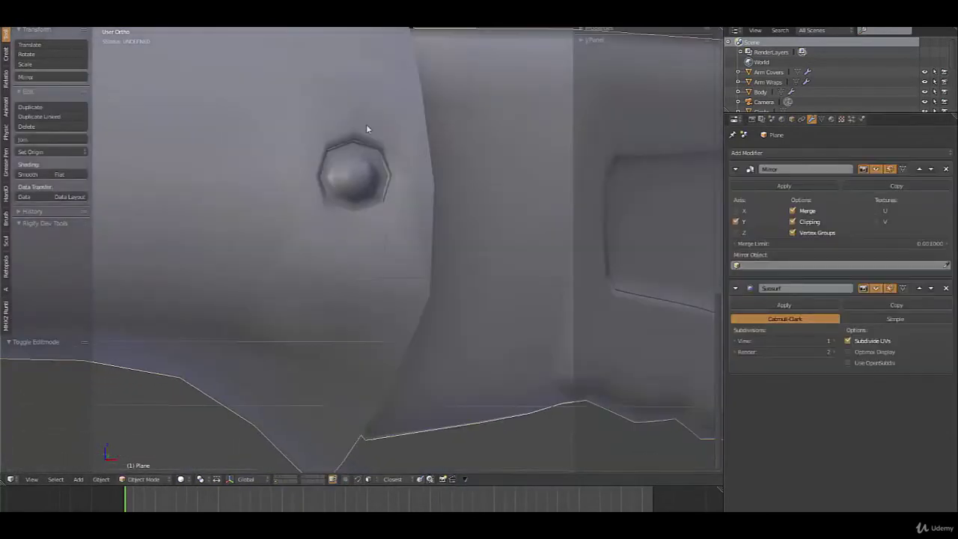
Step: Add a loop cut around the blade's rim and slide it close to the outer cutting edge, factor about -0.79
scroll(338, 180, "down", 5)
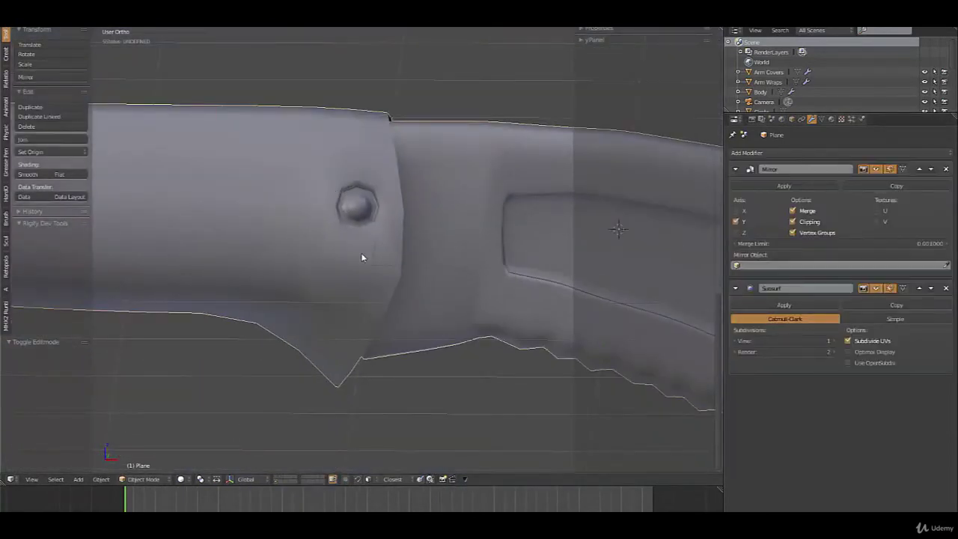
scroll(358, 251, "down", 5)
middle_click_drag(339, 245, 544, 333)
key("Tab")
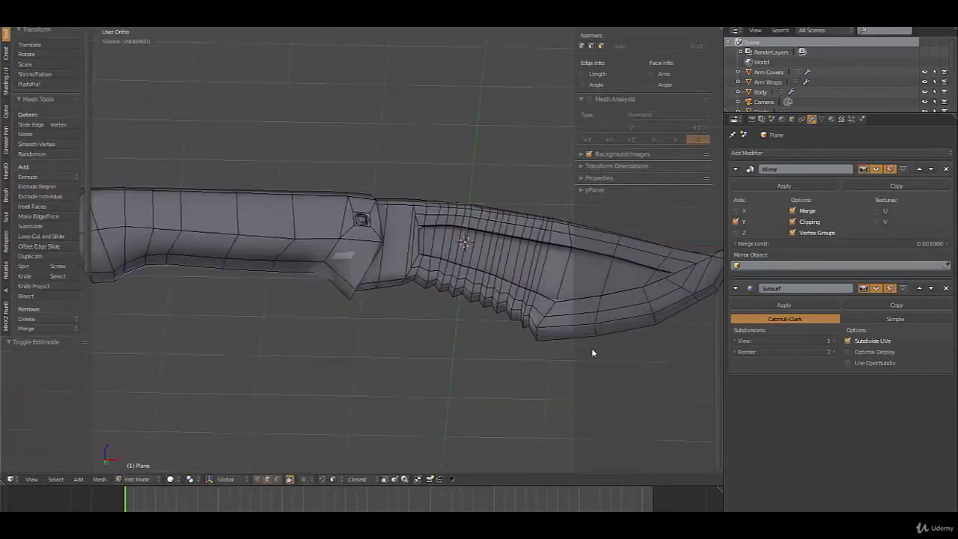
key("ctrl+r")
left_click(536, 333)
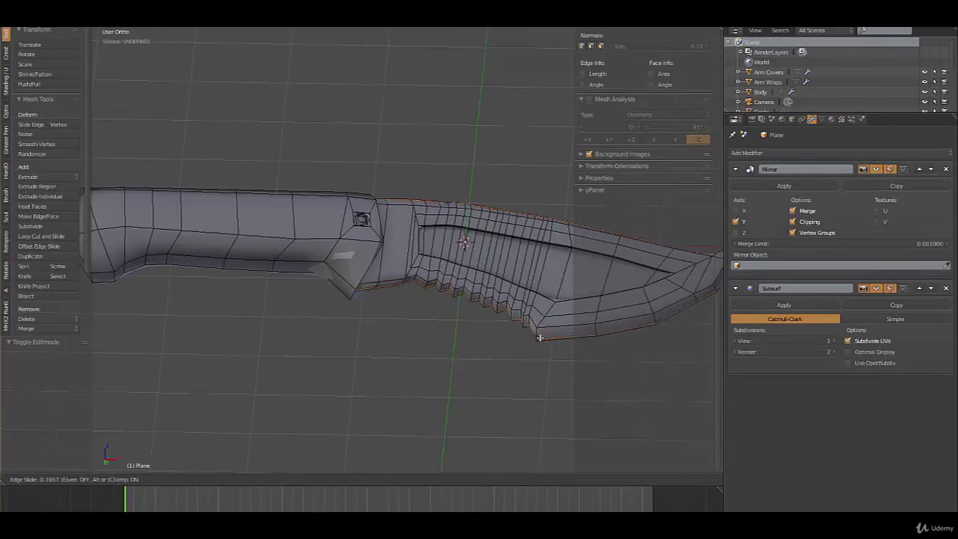
left_click(539, 338)
Step: Add another loop along the blade's rim beside its side face, slid about 0.46, and check the smoothed knife in Object Mode
key("g")
key("g")
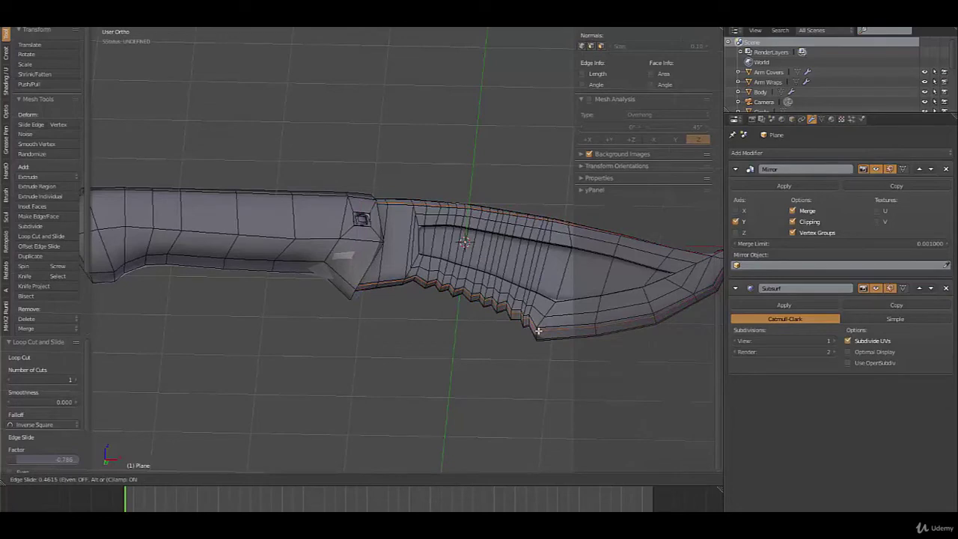
left_click(538, 330)
key("Tab")
scroll(458, 306, "down", 3)
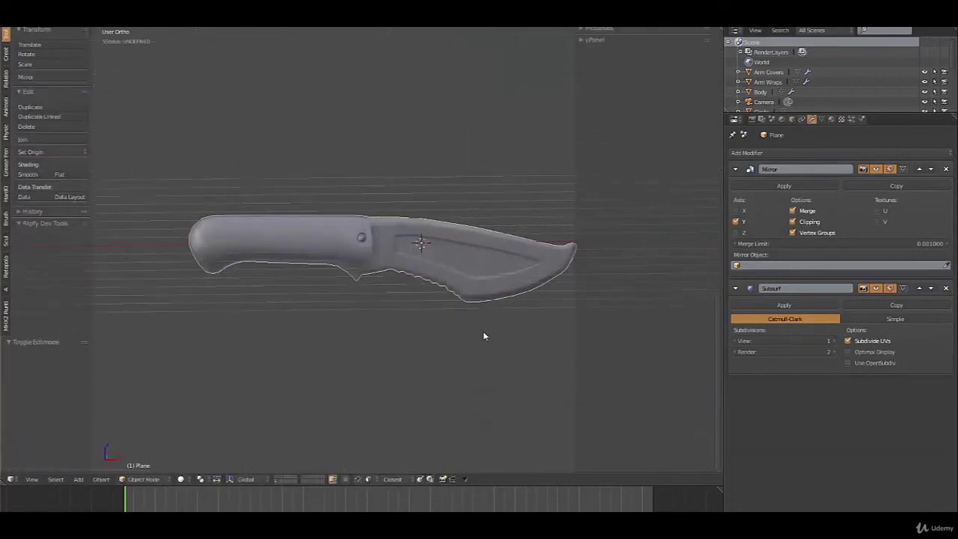
Step: Examine the mesh of the blade's serrations and heel corner up close in Edit Mode
key("Tab")
scroll(474, 322, "up", 5)
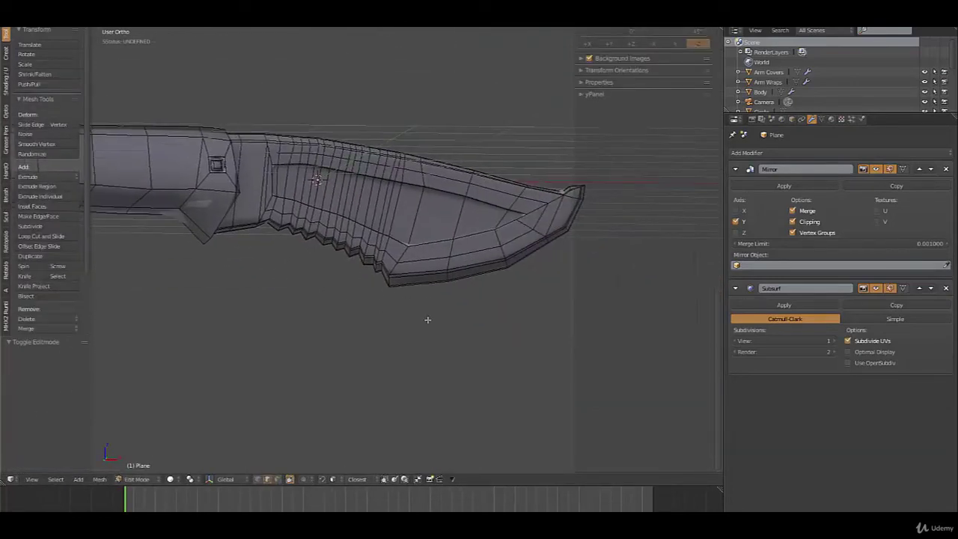
scroll(427, 320, "up", 1)
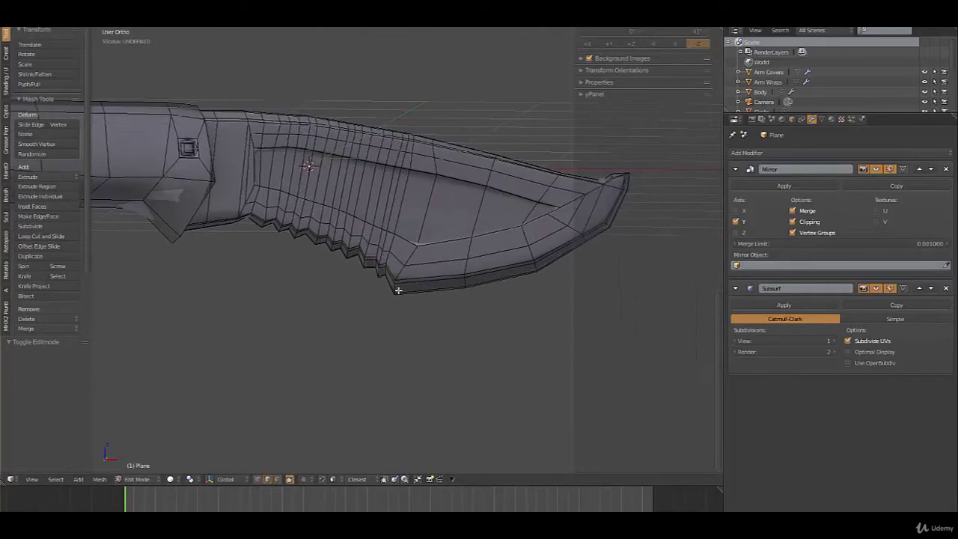
scroll(421, 306, "up", 2)
scroll(448, 330, "up", 2)
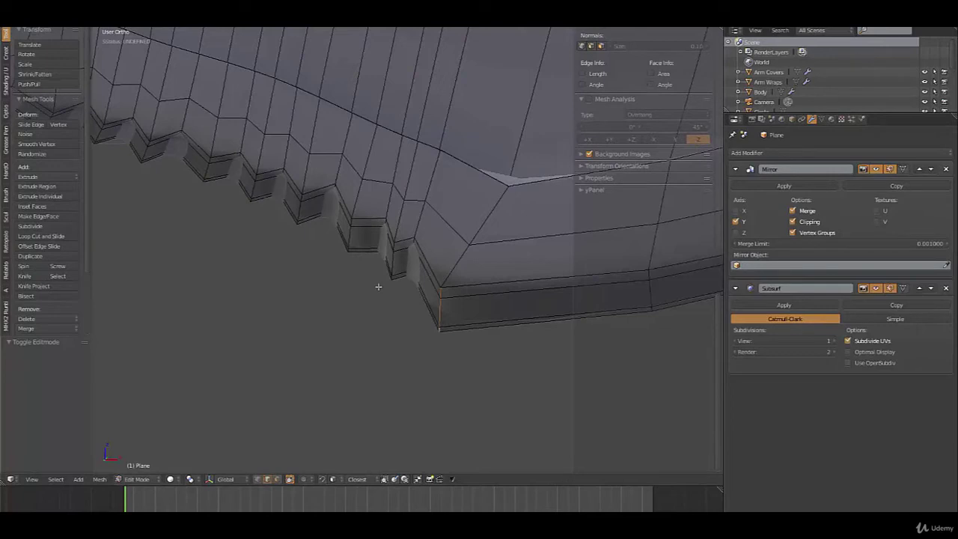
scroll(379, 287, "down", 2)
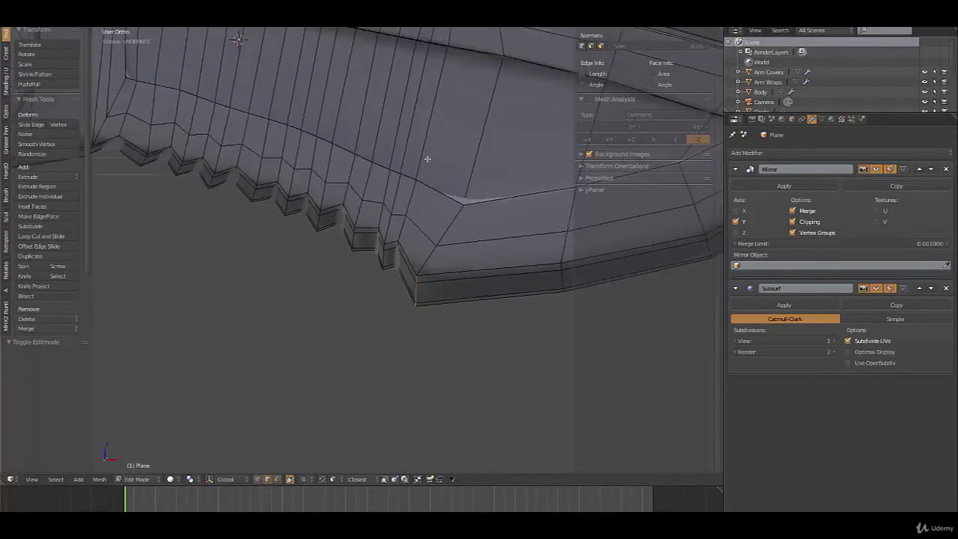
scroll(280, 162, "up", 1)
scroll(336, 274, "down", 3)
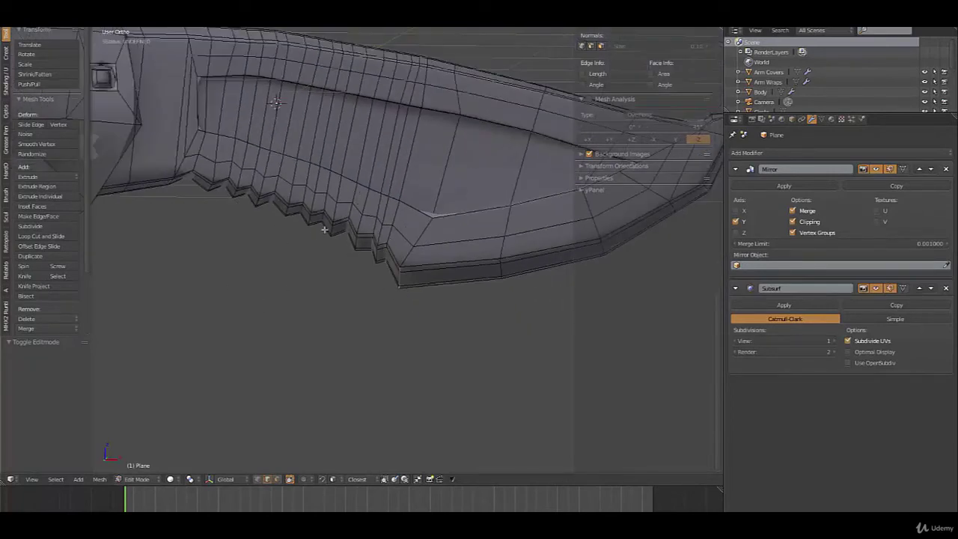
Step: Switch to the front view and hide the img010.jpg background image behind the knife
key("KP_1")
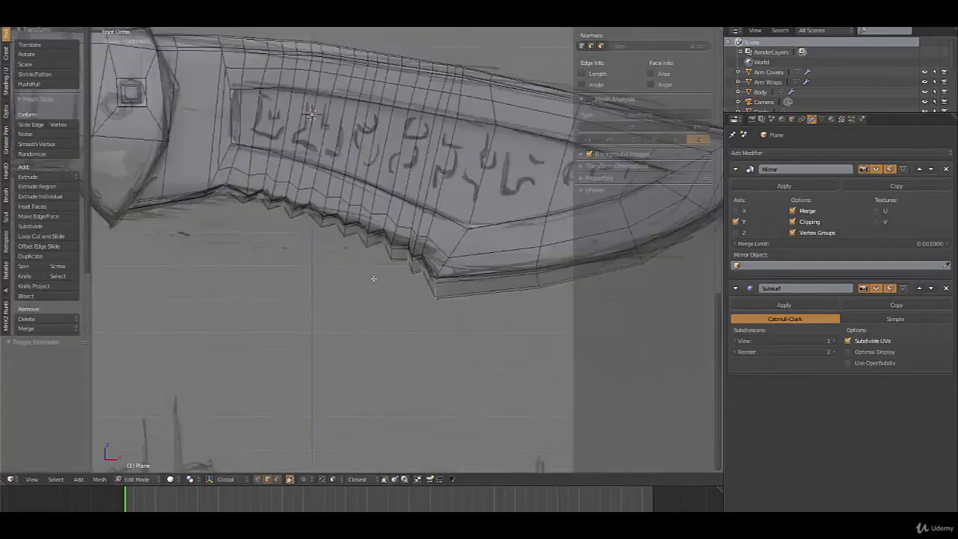
scroll(374, 278, "up", 2)
middle_click_drag(470, 179, 441, 298, "shift")
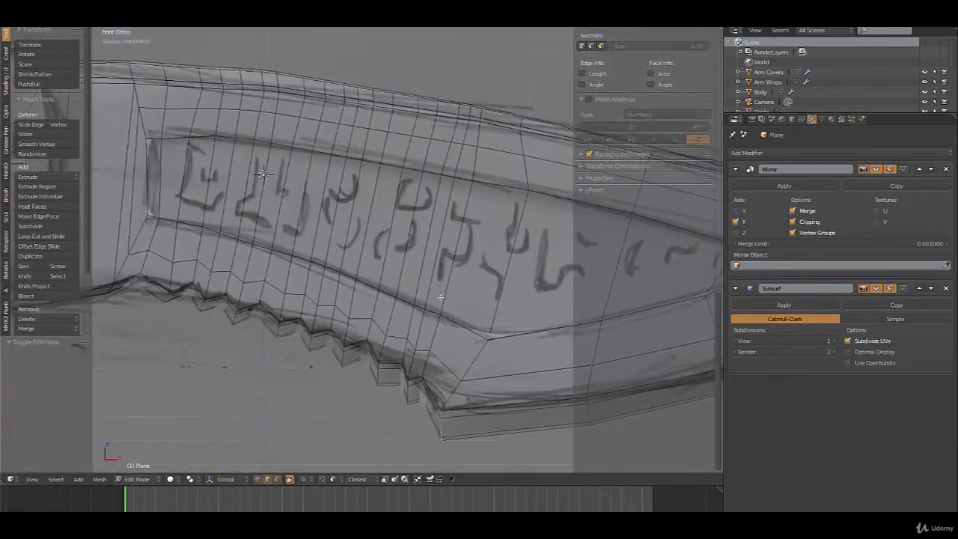
scroll(705, 140, "up", 8)
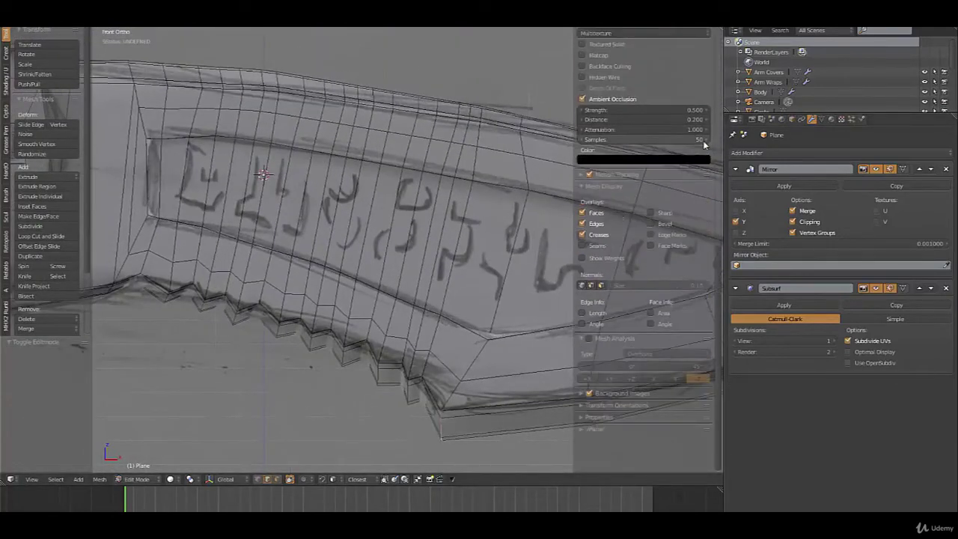
scroll(702, 140, "up", 4)
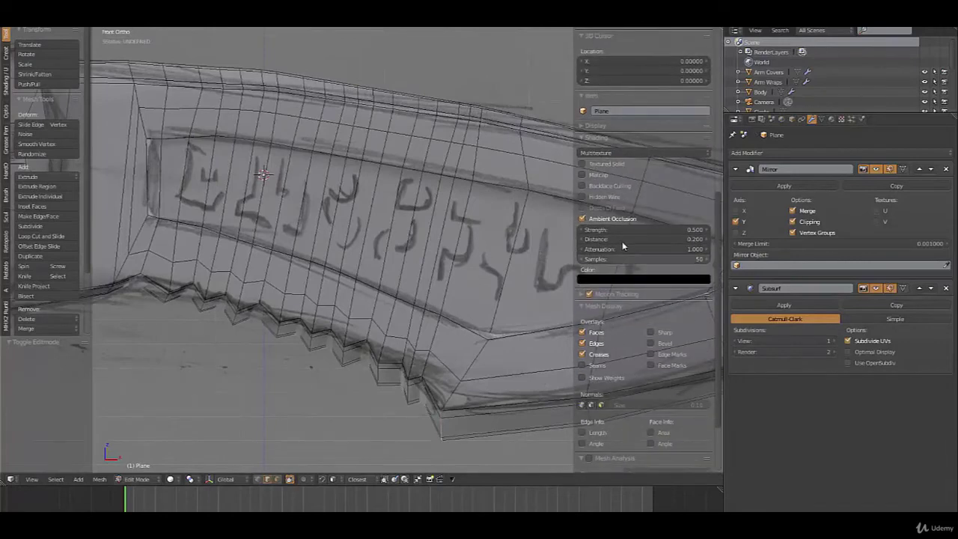
scroll(628, 188, "down", 2)
scroll(614, 365, "down", 1)
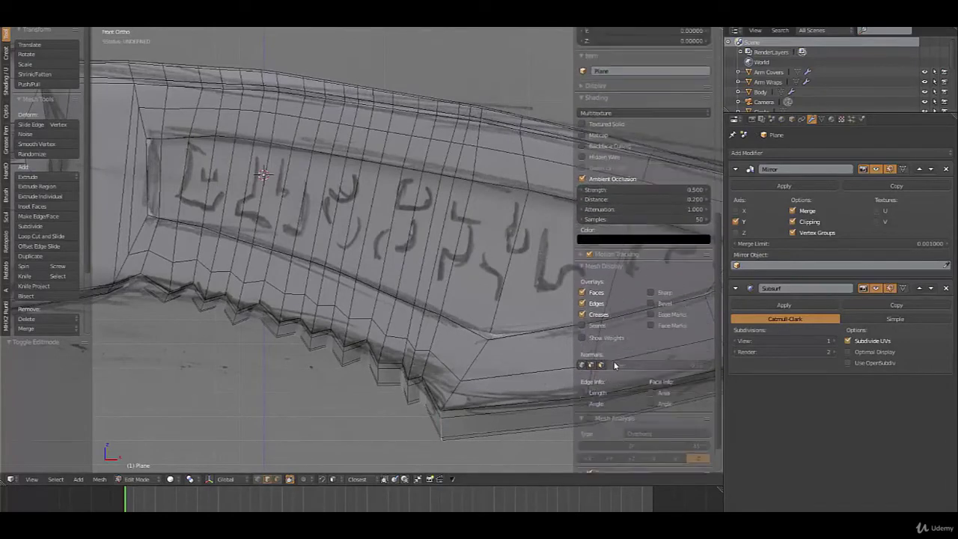
left_click(582, 432)
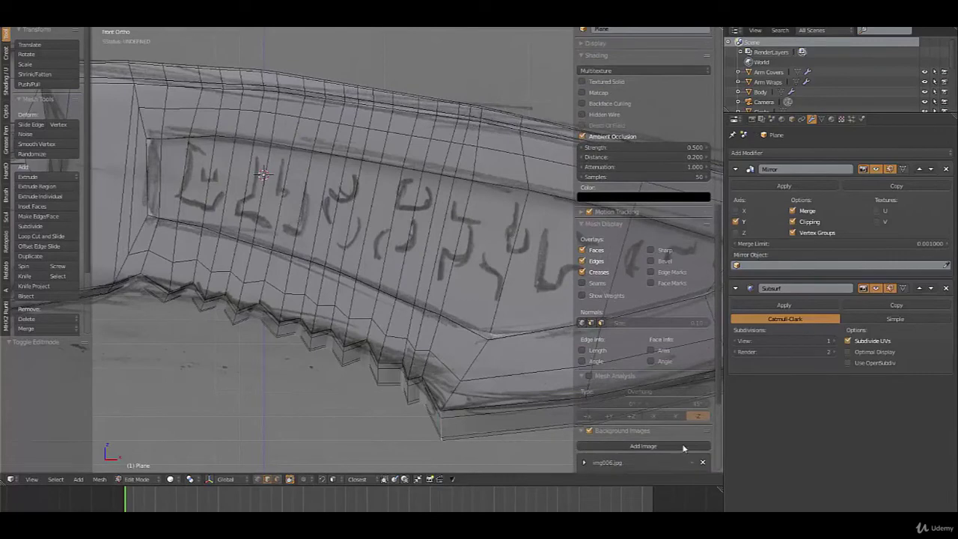
scroll(682, 445, "down", 5)
left_click(693, 412)
scroll(306, 268, "down", 4)
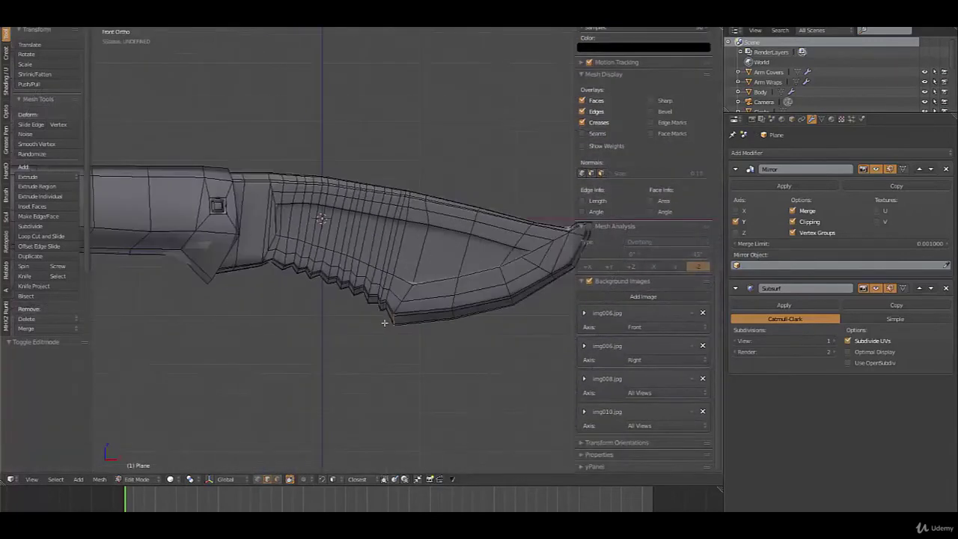
Step: Select the edge loops running through the serration tips nearest the blade's heel corner
scroll(386, 322, "up", 3)
scroll(405, 364, "up", 5)
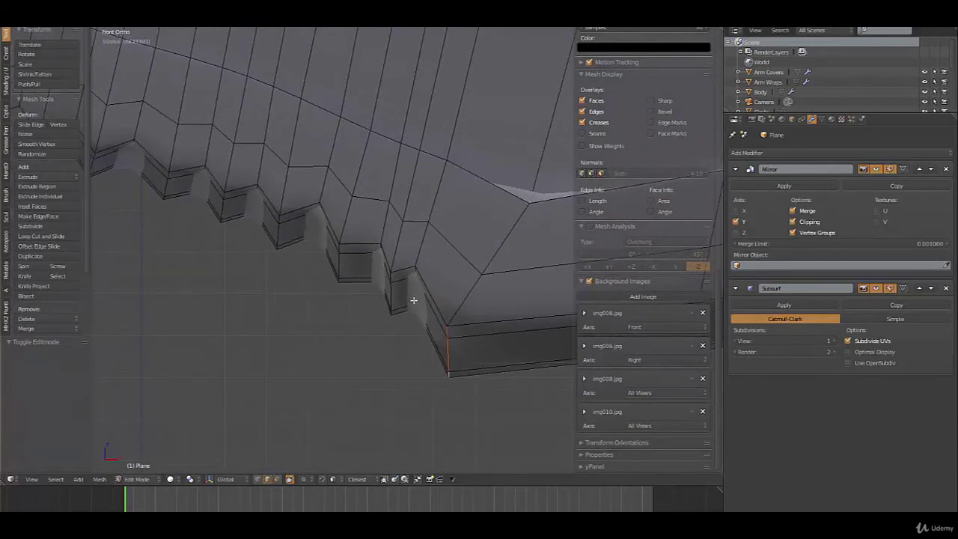
right_click(413, 301, "alt")
right_click(449, 343, "alt+shift")
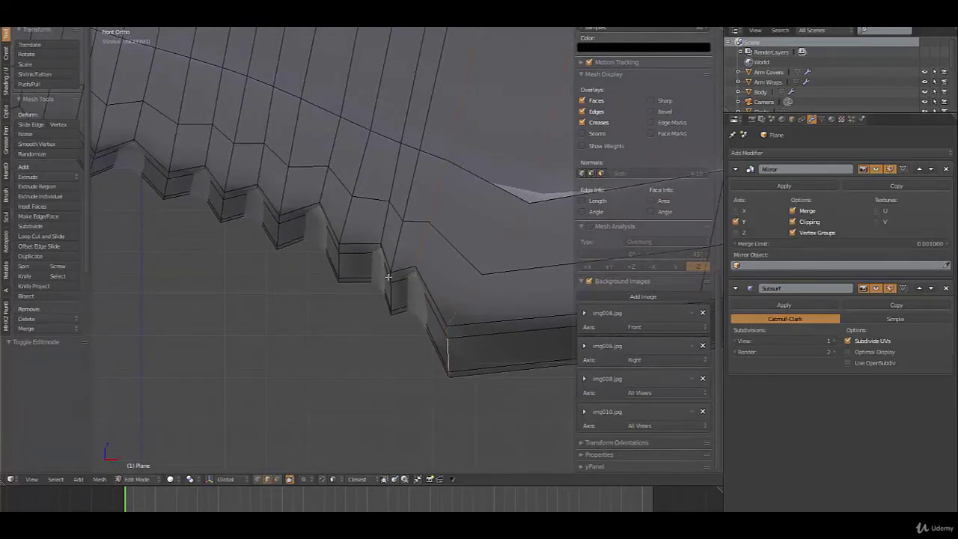
right_click(389, 289, "alt+shift")
right_click(379, 270, "alt+shift")
right_click(341, 263, "alt+shift")
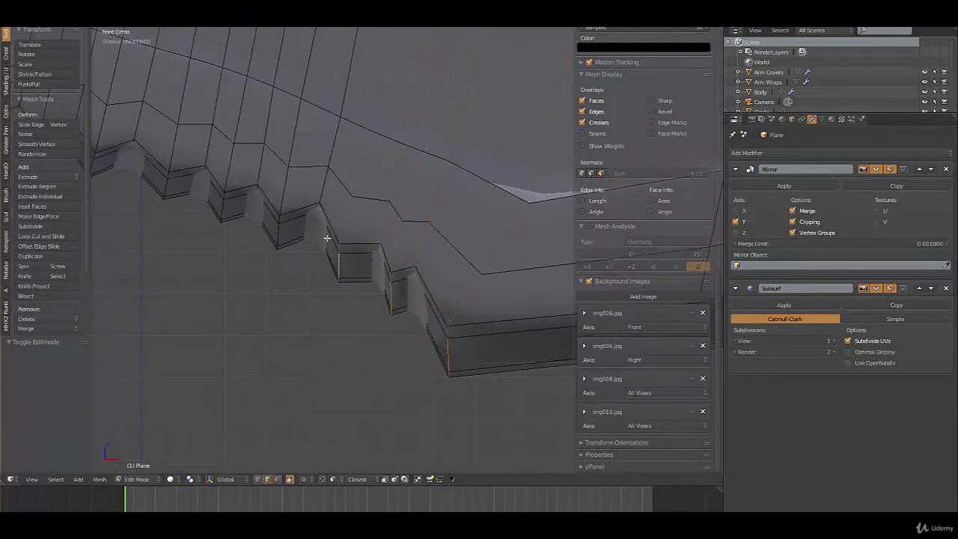
right_click(320, 227, "alt+shift")
key("ctrl+x")
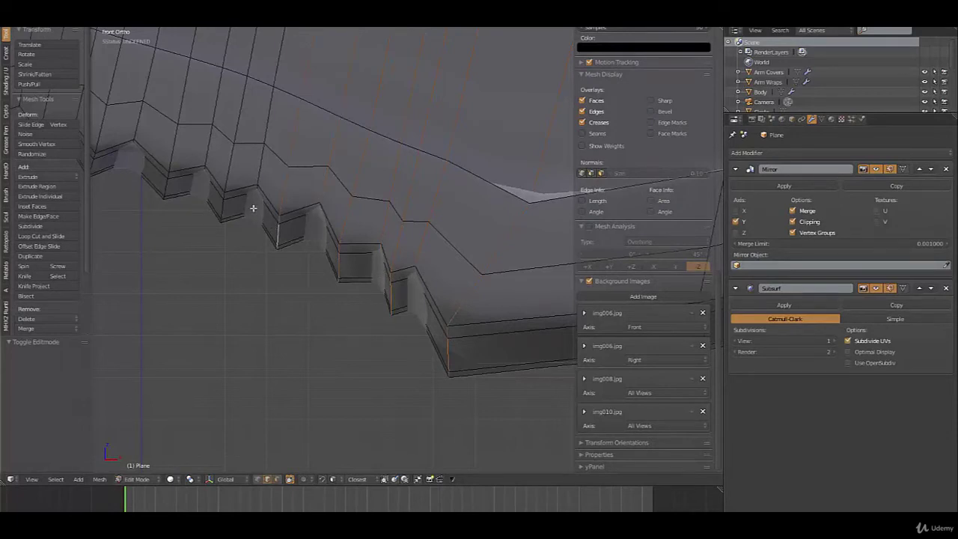
Step: Add the remaining serration edge loops, continuing toward the handle, to the selection
middle_click_drag(259, 210, 343, 244, "shift")
right_click(364, 255, "alt")
key("ctrl+x")
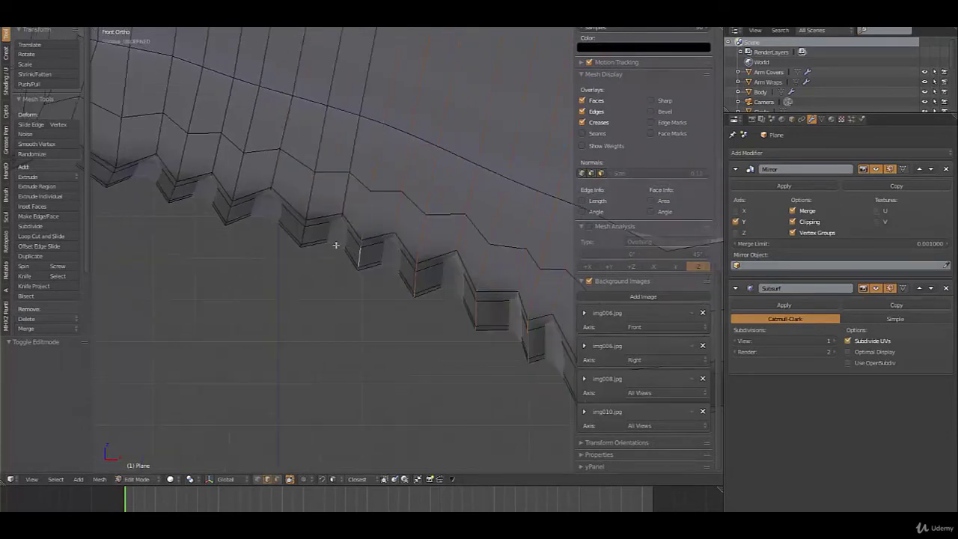
right_click(346, 194, "alt")
right_click(319, 196, "alt")
right_click(267, 174, "alt+shift")
right_click(229, 163, "alt+shift")
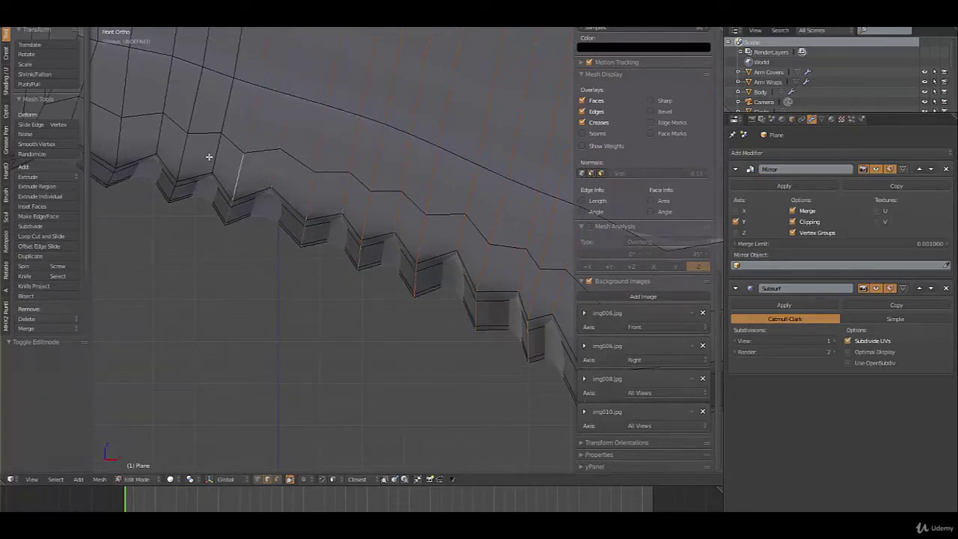
right_click(209, 156, "alt+shift")
right_click(168, 149, "alt+shift")
key("ctrl+z")
right_click(178, 145, "alt+shift")
right_click(155, 139, "alt+shift")
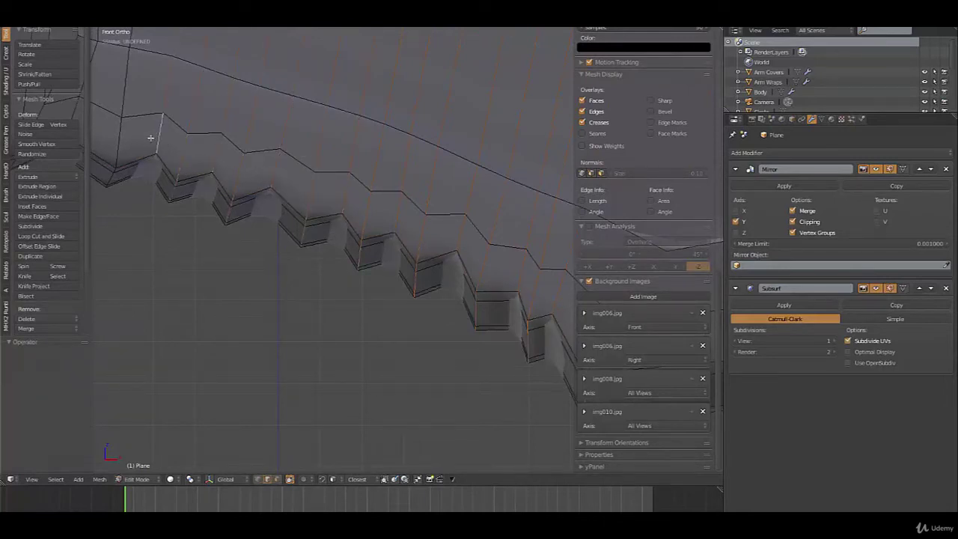
right_click(119, 140, "alt+shift")
Step: Deselect the loop portions crossing the upper blade with Circle Select in wireframe, keeping only the short serration edges selected
scroll(172, 176, "down", 1)
scroll(192, 188, "down", 3)
middle_click_drag(356, 246, 309, 274, "shift")
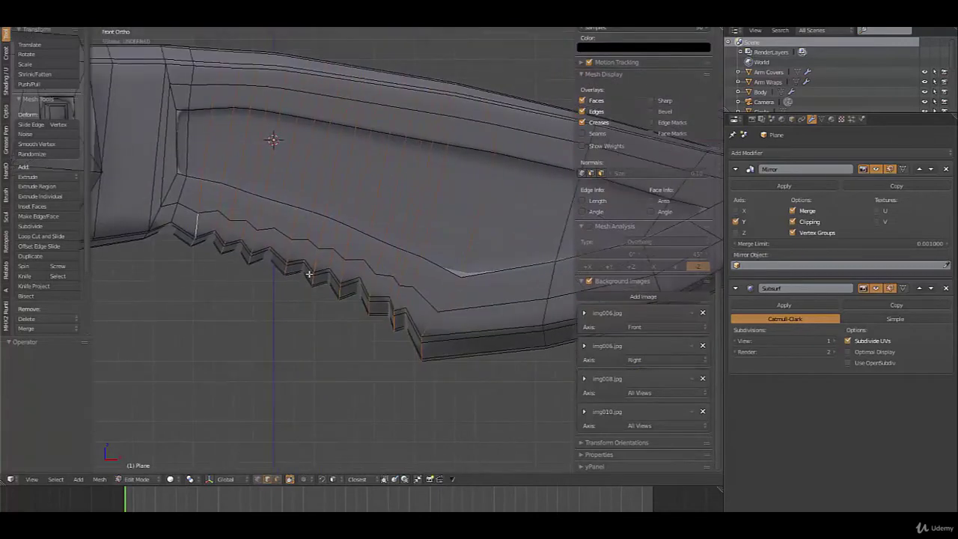
key("z")
scroll(309, 274, "down", 2)
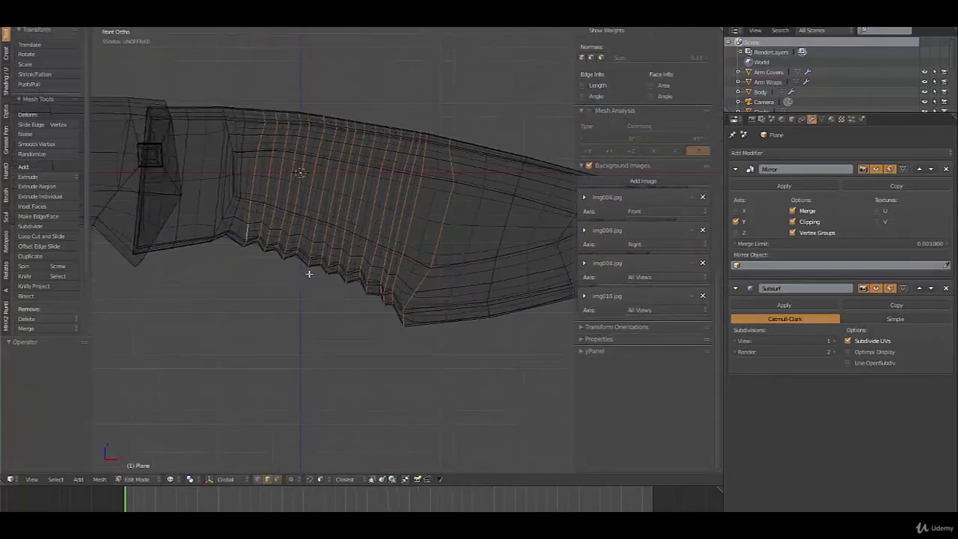
key("c")
mouse_move(446, 127)
middle_mouse_down()
mouse_move(452, 199)
mouse_move(417, 285)
mouse_move(407, 239)
mouse_move(400, 270)
mouse_move(407, 145)
mouse_move(421, 195)
mouse_move(385, 185)
mouse_move(374, 122)
mouse_move(277, 112)
mouse_move(352, 142)
mouse_move(331, 160)
mouse_move(247, 143)
mouse_move(383, 214)
mouse_move(381, 246)
mouse_move(342, 248)
mouse_move(244, 216)
mouse_move(343, 231)
mouse_move(385, 269)
mouse_move(398, 259)
middle_mouse_up()
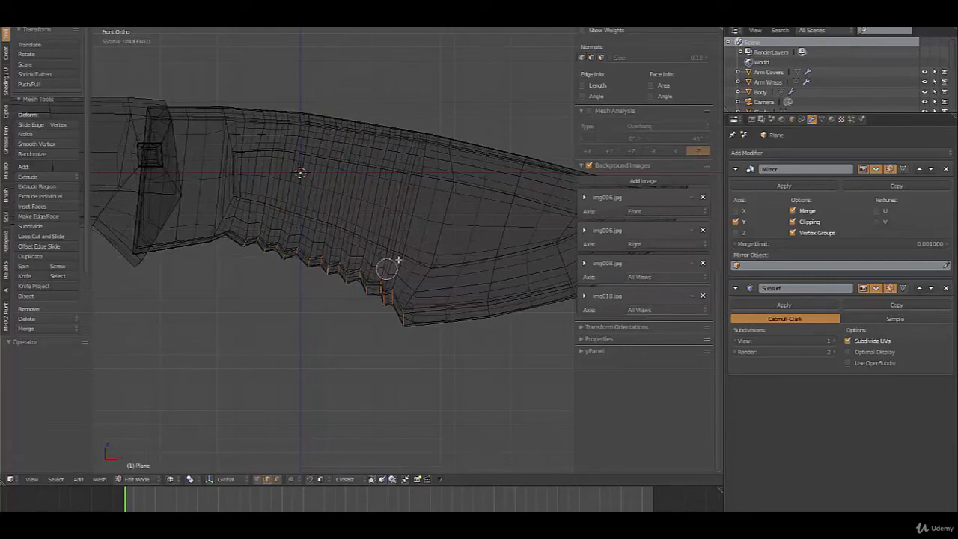
key("Escape")
key("z")
scroll(441, 335, "up", 1)
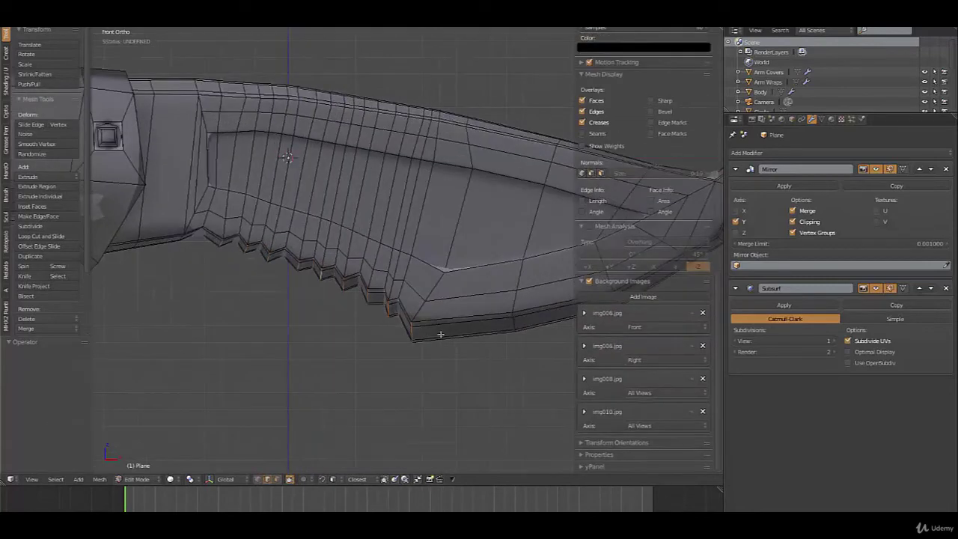
Step: Try a bevel on the serration edges, and clear the stray selected edges from the blade's side face in edge select mode
key("ctrl+b")
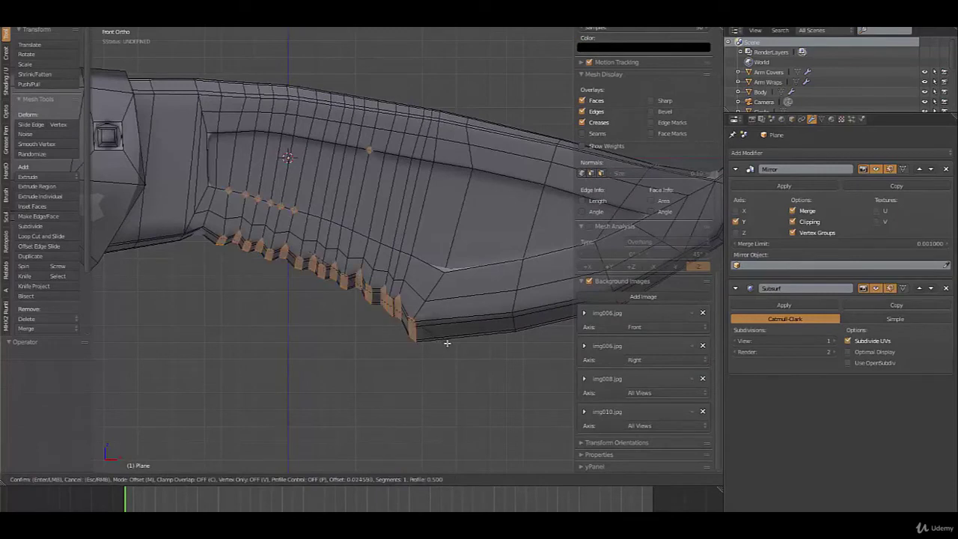
left_click(446, 343)
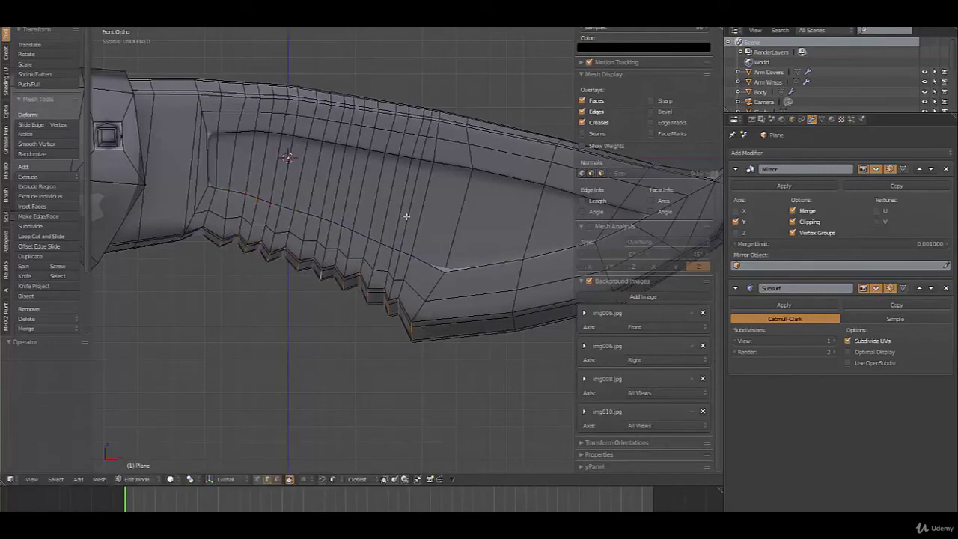
key("ctrl+Tab")
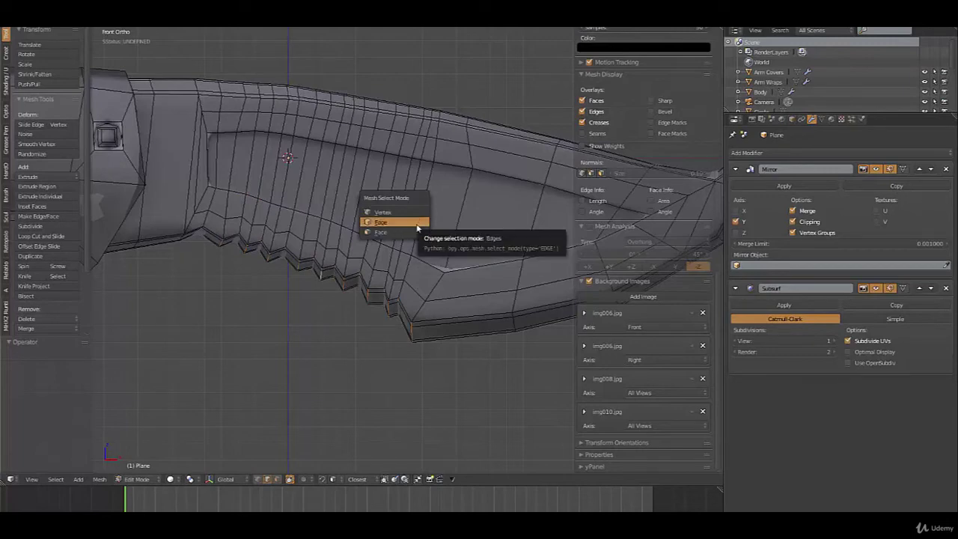
left_click(417, 225)
key("z")
middle_click_drag(420, 241, 395, 267)
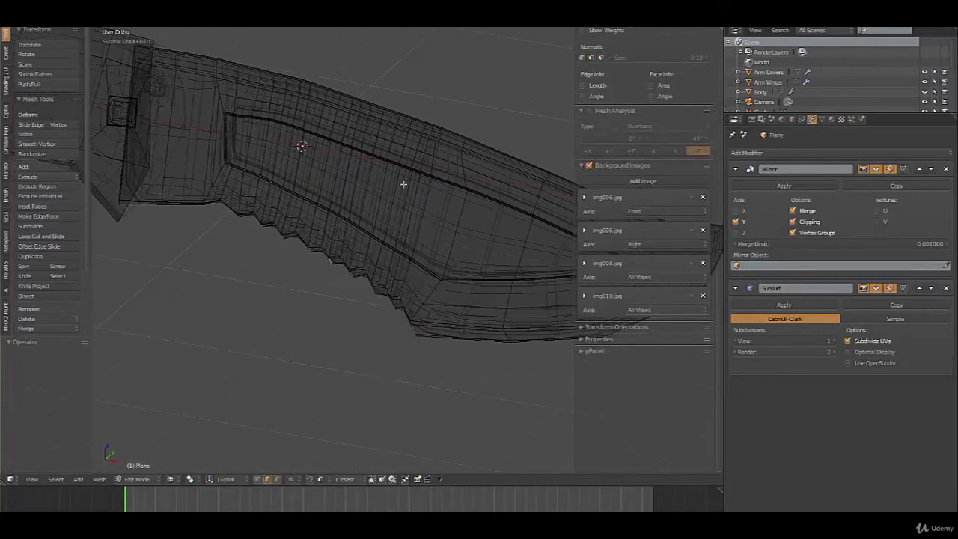
key("c")
key("Escape")
mouse_move(406, 218)
middle_mouse_down()
mouse_move(391, 223)
mouse_move(392, 180)
mouse_move(429, 161)
mouse_move(465, 192)
middle_mouse_up()
key("KP_1")
key("z")
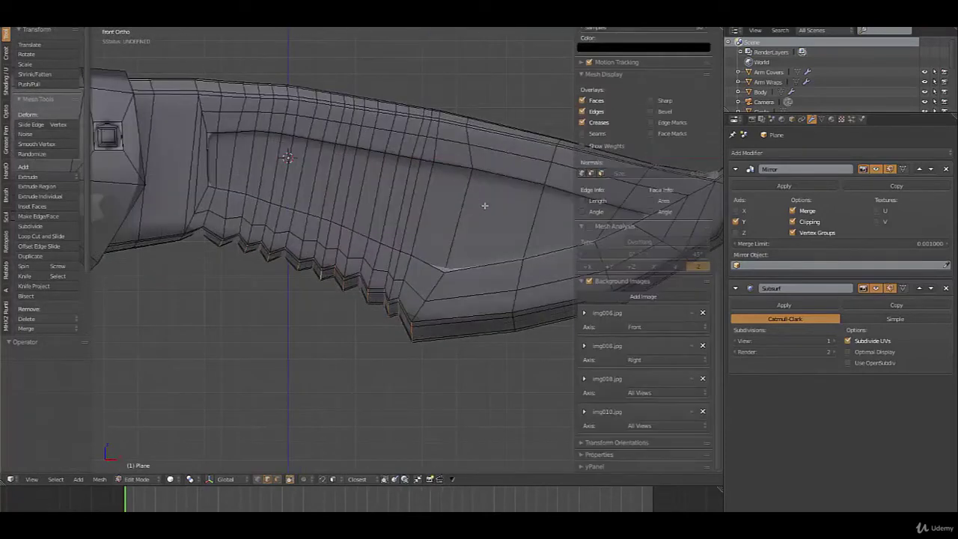
Step: Bevel the selected serration edges by about 0.004 with one segment and check the smoothed knife in Object Mode
key("ctrl+b")
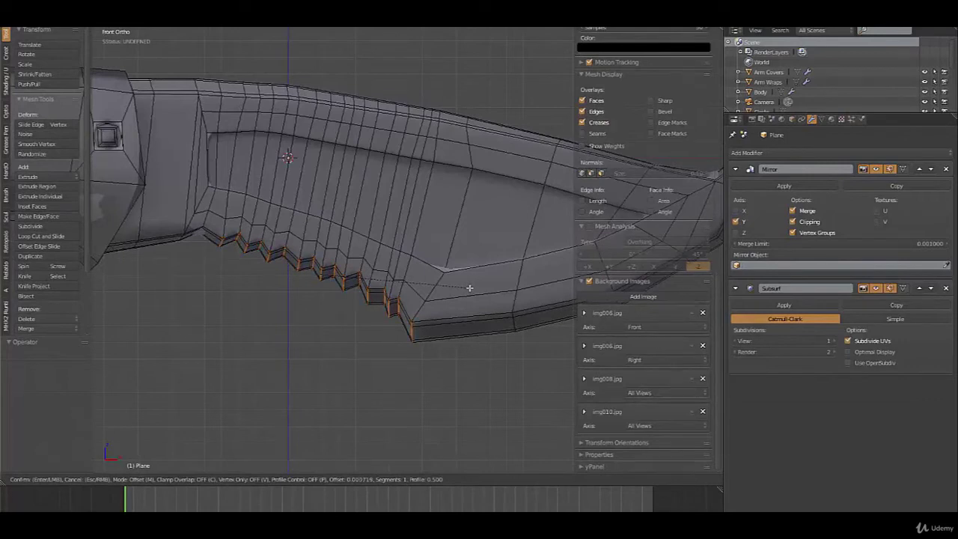
left_click(470, 287)
scroll(468, 280, "down", 2)
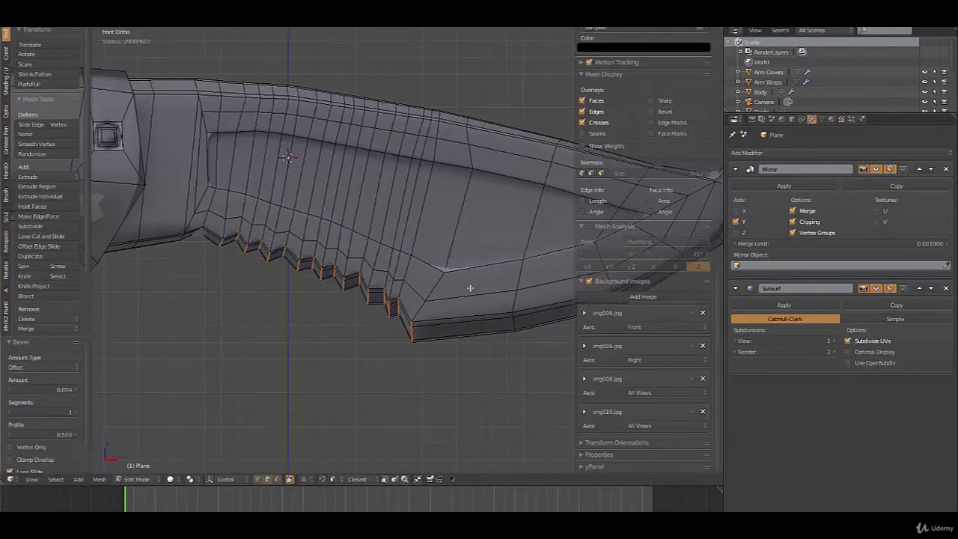
key("Tab")
scroll(426, 271, "down", 3)
mouse_move(384, 245)
middle_mouse_down()
mouse_move(325, 203)
mouse_move(367, 173)
mouse_move(402, 243)
middle_mouse_up()
mouse_move(402, 247)
middle_mouse_down()
mouse_move(285, 218)
mouse_move(343, 232)
mouse_move(314, 235)
mouse_move(330, 235)
mouse_move(358, 213)
mouse_move(386, 241)
middle_mouse_up()
Step: Extrude the guard's open border edges facing the blade in place and scale them inward to about 0.737
key("Tab")
scroll(302, 235, "up", 1)
key("e")
right_click(385, 242)
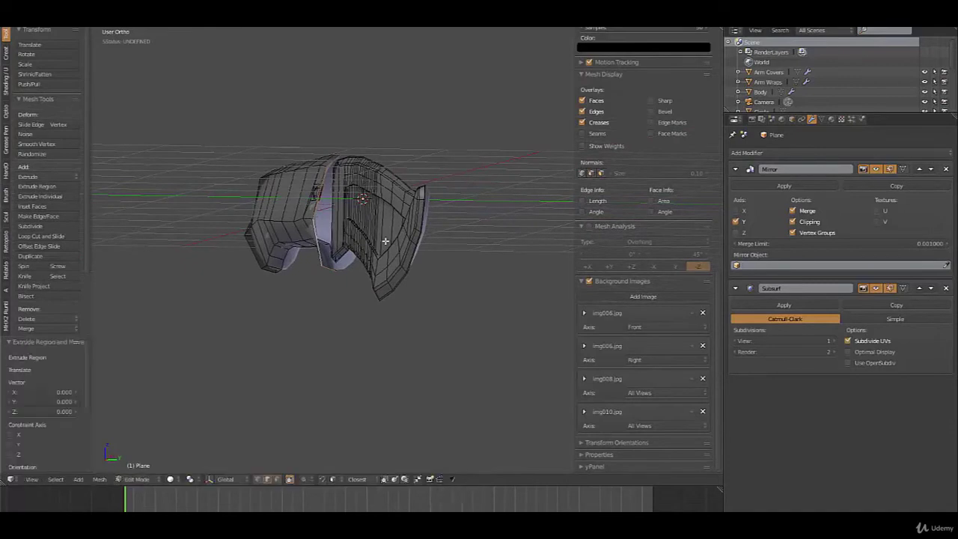
key("s")
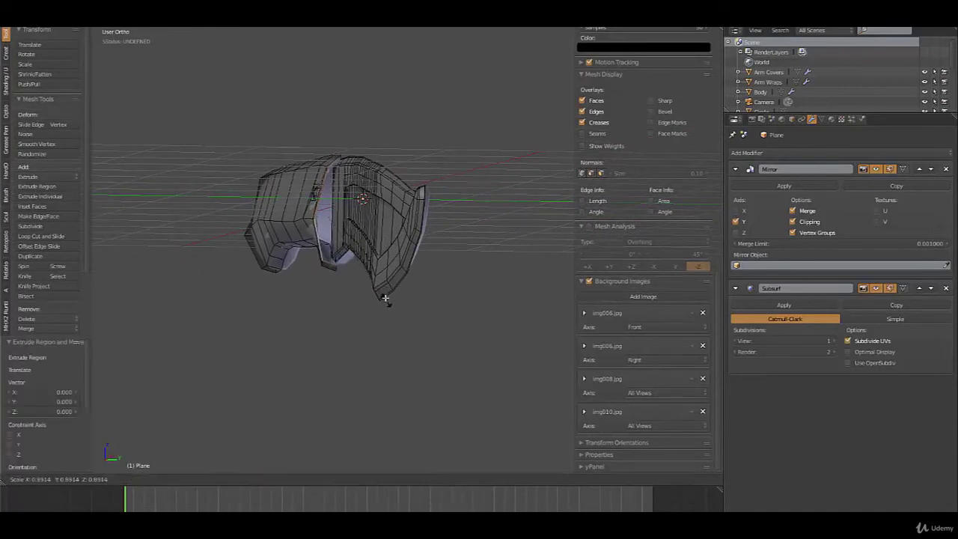
left_click(377, 287)
middle_click_drag(376, 286, 359, 241)
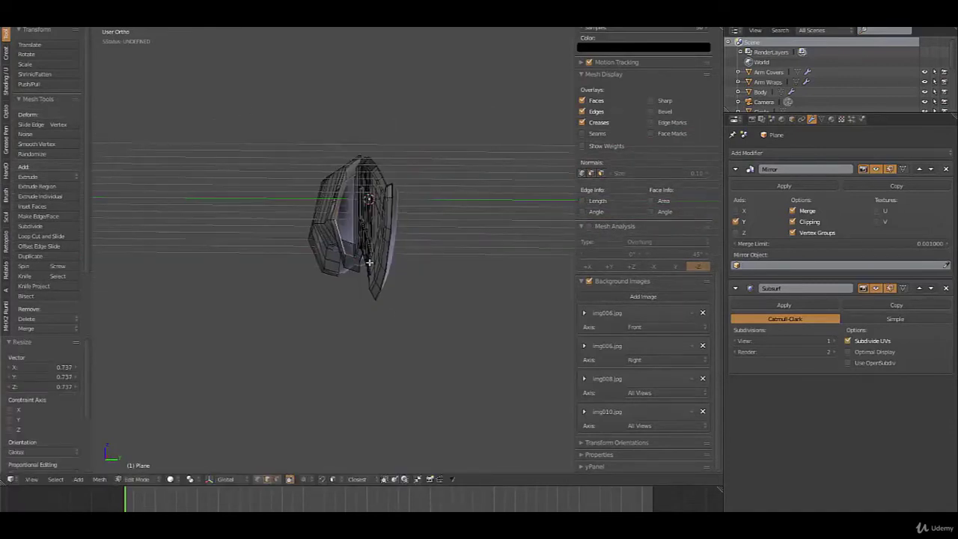
Step: In vertex select mode, move the middle vertex of the guard's extruded rim about 0.136 along Y toward the blade
scroll(358, 235, "up", 4)
key("ctrl+Tab")
left_click(338, 220)
right_click(319, 198)
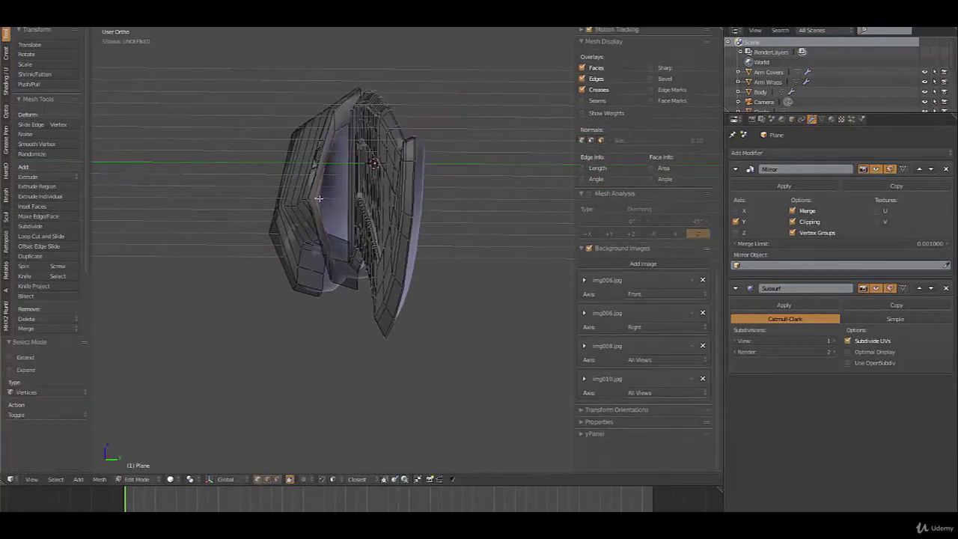
key("g")
left_click(359, 211)
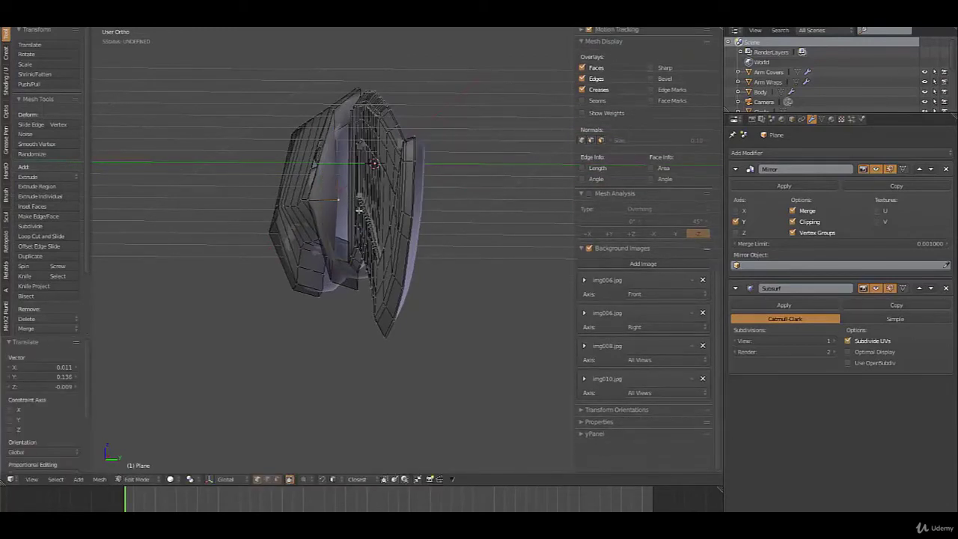
Step: Move the neighbouring vertices above and below it inward against the blade, roughly 0.1 each along Y
right_click(338, 134)
middle_click_drag(361, 146, 370, 158)
key("g")
left_click(381, 157)
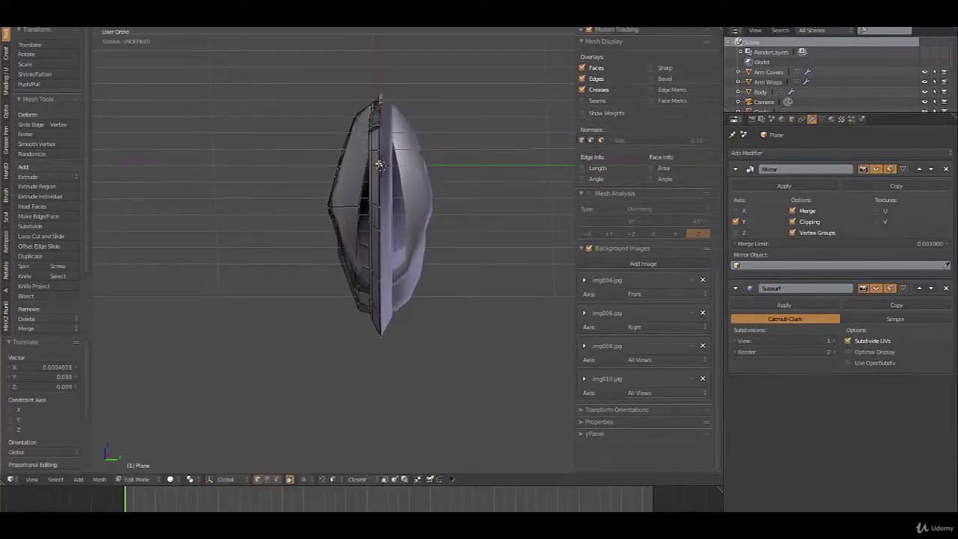
key("g")
left_click(364, 250)
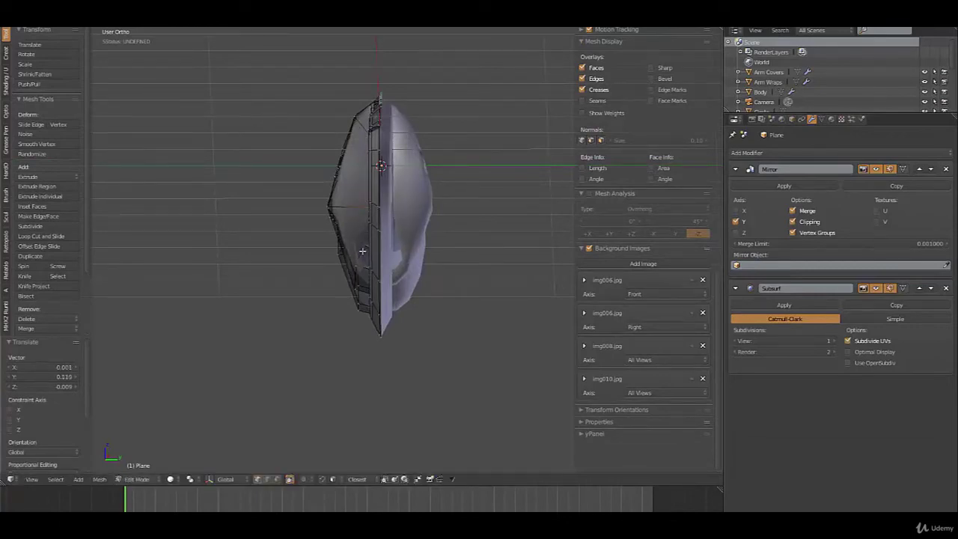
key("g")
left_click(382, 259)
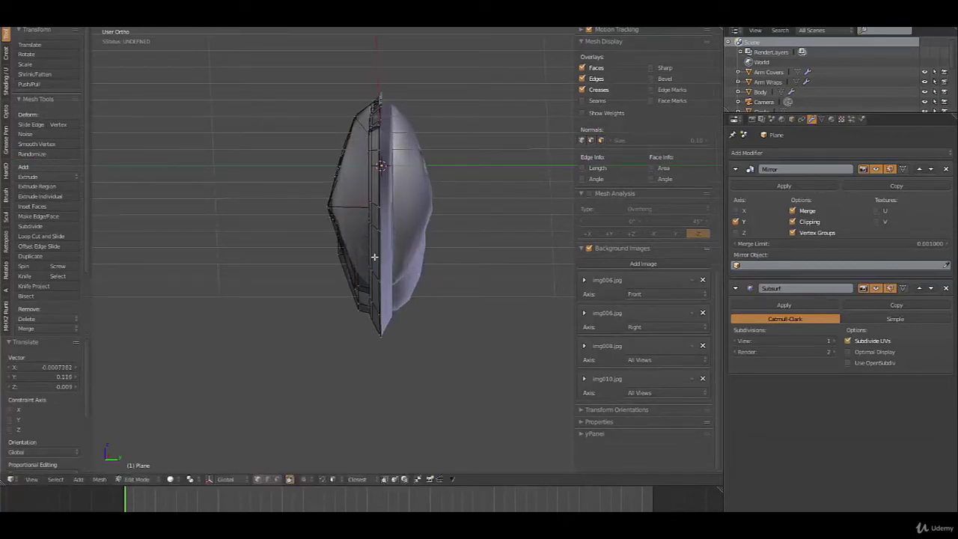
Step: In front-view wireframe, nudge the middle vertex of the guard's inner rim by about -0.003 along X and Z
mouse_move(375, 254)
middle_mouse_down()
mouse_move(407, 253)
mouse_move(378, 255)
middle_mouse_up()
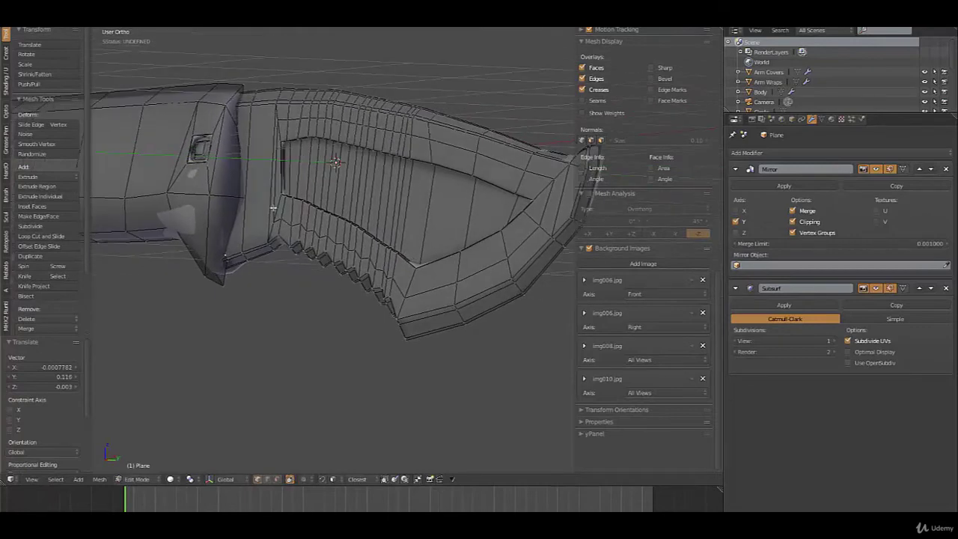
key("KP_3")
key("z")
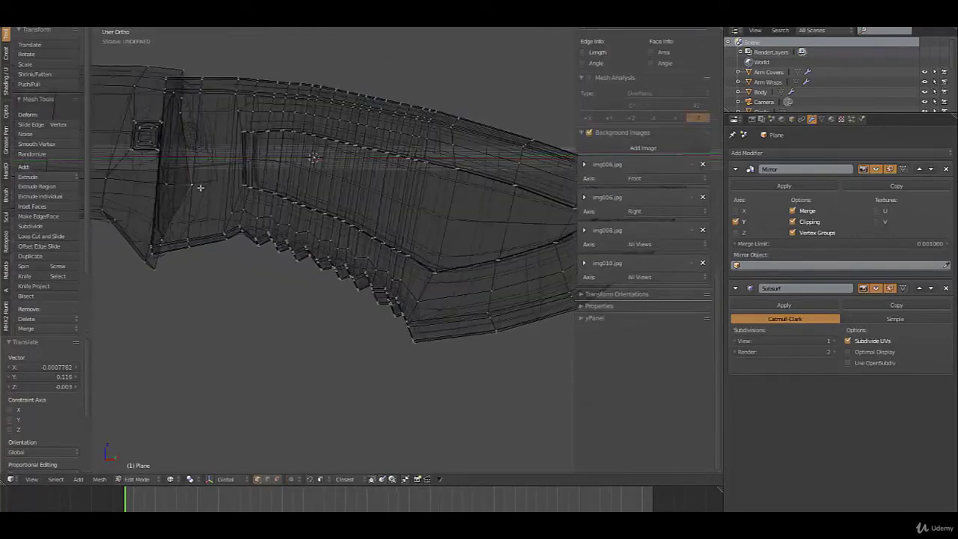
key("KP_3")
key("KP_1")
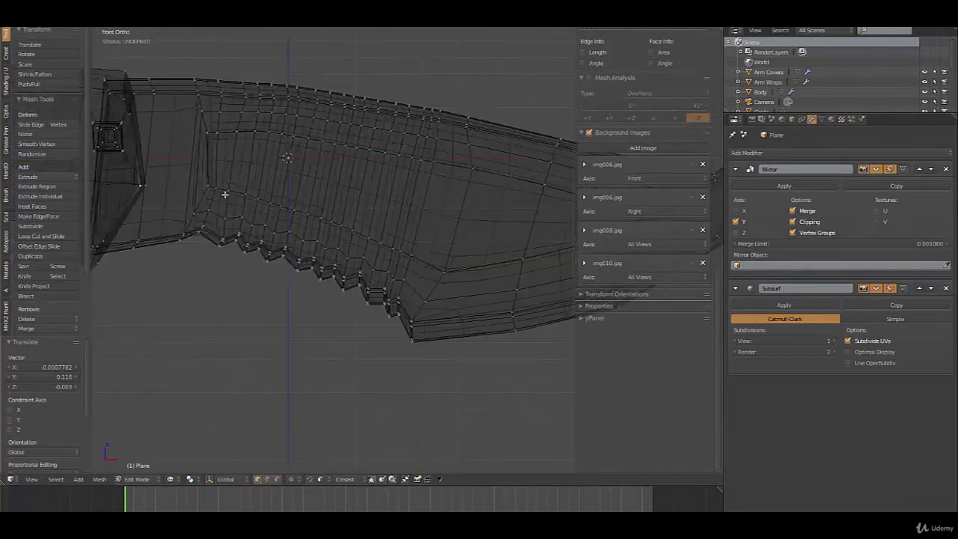
middle_click_drag(208, 193, 324, 176, "shift")
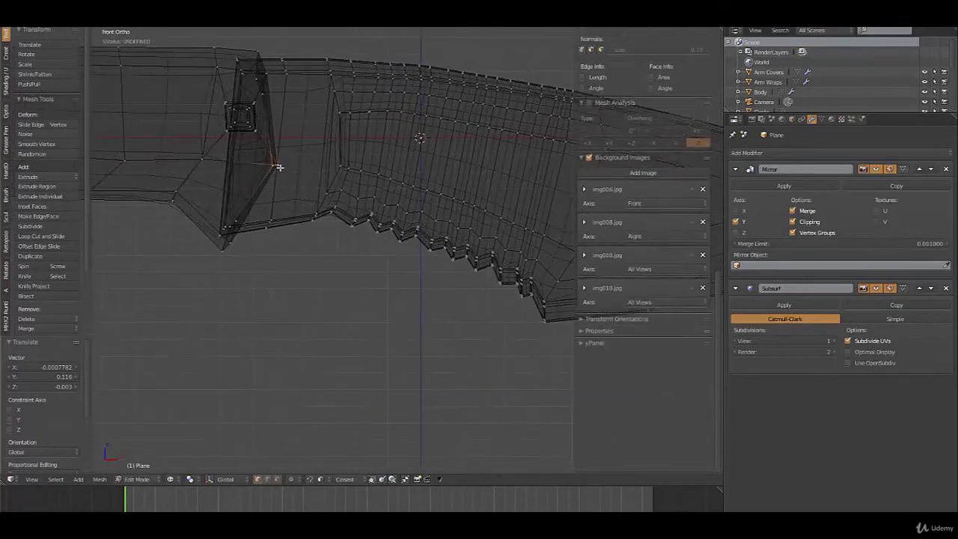
key("g")
right_click(315, 180)
right_click(280, 169)
key("g")
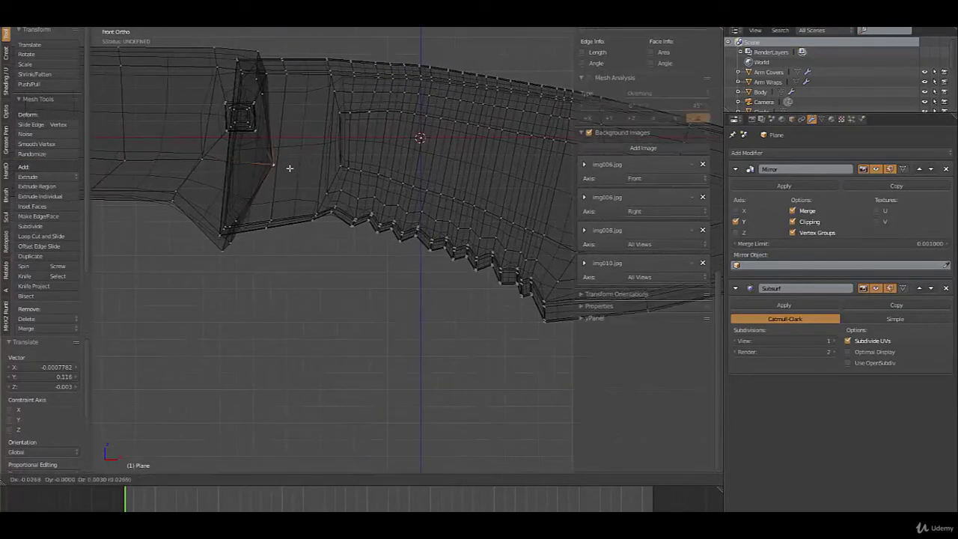
left_click(292, 169)
Step: Check the guard from an angle and move the same rim vertex about 0.051 toward the handle along X
key("z")
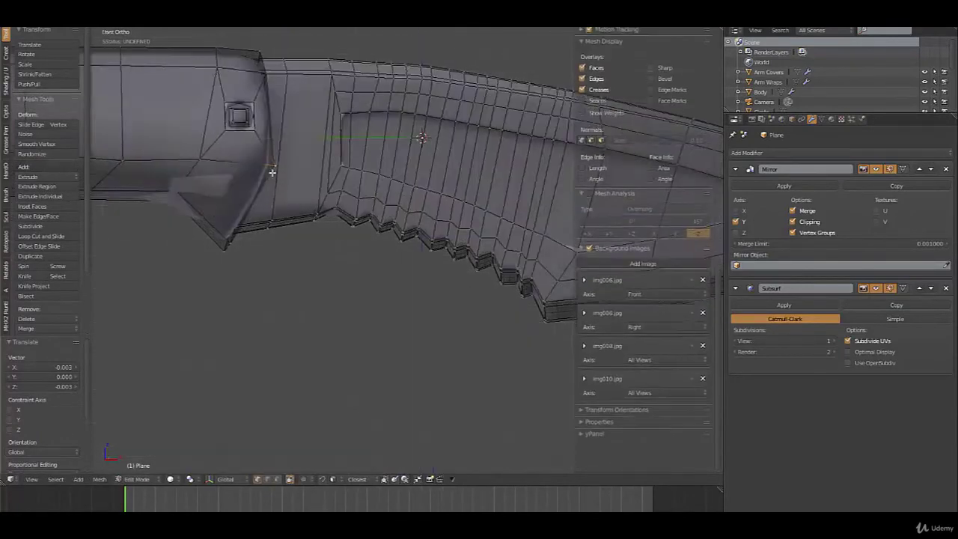
mouse_move(294, 163)
middle_mouse_down()
mouse_move(232, 172)
mouse_move(267, 171)
middle_mouse_up()
key("z")
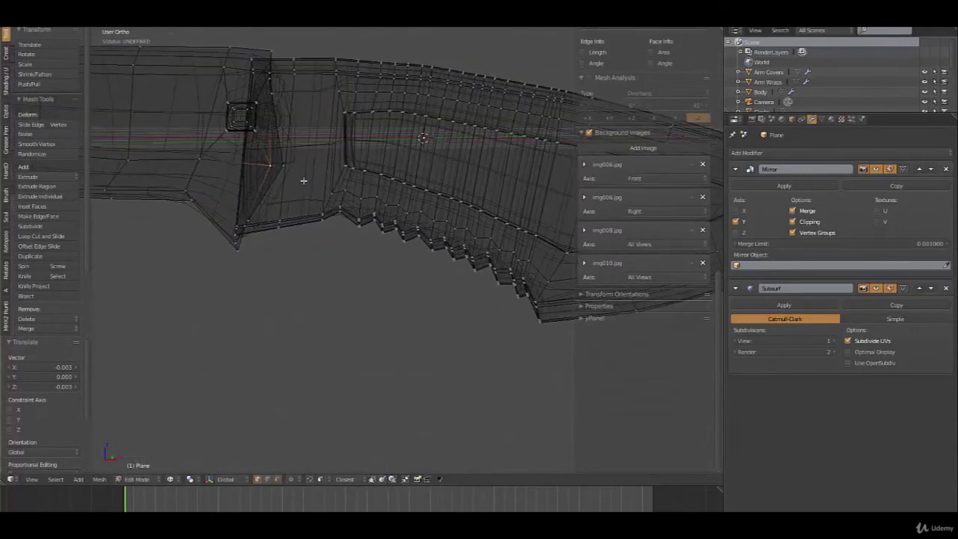
key("KP_3")
key("KP_1")
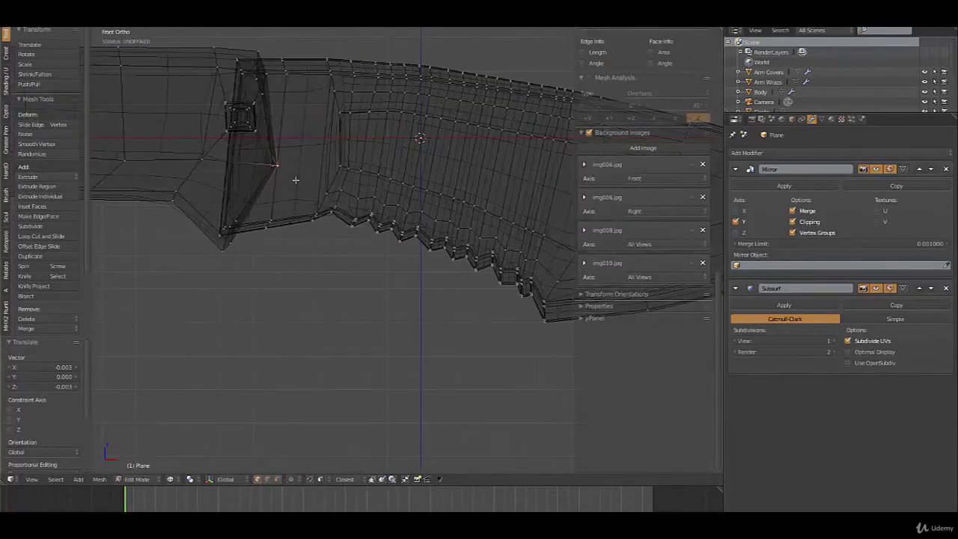
key("g")
left_click(287, 187)
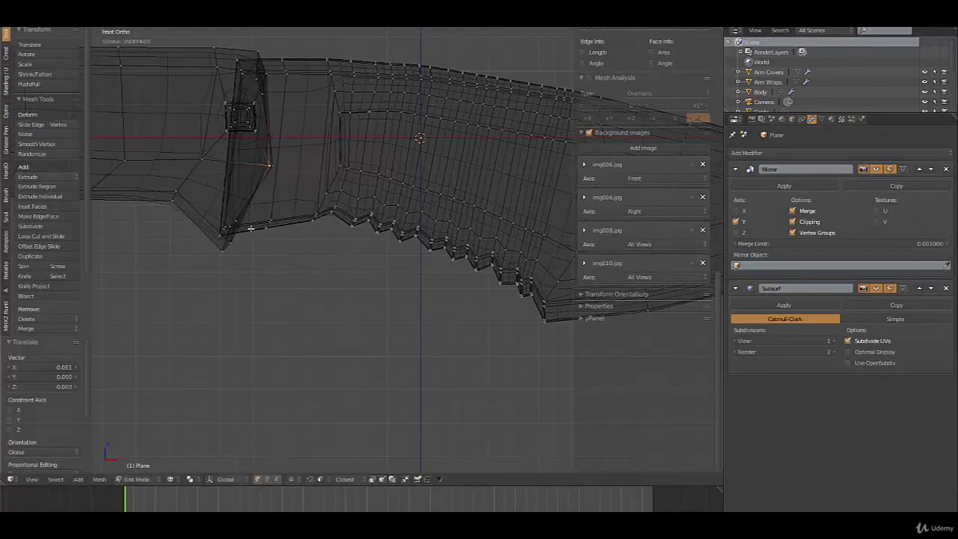
Step: In front-view wireframe, shift two more guard rim vertices toward the handle, the second about -0.054 along X and 0.006 along Z
key("g")
left_click(237, 248)
right_click(283, 168)
key("g")
left_click(276, 164)
key("z")
mouse_move(293, 148)
middle_mouse_down()
mouse_move(214, 161)
mouse_move(269, 151)
mouse_move(337, 173)
middle_mouse_up()
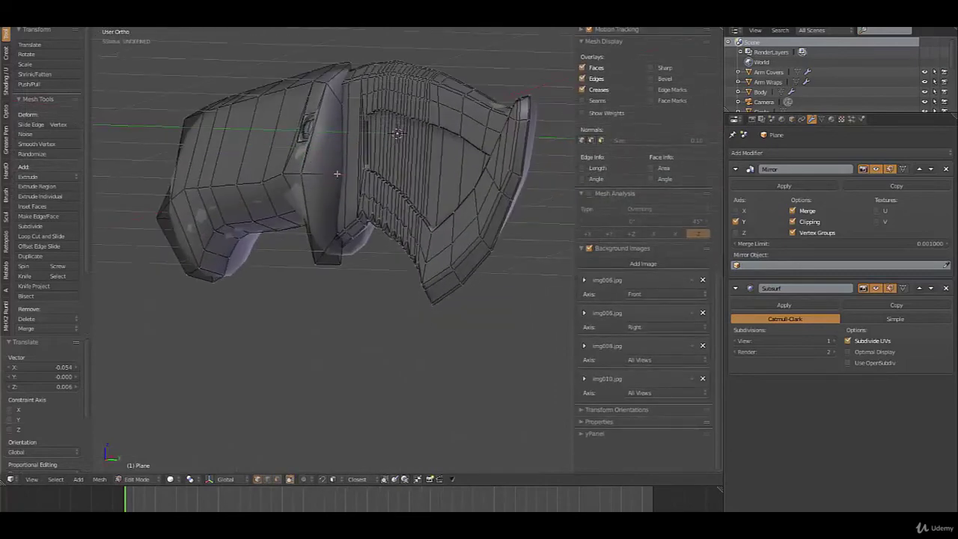
Step: Add two loop cuts around the guard's inner side, slid to factors of about 0.694 and 0.302
key("g")
key("g")
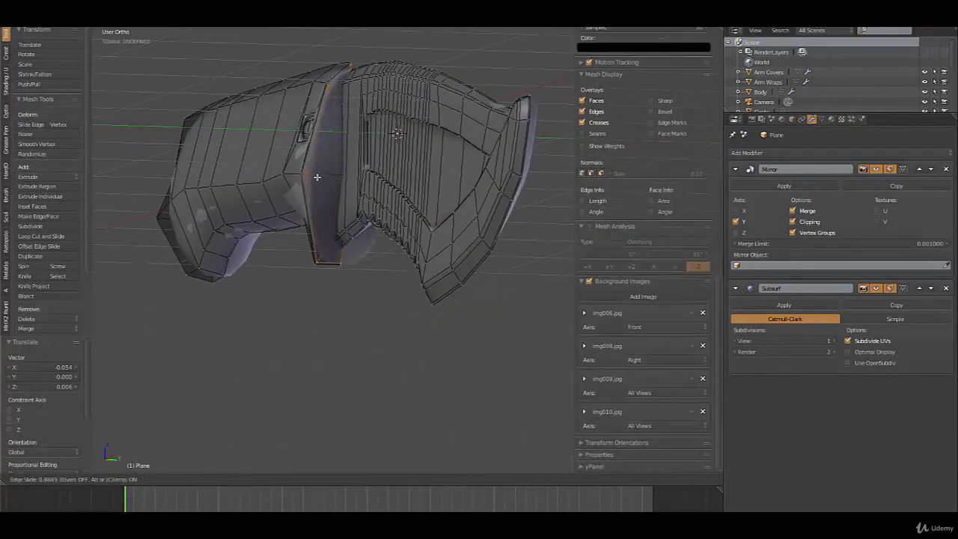
left_click(320, 177)
middle_click_drag(320, 177, 341, 169)
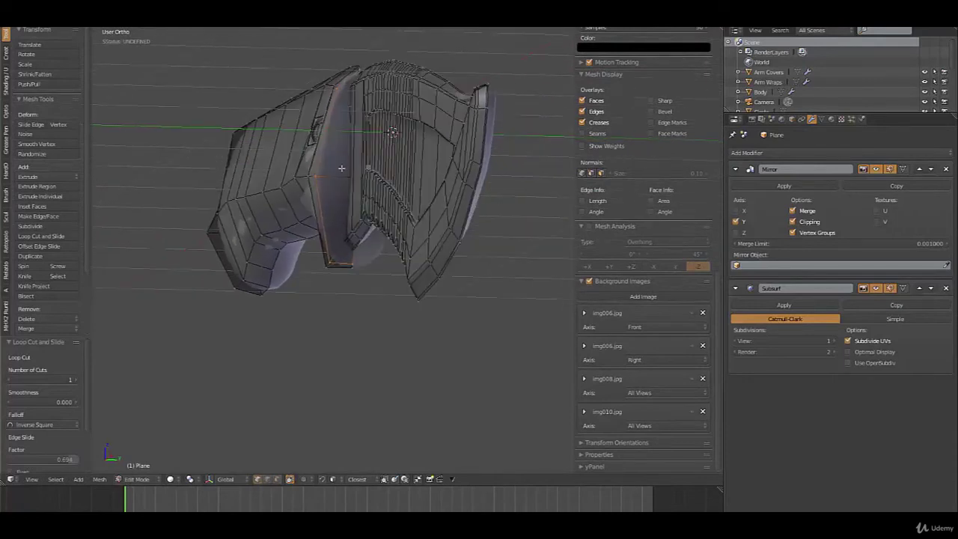
key("ctrl+r")
left_click(341, 172)
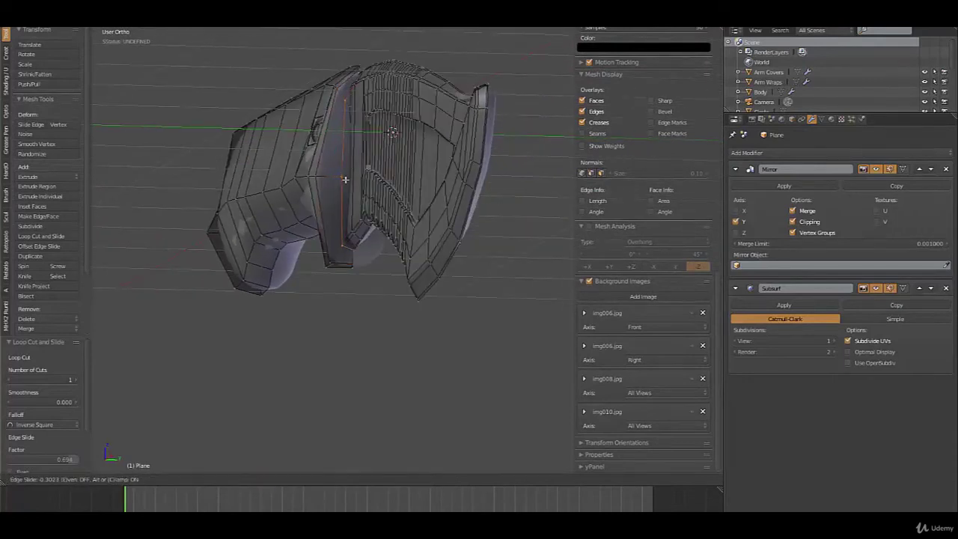
left_click(345, 180)
Step: In face select mode, extrude the guard's inner face loop about -0.172 along its normal and scale it to about 0.868
key("ctrl+Tab")
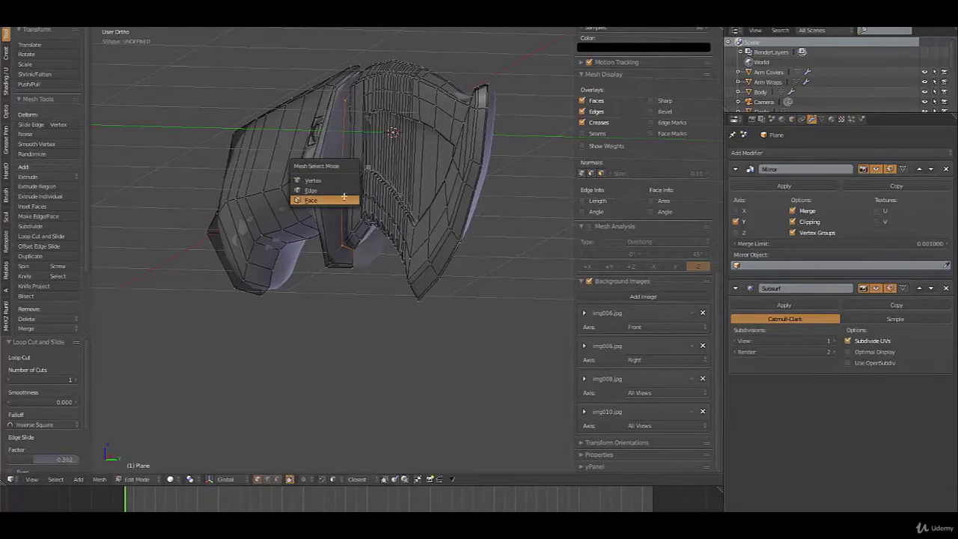
left_click(344, 198)
right_click(345, 178, "alt")
key("z")
middle_click_drag(346, 179, 391, 215)
key("e")
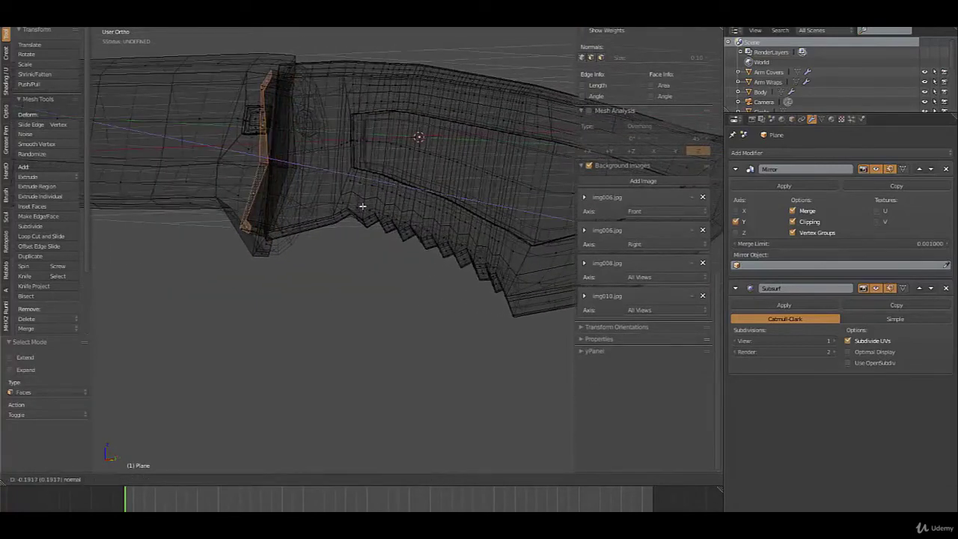
left_click(357, 235)
key("s")
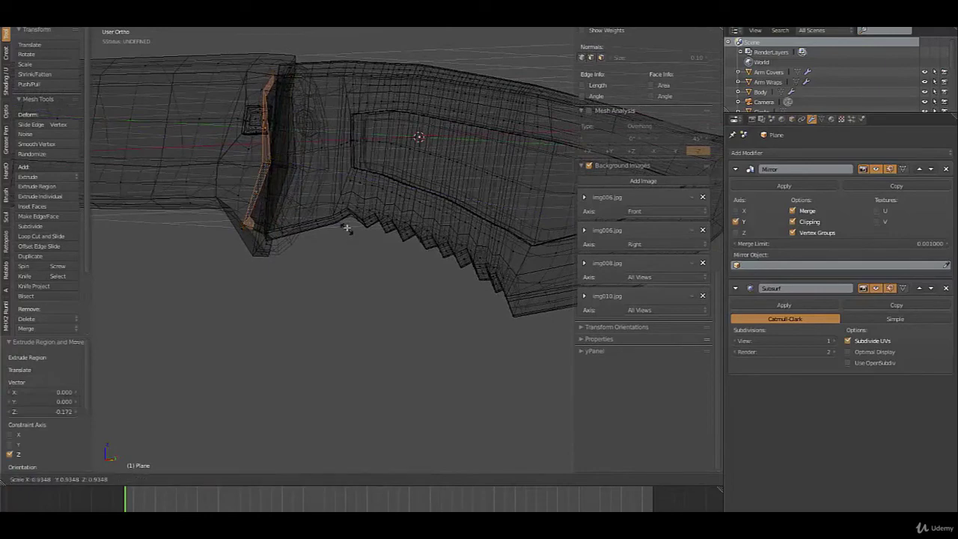
left_click(344, 223)
middle_click_drag(344, 223, 298, 181)
key("z")
scroll(307, 185, "up", 2)
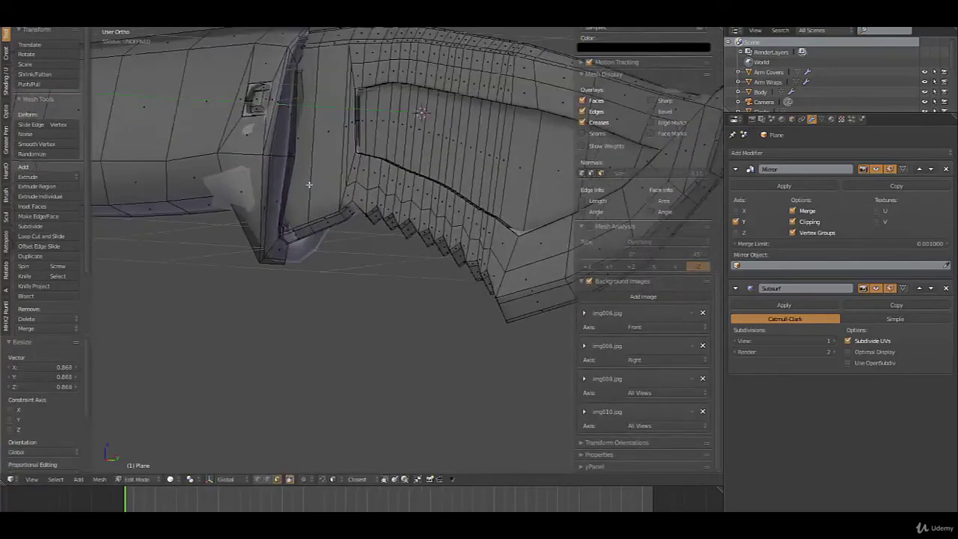
Step: Hide the tall faces beside the blade that cover the extruded strip inside the guard
key("z")
right_click(288, 120)
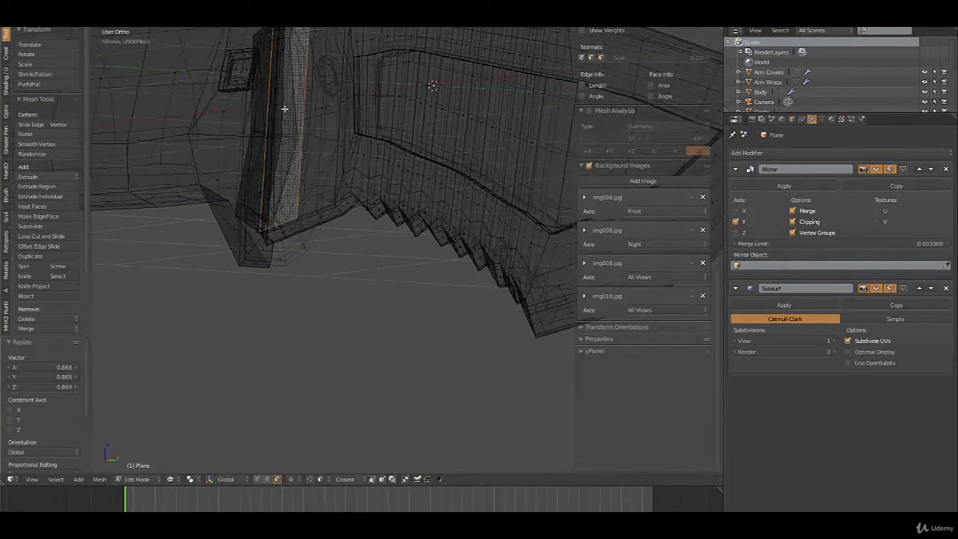
middle_click_drag(284, 109, 269, 133)
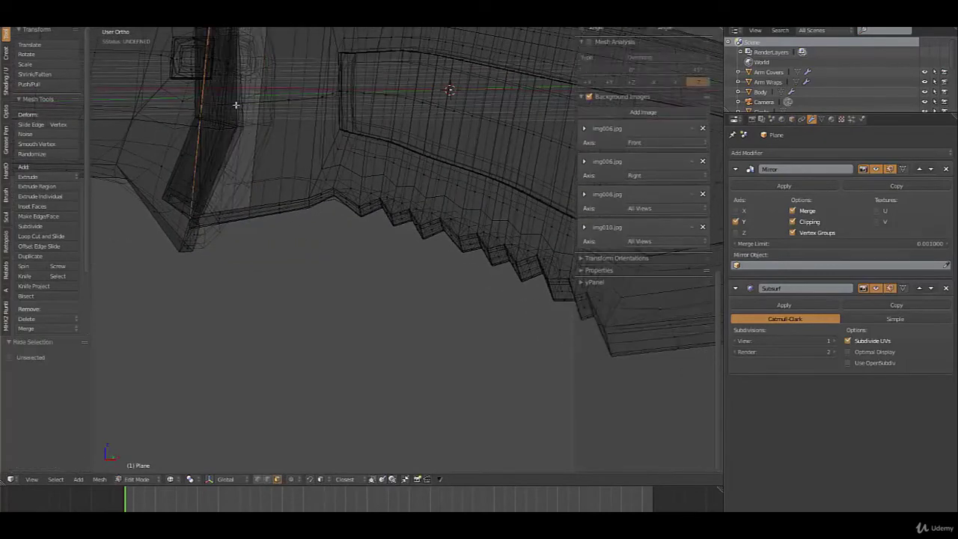
key("h")
key("g")
mouse_move(244, 129)
middle_mouse_down()
mouse_move(222, 128)
mouse_move(242, 141)
middle_mouse_up()
right_click(224, 128)
key("z")
mouse_move(274, 175)
middle_mouse_down()
mouse_move(267, 130)
mouse_move(360, 213)
middle_mouse_up()
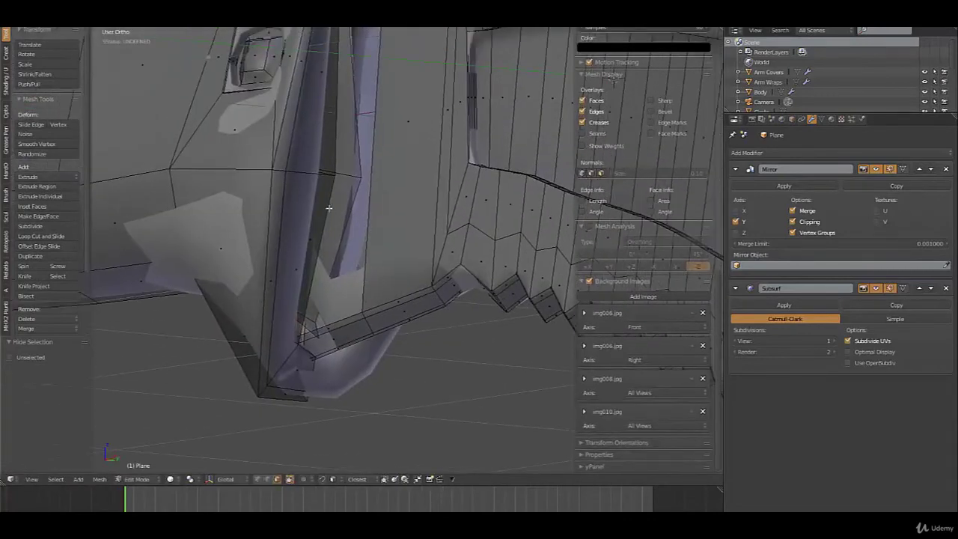
Step: Try deleting the long faces of the strip between guard and blade, and undo the deletion
right_click(328, 208)
right_click(341, 200)
right_click(346, 149, "shift")
key("x")
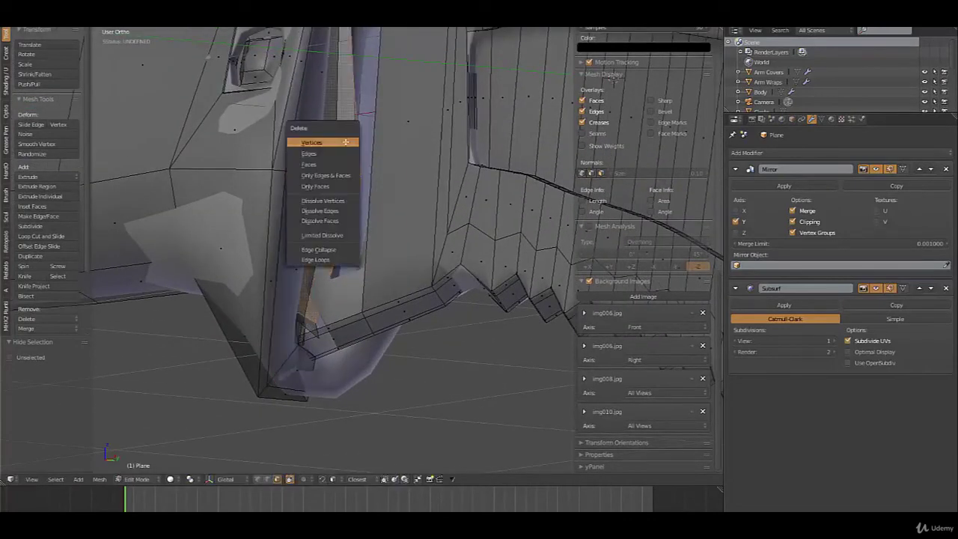
left_click(343, 163)
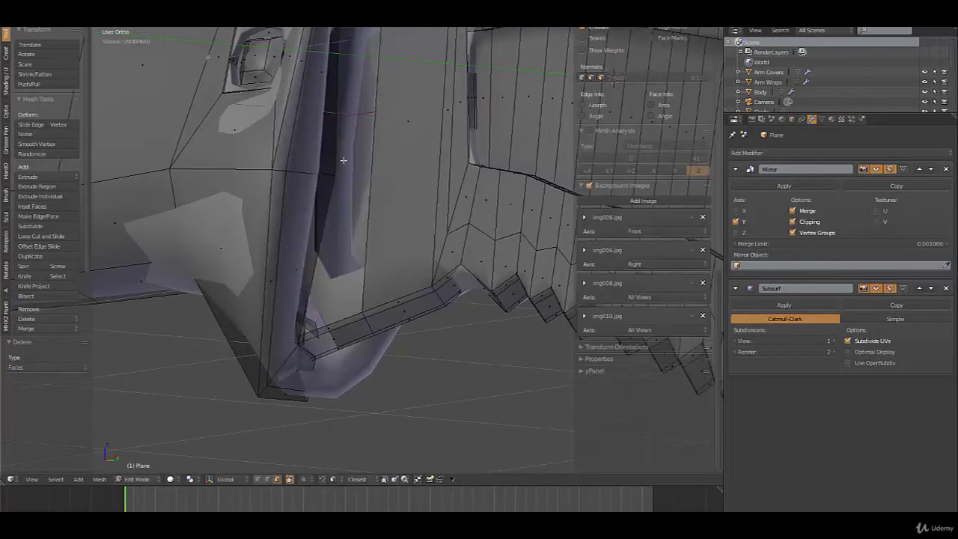
key("ctrl+z")
Step: Examine the junction of guard and blade in wireframe and as the smoothed object from several angles
middle_click_drag(343, 159, 357, 175)
key("a")
key("z")
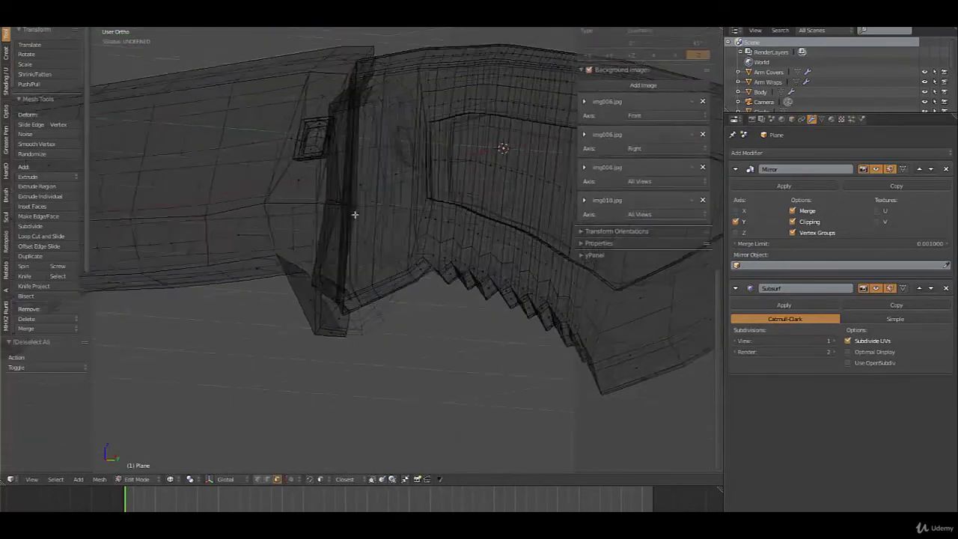
middle_click_drag(354, 215, 346, 216)
scroll(410, 206, "down", 2)
mouse_move(411, 205)
middle_mouse_down()
mouse_move(397, 204)
mouse_move(422, 227)
mouse_move(411, 227)
mouse_move(433, 203)
middle_mouse_up()
key("a")
key("Tab")
key("z")
scroll(410, 227, "up", 3)
key("Tab")
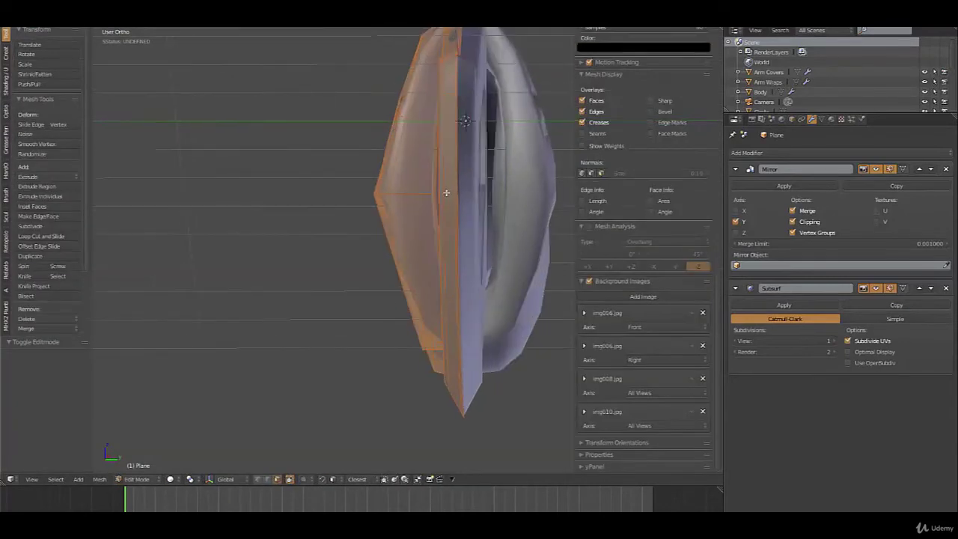
Step: In edge select mode with proportional editing enabled, move the guard's middle inner edge about 0.084 along Y toward the blade
key("ctrl+Tab")
left_click(426, 186)
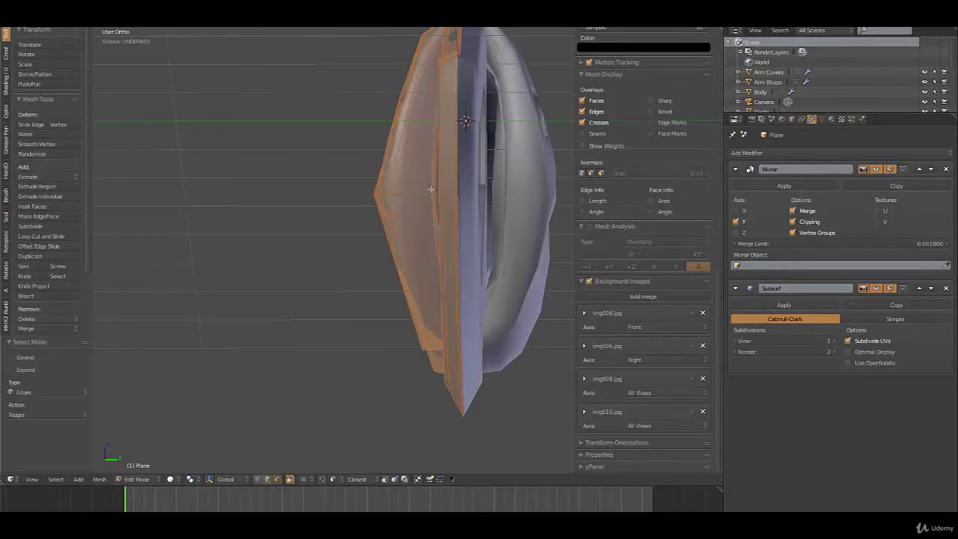
key("z")
mouse_move(435, 203)
middle_mouse_down()
mouse_move(471, 177)
mouse_move(472, 201)
mouse_move(489, 201)
middle_mouse_up()
key("a")
key("z")
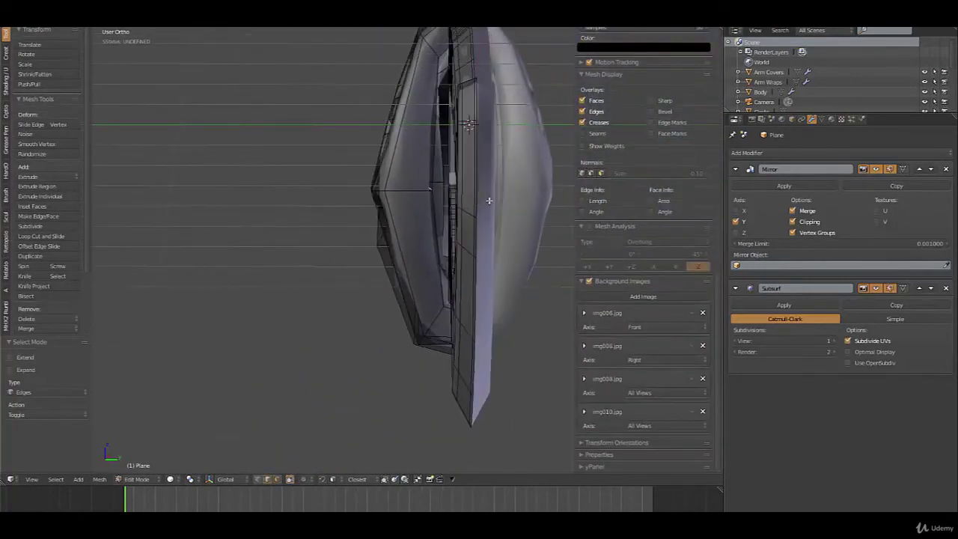
key("g")
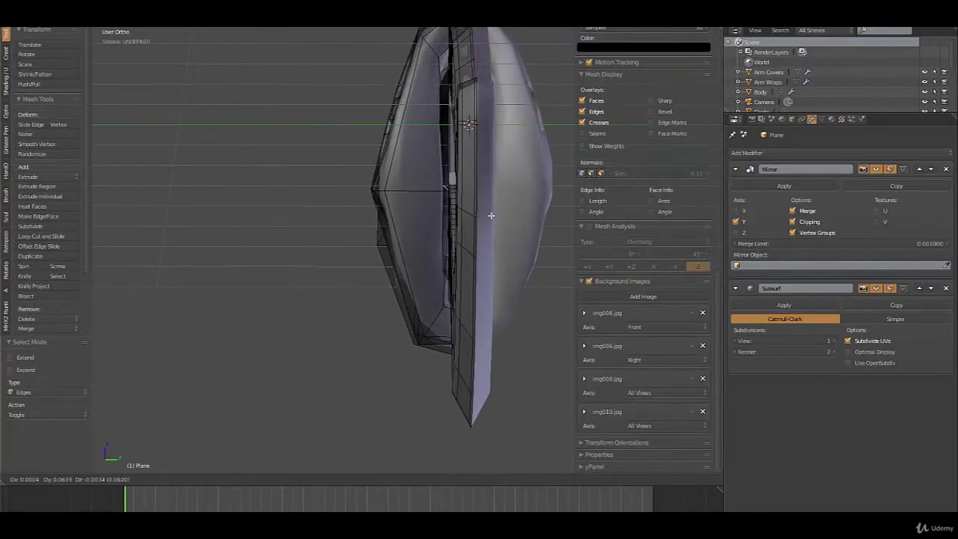
left_click(499, 217)
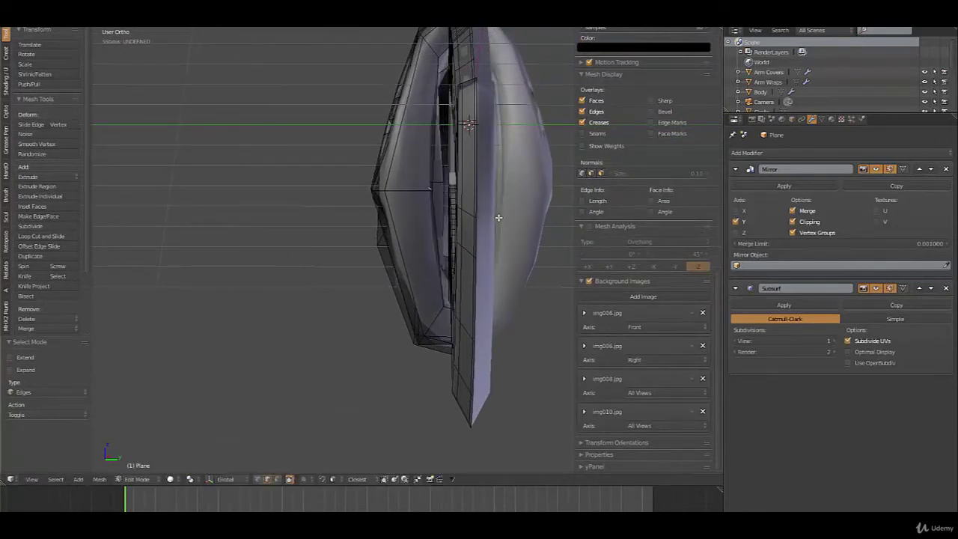
key("o")
key("g")
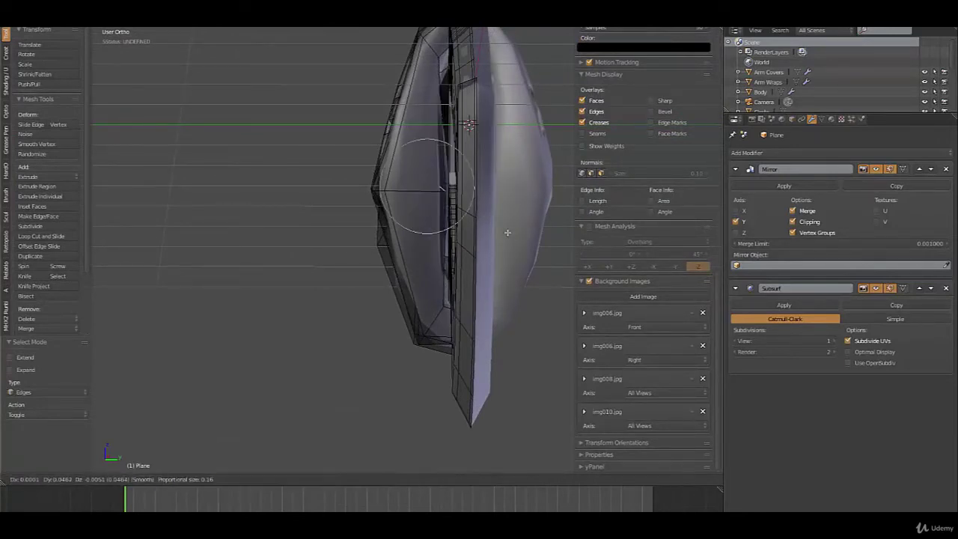
scroll(501, 232, "up", 8)
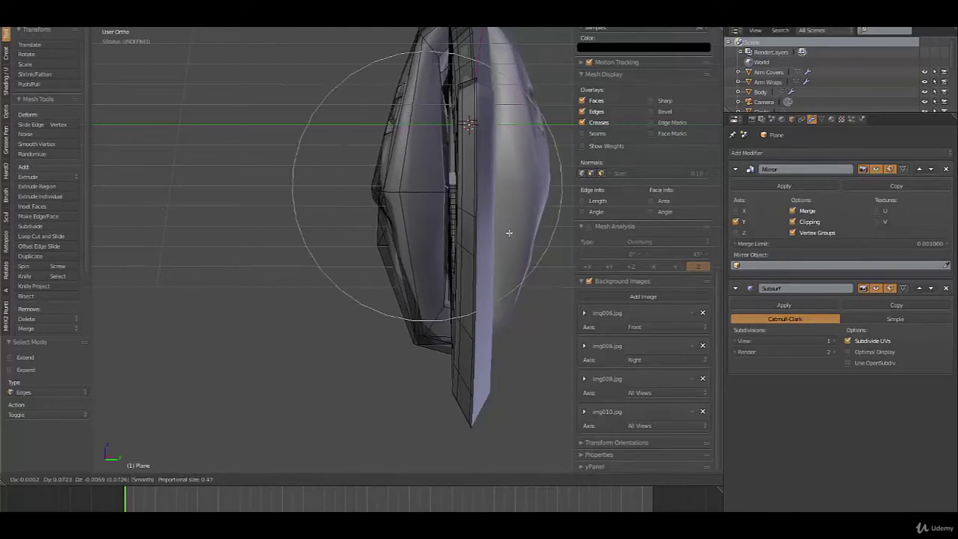
left_click(512, 233)
Step: Move the guard's upper inner edge about 0.084 along Y and -0.010 along Z, using a proportional size of 0.39
middle_click_drag(443, 68, 411, 59)
key("z")
mouse_move(466, 71)
middle_mouse_down()
mouse_move(459, 66)
mouse_move(456, 77)
mouse_move(426, 64)
middle_mouse_up()
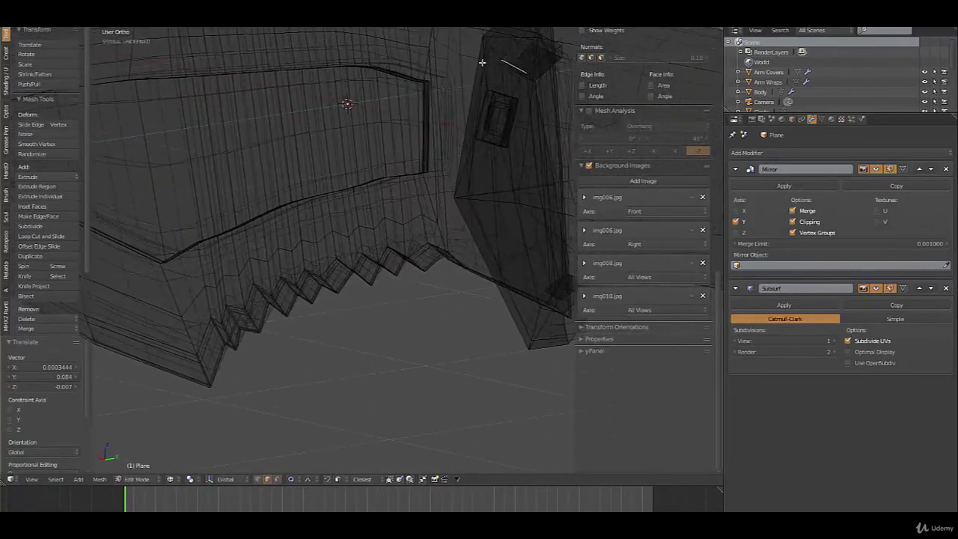
middle_click_drag(501, 66, 538, 86)
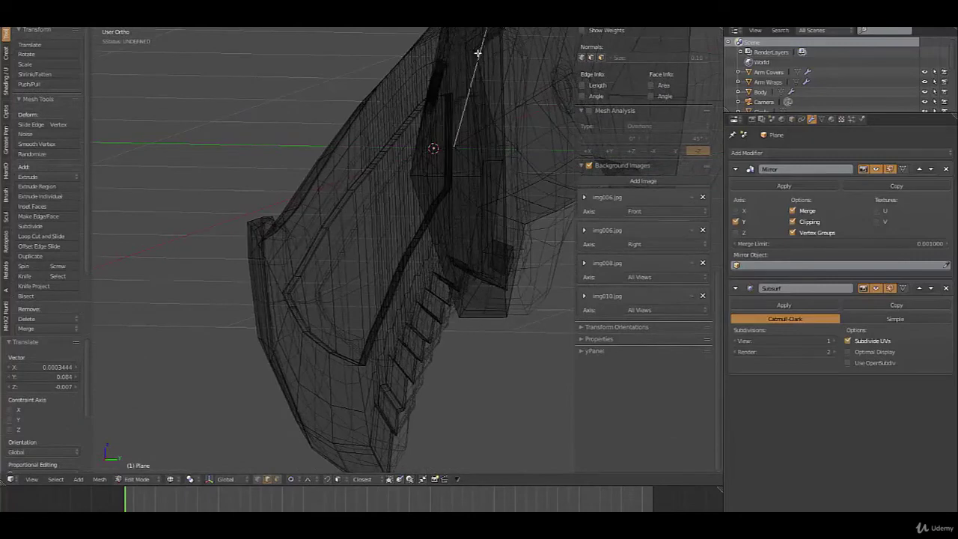
mouse_move(480, 54)
middle_mouse_down()
mouse_move(460, 55)
mouse_move(501, 53)
mouse_move(555, 86)
middle_mouse_up()
key("z")
key("g")
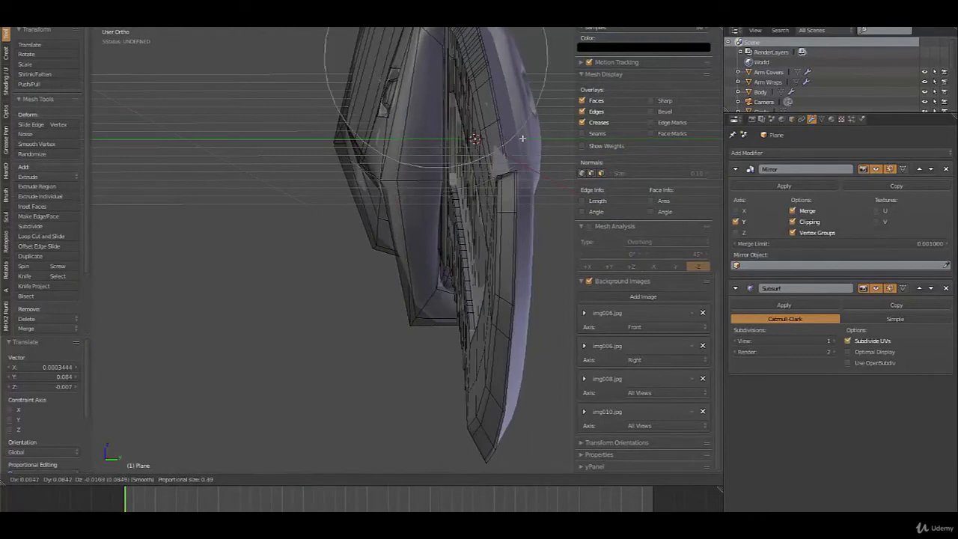
left_click(522, 138)
Step: Move the guard's lower inner edge toward the blade with smooth proportional editing at size 0.39
key("z")
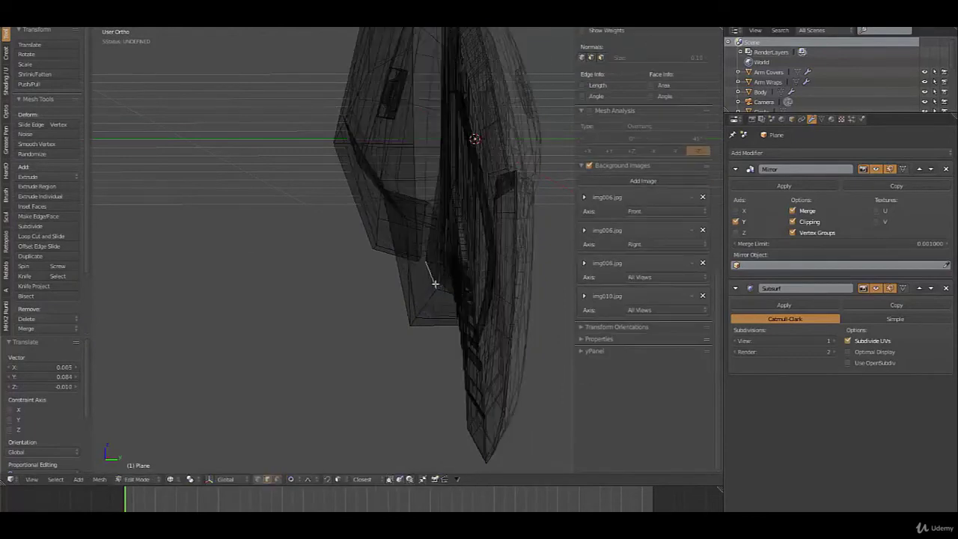
key("z")
key("g")
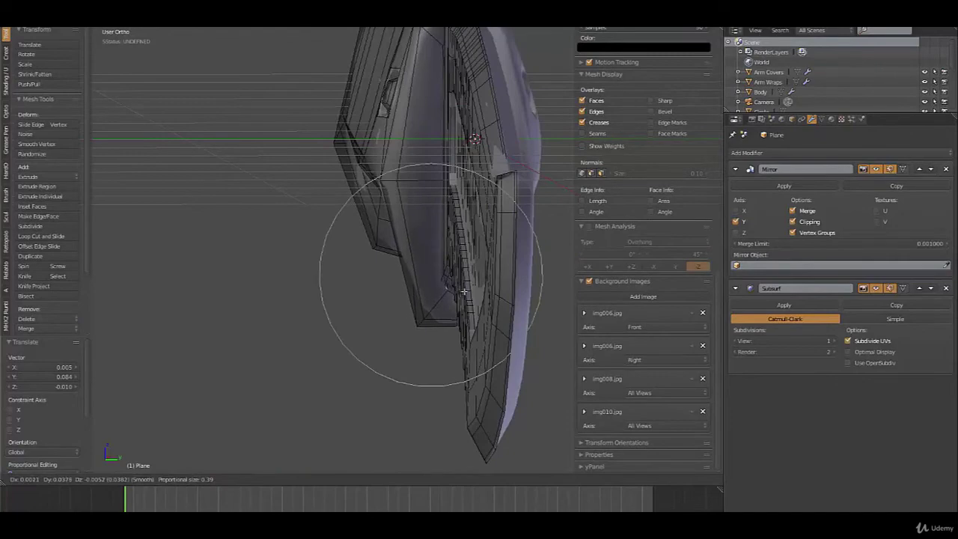
left_click(424, 285)
Step: Examine the smoothed knife in object mode from several angles and in front view, checking the handle's shape
scroll(421, 279, "down", 2)
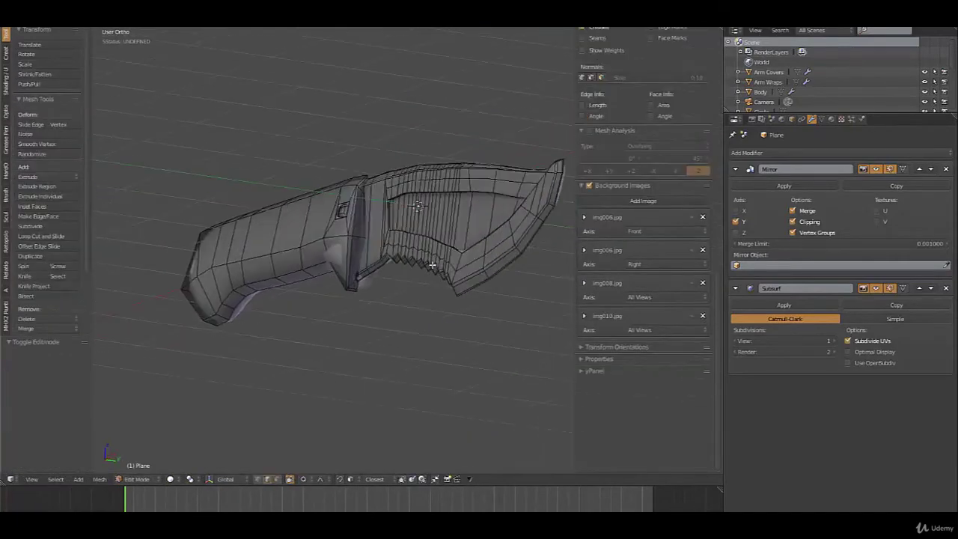
middle_click_drag(374, 271, 358, 246)
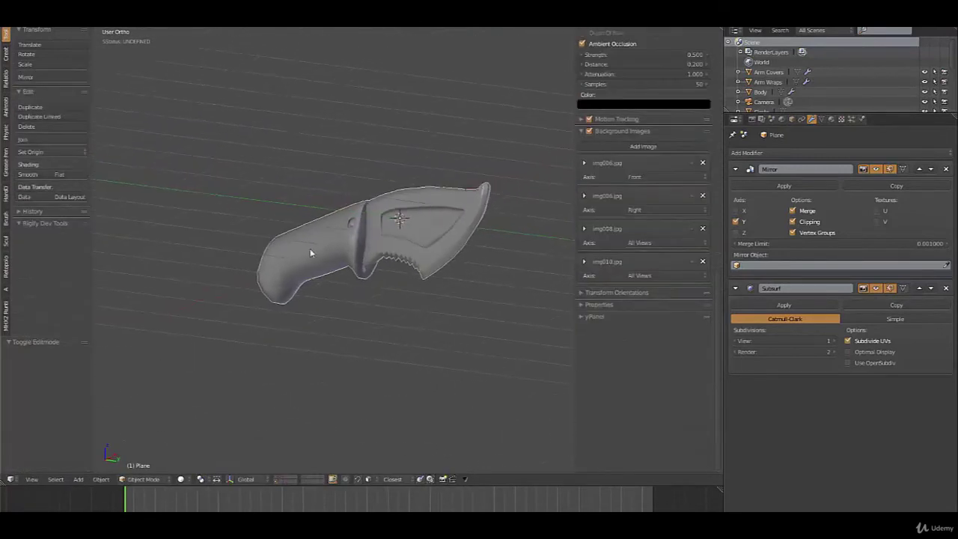
middle_click_drag(319, 243, 428, 259)
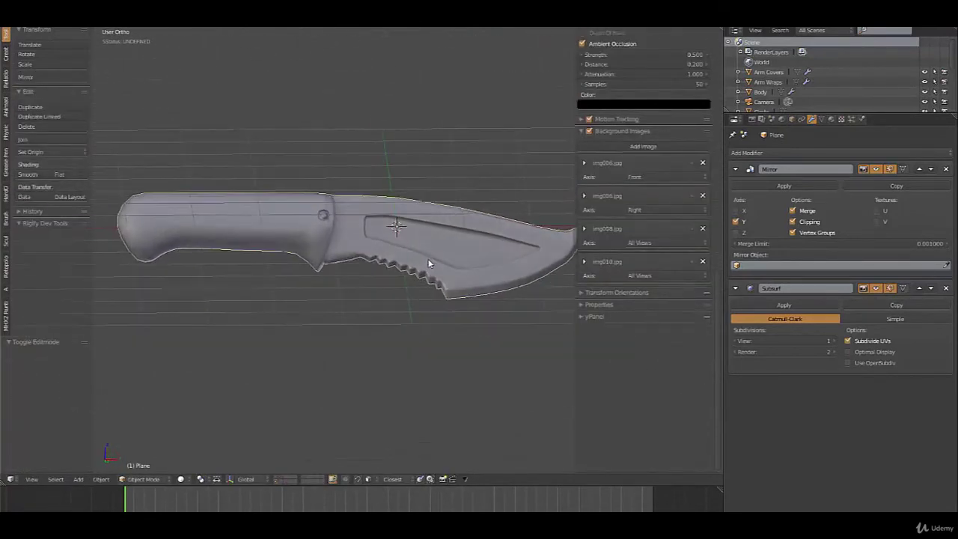
key("KP_1")
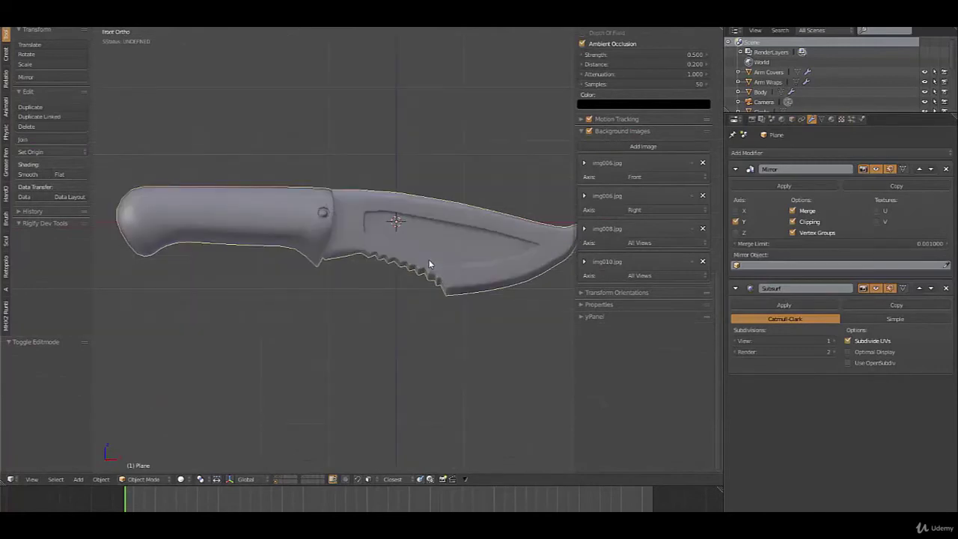
middle_click_drag(394, 255, 421, 257, "shift")
key("Tab")
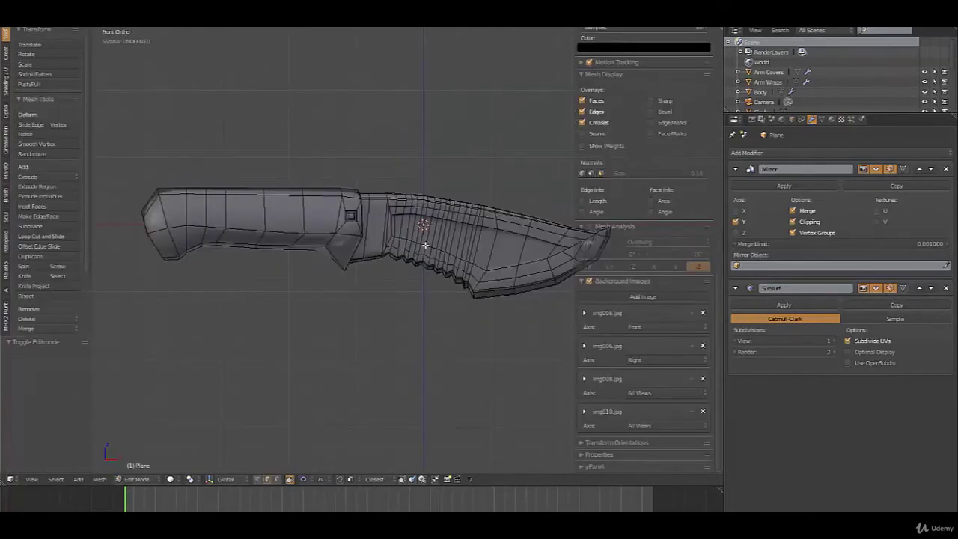
key("Tab")
scroll(398, 200, "down", 2)
middle_click_drag(327, 185, 333, 186, "shift")
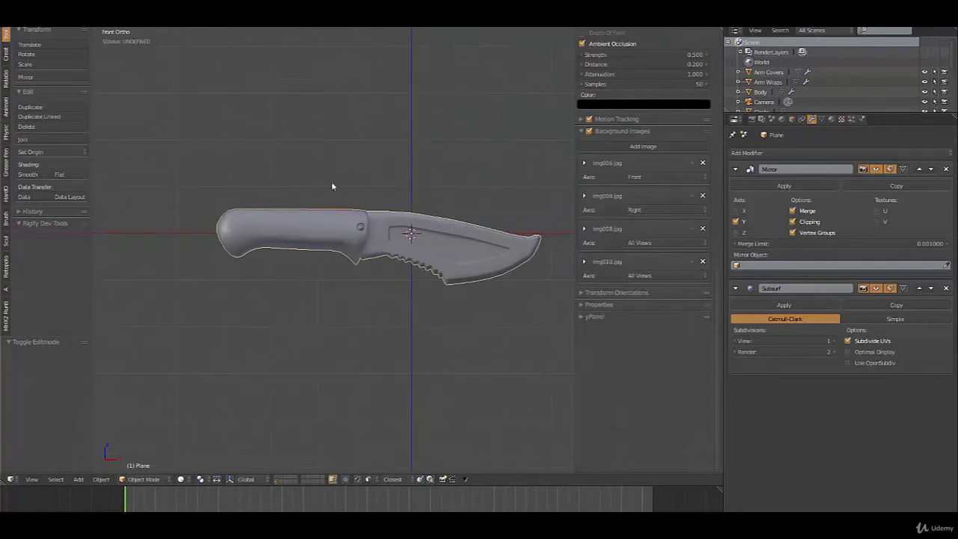
Step: Straighten the edge loop at the middle of the knife handle by scaling it to 0 along X
key("Tab")
scroll(304, 225, "up", 3)
middle_click_drag(265, 199, 314, 229, "shift")
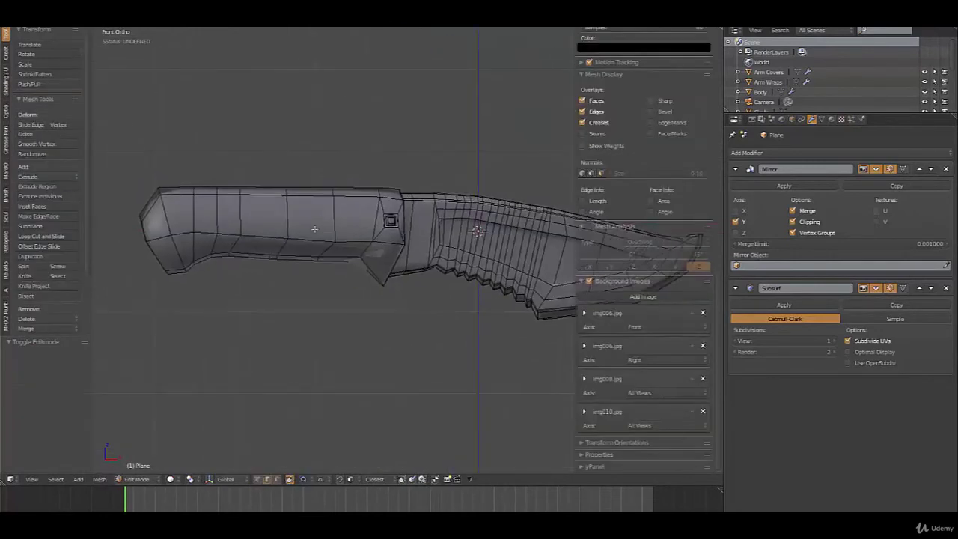
right_click(283, 224, "alt")
key("s")
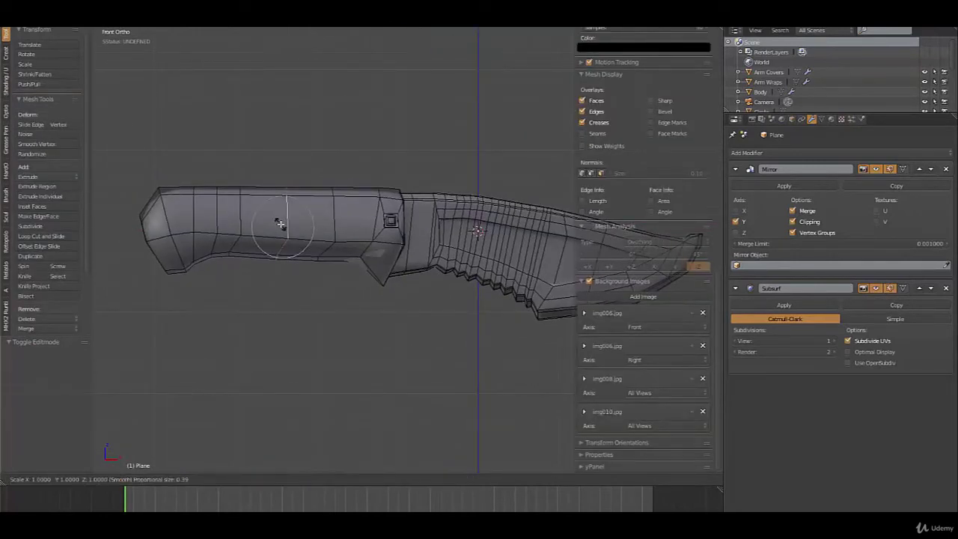
key("x")
key("0")
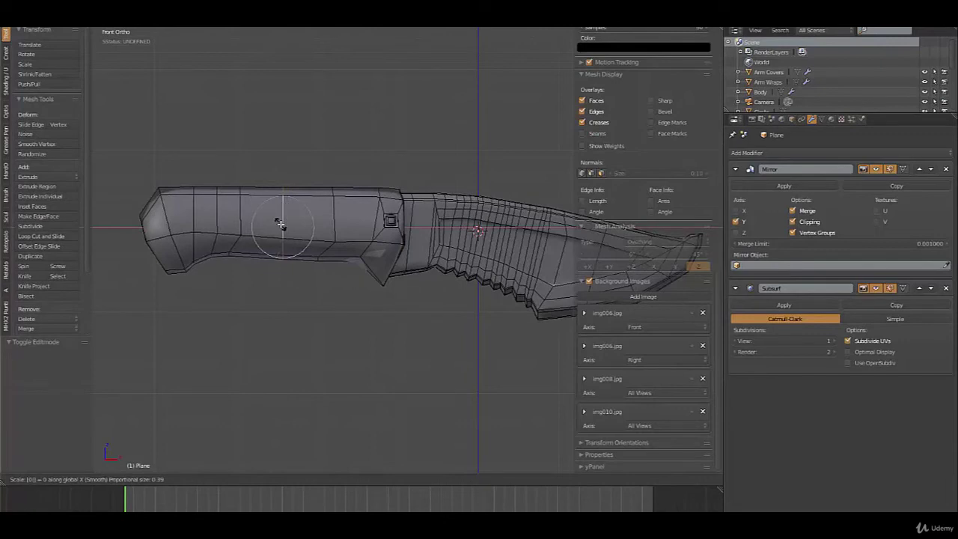
key("Return")
key("KP_4")
key("KP_3")
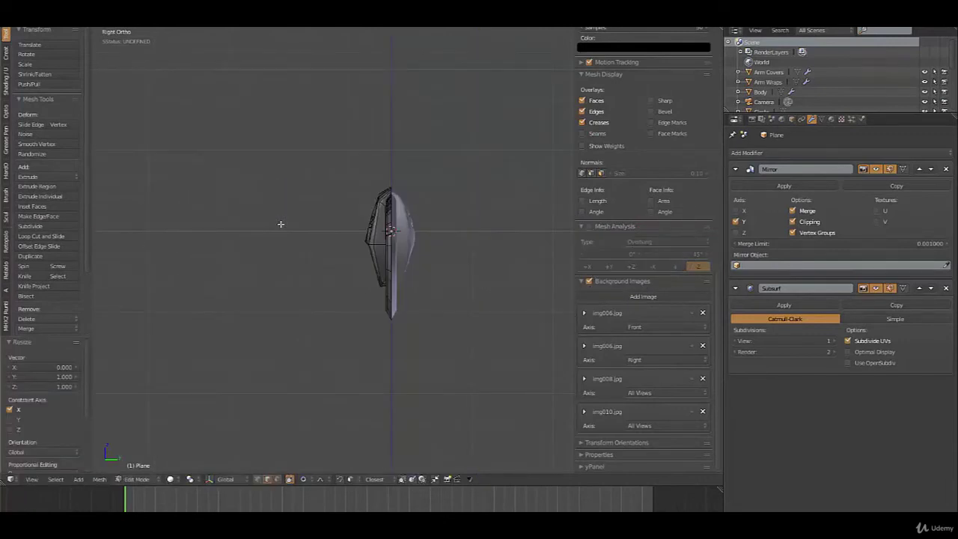
key("KP_1")
Step: Flatten the next handle edge loop toward the guard to 0 along X and add a centred loop cut between the two straightened loops
right_click(332, 222, "alt")
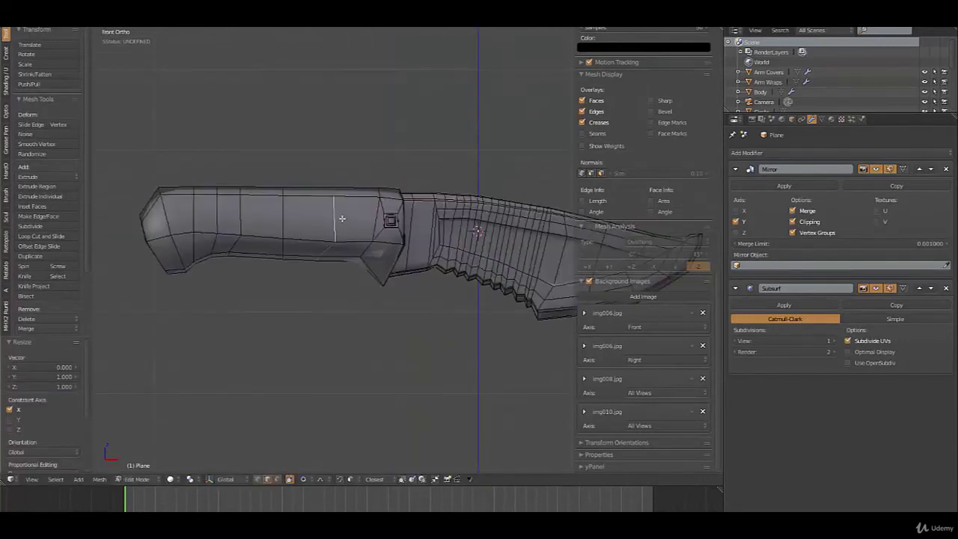
key("s")
key("x")
key("0")
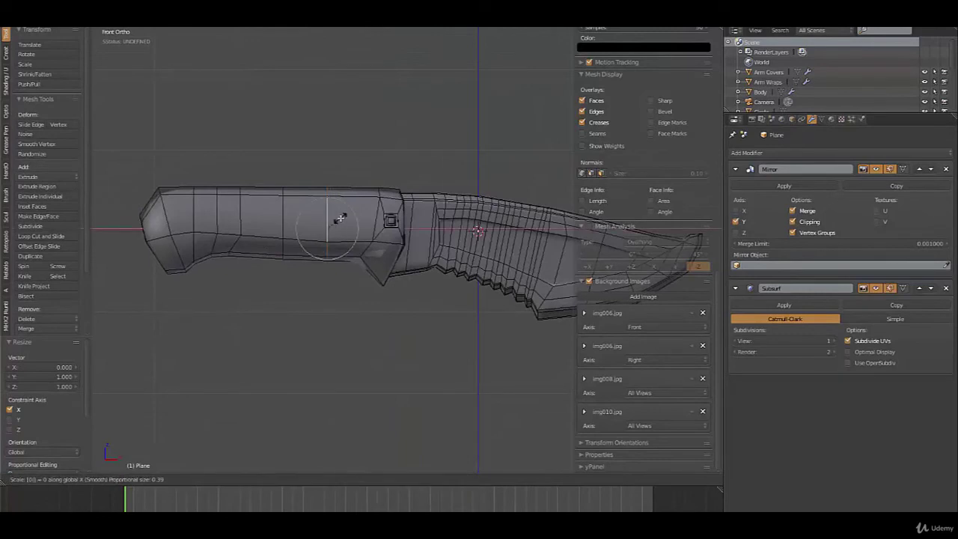
key("Return")
key("ctrl+r")
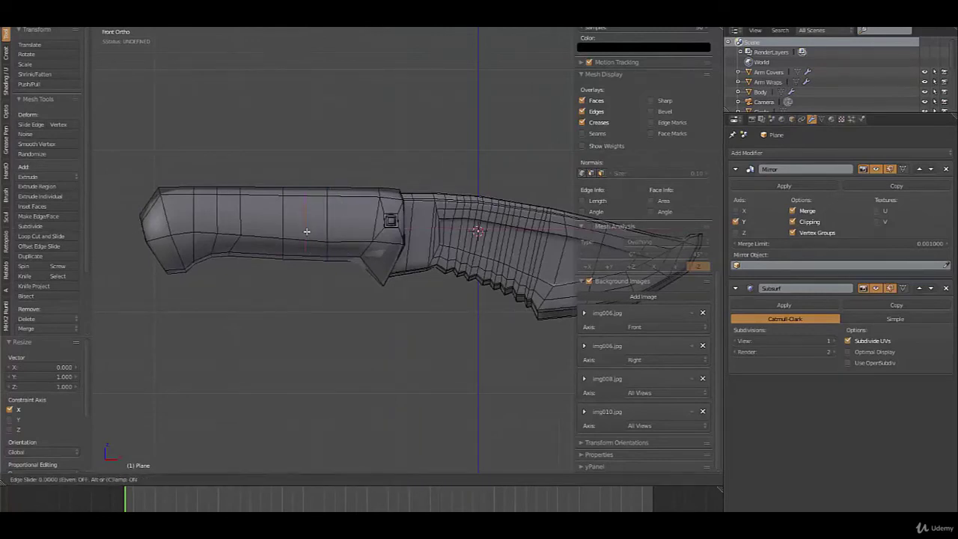
left_click(306, 231)
Step: Duplicate in place the narrow face loop around the middle of the handle and separate it into its own object
key("ctrl+Tab")
left_click(292, 236)
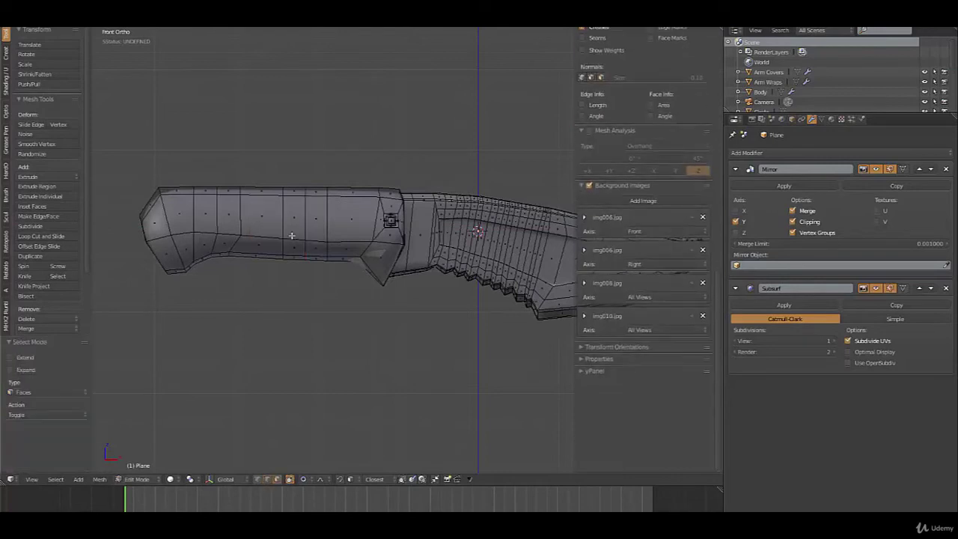
key("shift+d")
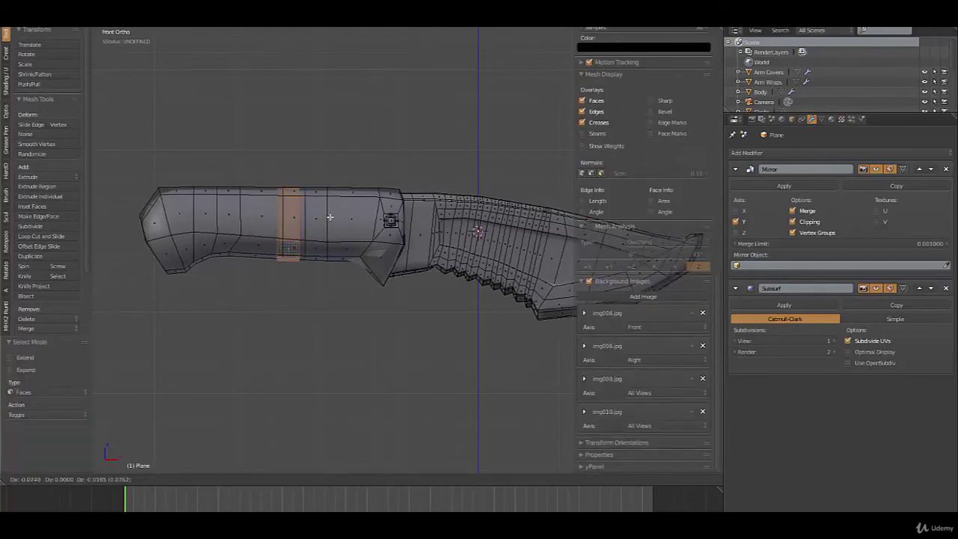
right_click(352, 219)
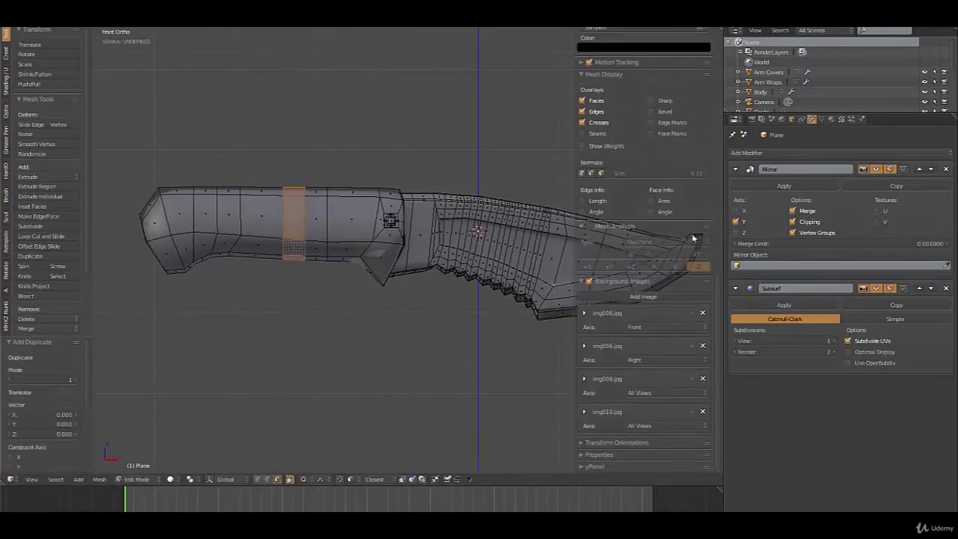
key("p")
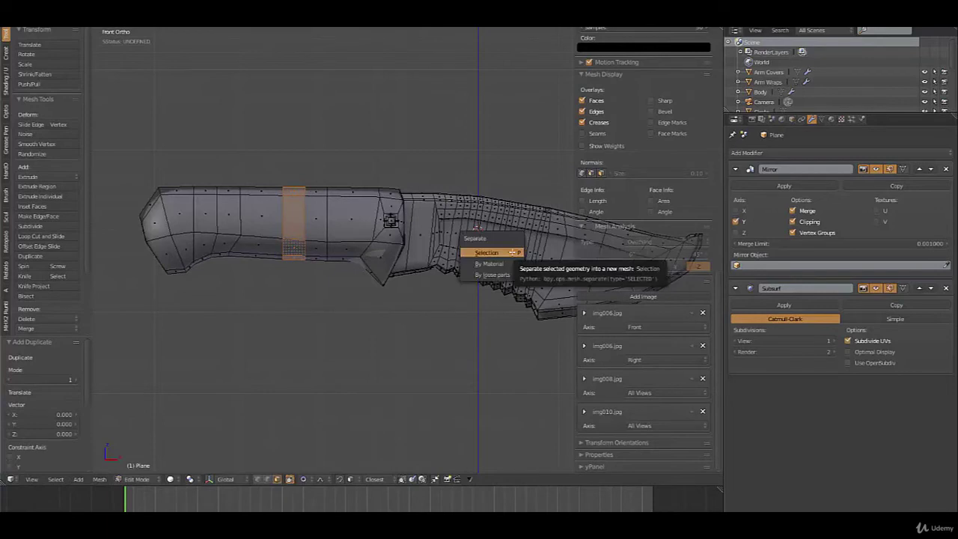
left_click(512, 252)
key("Tab")
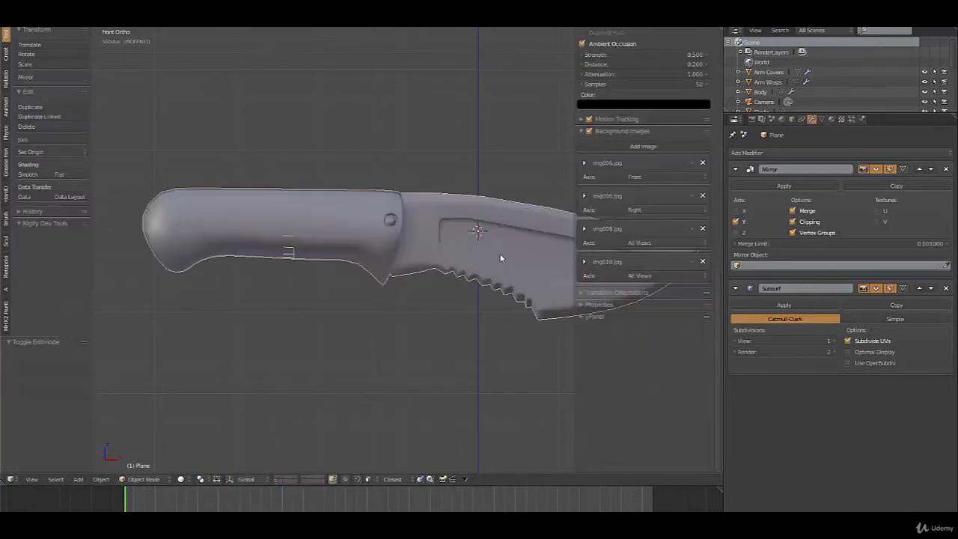
Step: Apply the separated band's Mirror modifier and add a Shrinkwrap modifier placed above its Subsurf
right_click(299, 244)
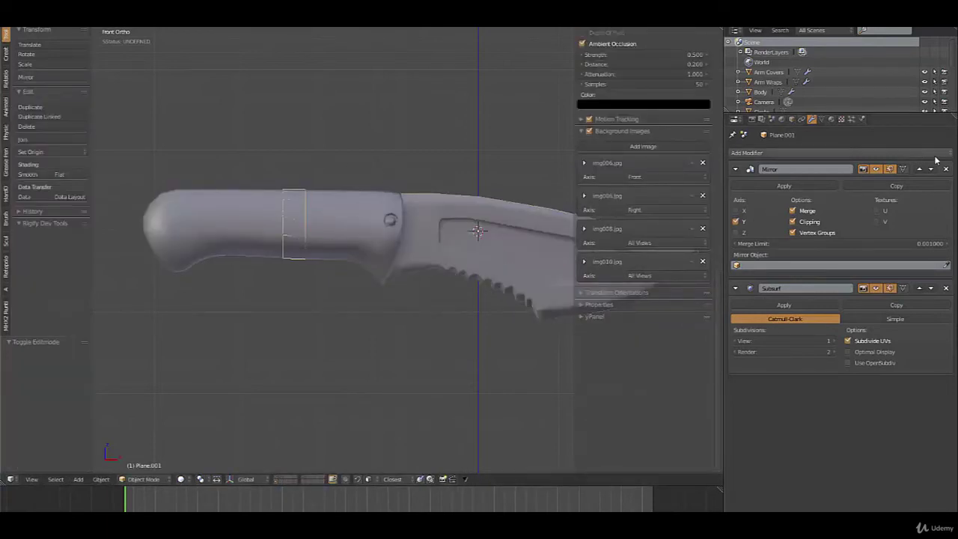
left_click(809, 187)
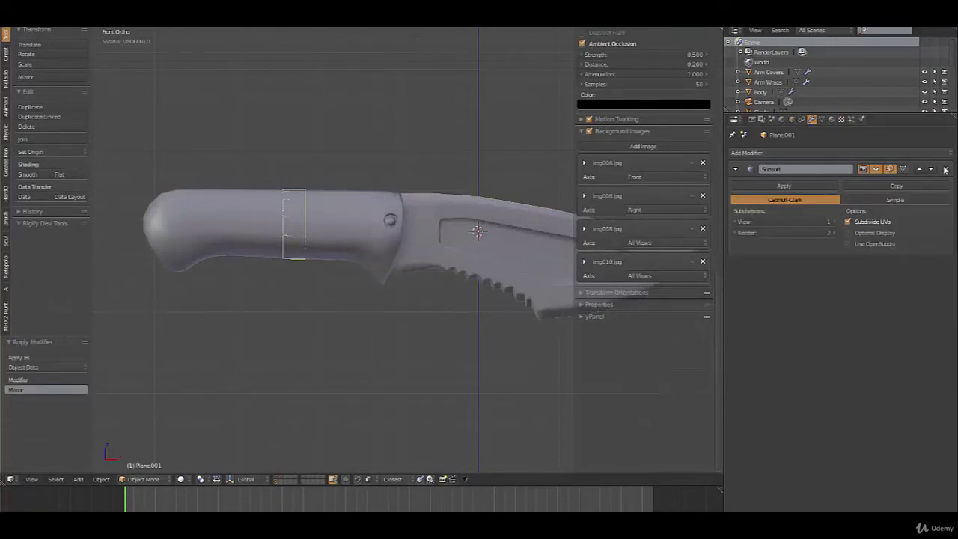
left_click(823, 153)
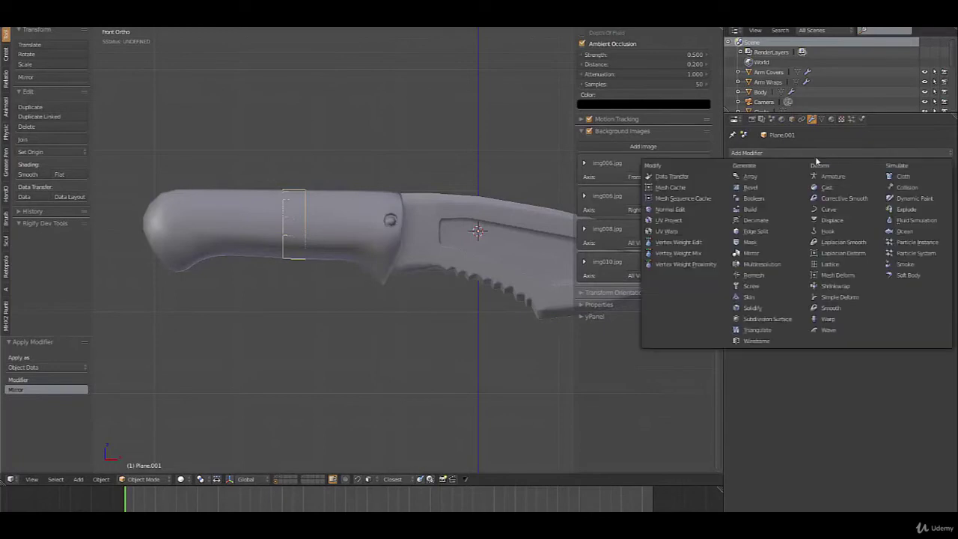
left_click(834, 287)
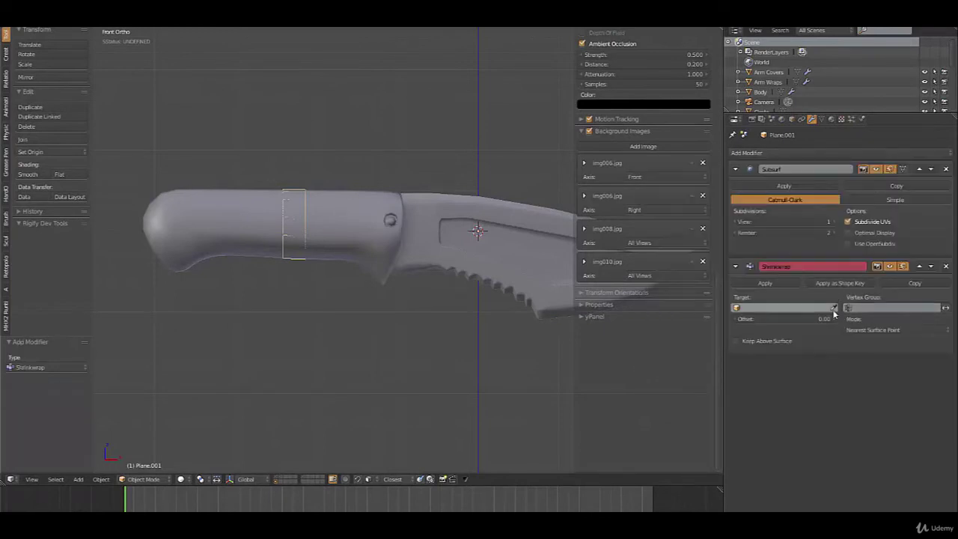
left_click(919, 267)
Step: Rename the main knife object as Knife 01
right_click(389, 232)
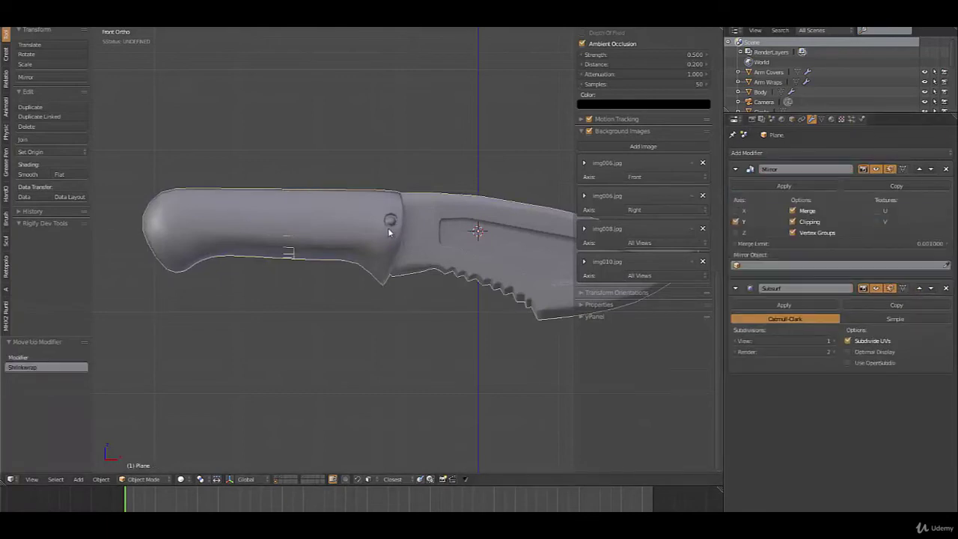
scroll(627, 142, "up", 5)
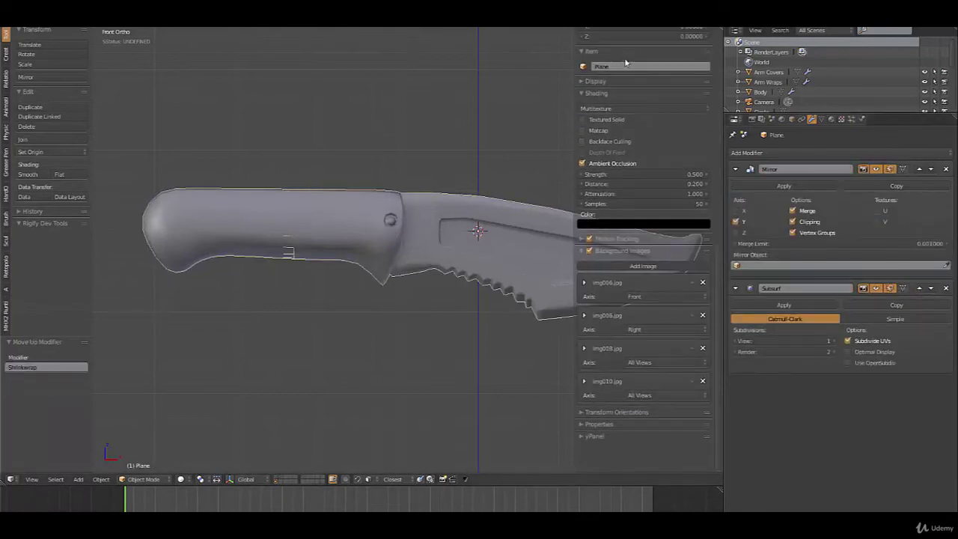
left_click(622, 66)
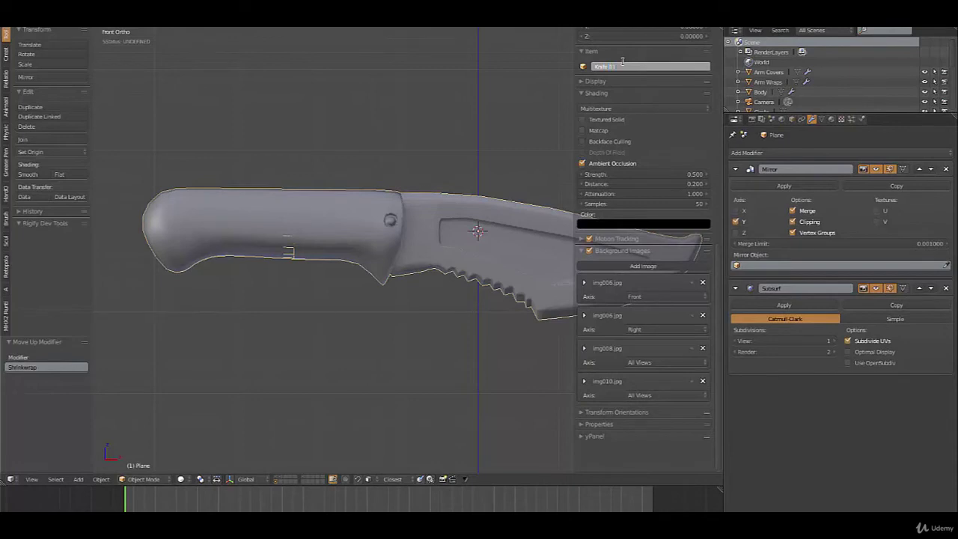
key("Return")
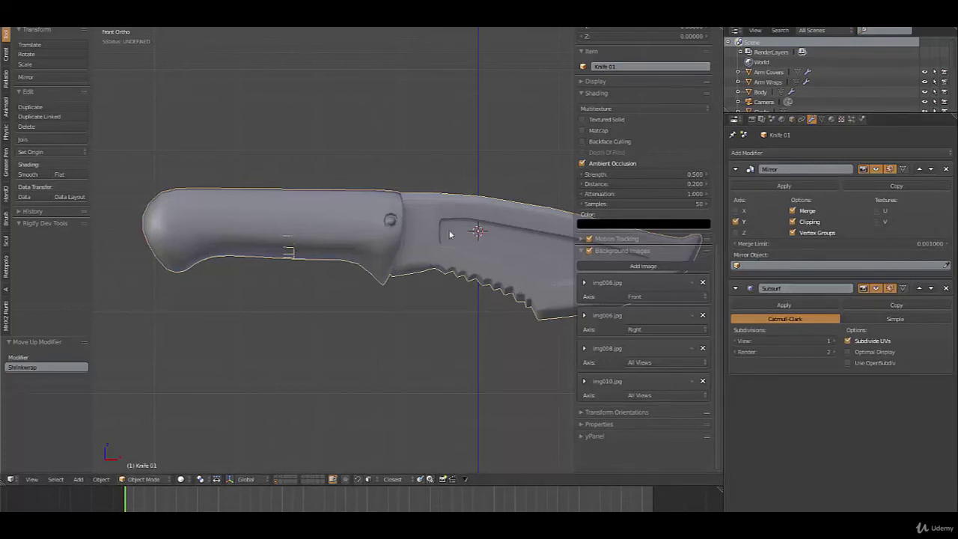
Step: Set Knife 01 as the target of the handle band's Shrinkwrap modifier
right_click(292, 257)
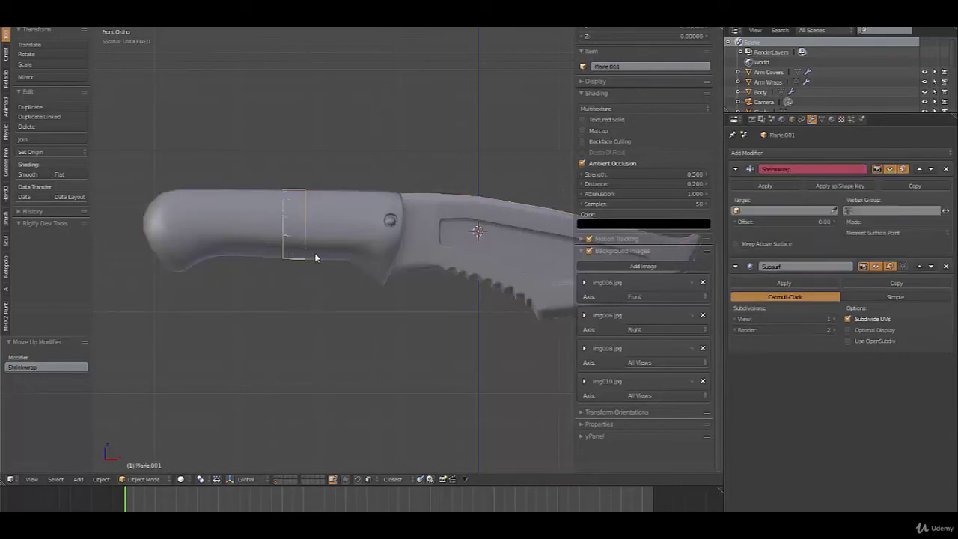
left_click(793, 210)
scroll(783, 265, "down", 12)
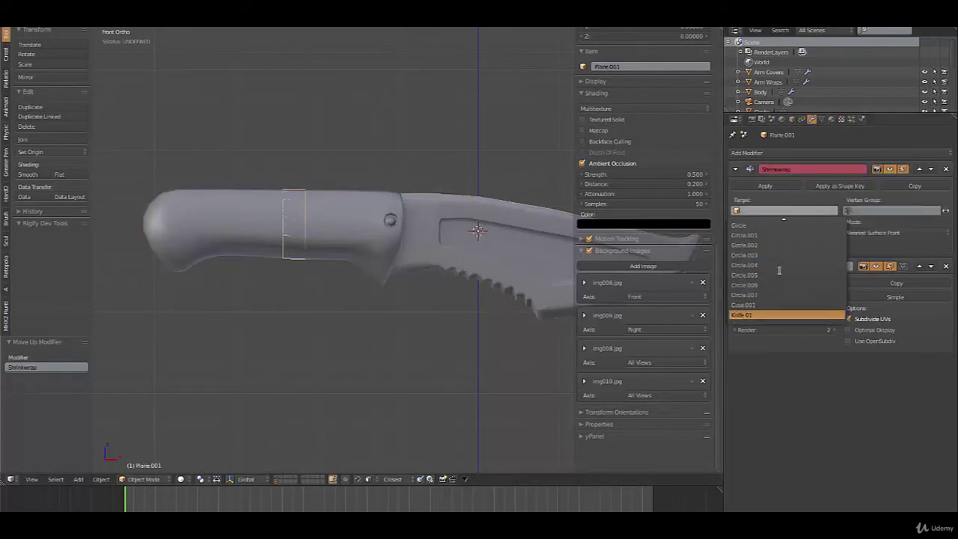
left_click(741, 315)
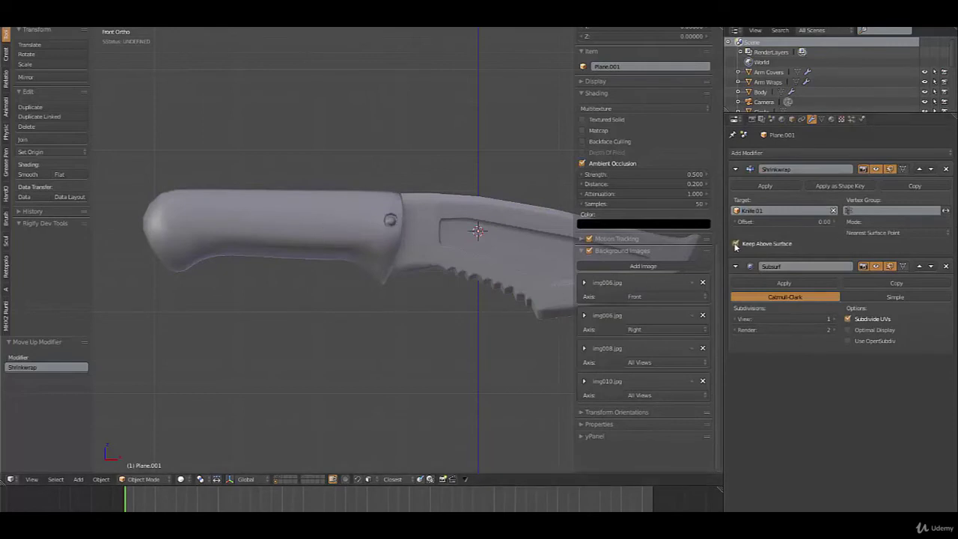
Step: Switch the Shrinkwrap mode to Project with front face culling and an offset of 0.01
left_click(889, 232)
left_click(868, 214)
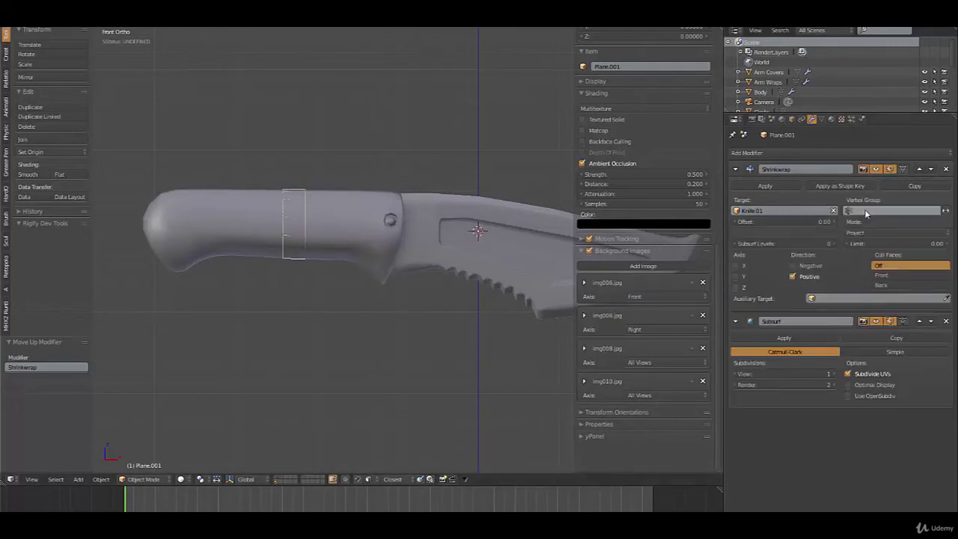
left_click(883, 276)
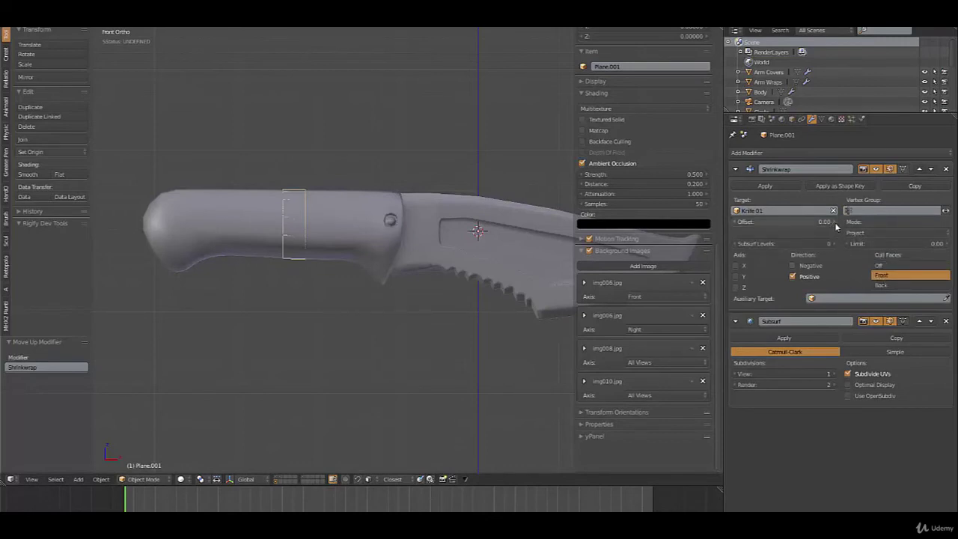
left_click(834, 222)
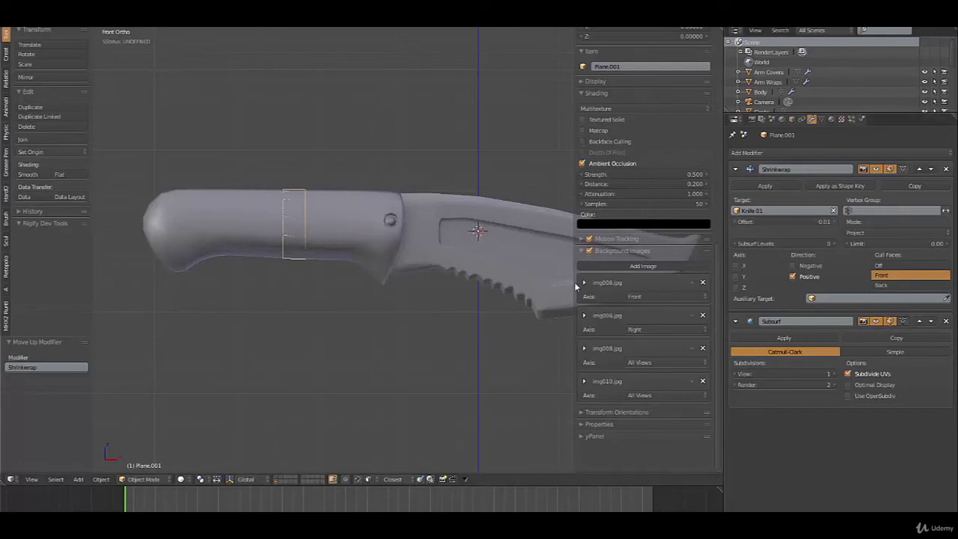
Step: Scale the whole band mesh in wireframe to about 0.581, then stretch it along X by about 1.411
key("Tab")
key("z")
key("a")
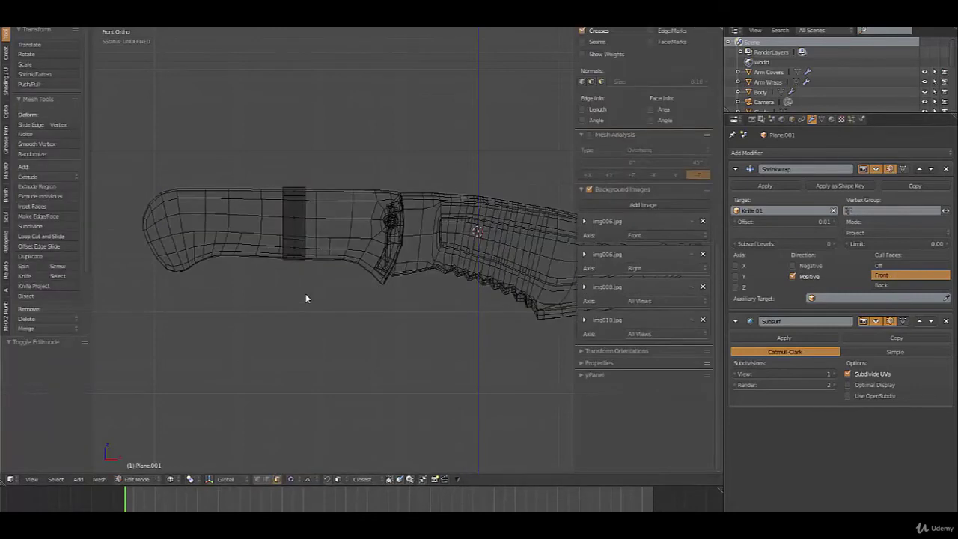
key("a")
key("s")
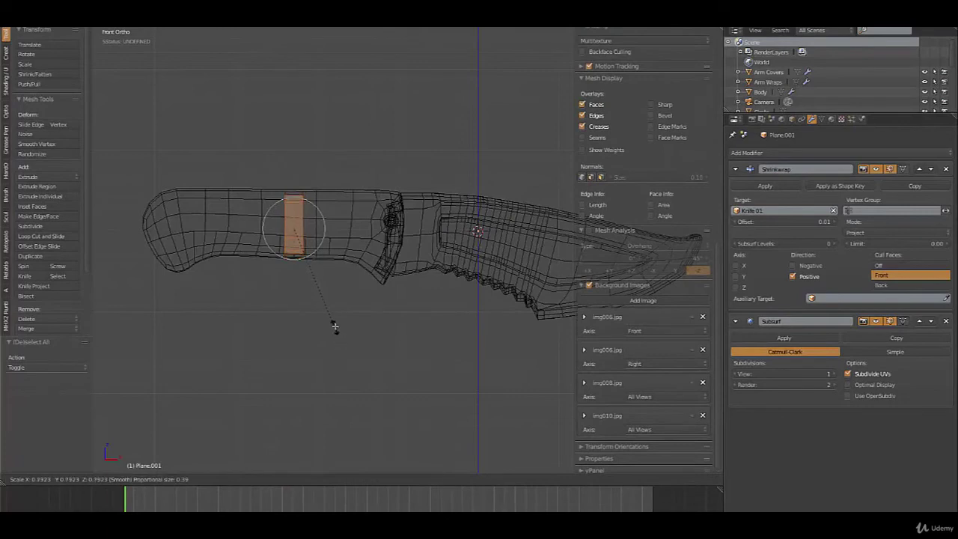
left_click(328, 295)
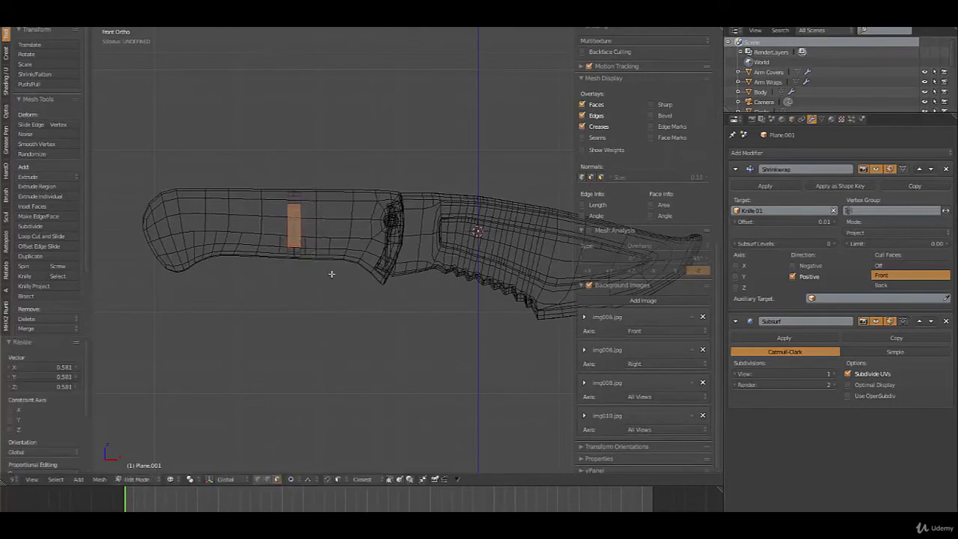
key("s")
key("x")
left_click(361, 278)
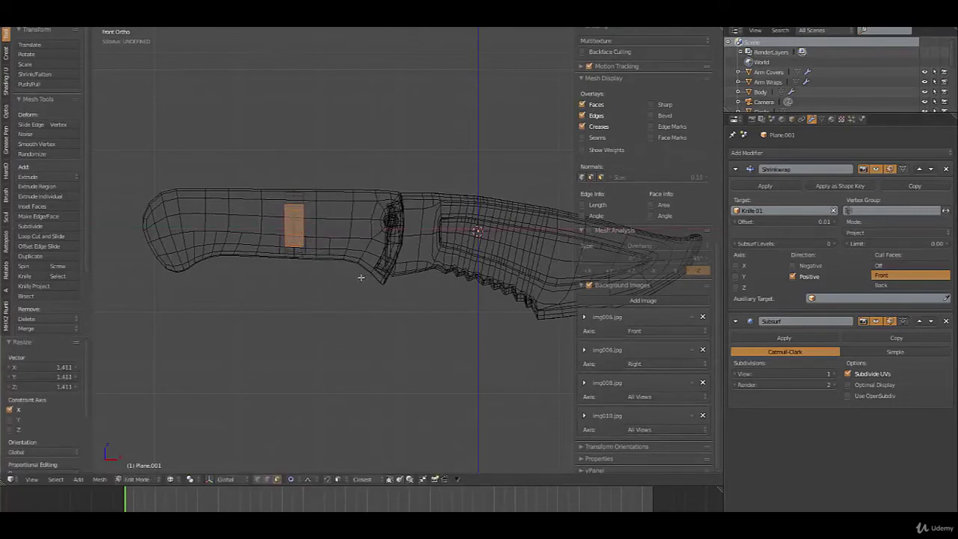
key("Tab")
key("z")
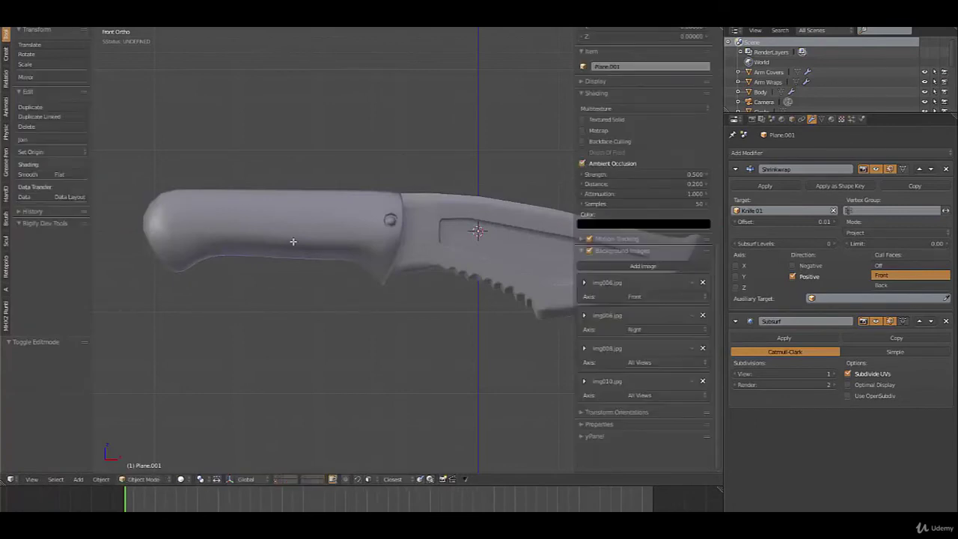
Step: Increase the band's Shrinkwrap offset to 0.03 in wireframe shading and check its fit around the handle
key("Tab")
key("z")
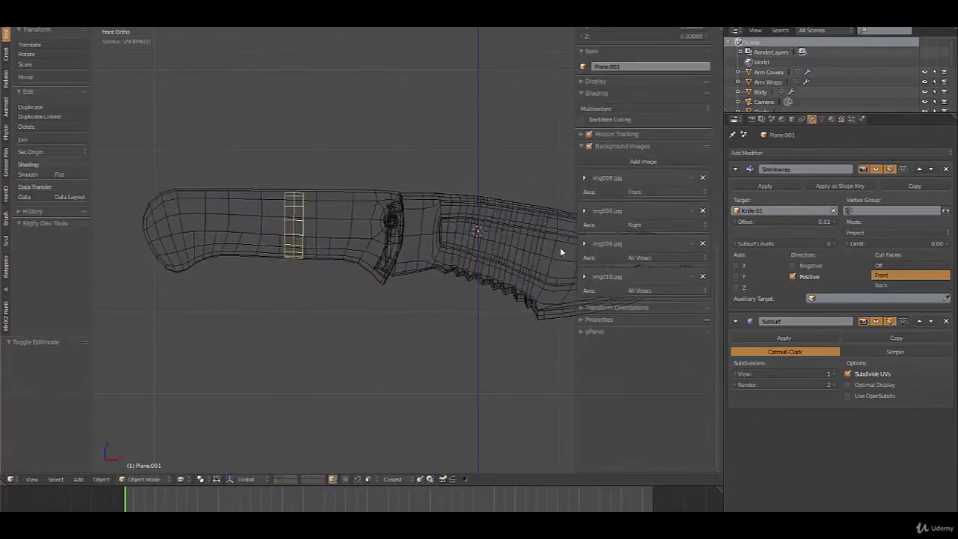
left_click_drag(816, 222, 831, 222)
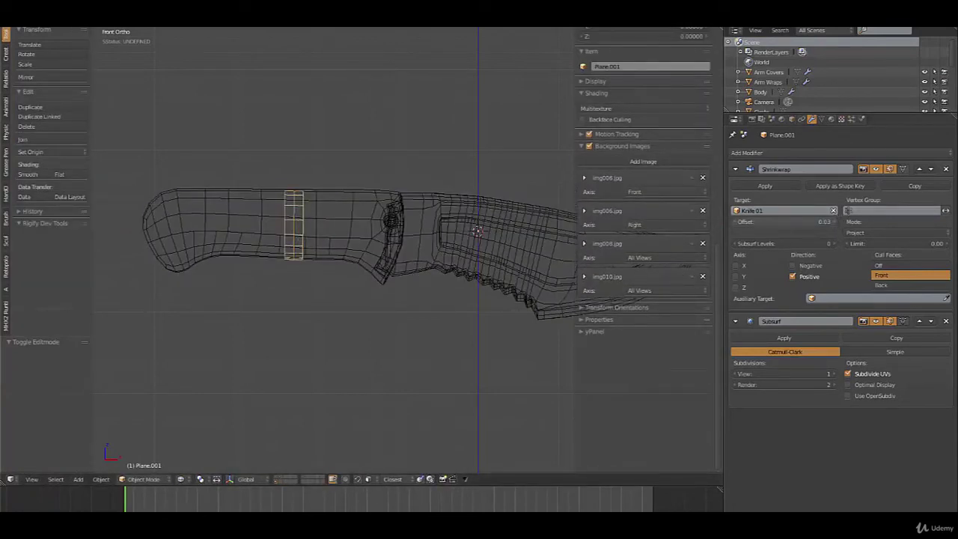
middle_click_drag(418, 334, 445, 319)
key("Tab")
key("Tab")
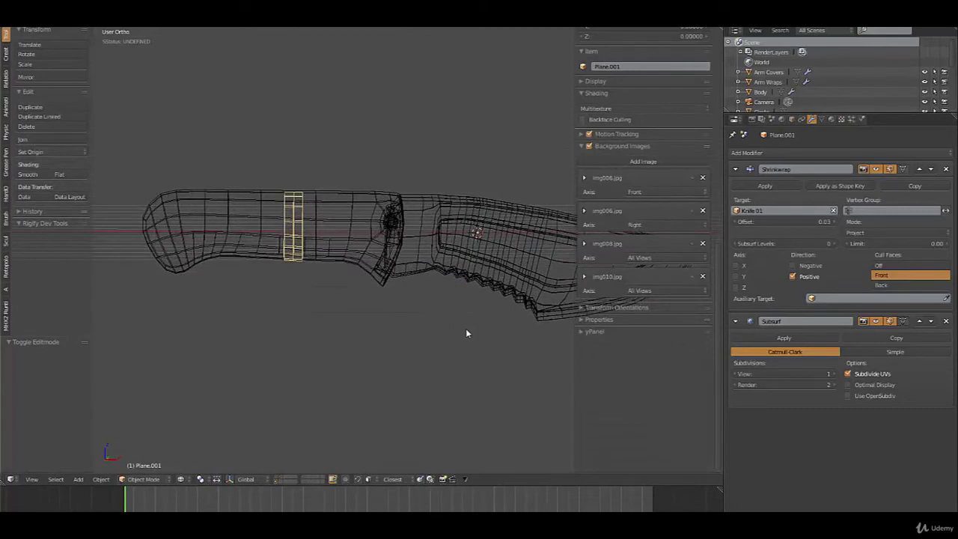
key("KP_1")
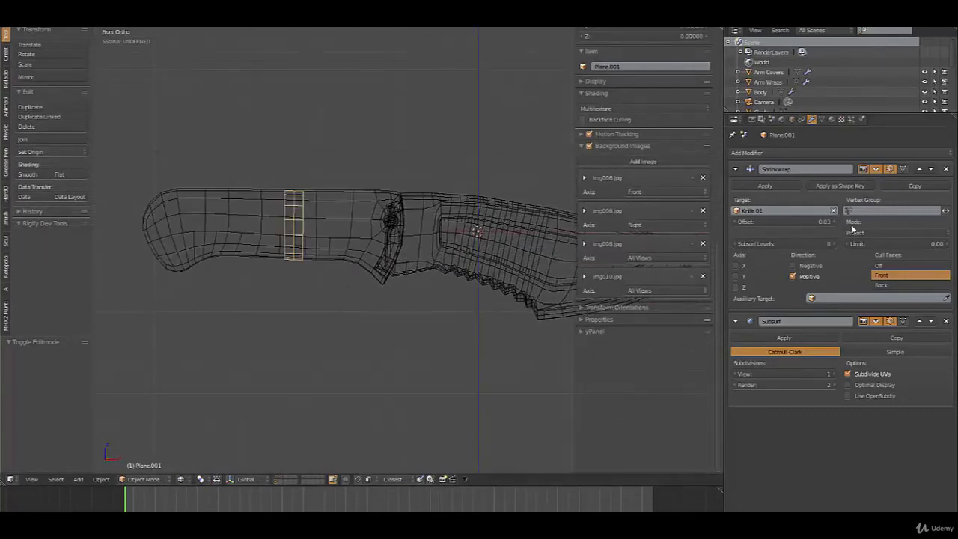
Step: Raise the handle band's Shrinkwrap offset to 0.08 and move its whole mesh up by about 0.07
left_click_drag(832, 222, 844, 222)
scroll(294, 265, "up", 1)
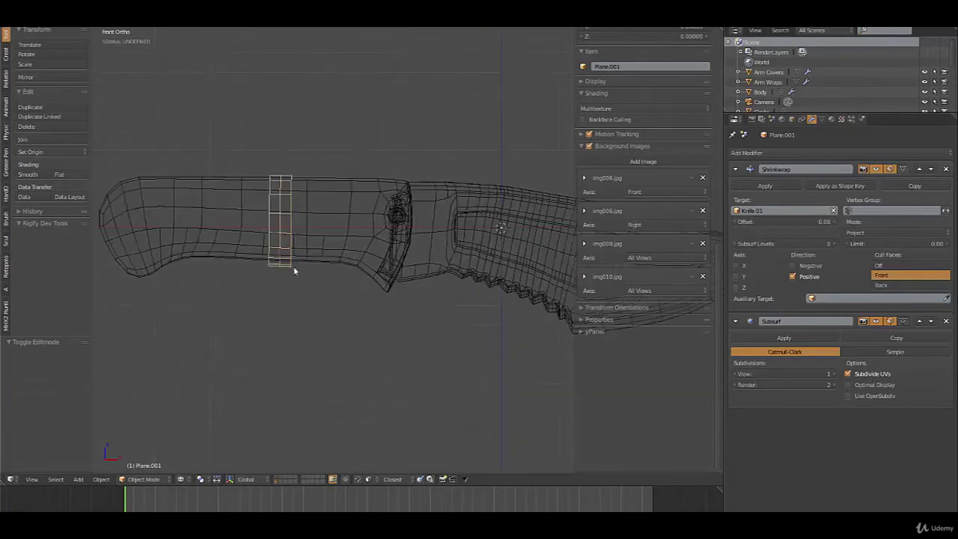
key("Tab")
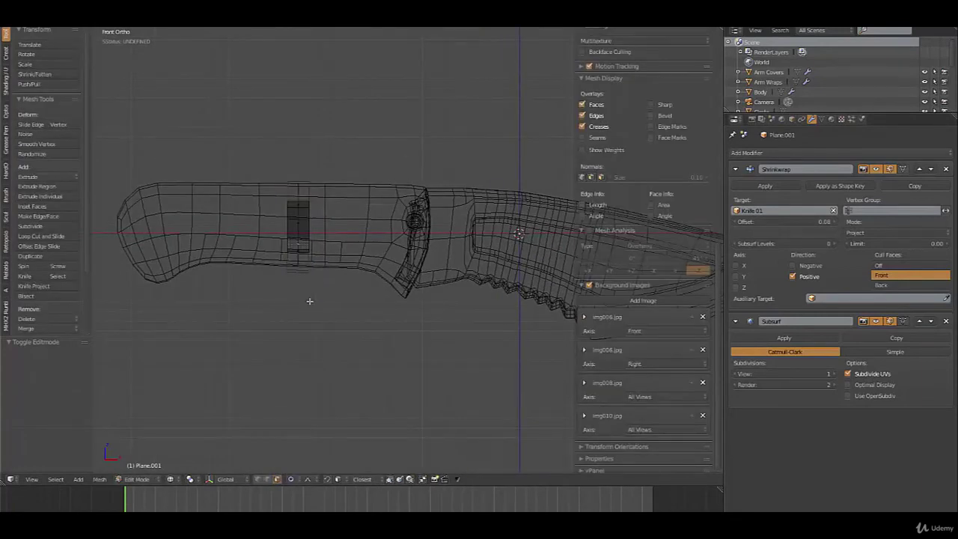
key("a")
key("a")
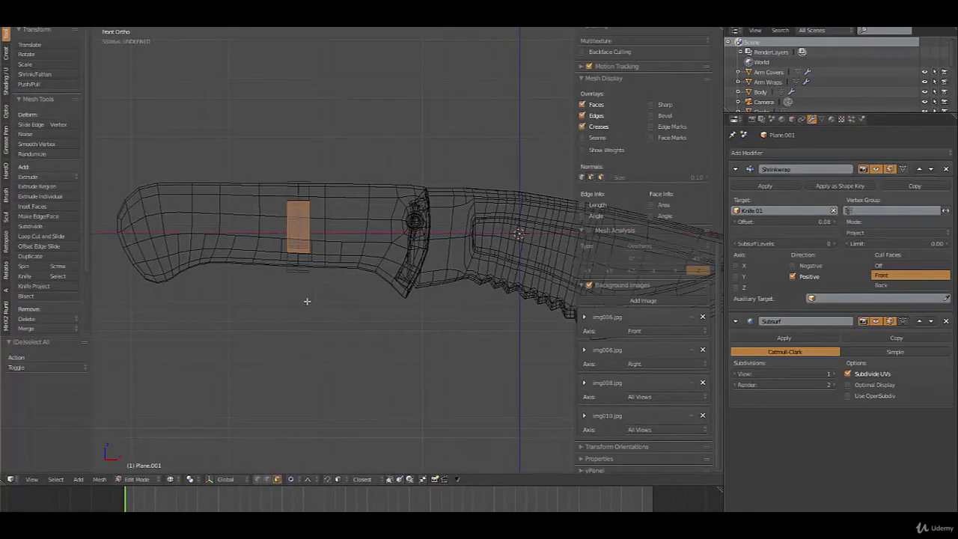
key("g")
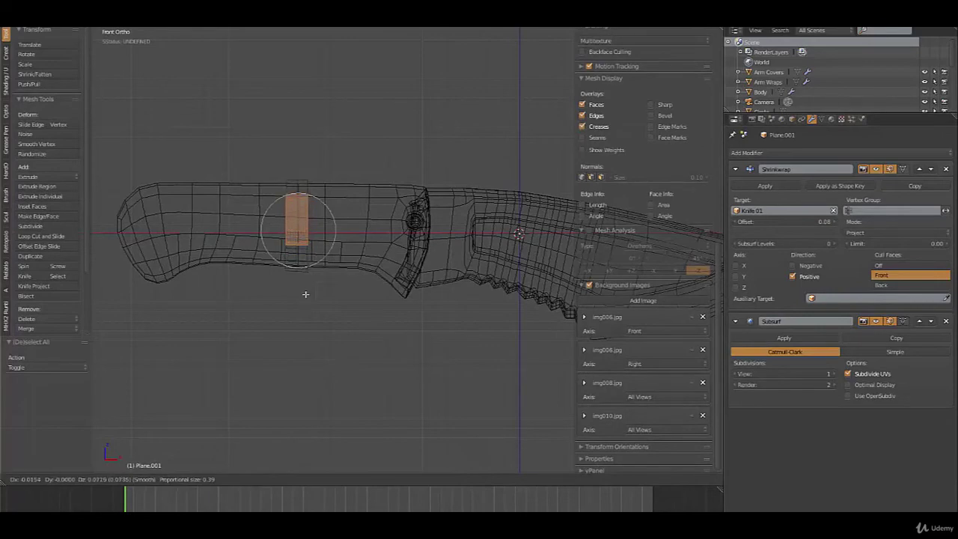
left_click(305, 294)
key("z")
middle_click_drag(343, 262, 322, 241)
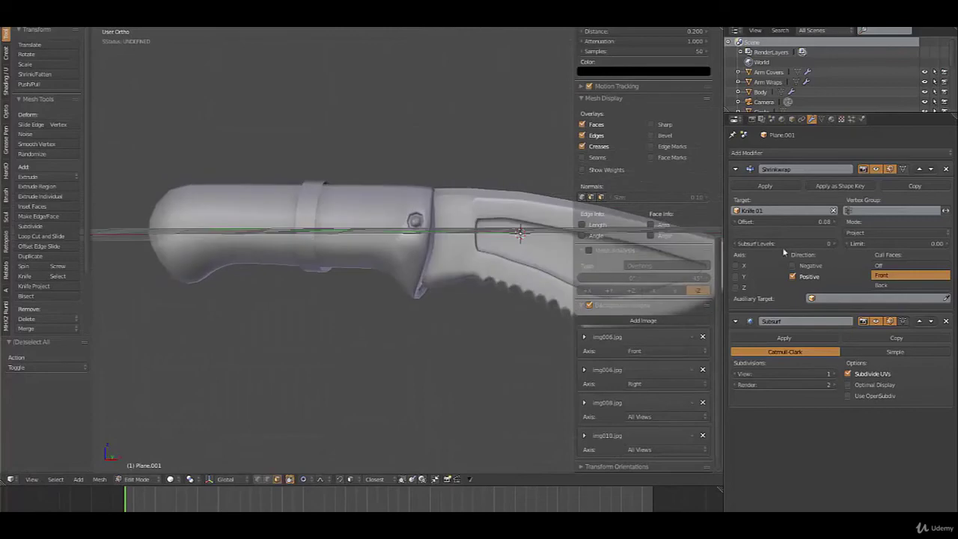
Step: Reduce the band's Shrinkwrap offset to 0.06 and inspect its fit from the front
left_click(736, 221)
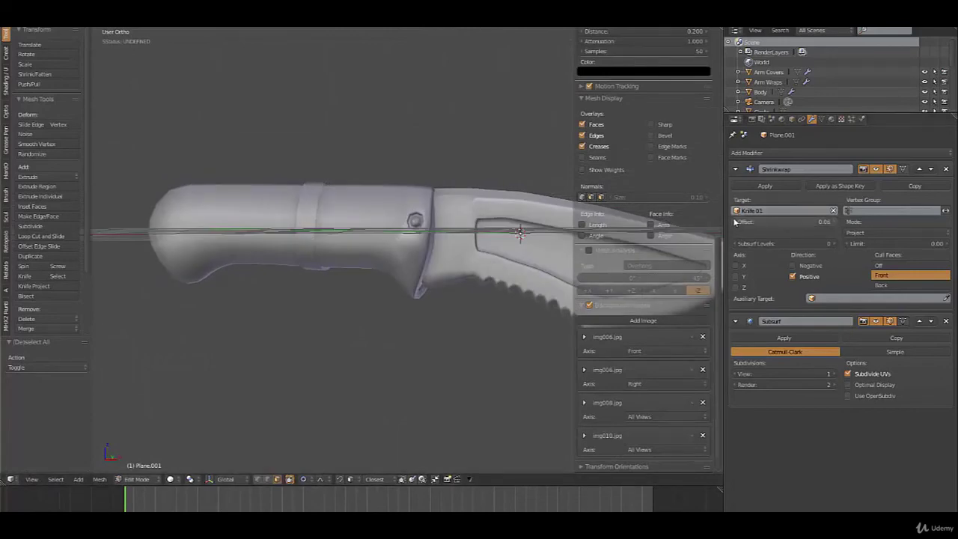
mouse_move(479, 239)
middle_mouse_down()
mouse_move(504, 223)
mouse_move(476, 239)
middle_mouse_up()
key("KP_1")
key("Tab")
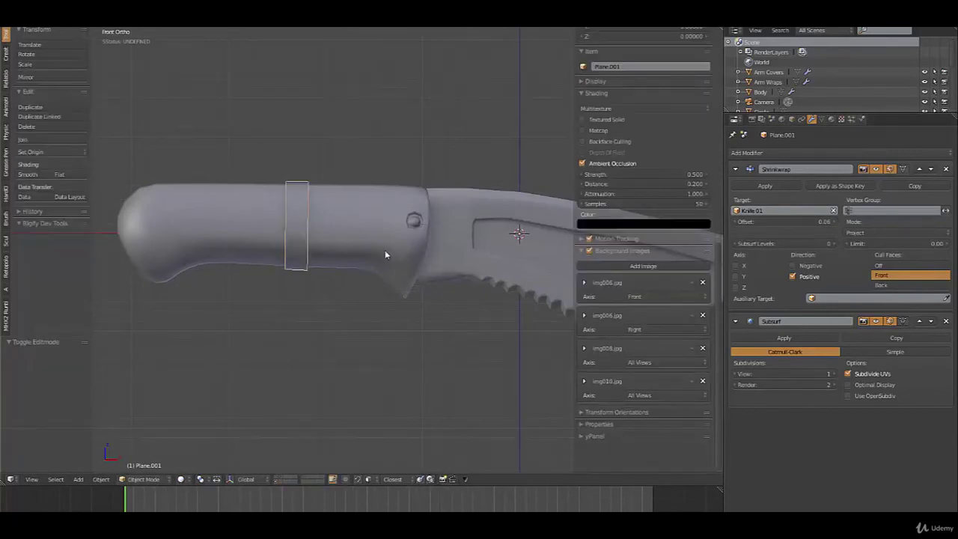
Step: Duplicate the whole band mesh toward the guard, tilt the copy about 7°, and nudge it by about -0.015 X and -0.026 Z
key("Tab")
key("z")
key("a")
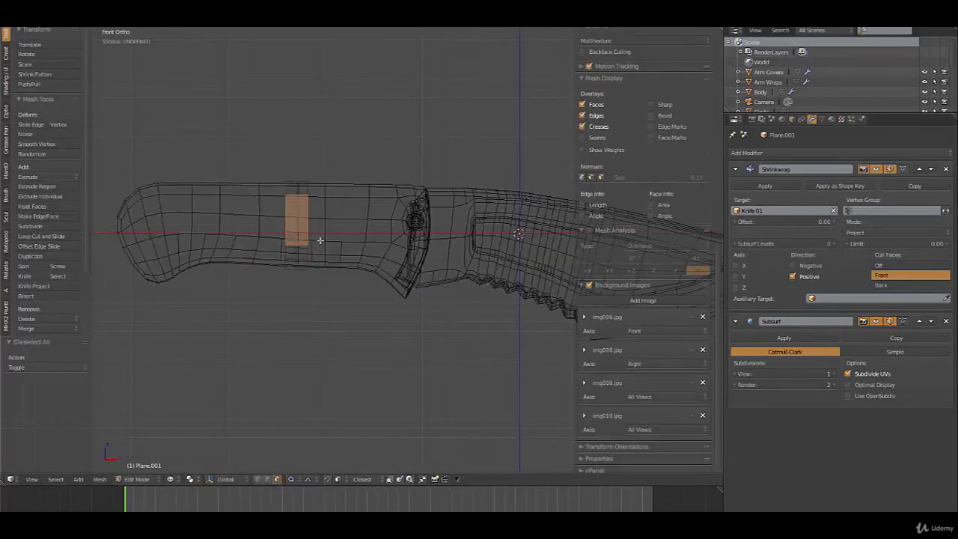
key("shift+d")
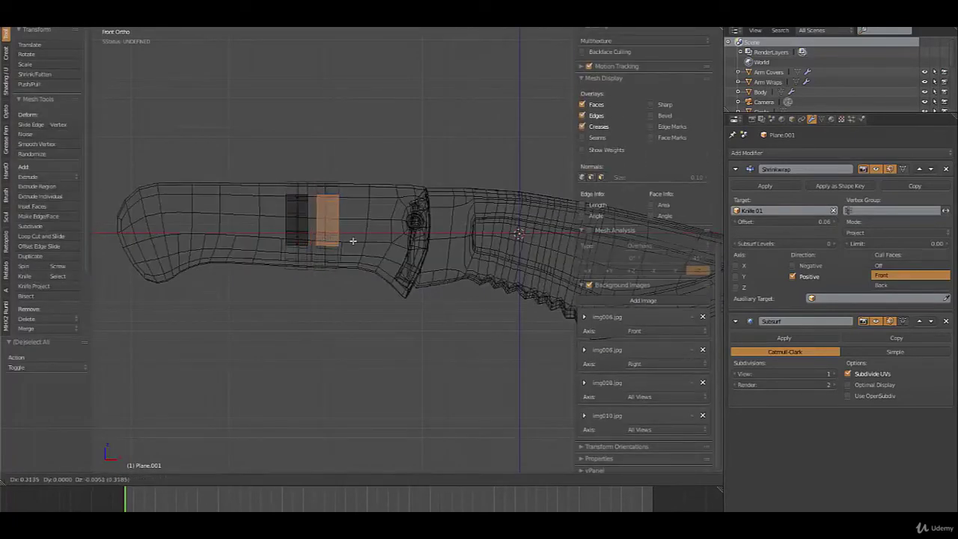
left_click(357, 242)
key("r")
left_click(374, 251)
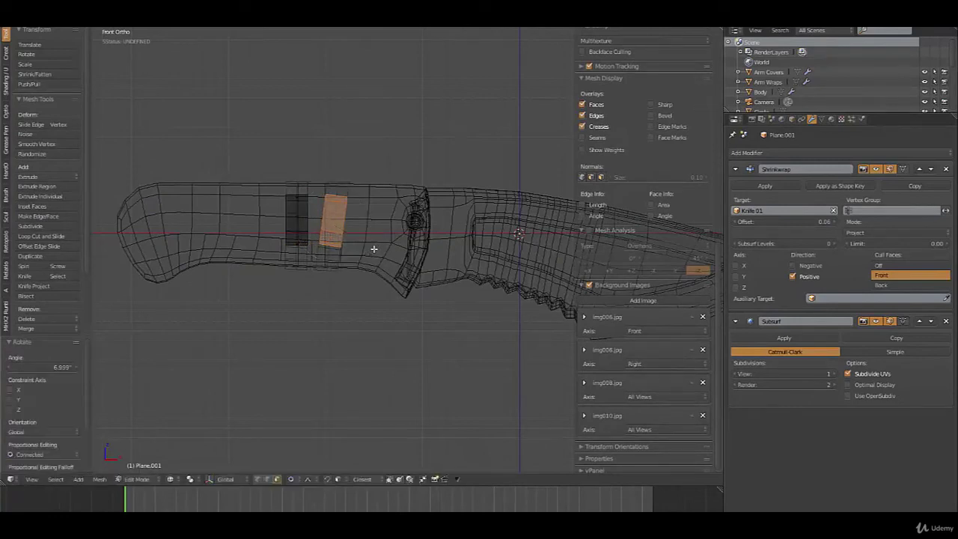
key("g")
left_click(371, 251)
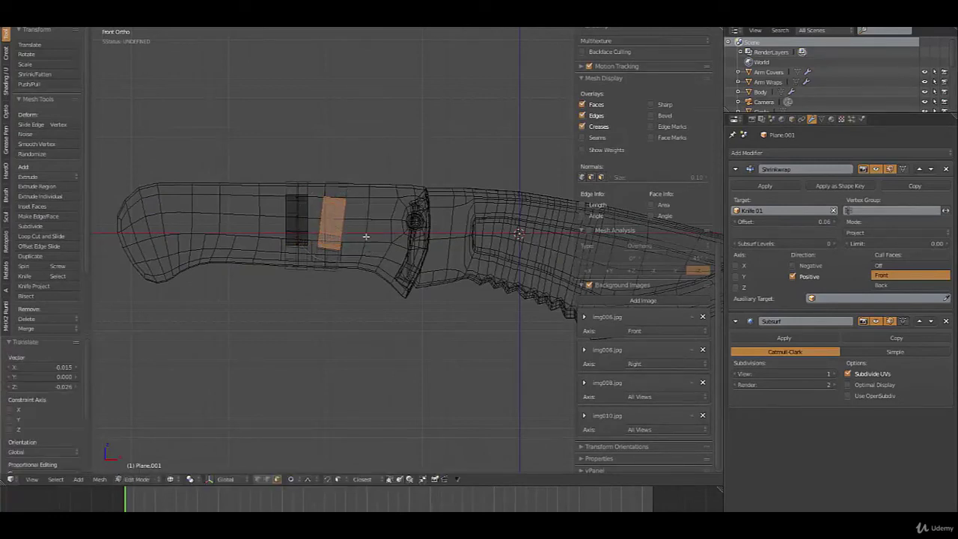
Step: Duplicate the tilted band about 0.33 along X toward the guard
key("shift+d")
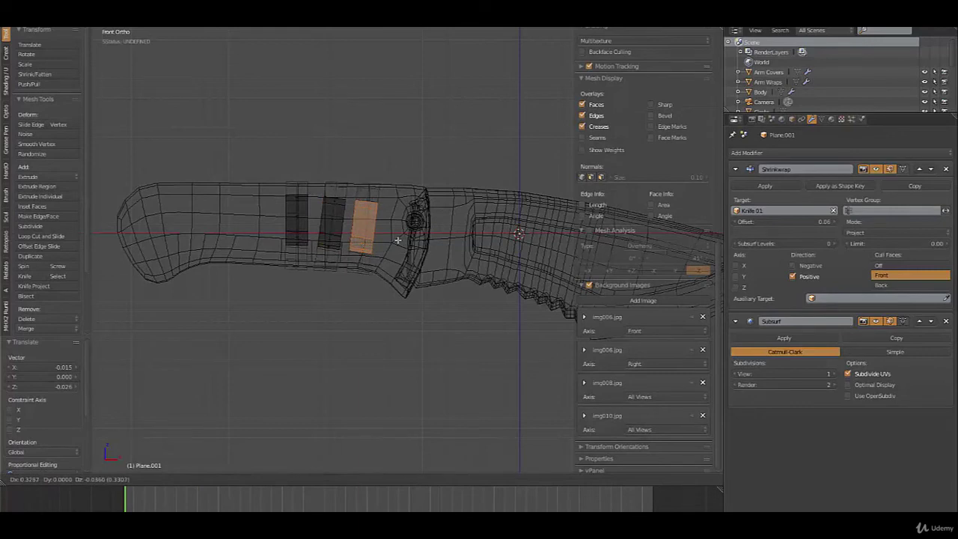
left_click(398, 240)
key("e")
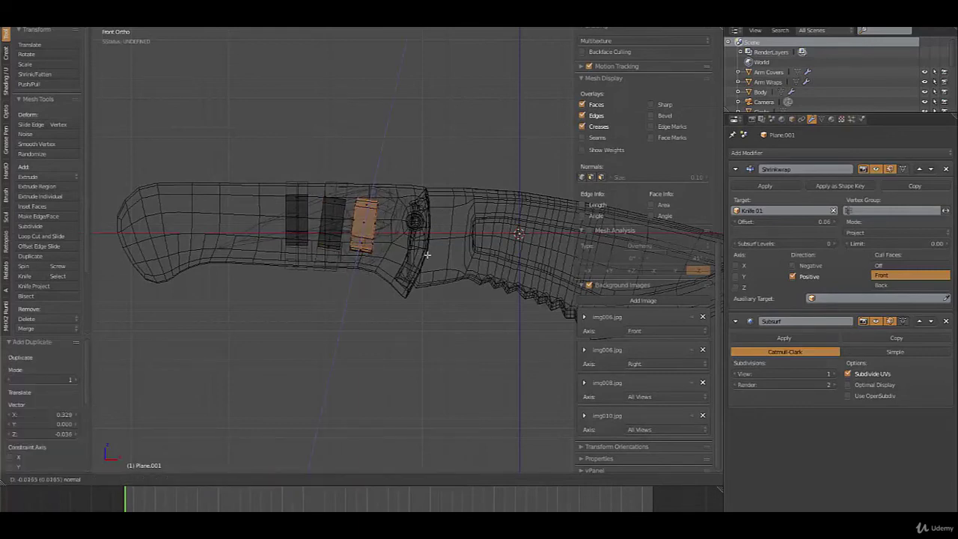
left_click(422, 263)
key("ctrl+z")
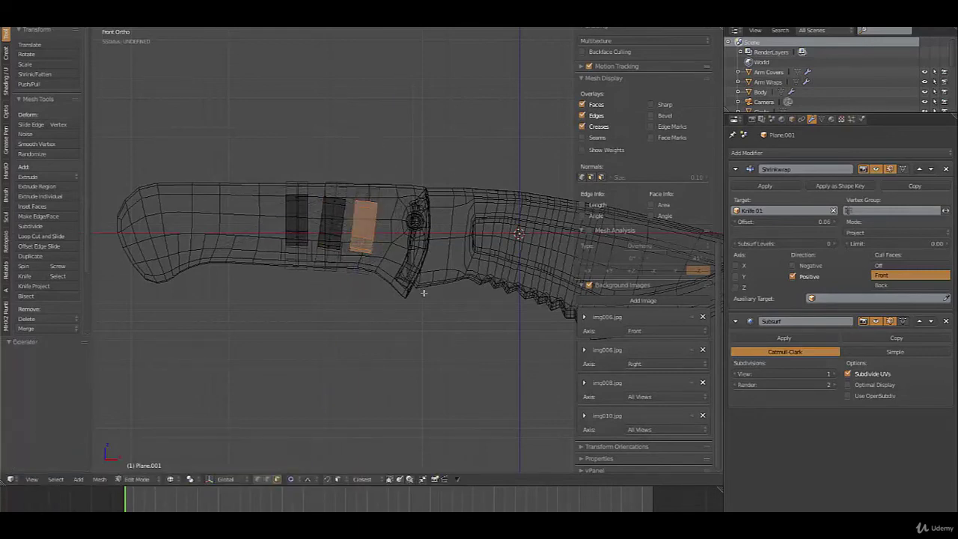
Step: Rotate the band nearest the guard by about -7.9° to make it upright and shift it about 0.035 along X
key("r")
key("Escape")
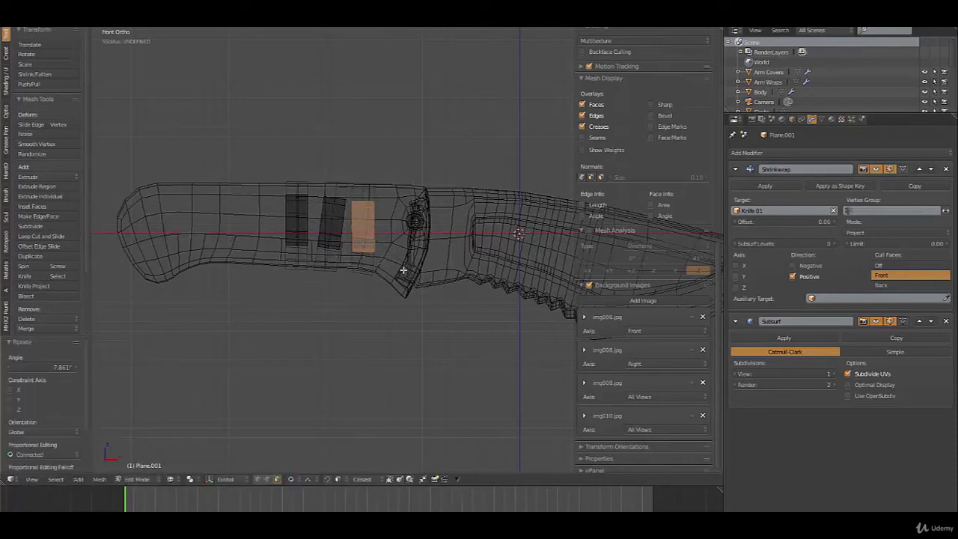
key("g")
left_click(404, 273)
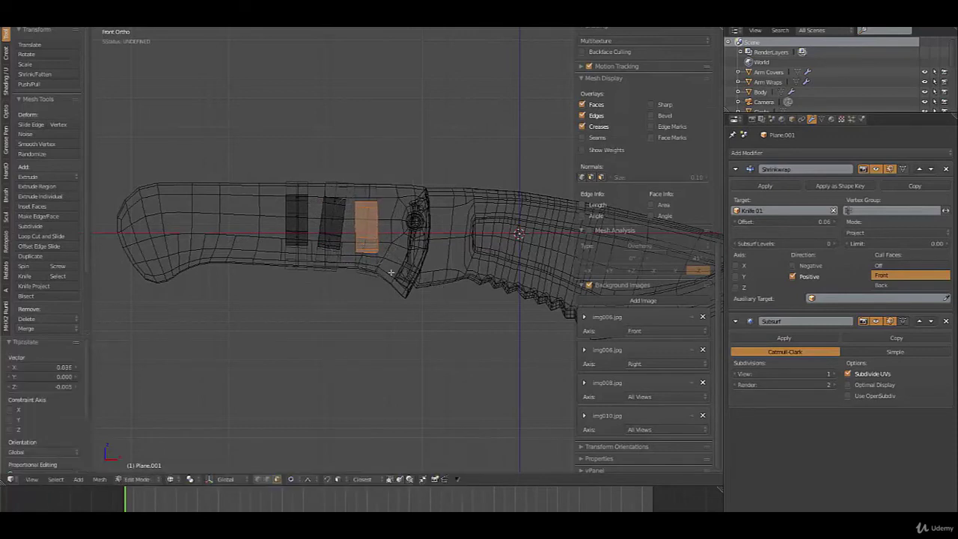
Step: Duplicate the upright band about -1.125 along X toward the butt, rotate the copy about -10°, and adjust its spacing
key("shift+d")
left_click(293, 258)
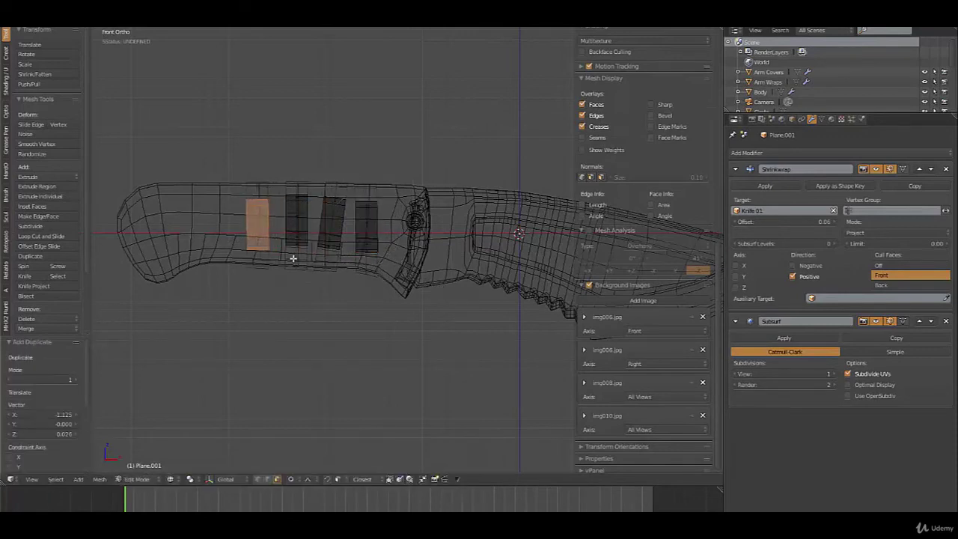
key("r")
key("g")
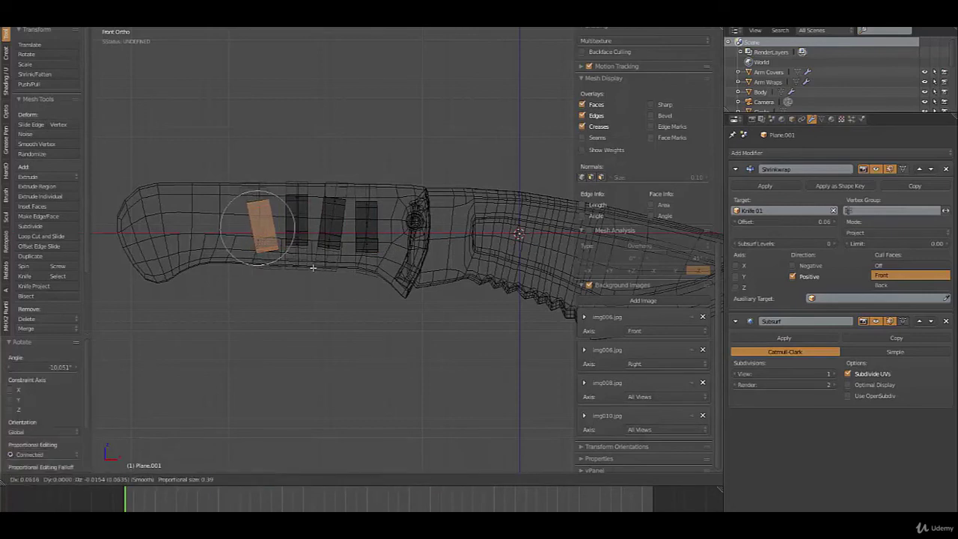
left_click(315, 268)
key("g")
left_click(315, 261)
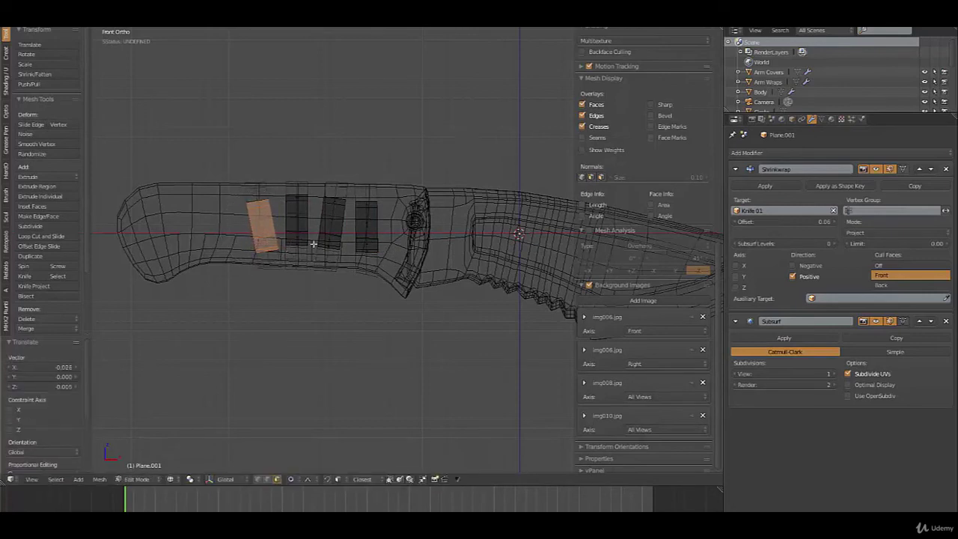
key("g")
left_click(308, 242)
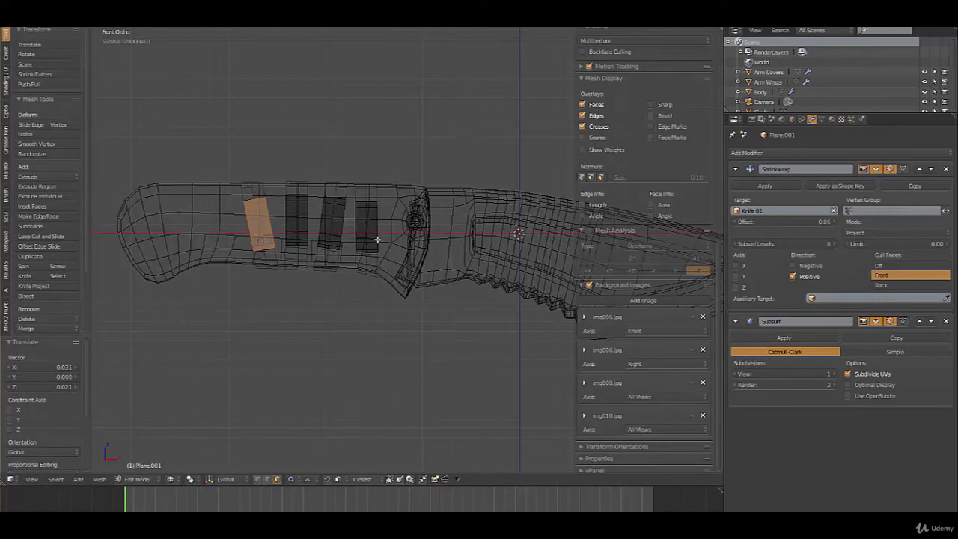
Step: Duplicate the rearmost band about -0.33 along X, rotate the copy about 15°, and shift it about -0.087 along X
middle_click_drag(315, 248, 331, 251, "shift")
key("shift+d")
left_click(324, 261)
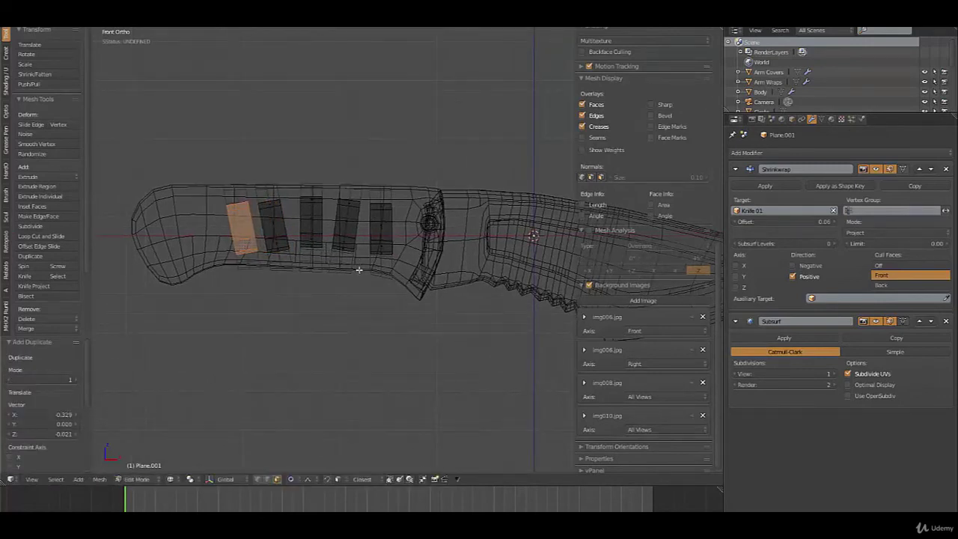
key("r")
left_click(363, 294)
key("g")
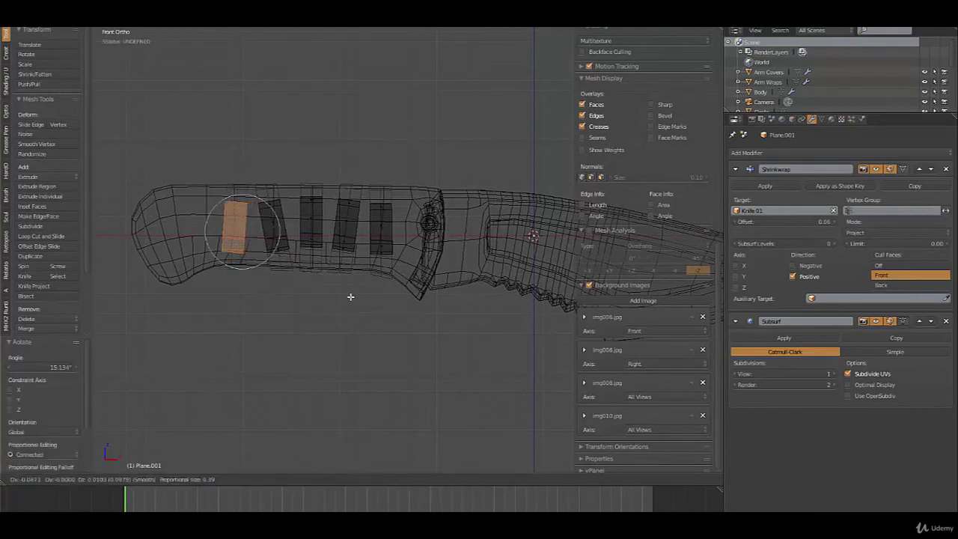
left_click(351, 296)
Step: Add another band copy about 0.4 closer to the butt, rotated about -17.9° and nudged about -0.06 along X
middle_click_drag(316, 257, 360, 267, "shift")
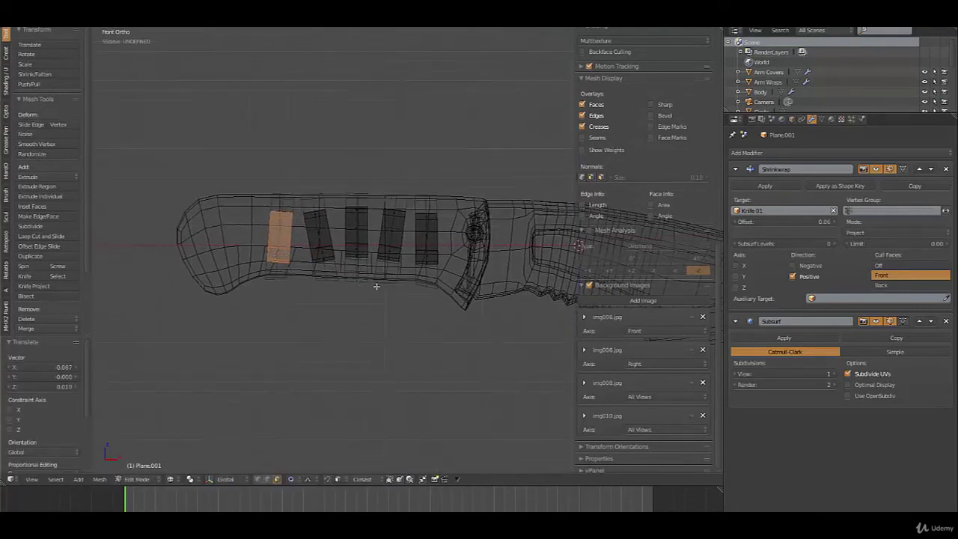
key("shift+d")
left_click(341, 287)
key("r")
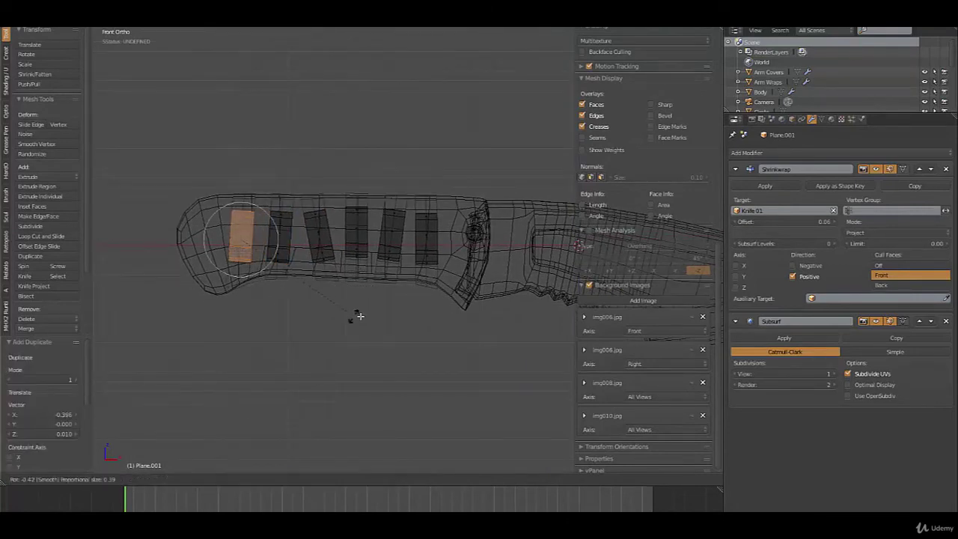
left_click(396, 286)
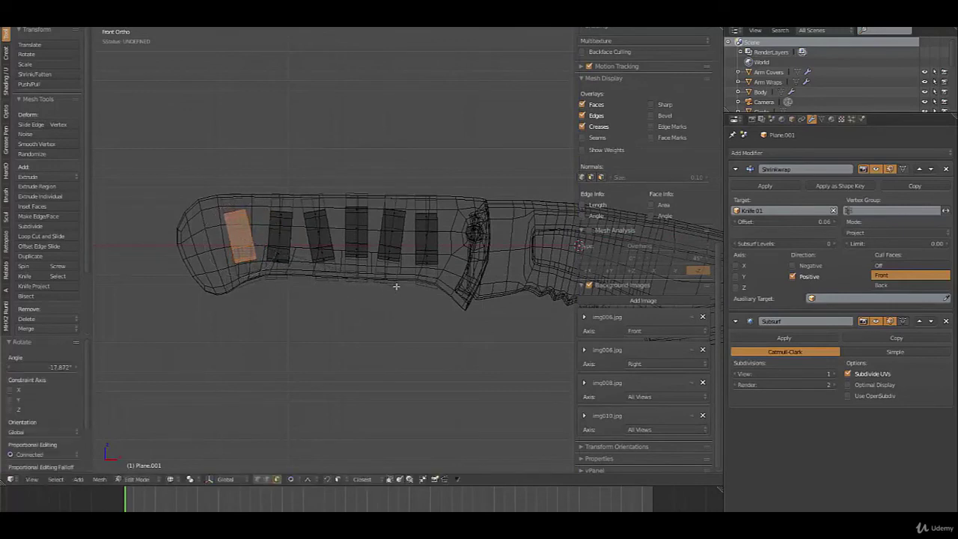
key("g")
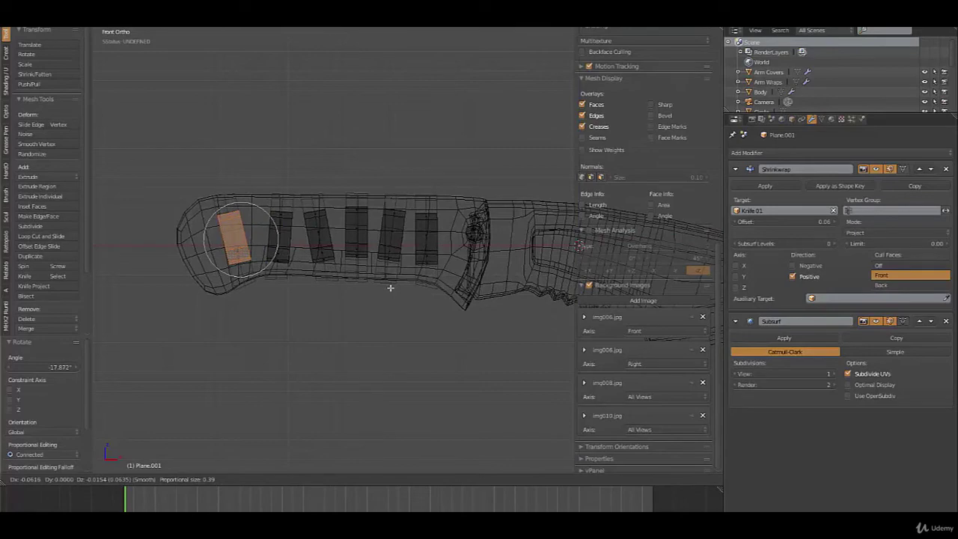
left_click(390, 288)
Step: Return the bands to Object Mode with solid shading and set their Shrinkwrap offset to 0.07
key("Tab")
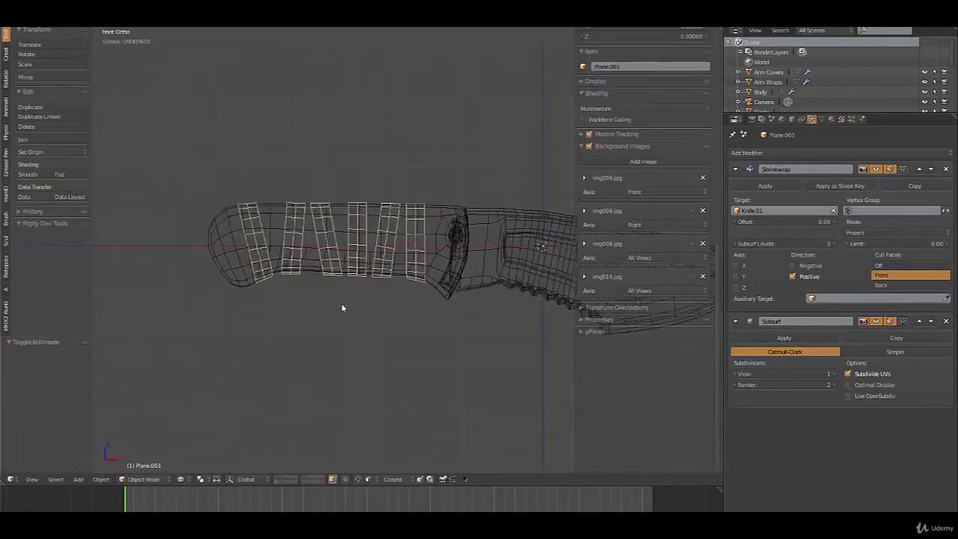
mouse_move(342, 306)
middle_mouse_down()
mouse_move(398, 288)
mouse_move(366, 303)
mouse_move(369, 279)
mouse_move(397, 327)
mouse_move(372, 295)
mouse_move(385, 274)
mouse_move(362, 276)
mouse_move(411, 280)
middle_mouse_up()
key("a")
key("z")
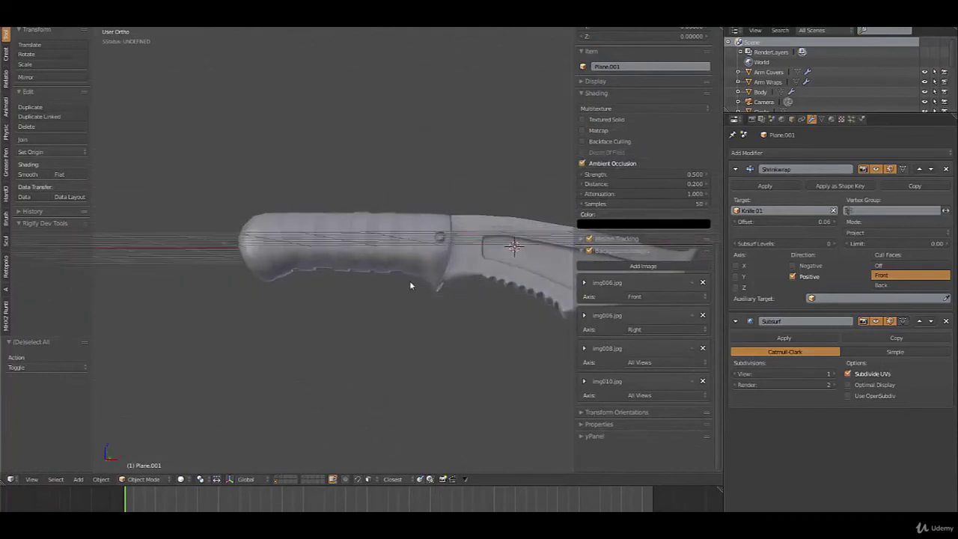
left_click(834, 222)
middle_click_drag(558, 307, 449, 292)
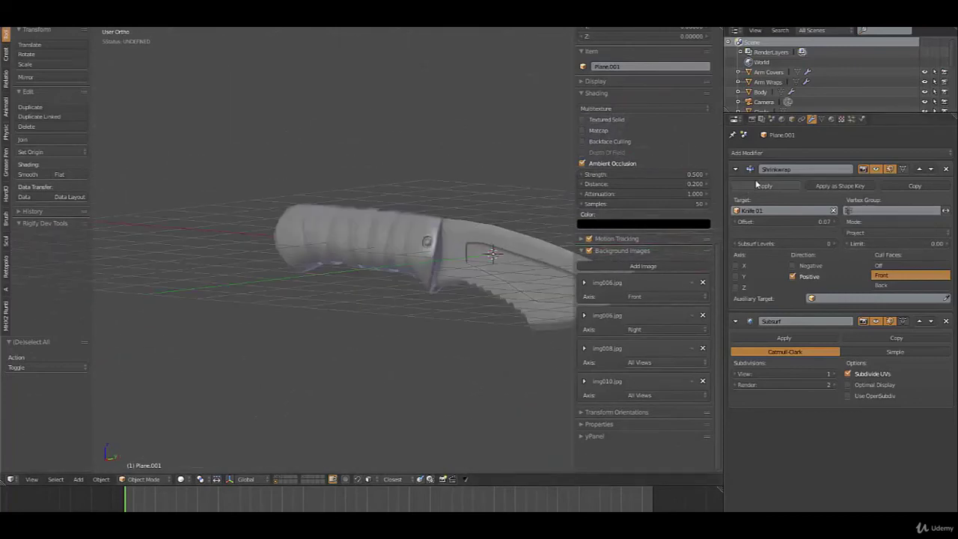
Step: Add a Solidify modifier to the handle bands and apply their Shrinkwrap modifier
left_click(758, 154)
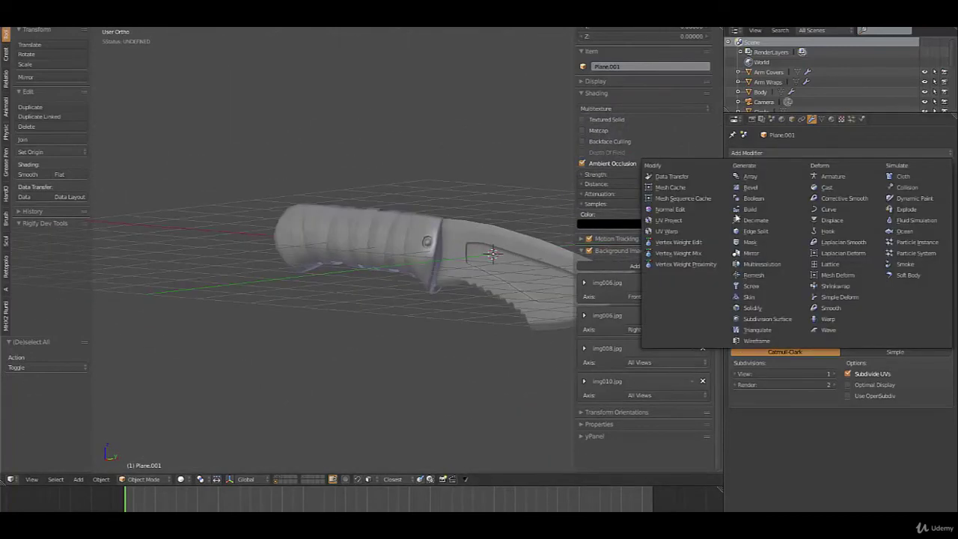
left_click(765, 307)
middle_click_drag(528, 287, 479, 284)
key("Tab")
key("Tab")
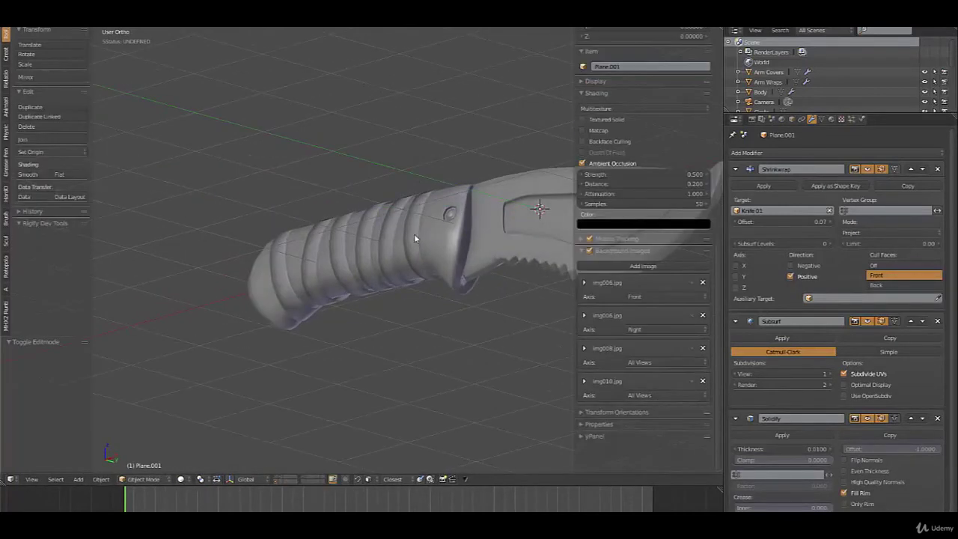
left_click(771, 185)
middle_click_drag(347, 215, 387, 231)
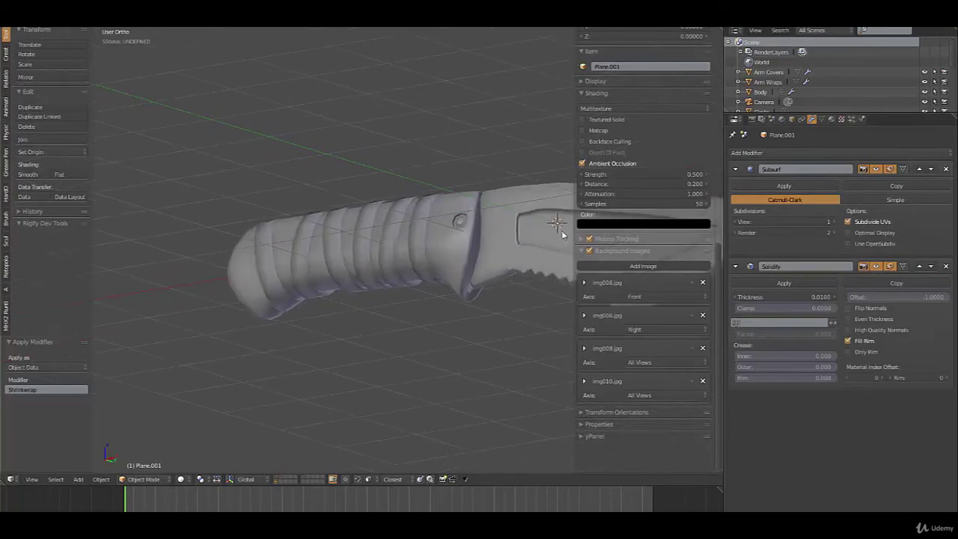
Step: Compare the bands in front view with the img010.jpg background sketch, showing it temporarily
middle_click_drag(443, 255, 505, 345)
key("KP_1")
scroll(469, 320, "up", 2)
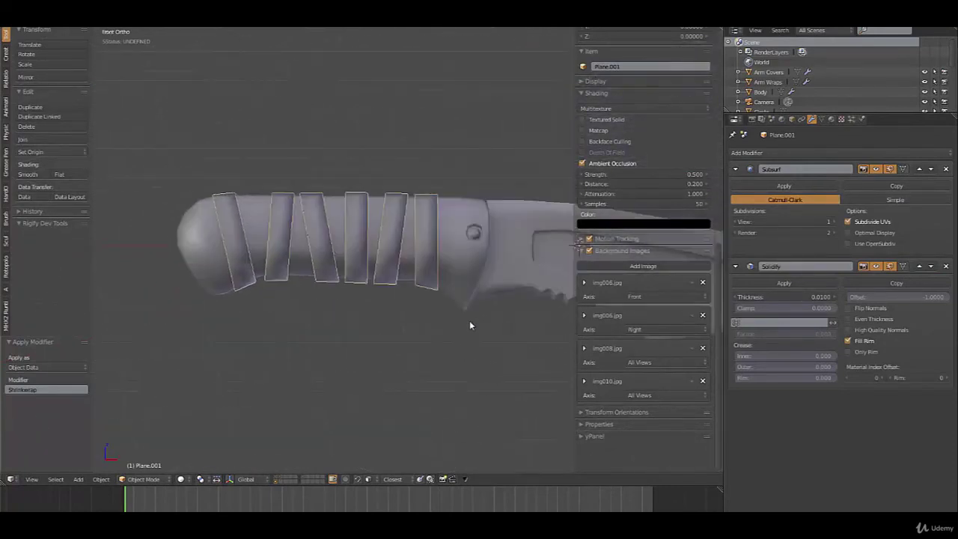
left_click(691, 382)
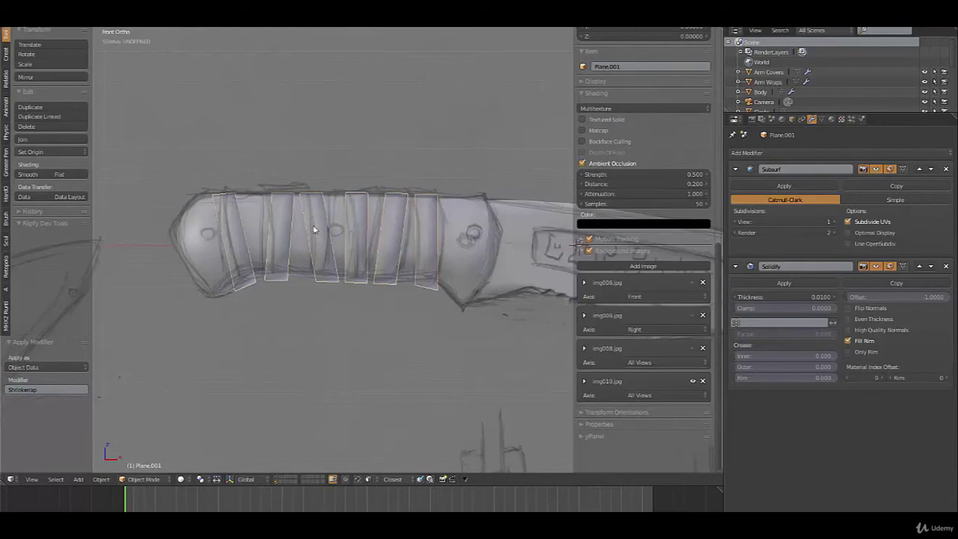
left_click(693, 382)
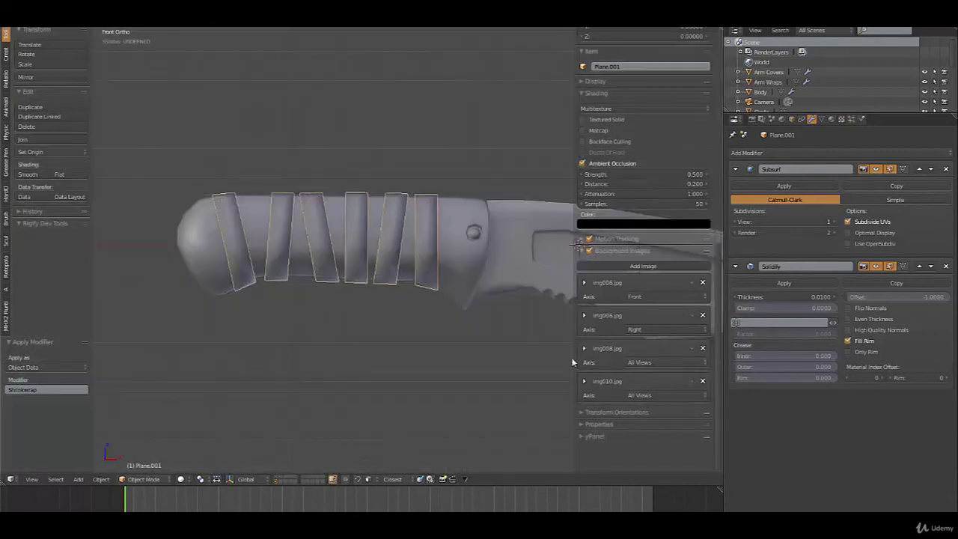
Step: Select the knife instead of the bands and inset the side face at the handle's butt end by about 0.17
key("Tab")
key("Tab")
right_click(350, 235)
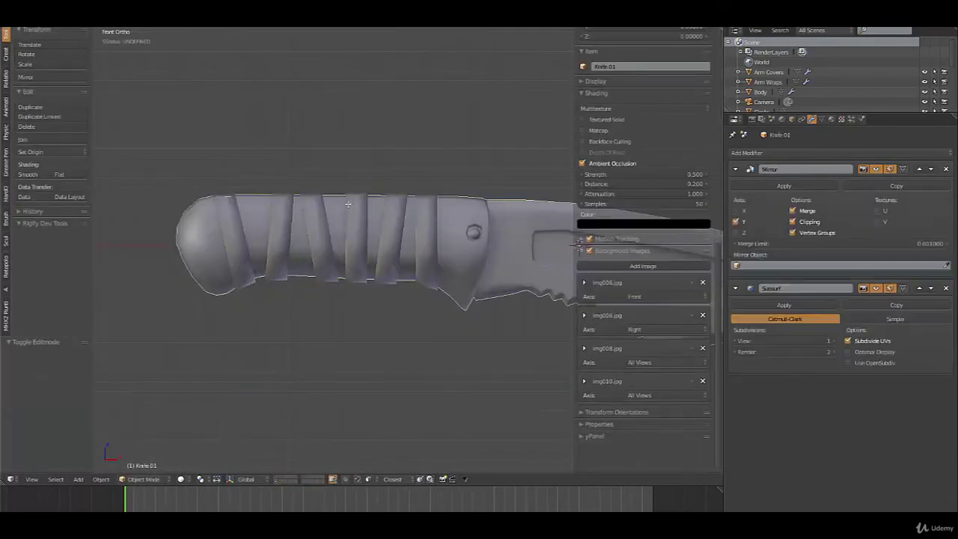
key("Tab")
scroll(348, 252, "up", 3)
middle_click_drag(367, 277, 394, 304, "shift")
middle_click_drag(308, 272, 413, 277, "shift")
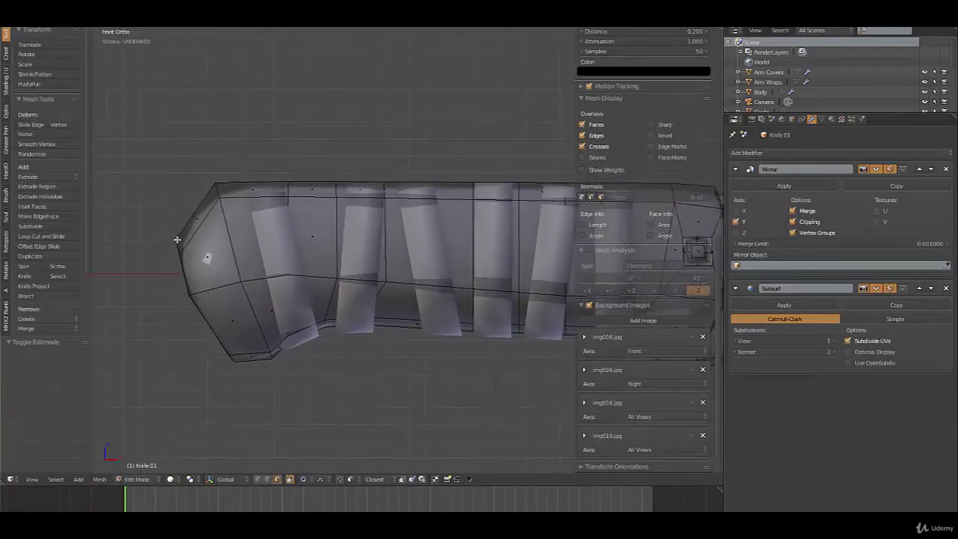
right_click(198, 259)
key("i")
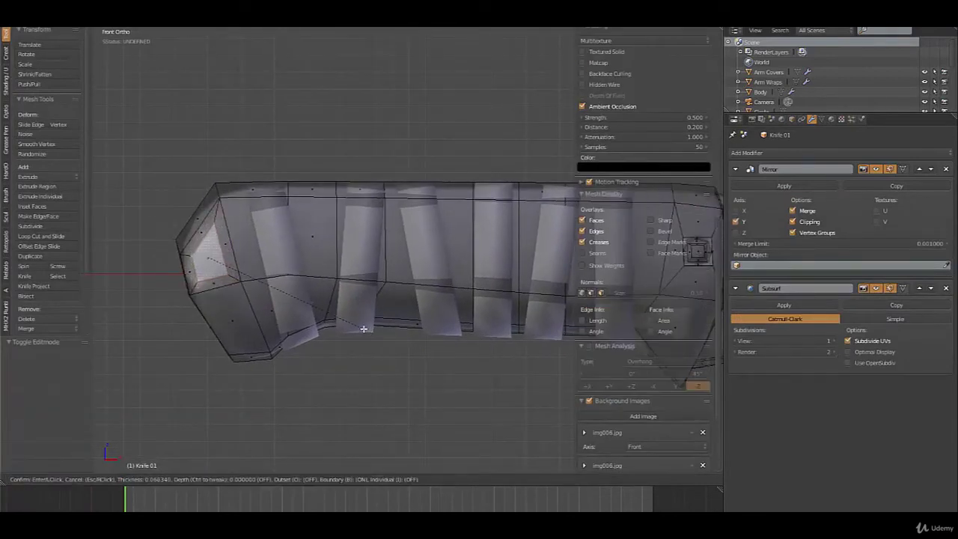
left_click(364, 328)
Step: Smooth the vertices of the inset butt face and shape it into a circle with LoopTools
key("w")
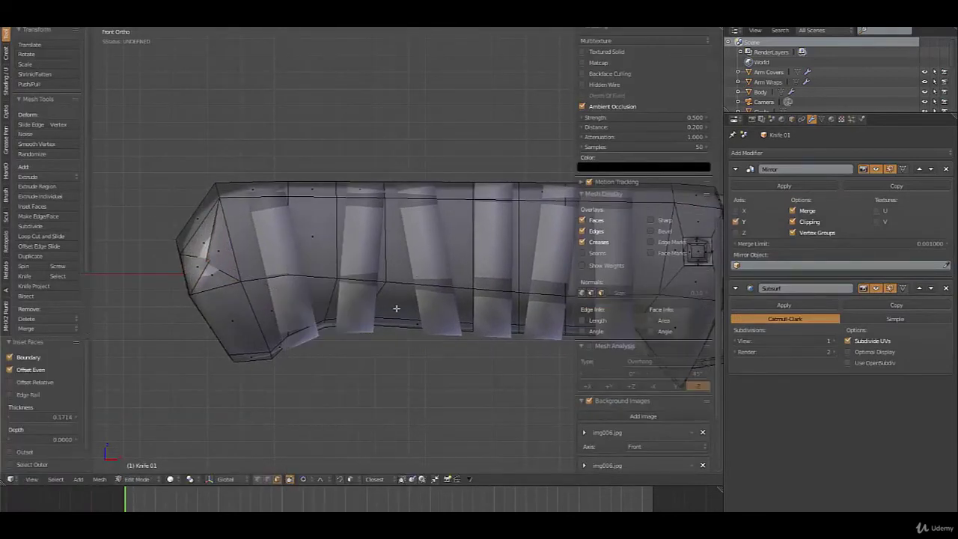
key("w")
key("o")
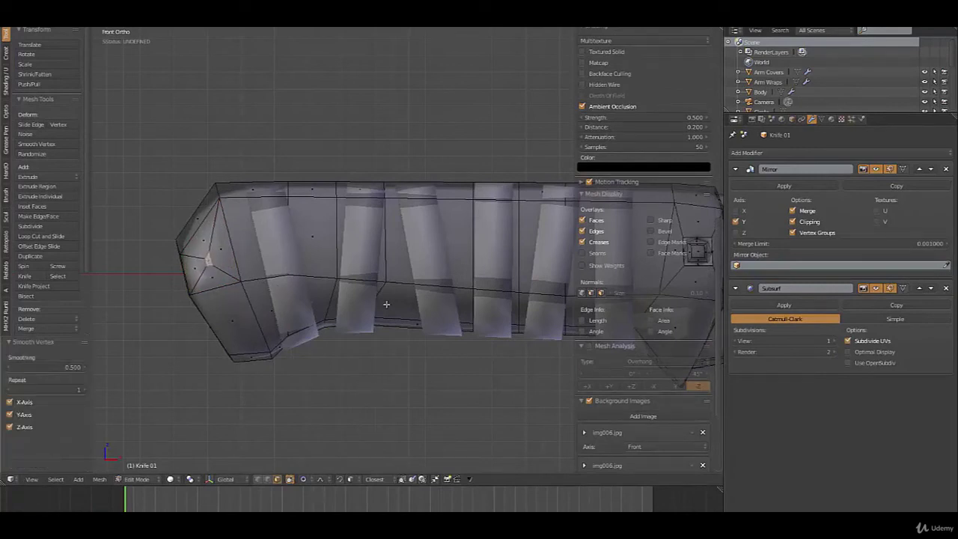
key("w")
mouse_move(386, 281)
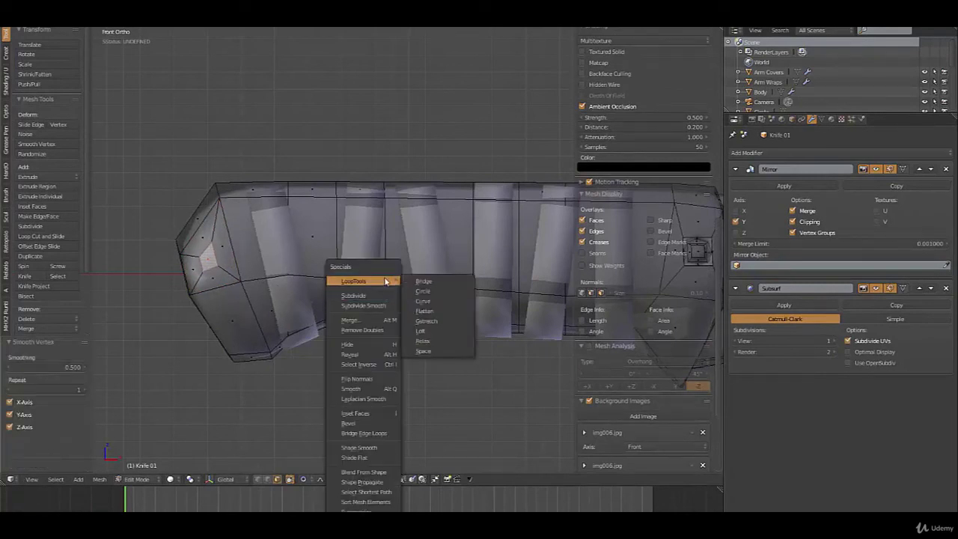
left_click(425, 290)
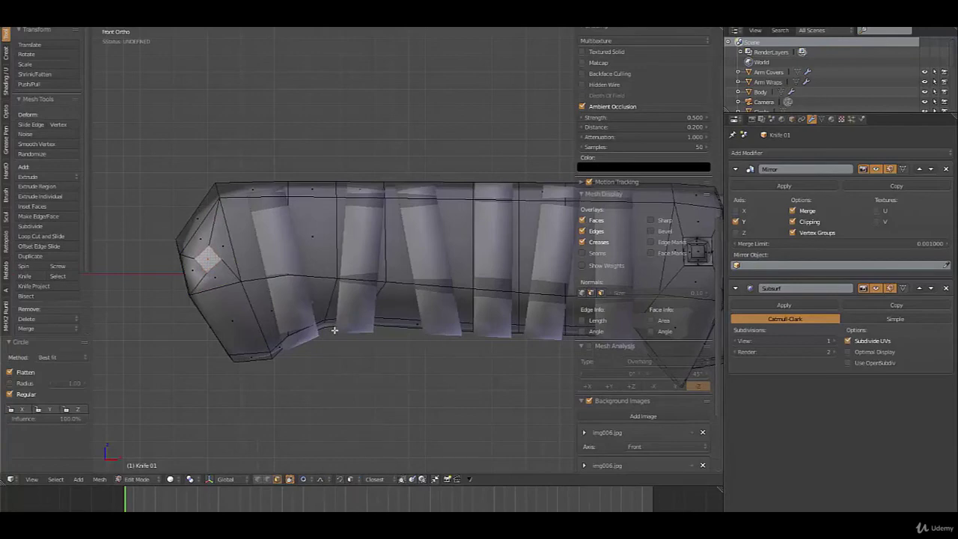
Step: Extrude the circular butt face about 0.02 inward and inset it by about 0.03 to start a rivet
middle_click_drag(335, 330, 405, 319)
key("e")
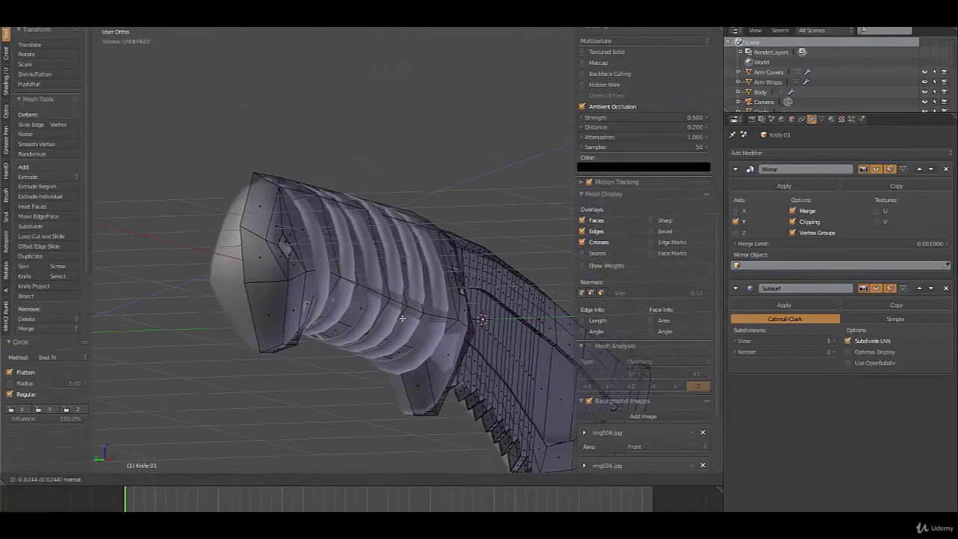
left_click(403, 318)
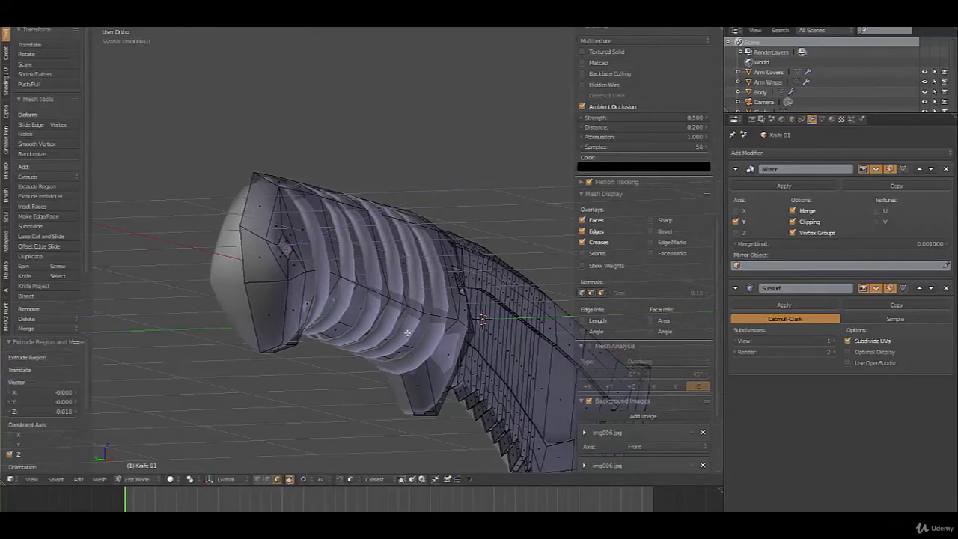
key("i")
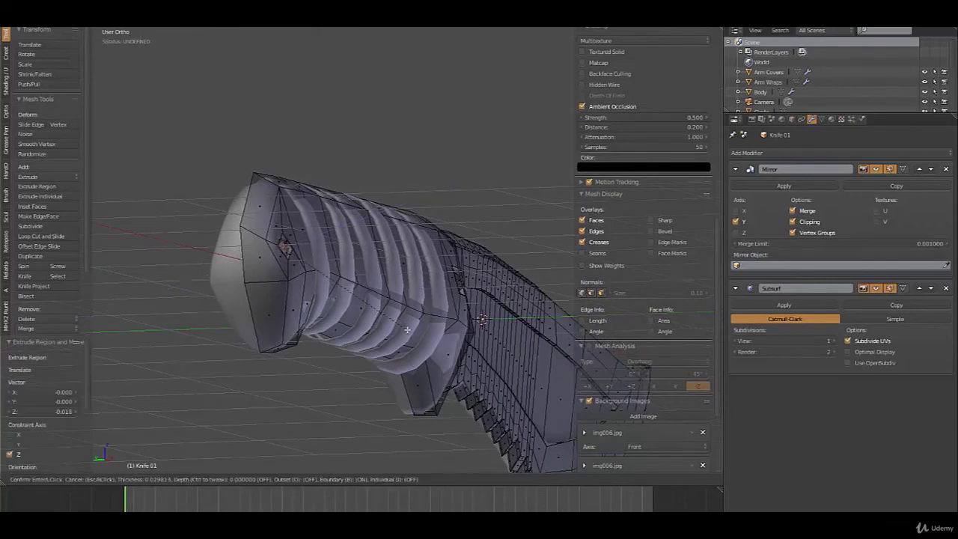
left_click(407, 329)
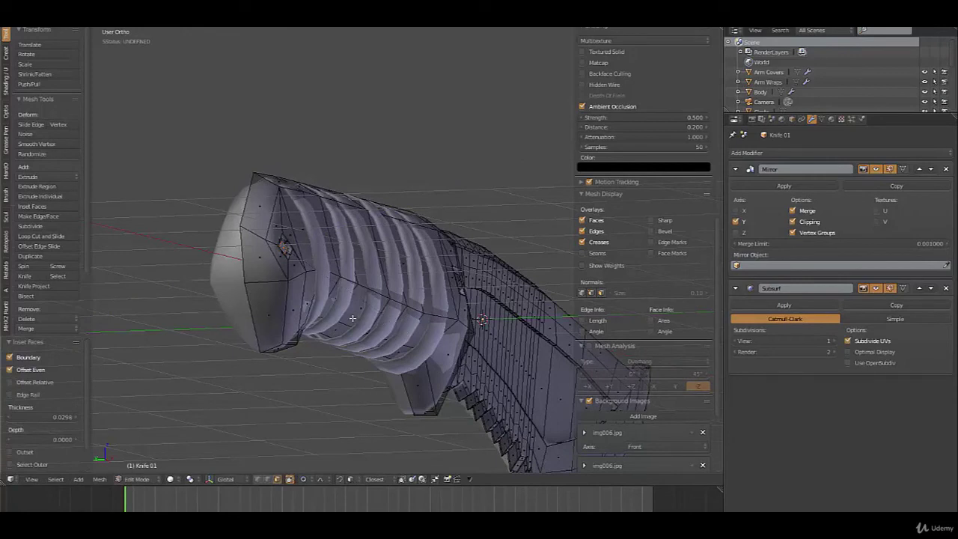
Step: Pull the butt rivet's inner face outward with proportional editing, using a small influence radius, until it bulges slightly
key("g")
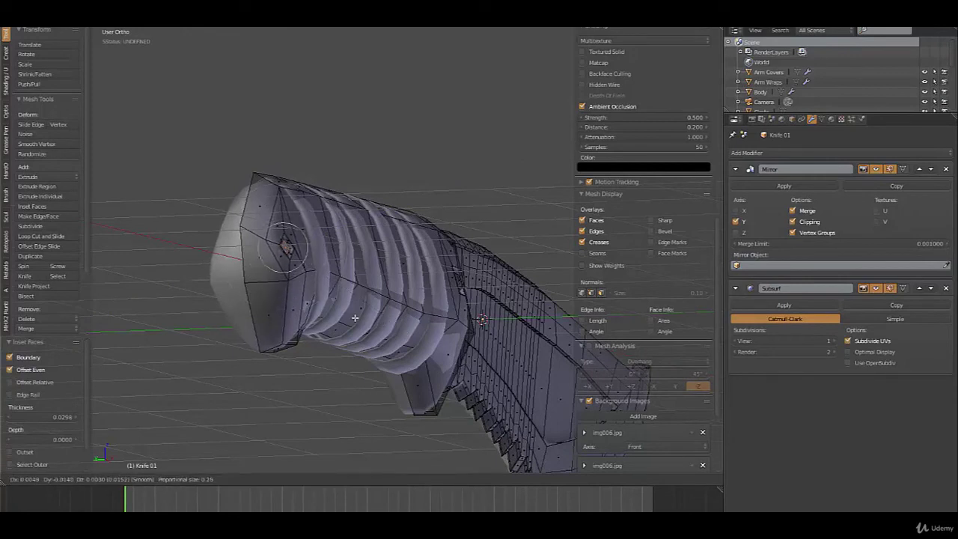
scroll(355, 318, "up", 8)
scroll(356, 318, "up", 2)
left_click(355, 317)
key("Tab")
middle_click_drag(342, 304, 406, 325)
scroll(270, 304, "up", 3)
key("Tab")
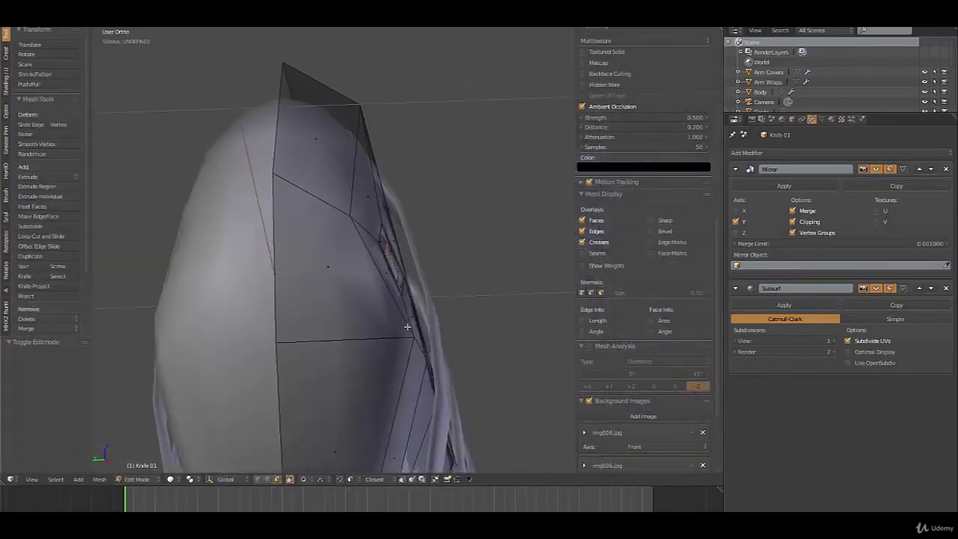
key("g")
scroll(399, 338, "up", 3)
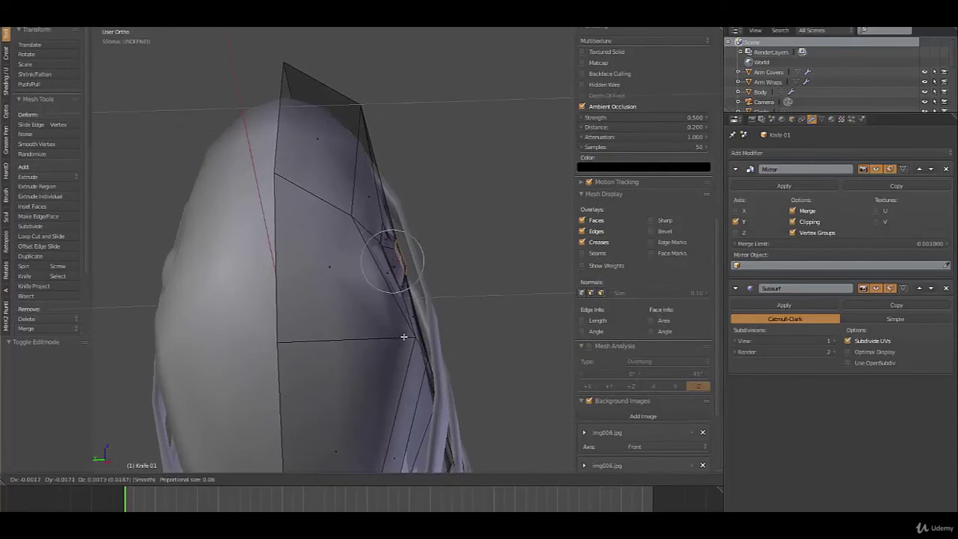
left_click(402, 337)
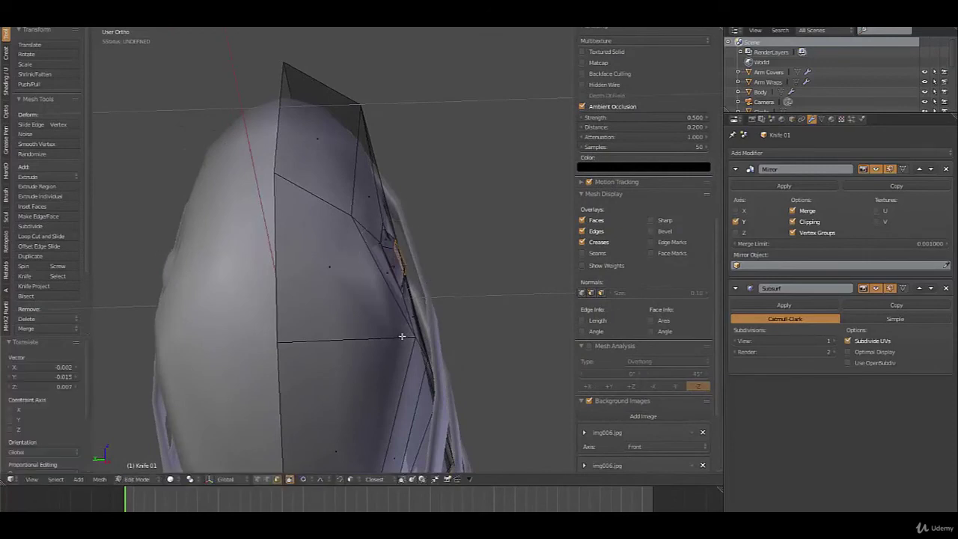
Step: Add one edge loop around the butt rivet's recess wall, slid to a factor of about -0.54, and check the smoothed rivet
key("ctrl+r")
left_click(389, 248)
left_click(386, 248)
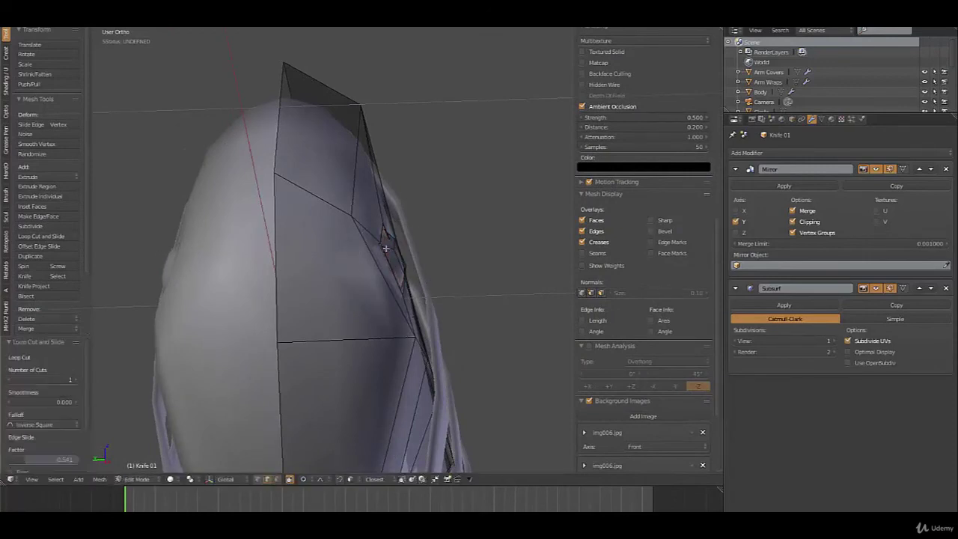
key("Tab")
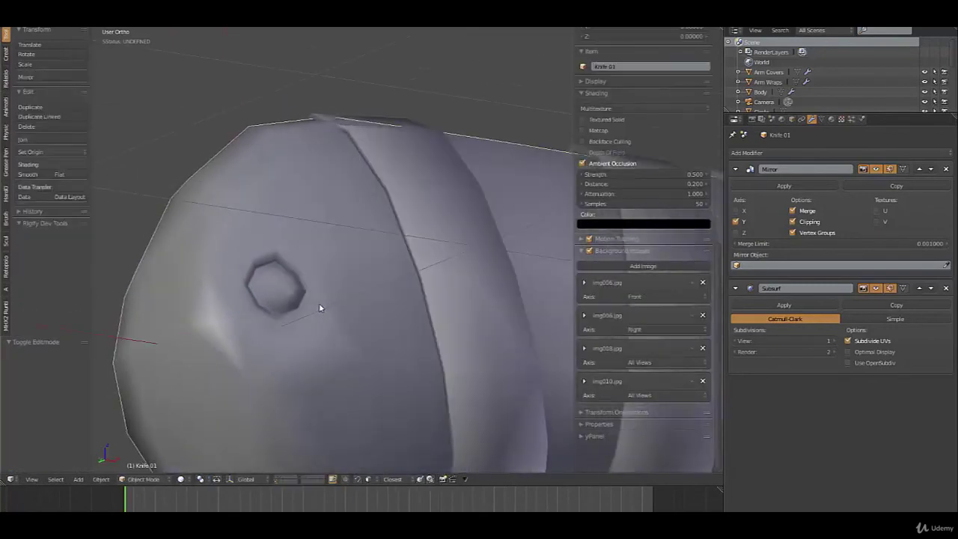
key("Tab")
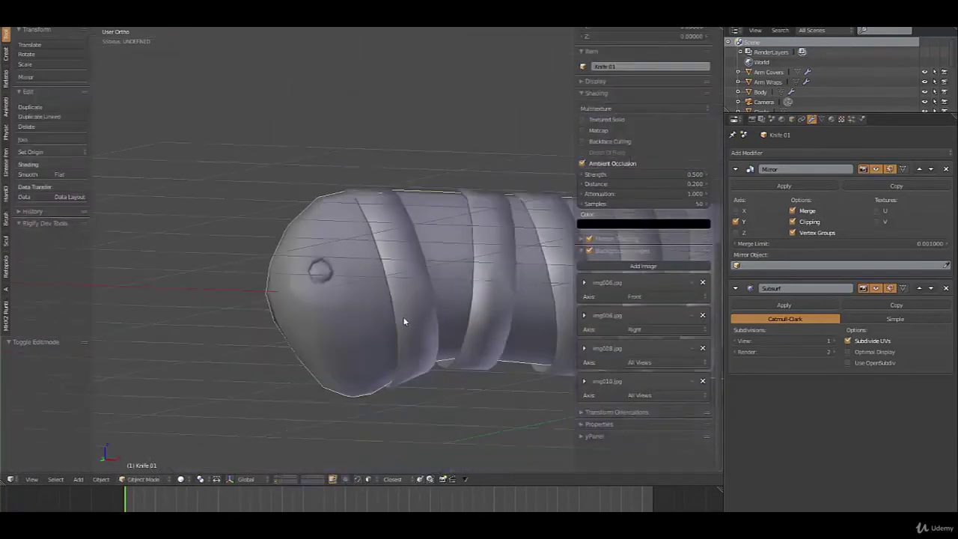
middle_click_drag(402, 321, 457, 295)
scroll(358, 310, "up", 2)
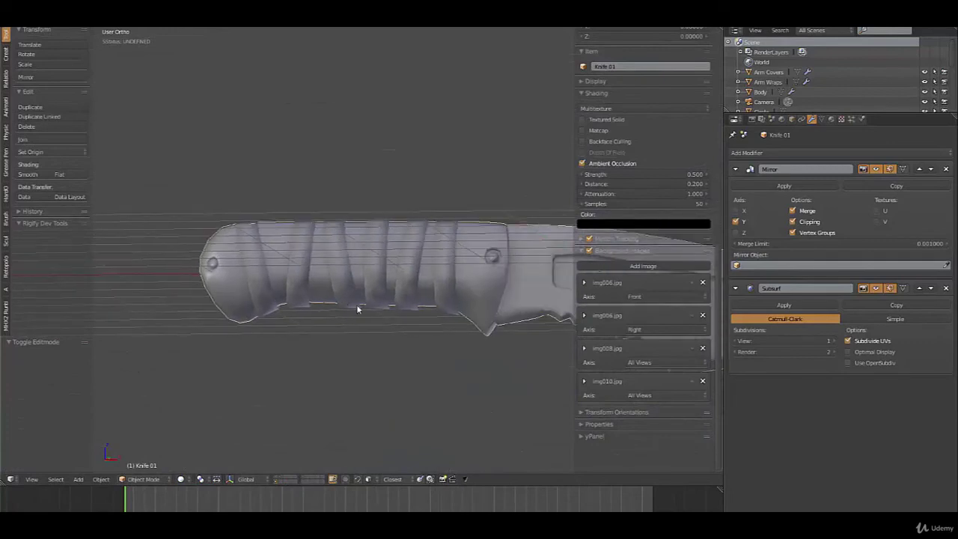
Step: Inset the handle face between the two bands nearest the butt by about 0.09 in face select mode
key("Tab")
scroll(358, 309, "up", 3)
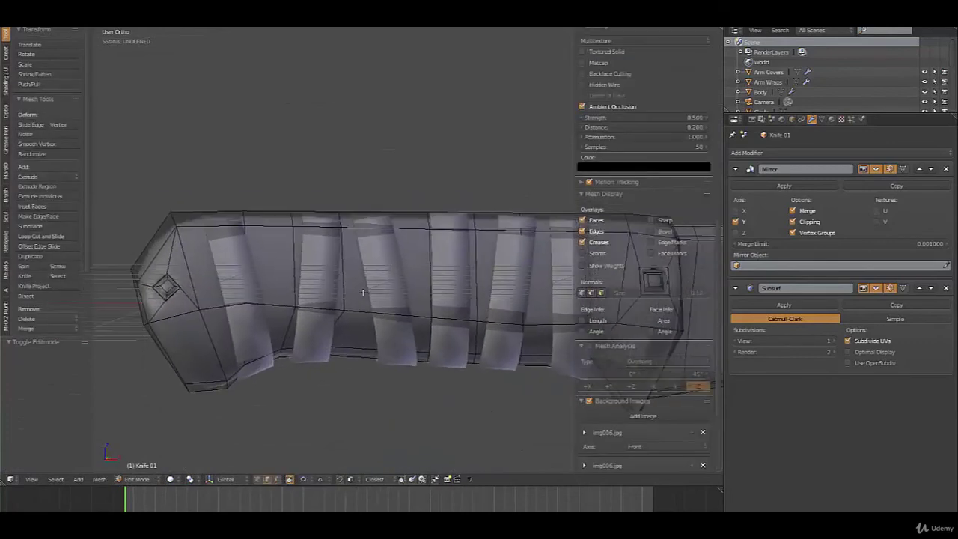
key("ctrl+Tab")
left_click(271, 277)
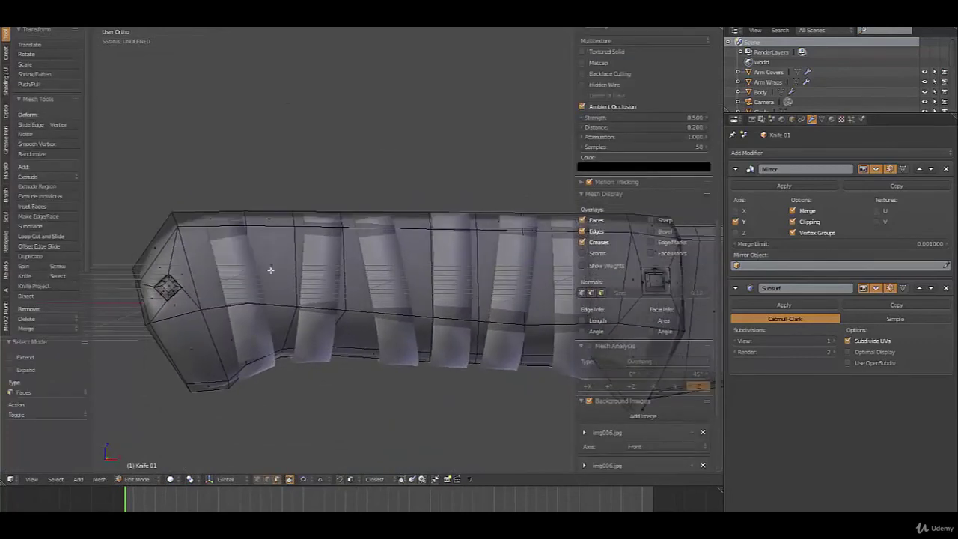
key("i")
left_click(411, 340)
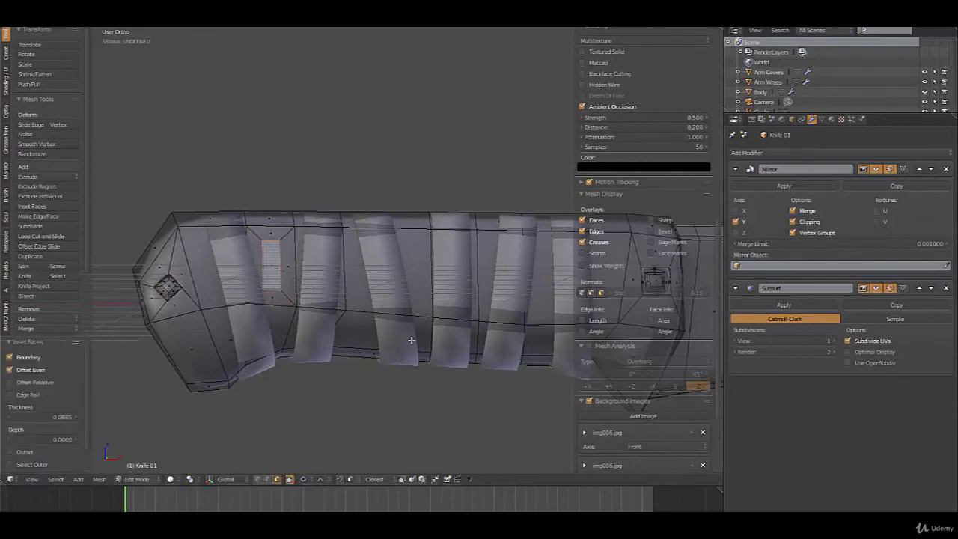
Step: Shape the inset handle face into a circle with LoopTools, scale it to about 0.68 and rotate it about 16.3°
key("w")
mouse_move(411, 283)
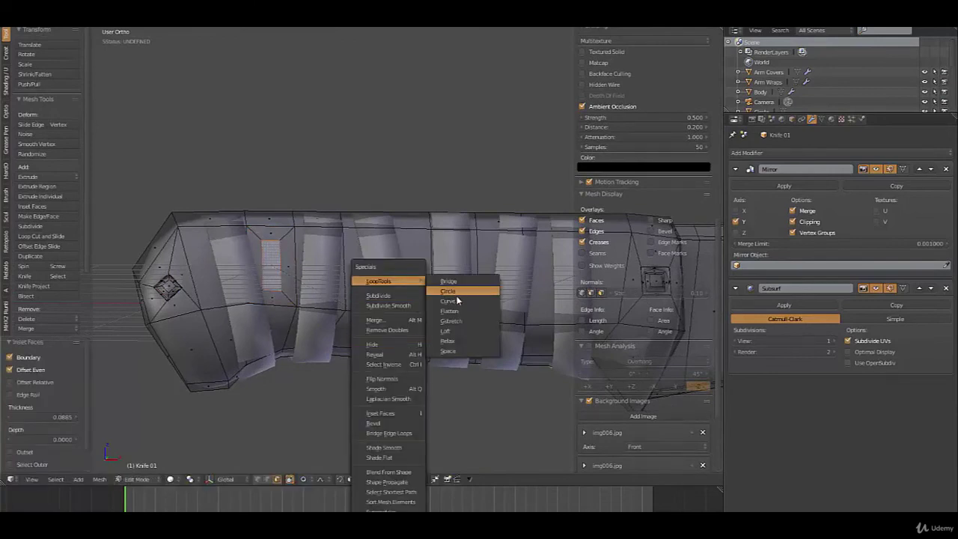
left_click(451, 291)
key("s")
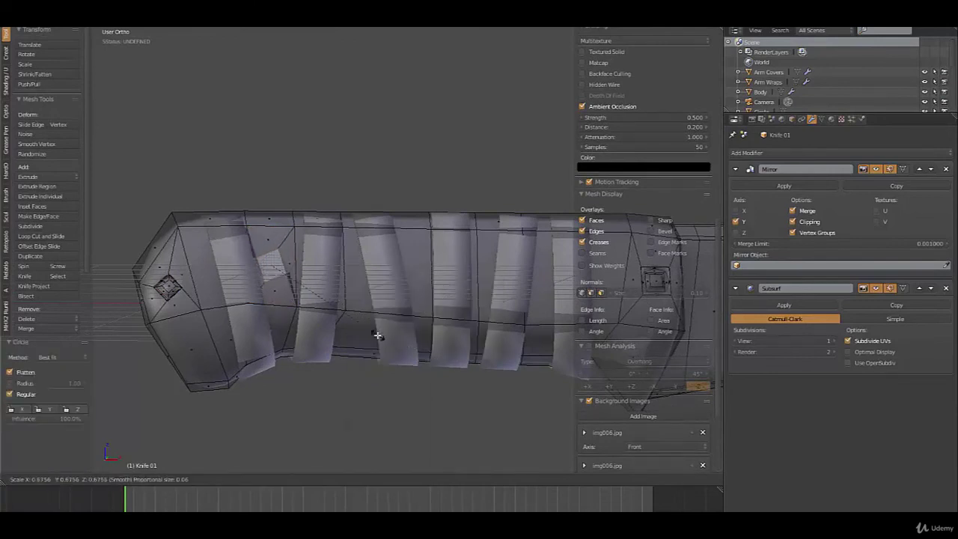
left_click(380, 336)
key("r")
key("r")
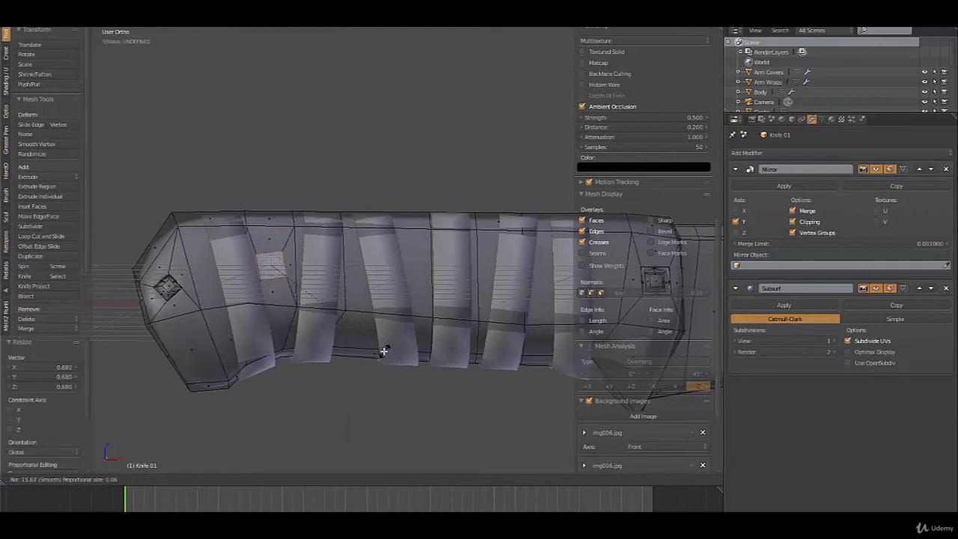
left_click(381, 348)
Step: Extrude the circular handle face about 0.047 inward and inset it by about 0.038 for a second rivet
middle_click_drag(385, 349, 414, 365)
key("g")
key("z")
key("z")
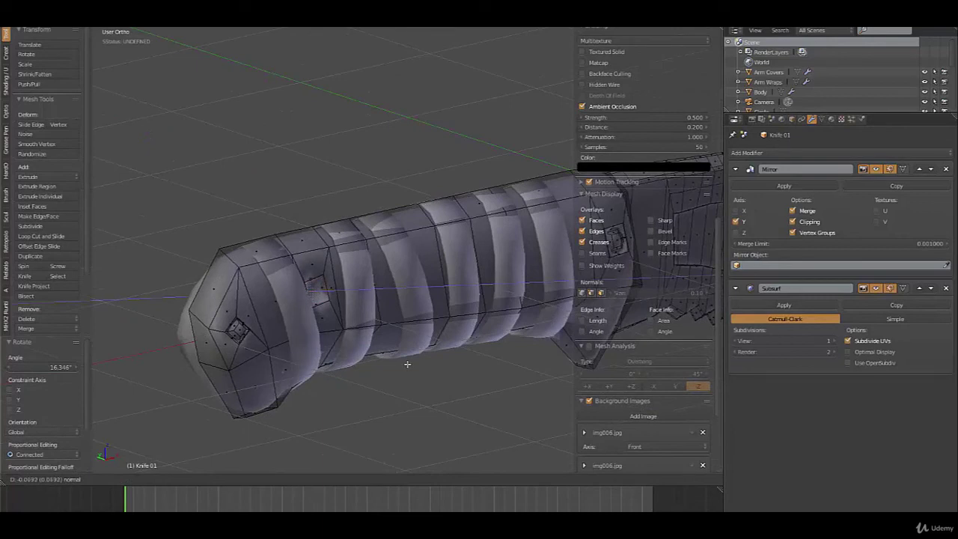
left_click(410, 364)
key("i")
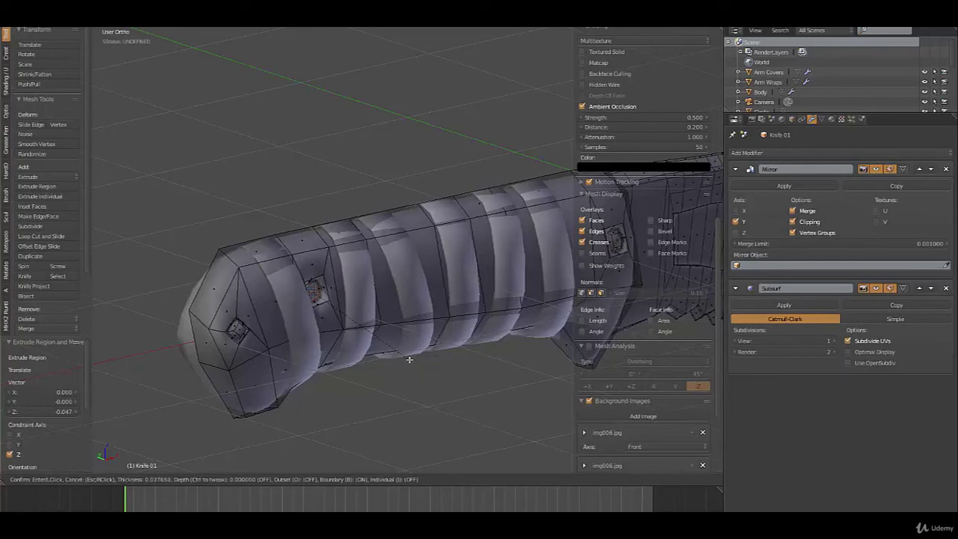
left_click(410, 360)
Step: Pull the second rivet's inner face outward about -0.053 along Y, and recentre it by about -0.017 along X
middle_click_drag(410, 360, 390, 360)
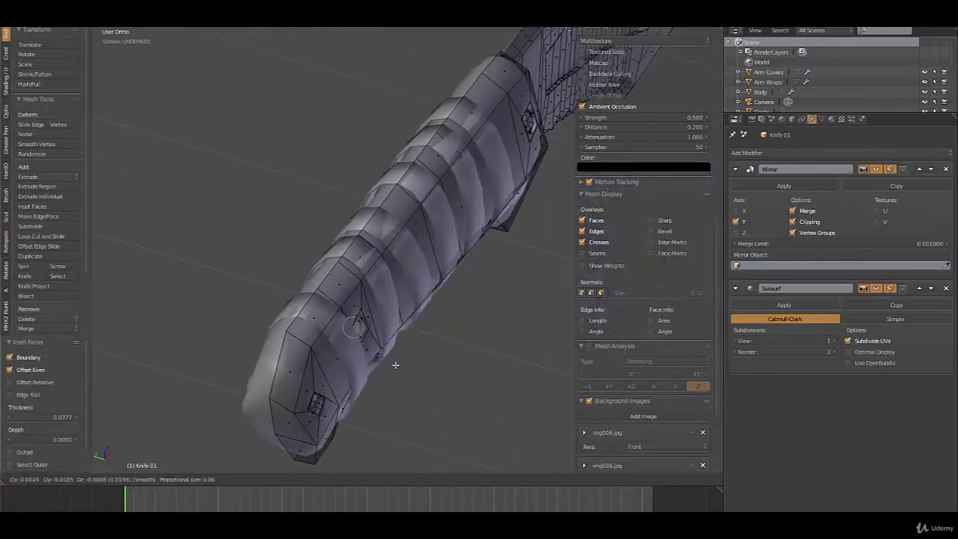
left_click(400, 365)
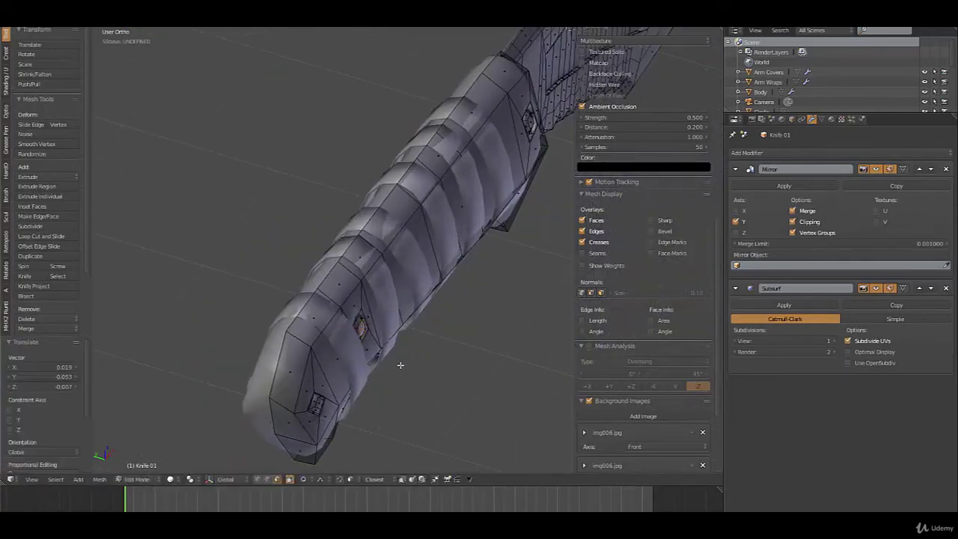
middle_click_drag(397, 362, 315, 327)
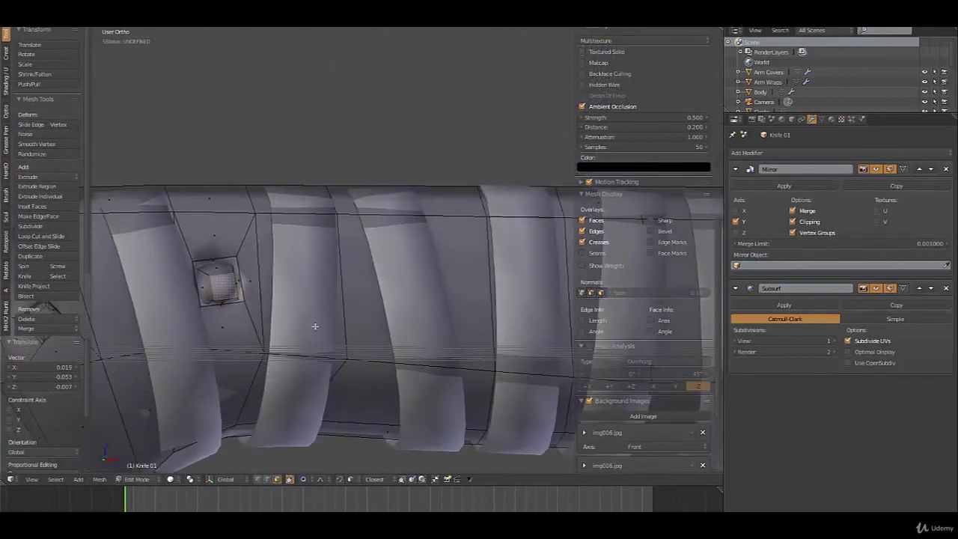
key("g")
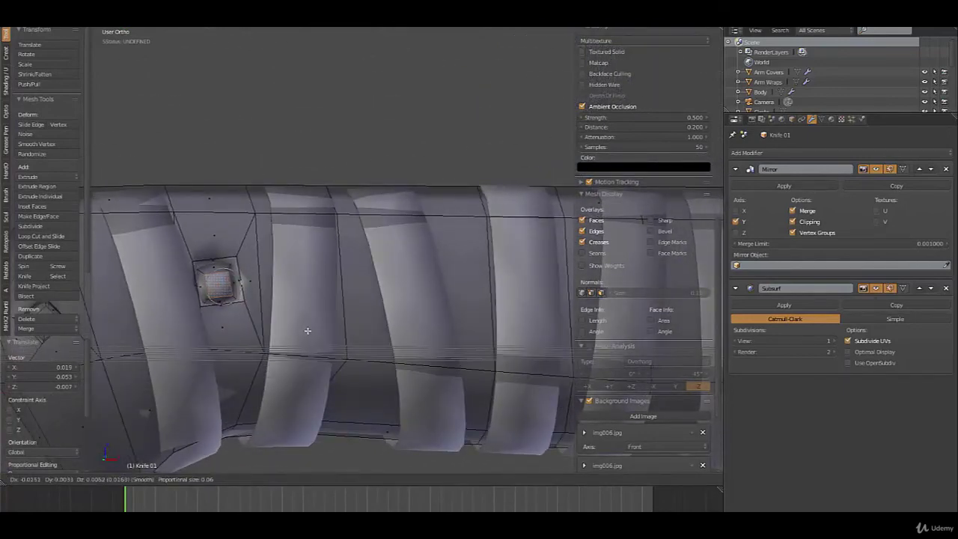
left_click(307, 329)
Step: Add an edge loop around the second rivet's raised centre, slide it into place, and return to Object Mode to check the handle
middle_click_drag(277, 320, 370, 308)
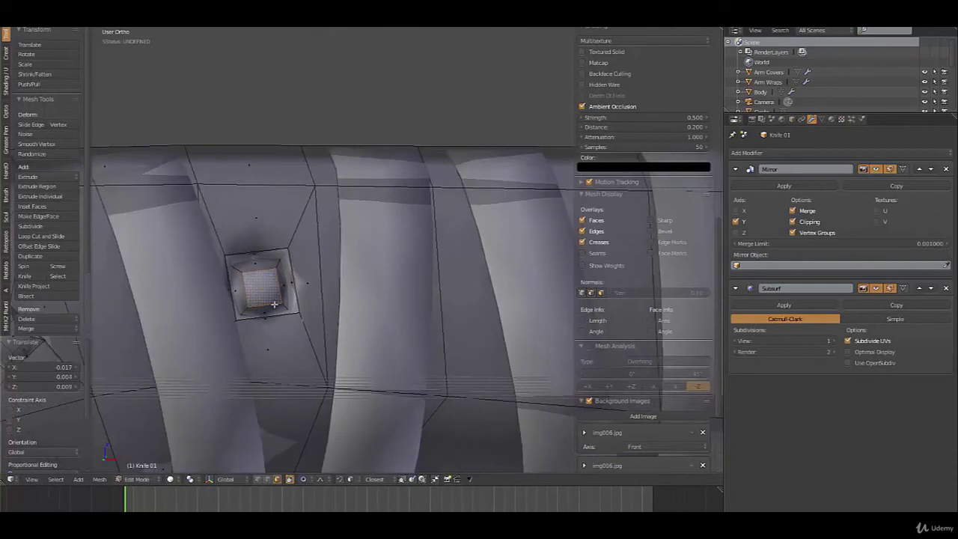
key("g")
key("g")
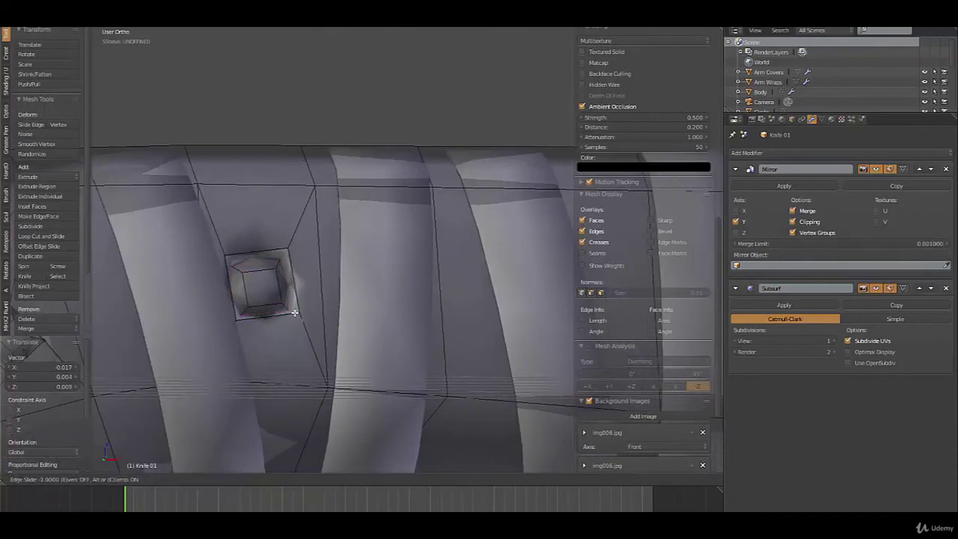
left_click(290, 312)
key("a")
key("Tab")
scroll(309, 318, "down", 7)
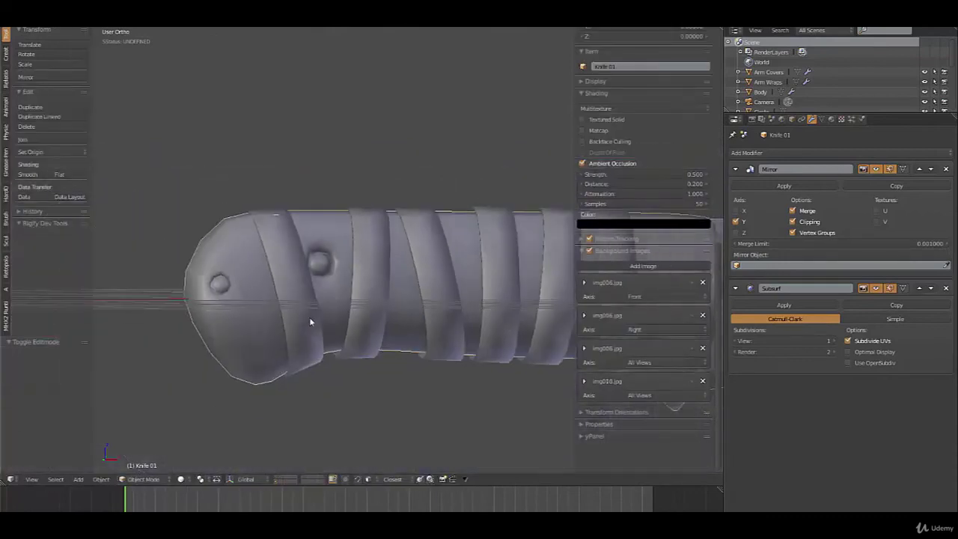
middle_click_drag(366, 306, 431, 292)
scroll(431, 292, "up", 3)
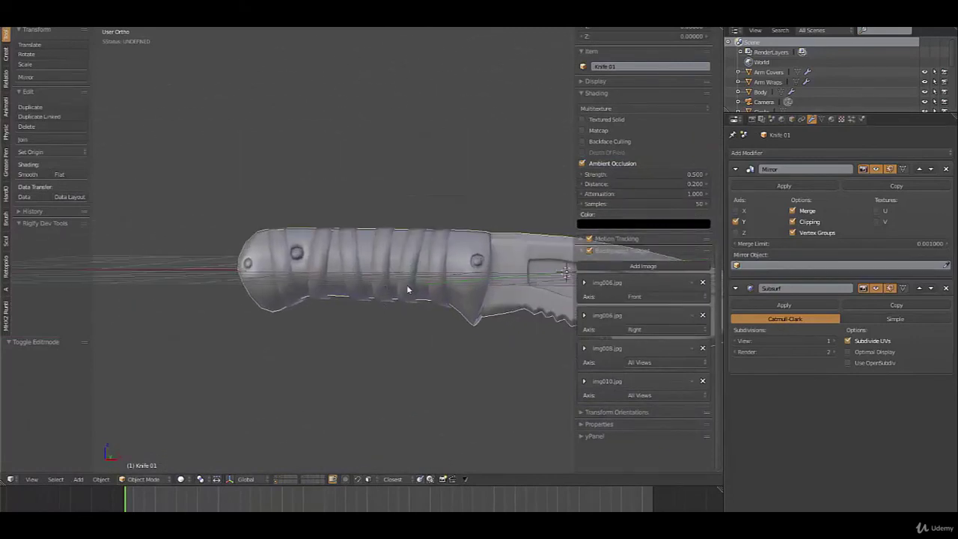
Step: Select the handle bands and apply their Subsurf and Solidify modifiers
right_click(382, 283)
middle_click_drag(358, 302, 431, 333)
key("KP_1")
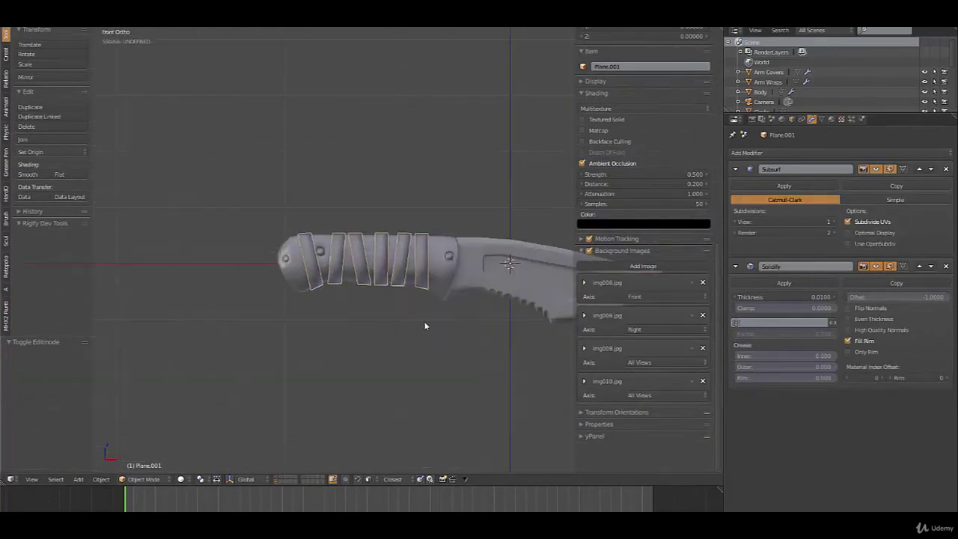
middle_click_drag(494, 313, 434, 304, "shift")
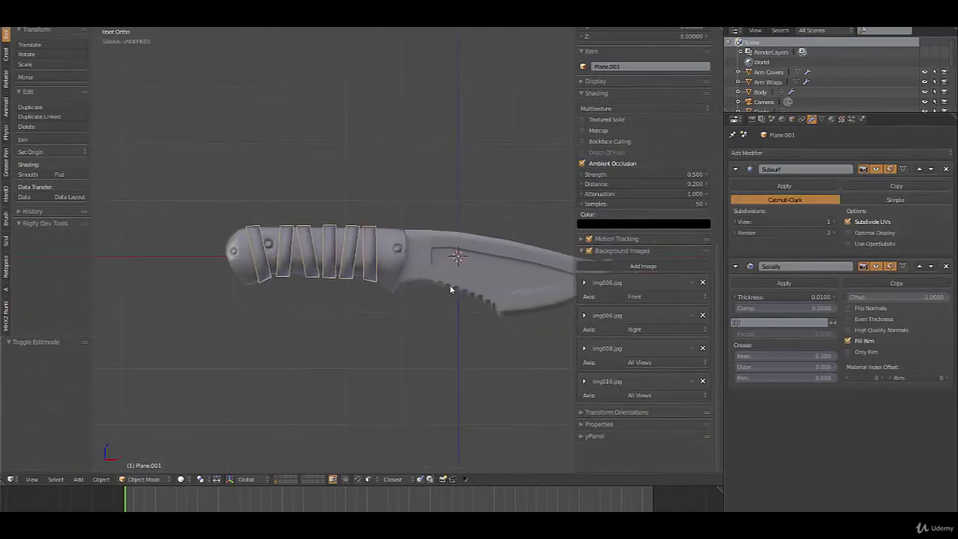
right_click(379, 261)
right_click(367, 252)
key("ctrl+z")
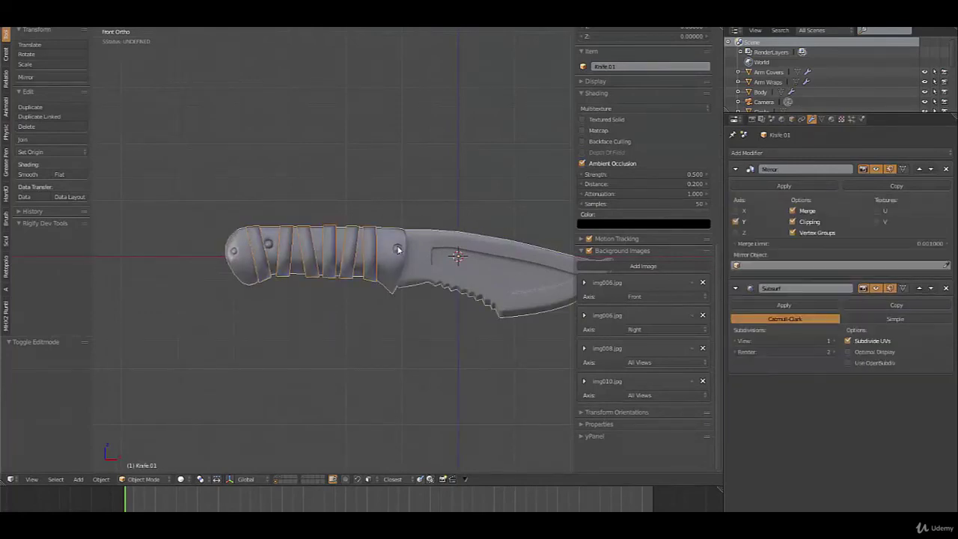
key("ctrl+shift+z")
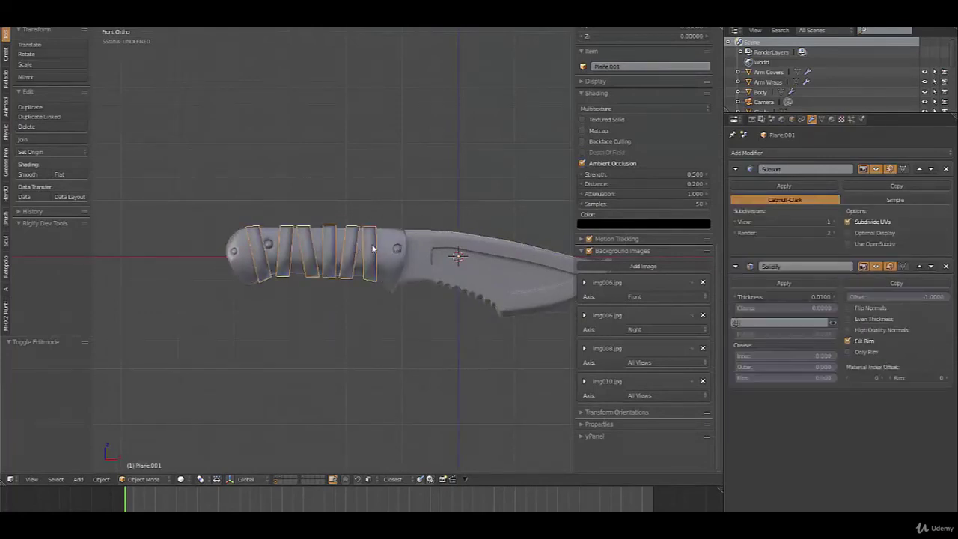
left_click(765, 184)
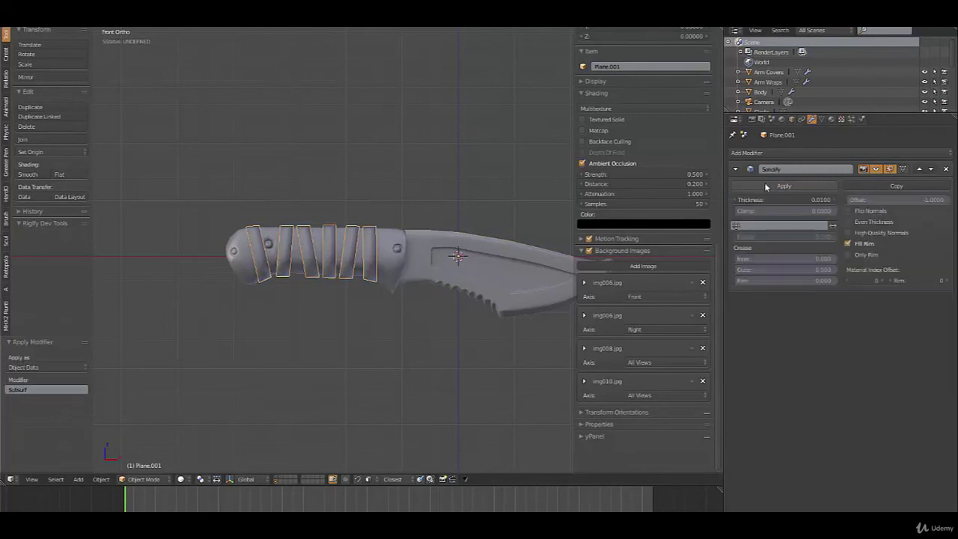
left_click(765, 184)
Step: Select the knife body and apply its Mirror and Subsurf modifiers
right_click(406, 285)
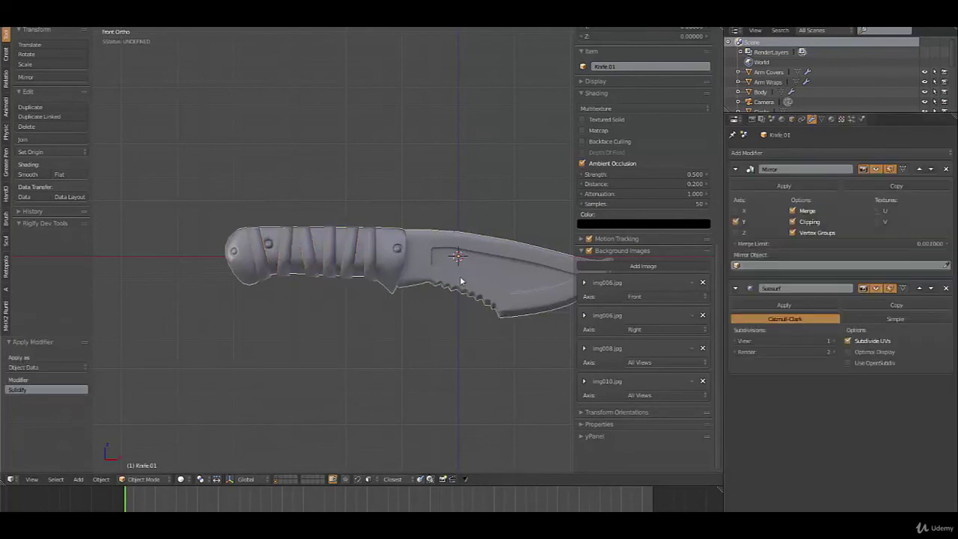
left_click(751, 186)
left_click(751, 187)
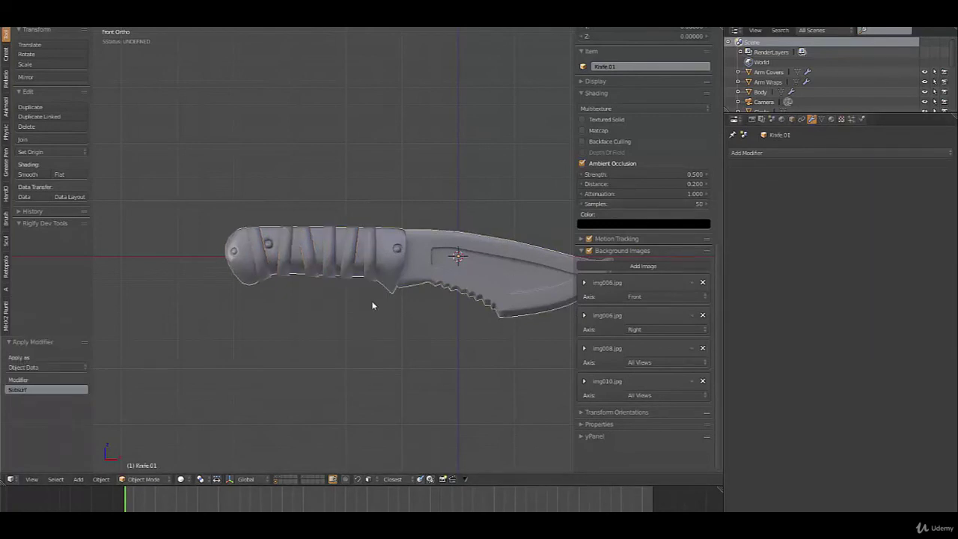
Step: Examine the applied mesh topology of the knife body and the handle bands in Edit Mode
key("Tab")
mouse_move(374, 300)
middle_mouse_down()
mouse_move(389, 282)
mouse_move(365, 271)
mouse_move(301, 287)
mouse_move(378, 298)
middle_mouse_up()
key("Tab")
right_click(365, 271)
key("Tab")
key("Tab")
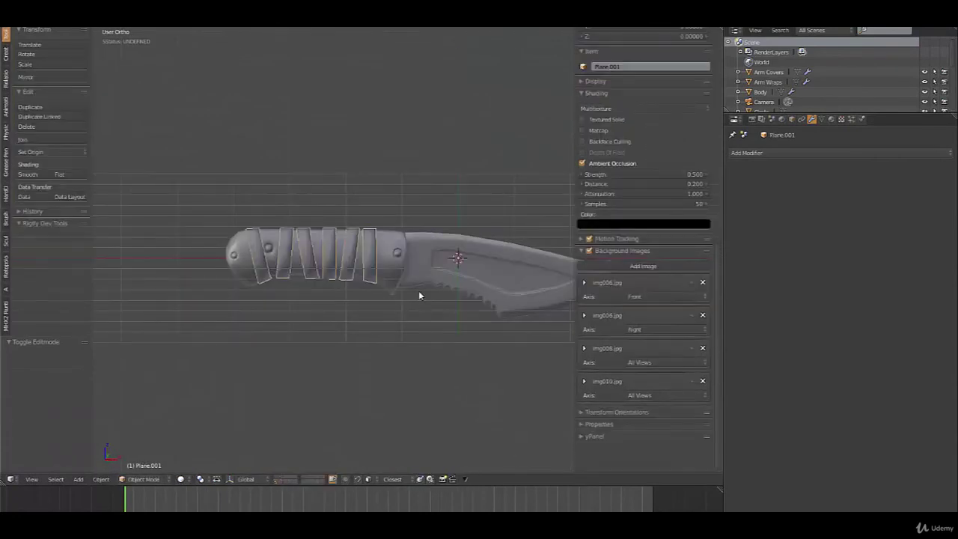
right_click(416, 264)
mouse_move(479, 303)
middle_mouse_down()
mouse_move(436, 284)
mouse_move(283, 300)
mouse_move(301, 287)
mouse_move(312, 314)
mouse_move(406, 310)
middle_mouse_up()
key("Tab")
scroll(285, 299, "up", 2)
key("Tab")
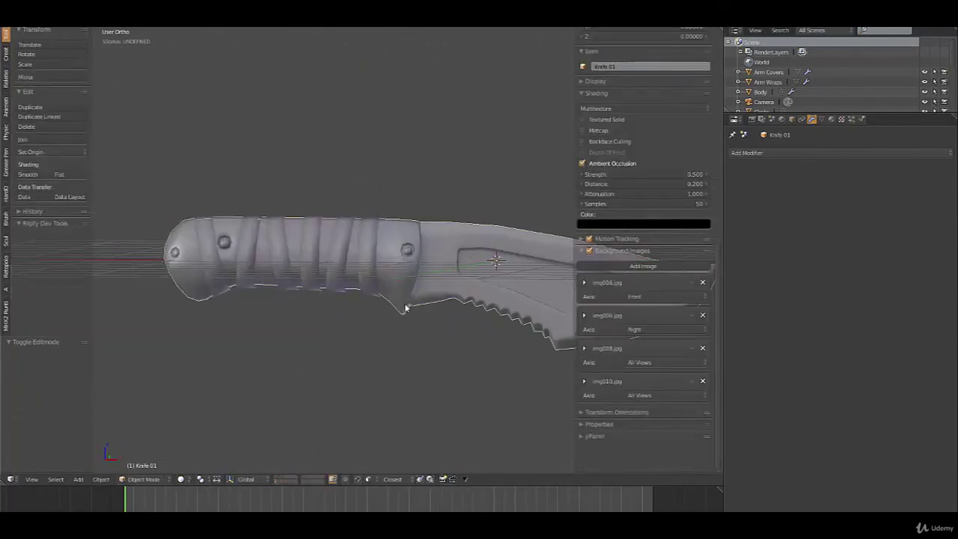
Step: Join the knife body and handle bands into one object, and show the character's layer alongside it
right_click(367, 285)
key("KP_1")
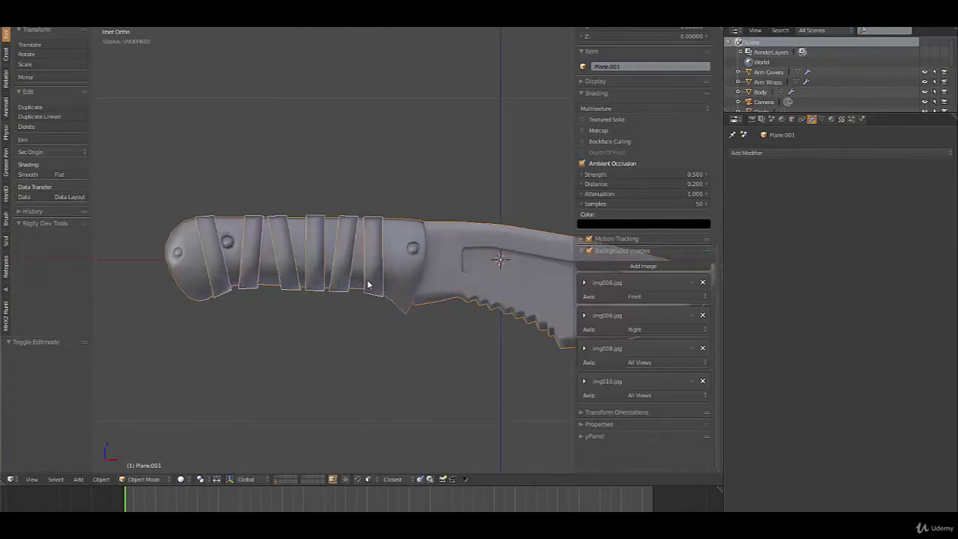
key("ctrl+j")
scroll(306, 317, "down", 4)
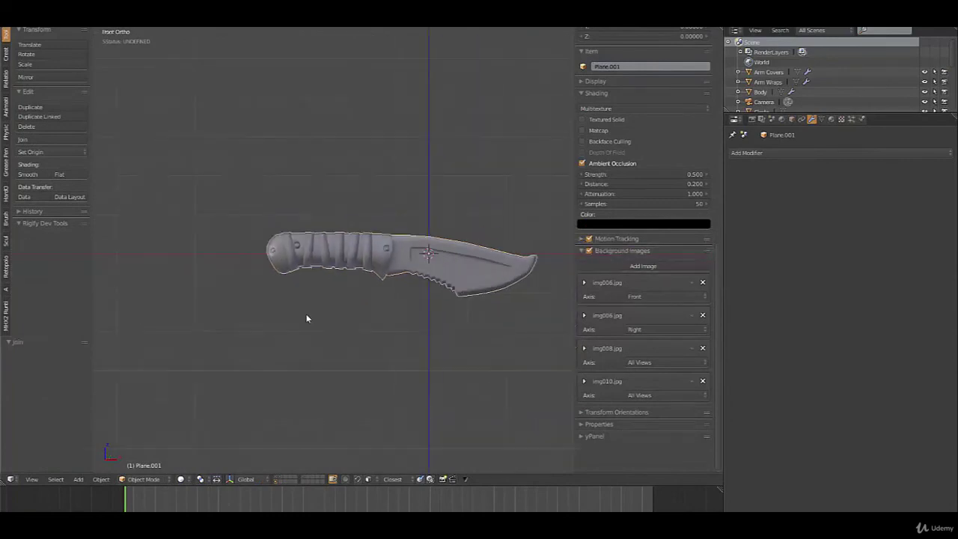
scroll(306, 319, "up", 3)
scroll(383, 257, "down", 3)
left_click(278, 479, "shift")
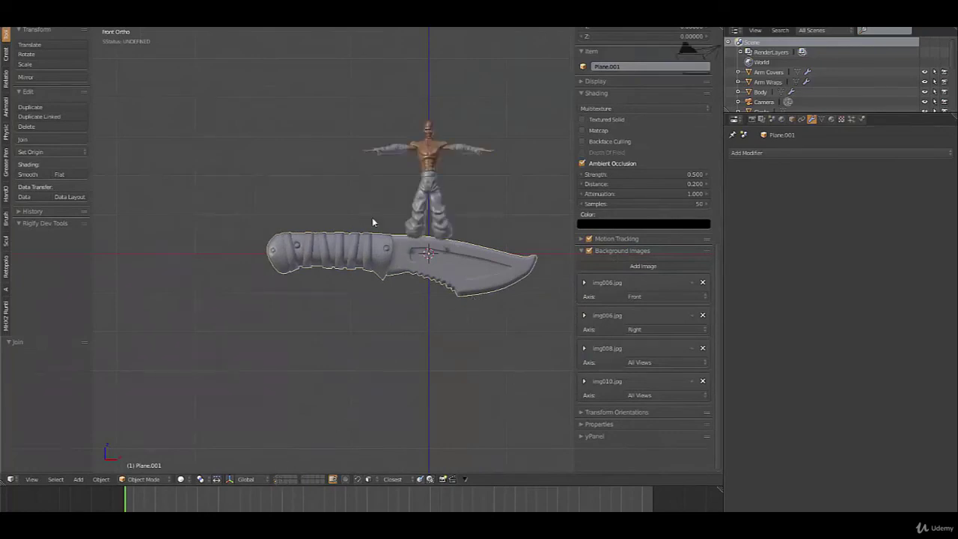
middle_click_drag(429, 256, 322, 279, "shift")
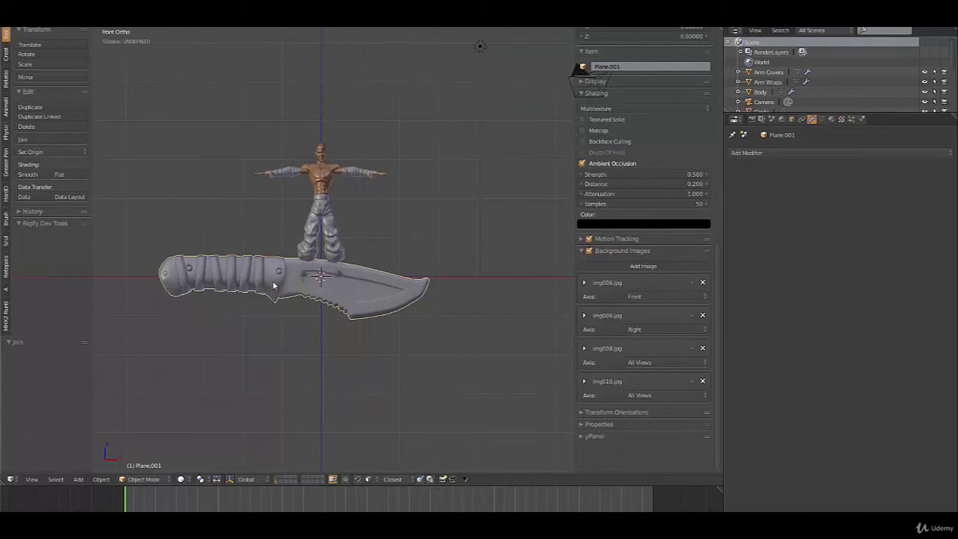
Step: Try to scale the knife object to about 0.108, move it beside the character's hip and rotate it freely in Object Mode
key("s")
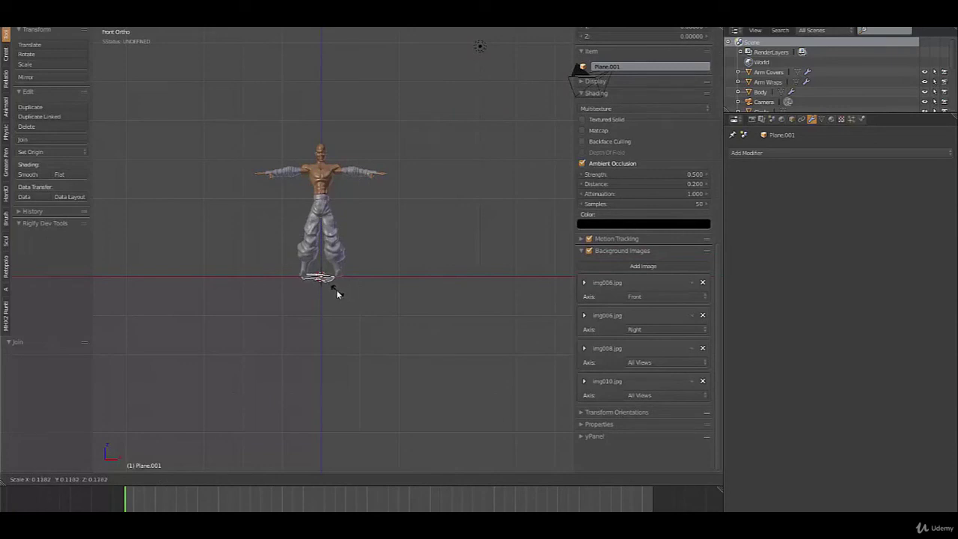
left_click(335, 290)
scroll(356, 317, "up", 6)
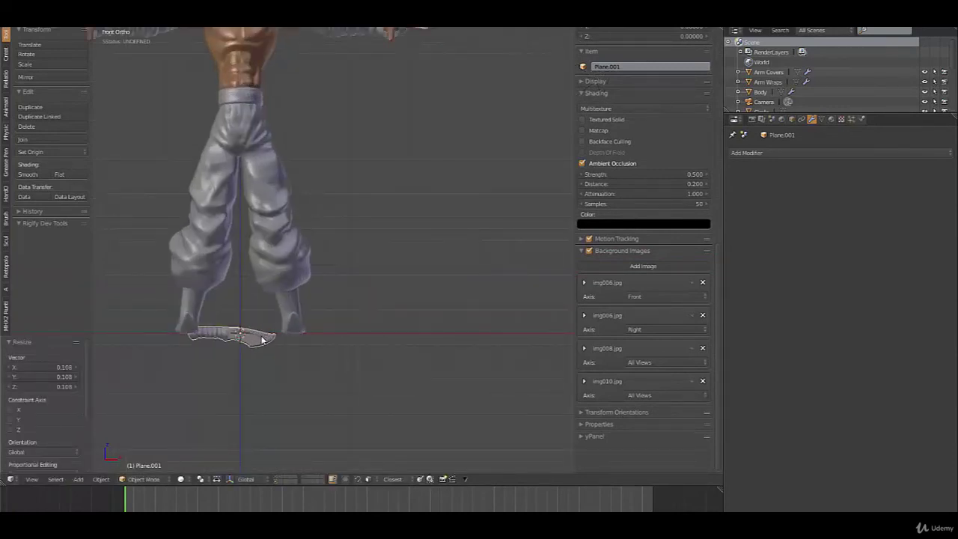
key("g")
left_click(307, 134)
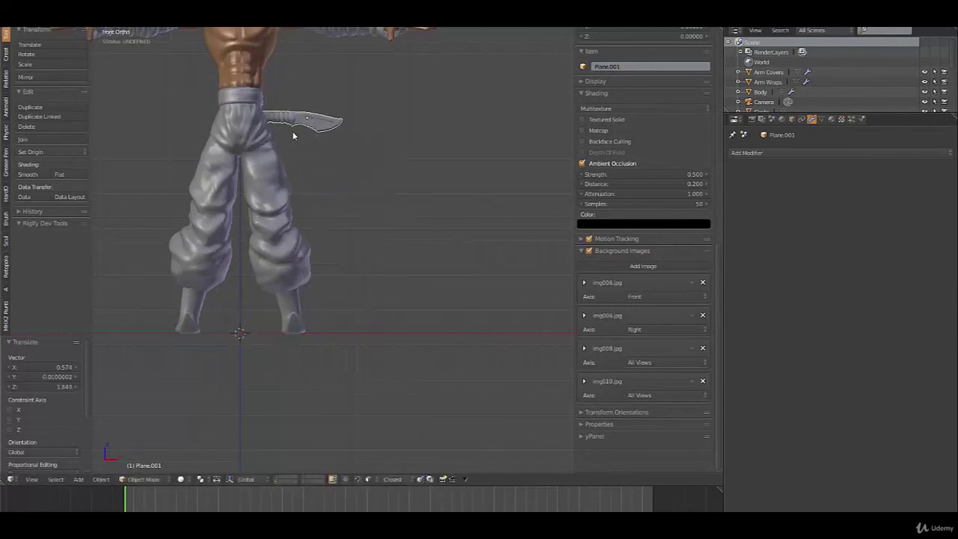
key("r")
key("r")
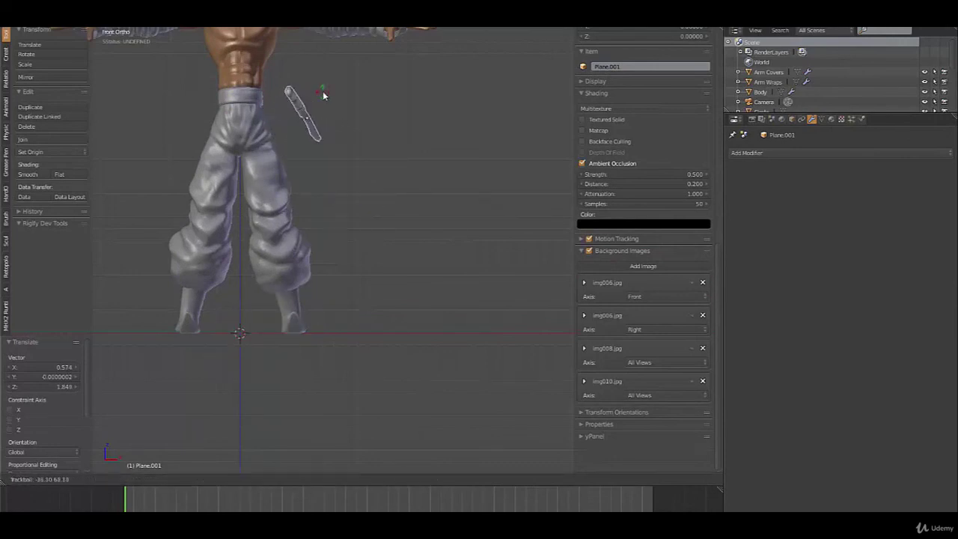
right_click(333, 97)
key("ctrl+z")
key("ctrl+z")
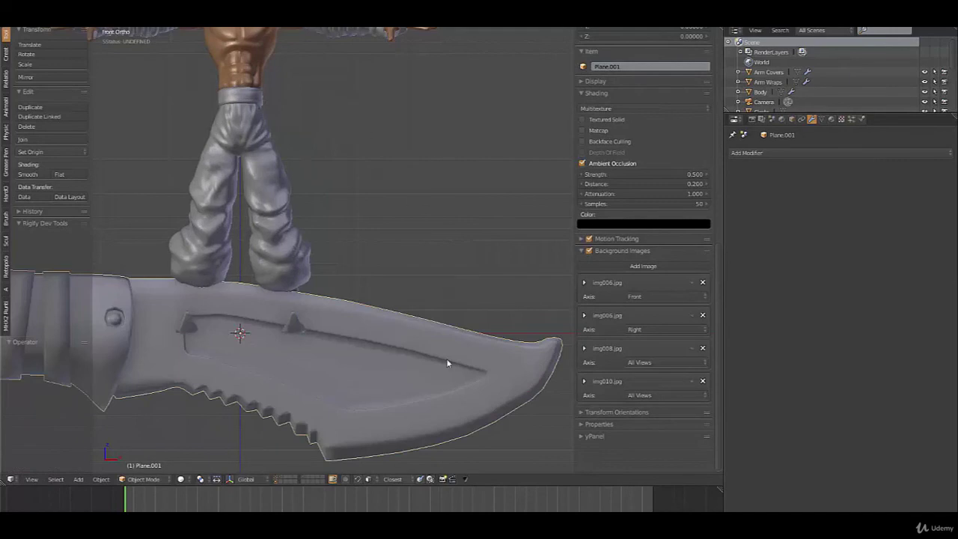
Step: In Edit Mode, scale the whole knife mesh to about 0.110 and move it beside the hip, about 0.976 along X and 2.050 along Z
scroll(447, 363, "down", 5)
key("Tab")
key("a")
key("s")
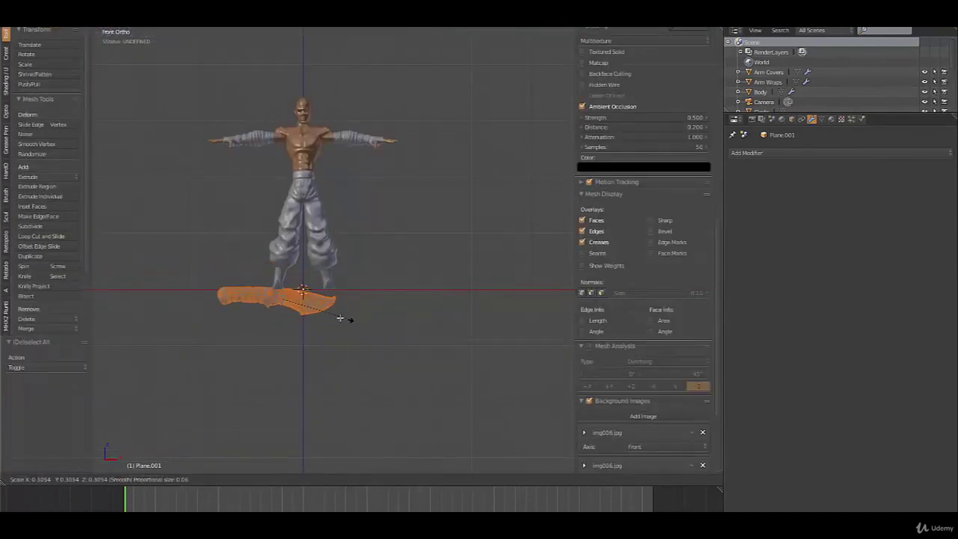
left_click(304, 310)
key("g")
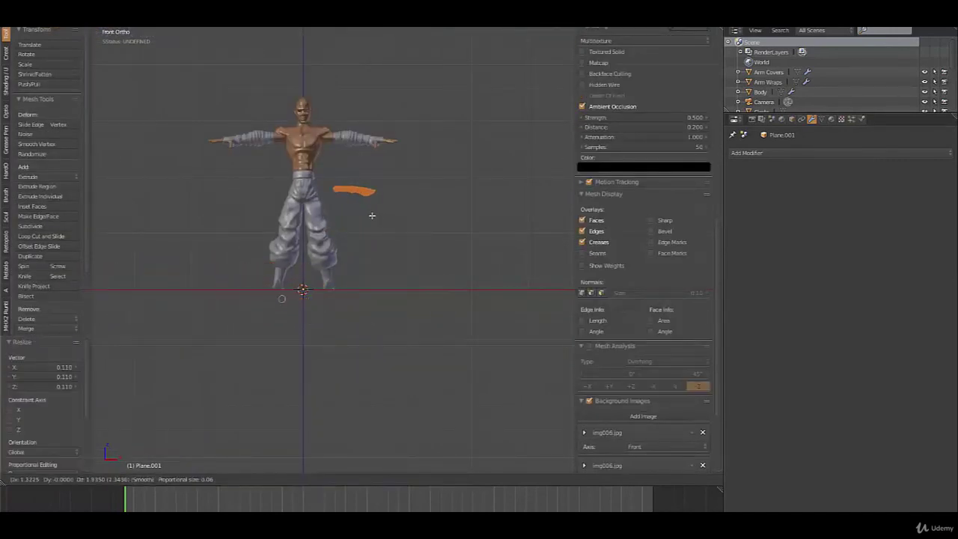
left_click(369, 218)
scroll(423, 332, "up", 7)
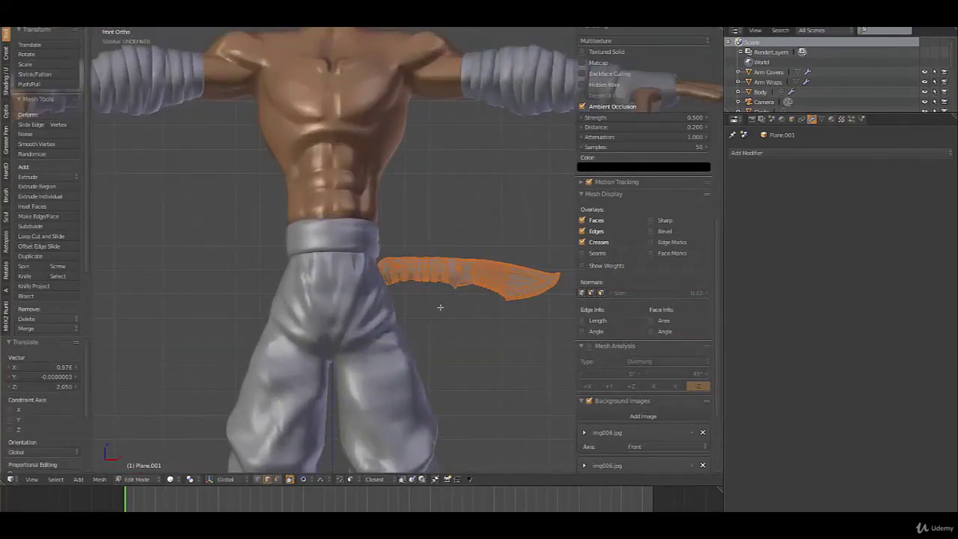
Step: Compare the knife and character with the img010.jpg background sketch, and hide the sketch again
scroll(675, 392, "down", 4)
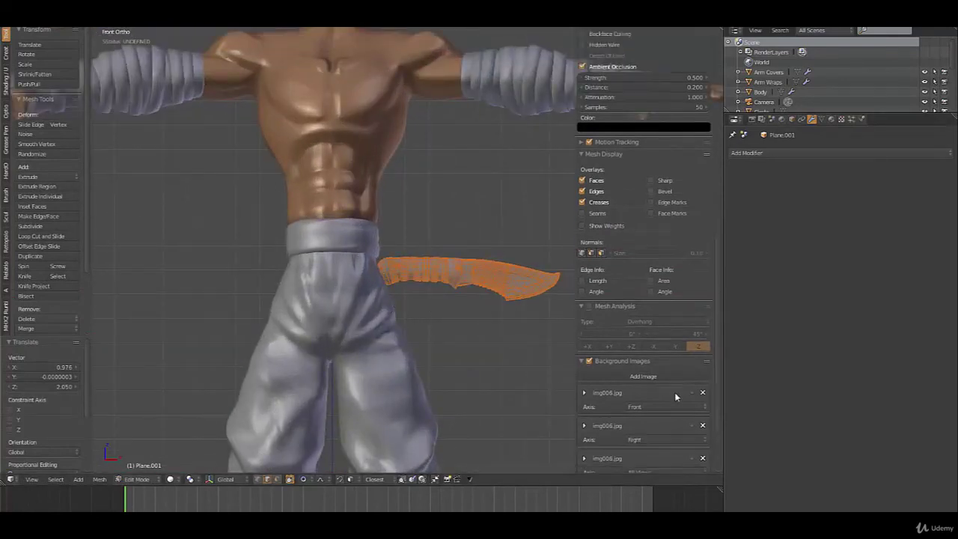
left_click(693, 412)
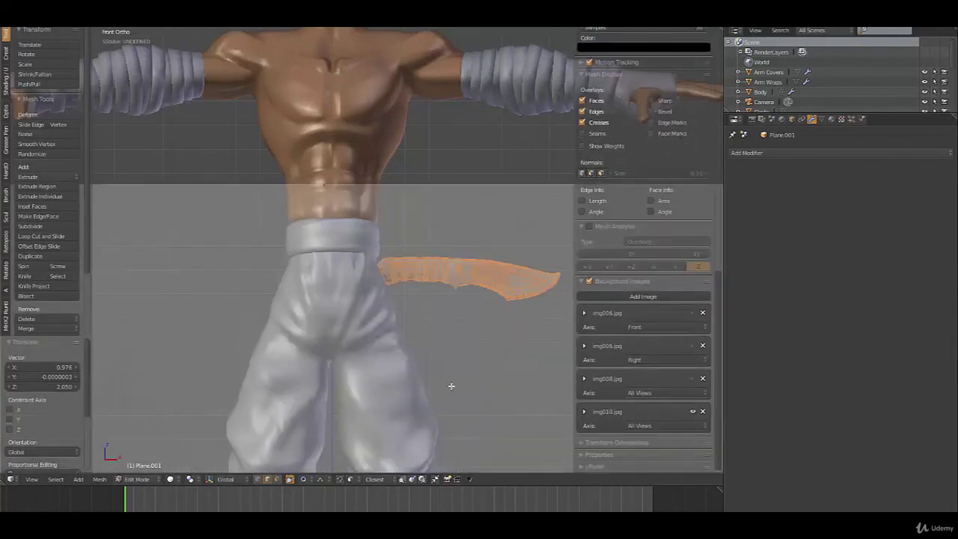
scroll(451, 385, "down", 8)
scroll(438, 378, "up", 6)
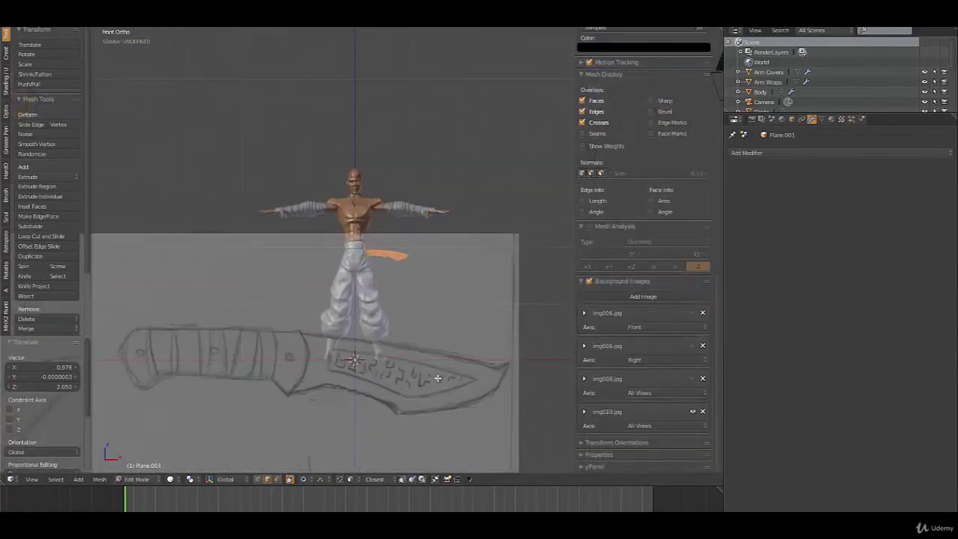
left_click(694, 412)
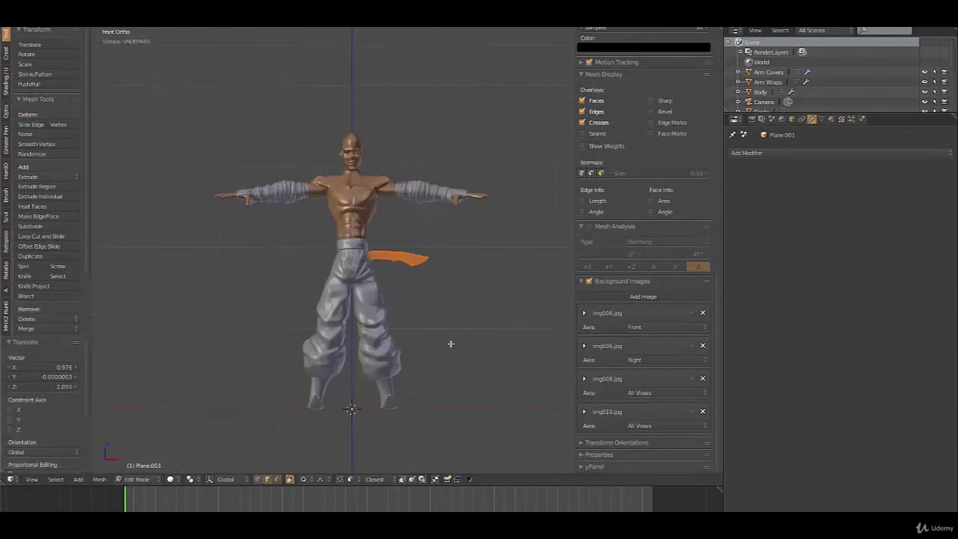
Step: Rotate the knife mesh 90° about Z and -90° about X so the blade points down
scroll(449, 340, "up", 4)
type("r")
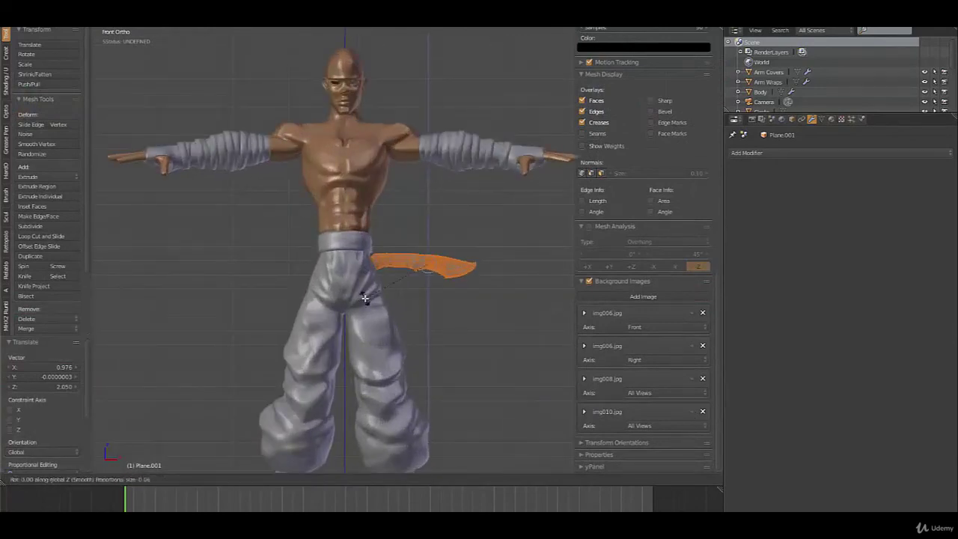
type("90")
key("Return")
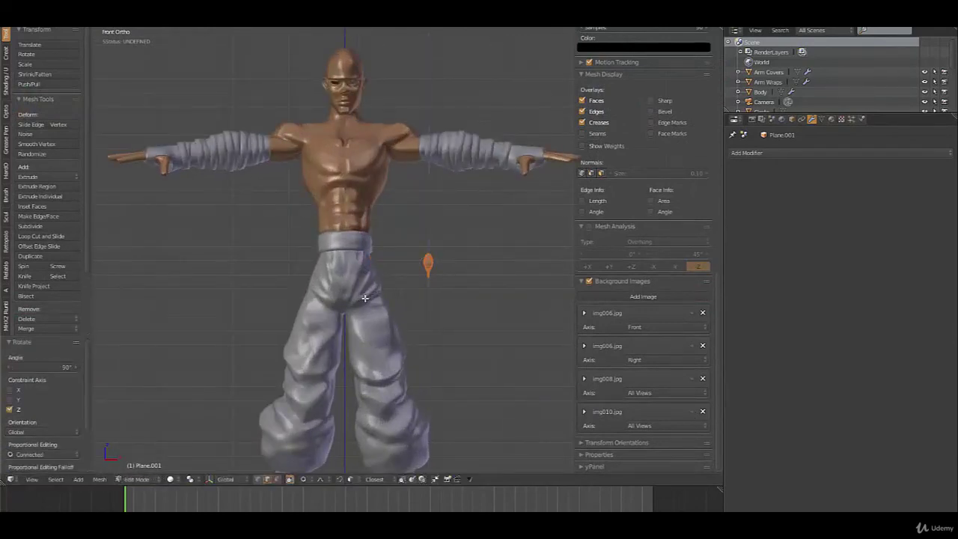
key("r")
type("x")
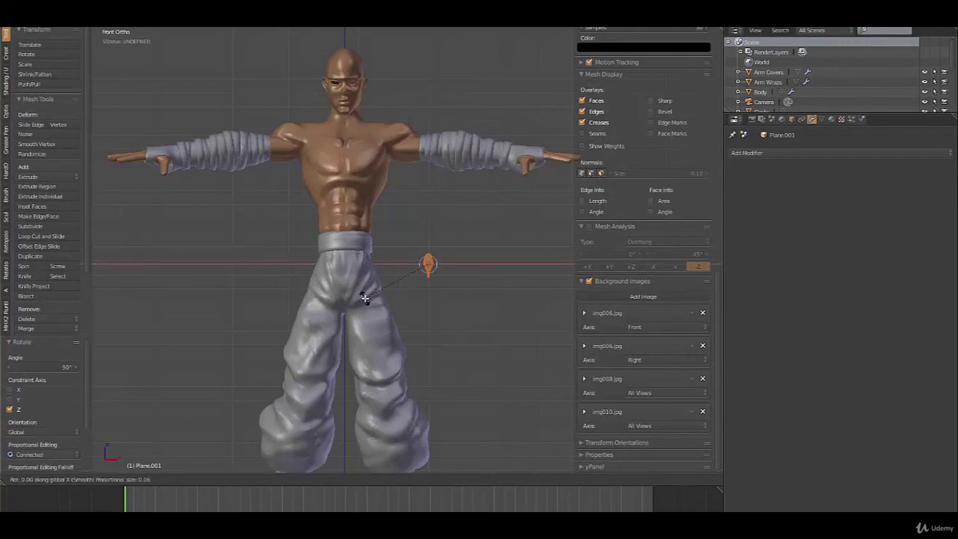
type("90")
key("Return")
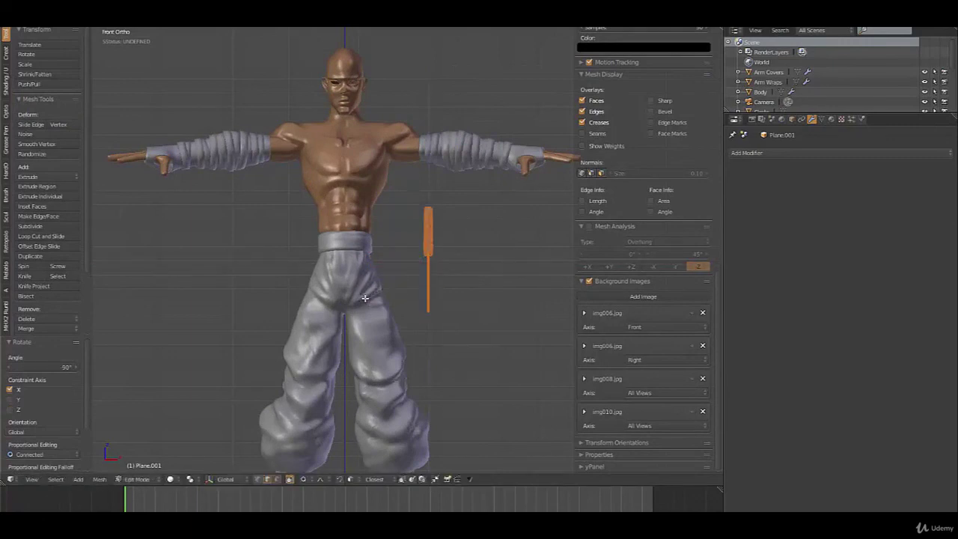
Step: Turn the knife mesh 180° about the Z axis
middle_click_drag(421, 298, 310, 294)
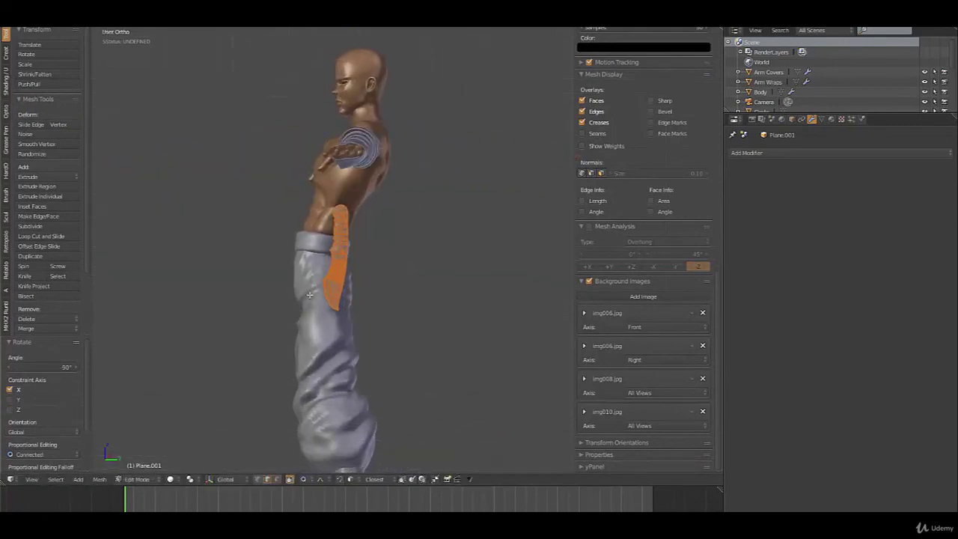
type("r")
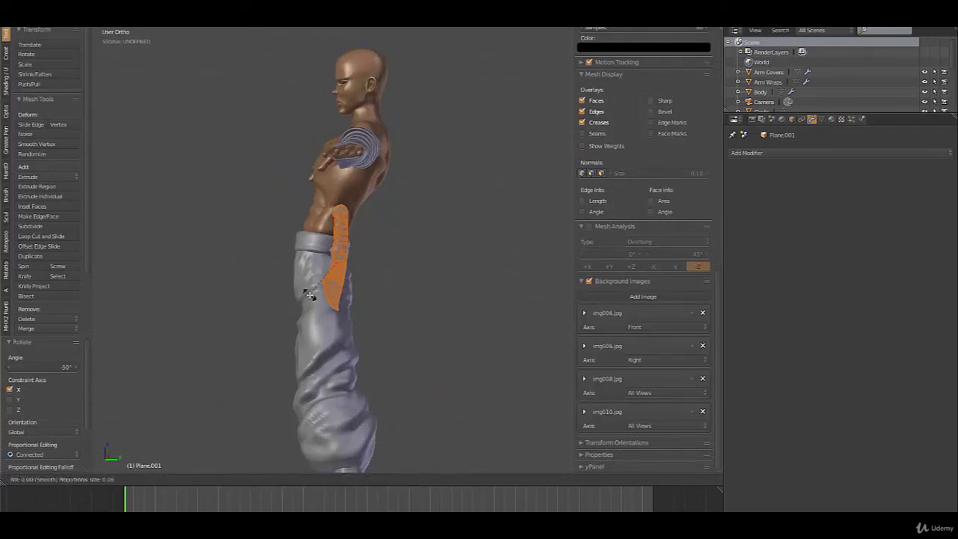
type("z180")
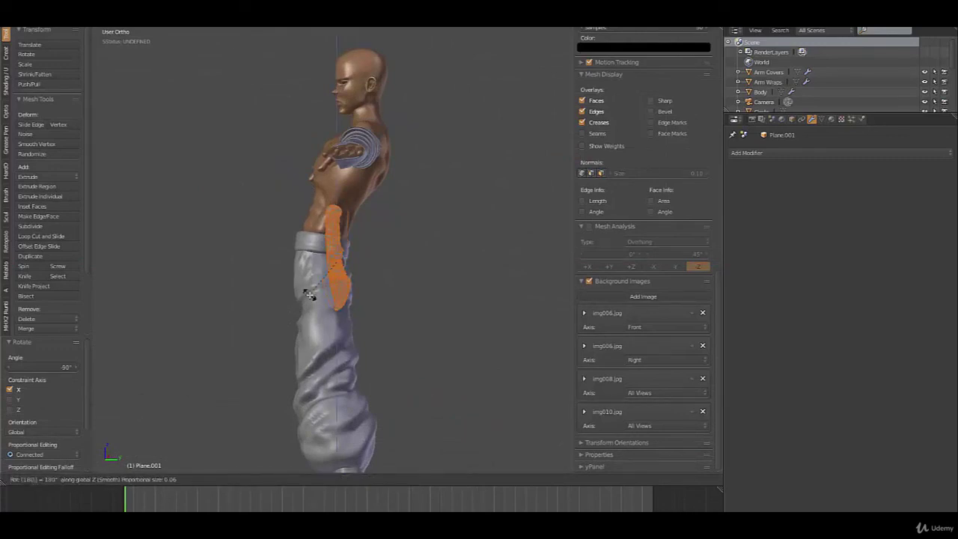
key("Return")
Step: In the right side view, lower the knife along the thigh by about -0.249 in Z and -0.033 in Y
key("KP_3")
scroll(348, 334, "up", 4)
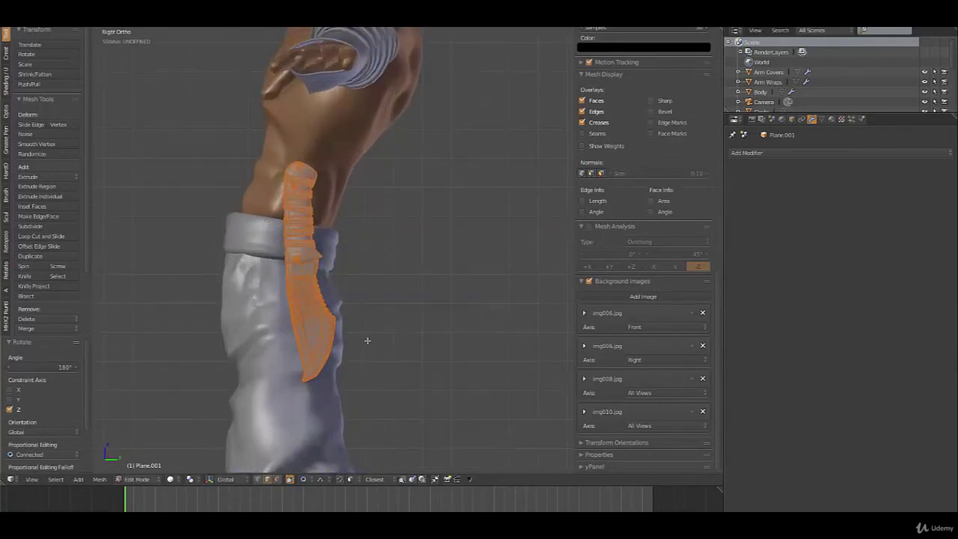
key("g")
left_click(360, 371)
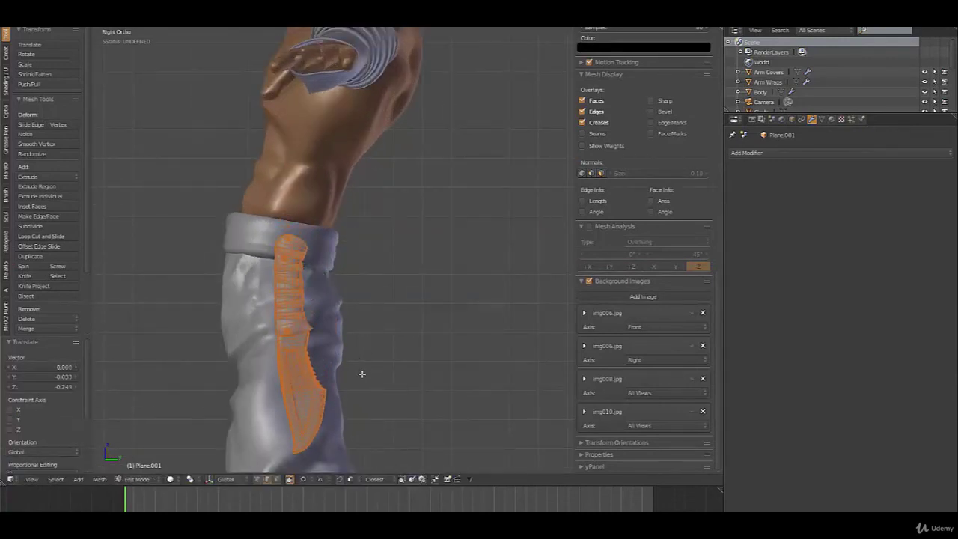
Step: In the front view, try tilting the knife to follow the thigh's outer slope and moving it about -0.18 in X toward the hip
key("KP_1")
key("r")
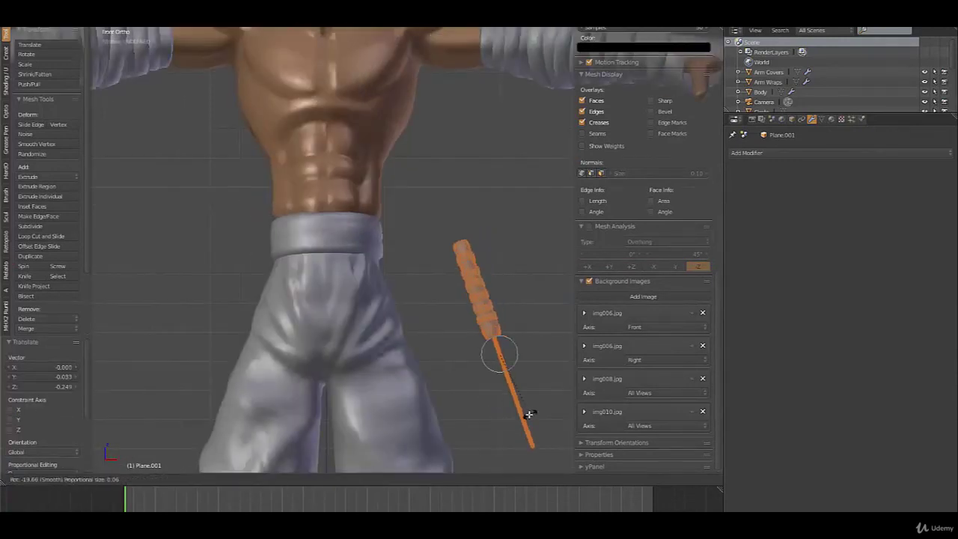
left_click(521, 416)
key("g")
left_click(486, 358)
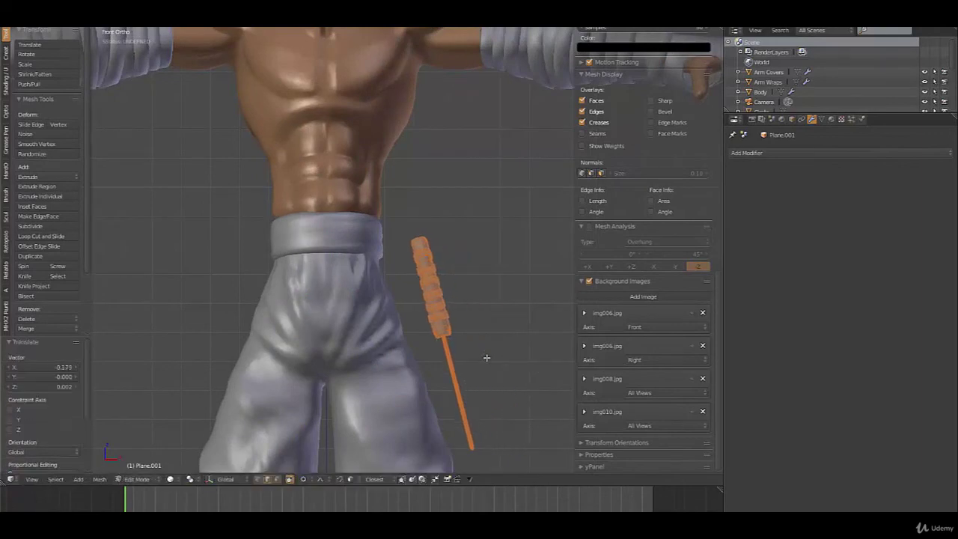
Step: Try tilting the knife about another -7° and shifting it -0.046 in X and -0.043 in Z against the trousers
key("r")
left_click(511, 372)
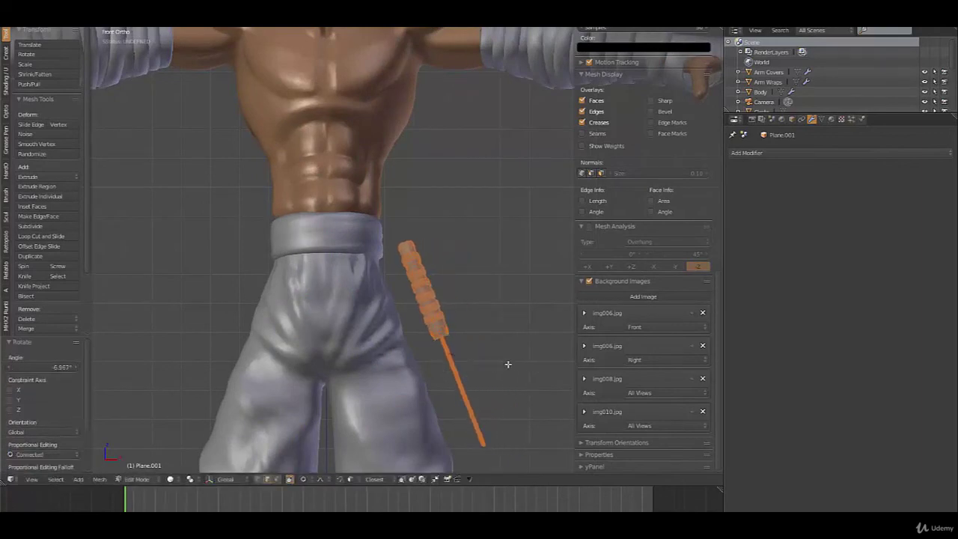
key("g")
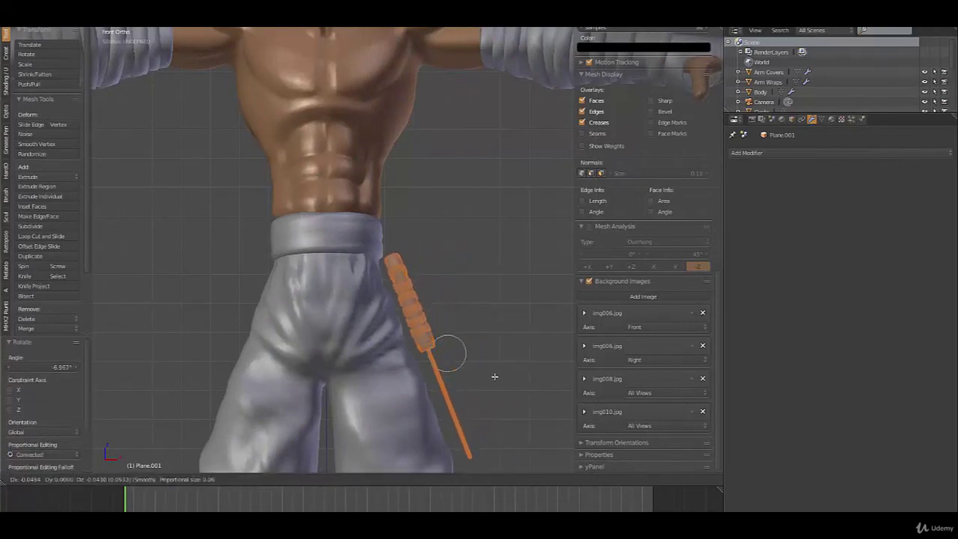
left_click(494, 376)
Step: Check the knife's placement from the right side against the img008.jpg background sketch, and hide the sketch again
middle_click_drag(494, 376, 370, 373)
key("KP_3")
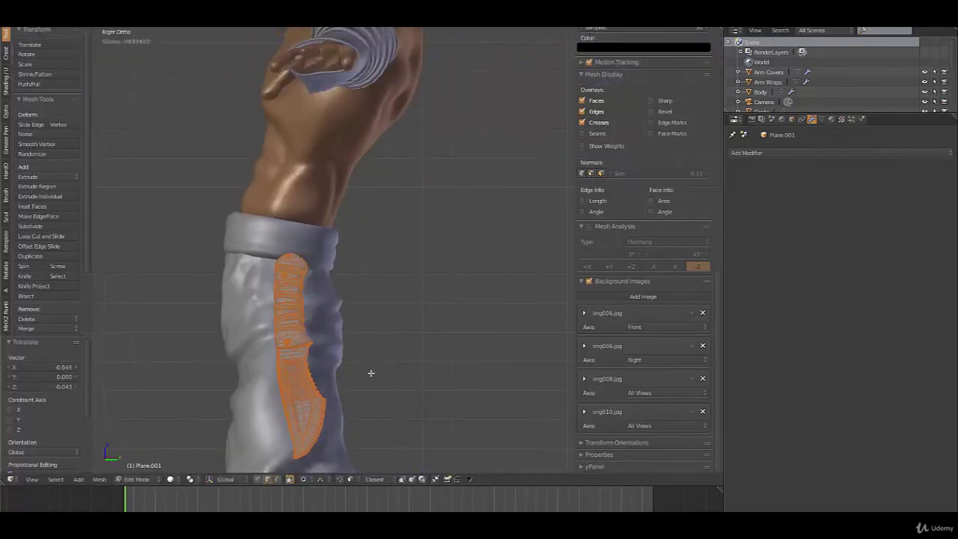
key("alt+Tab")
key("alt+Tab")
key("alt+Tab")
key("alt+Tab")
key("alt+Tab")
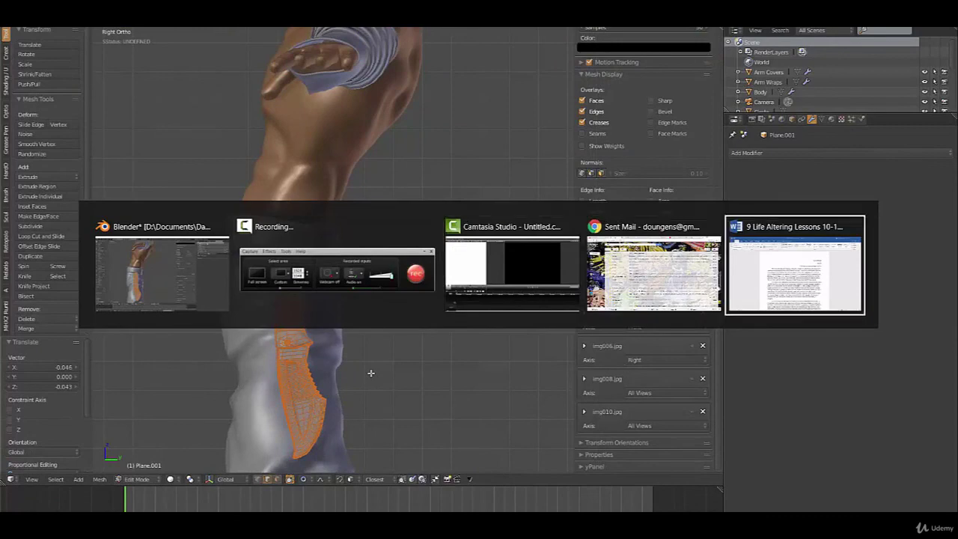
left_click(692, 379)
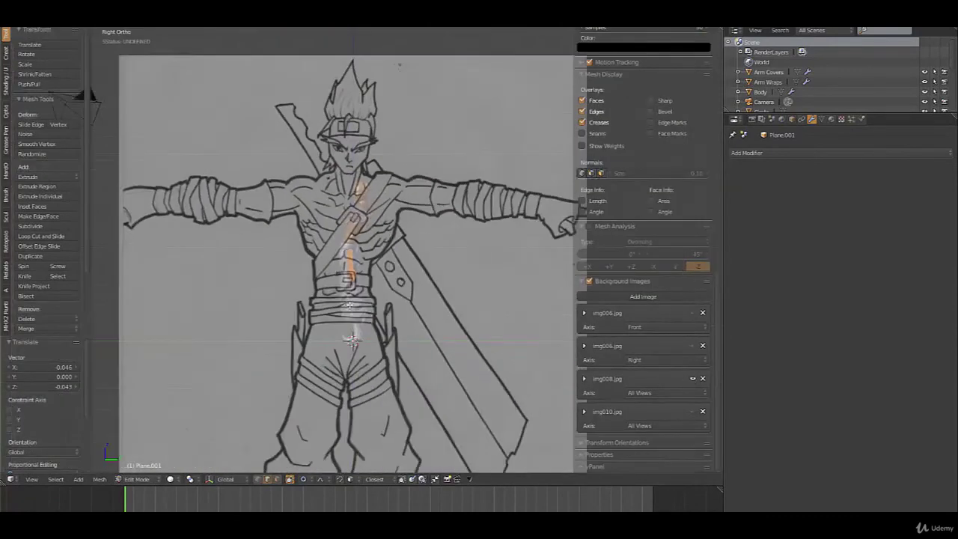
scroll(350, 304, "up", 1)
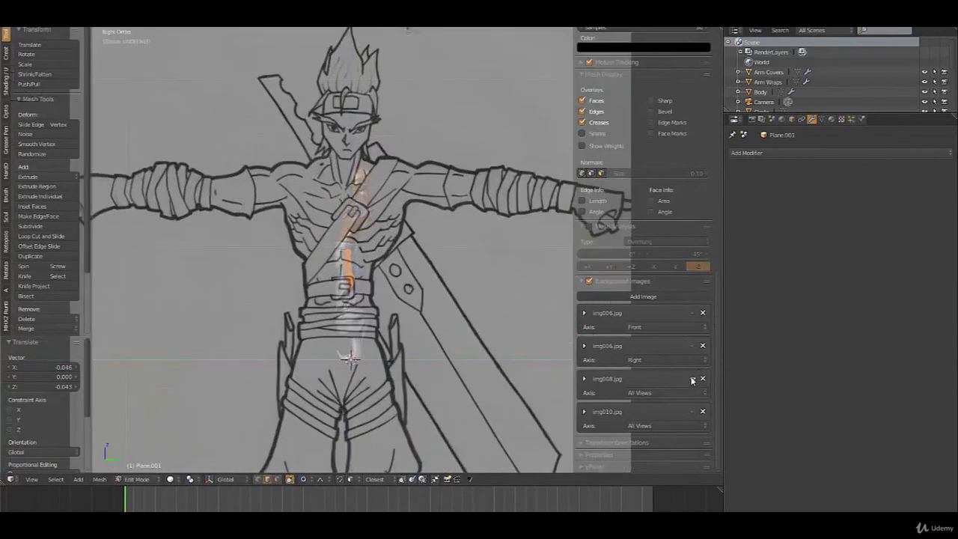
left_click(693, 379)
scroll(349, 318, "up", 5)
Step: Undo the knife's two tilts and two moves made in the front view
key("r")
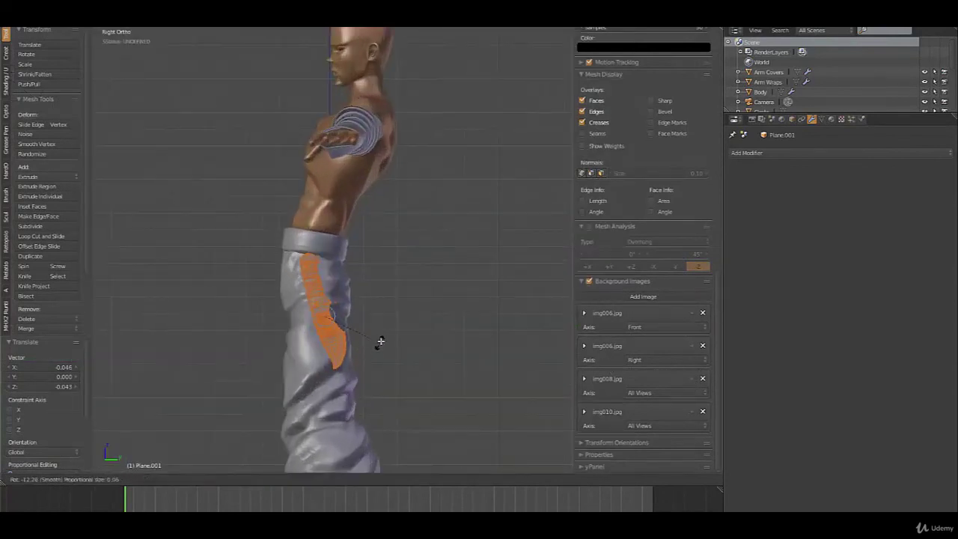
left_click(380, 348)
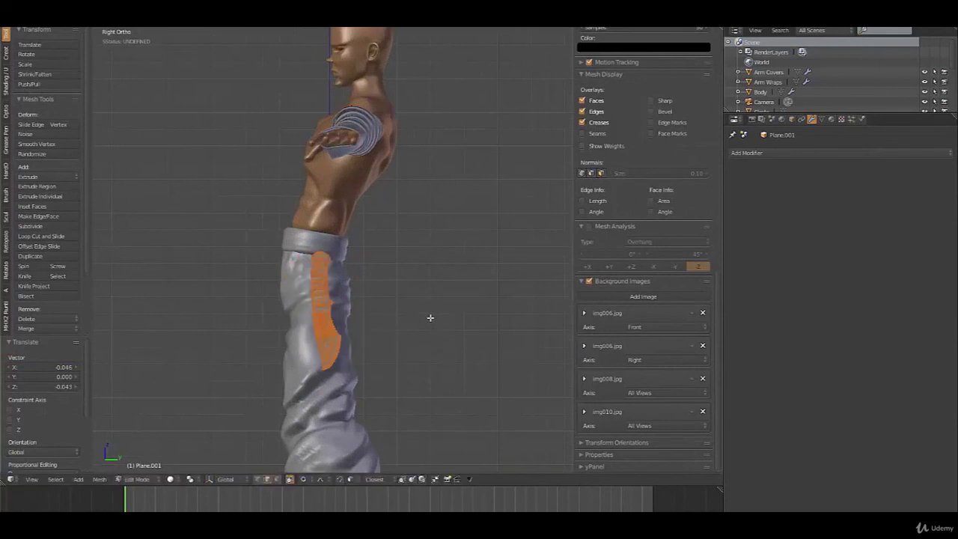
key("KP_1")
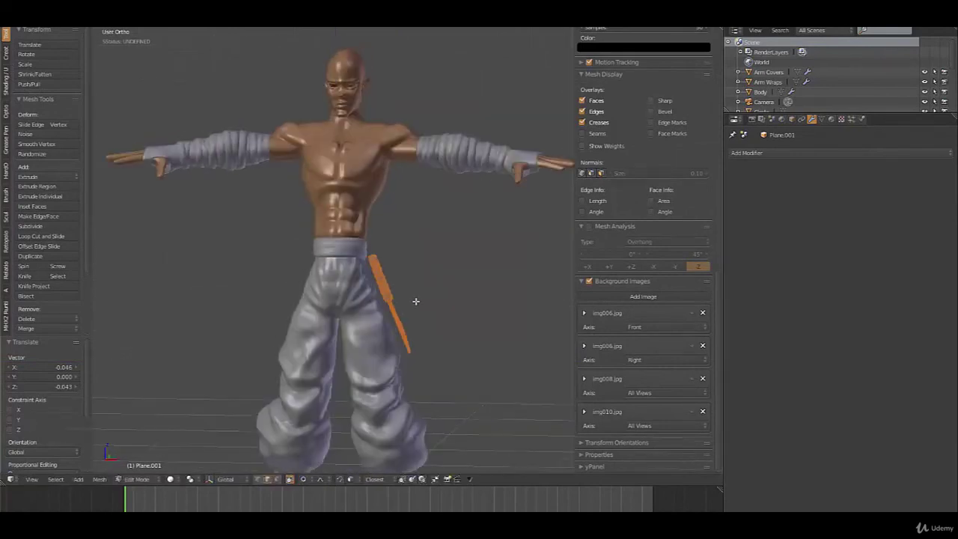
key("ctrl+z")
key("ctrl+z")
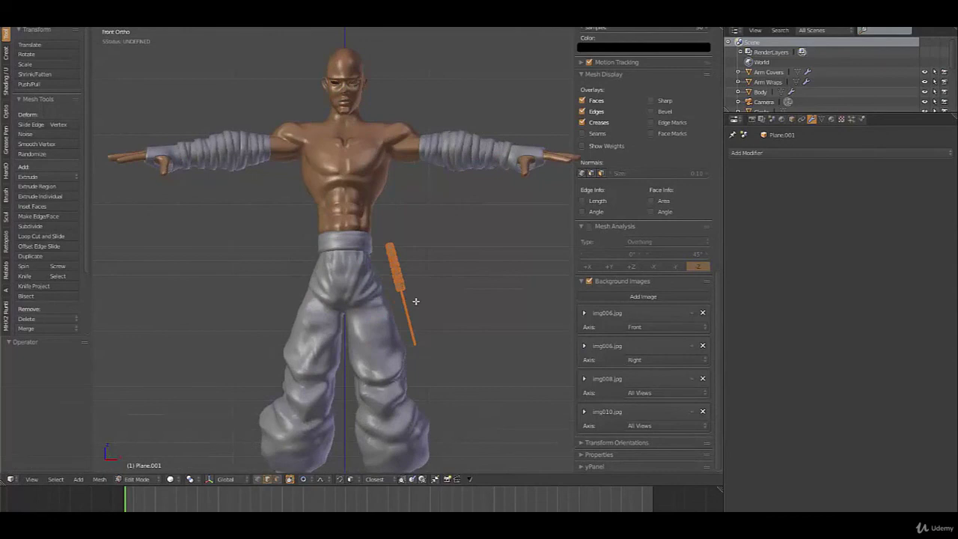
key("ctrl+z")
key("ctrl+z")
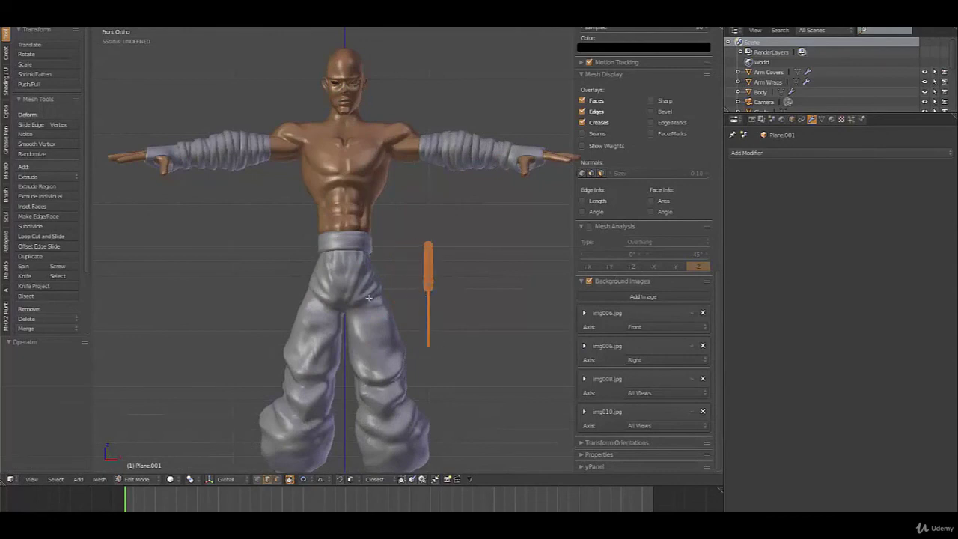
middle_click_drag(368, 298, 417, 276)
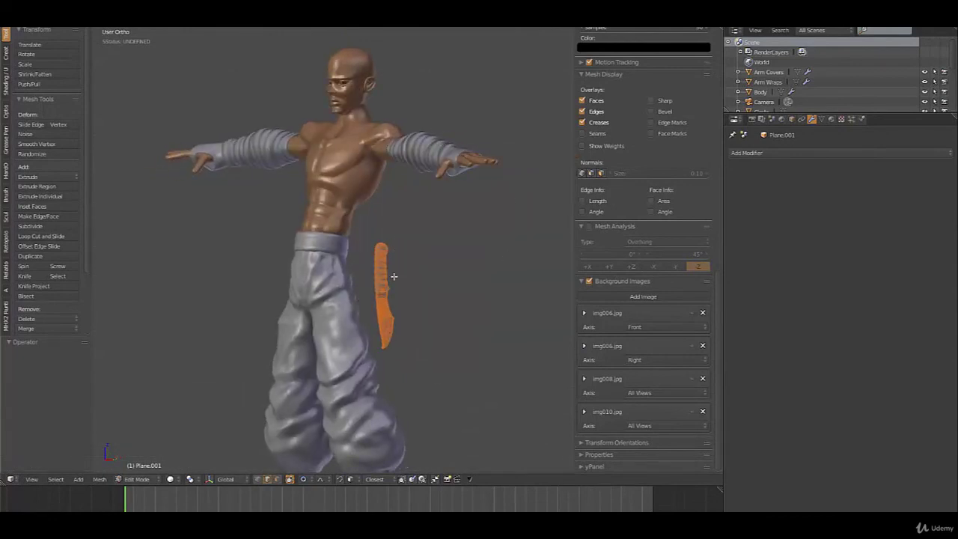
key("KP_1")
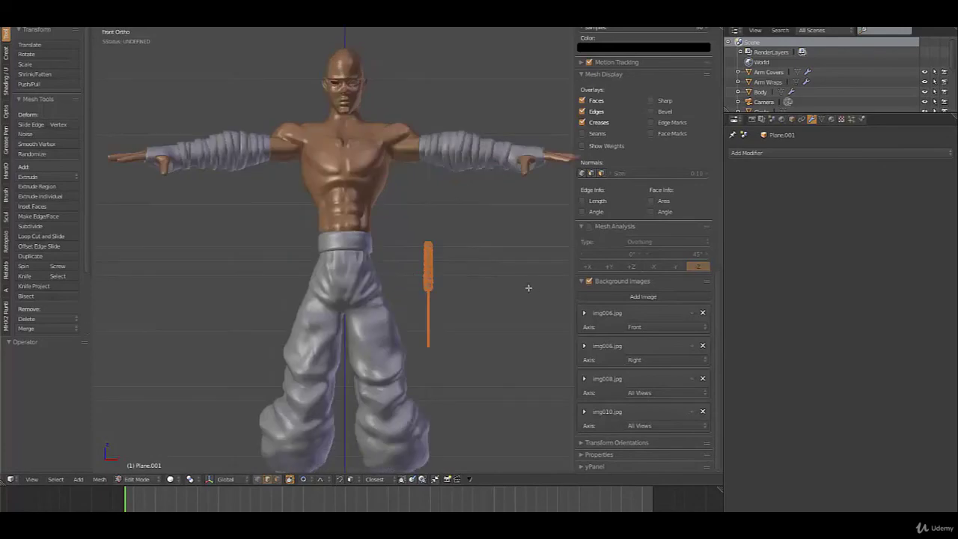